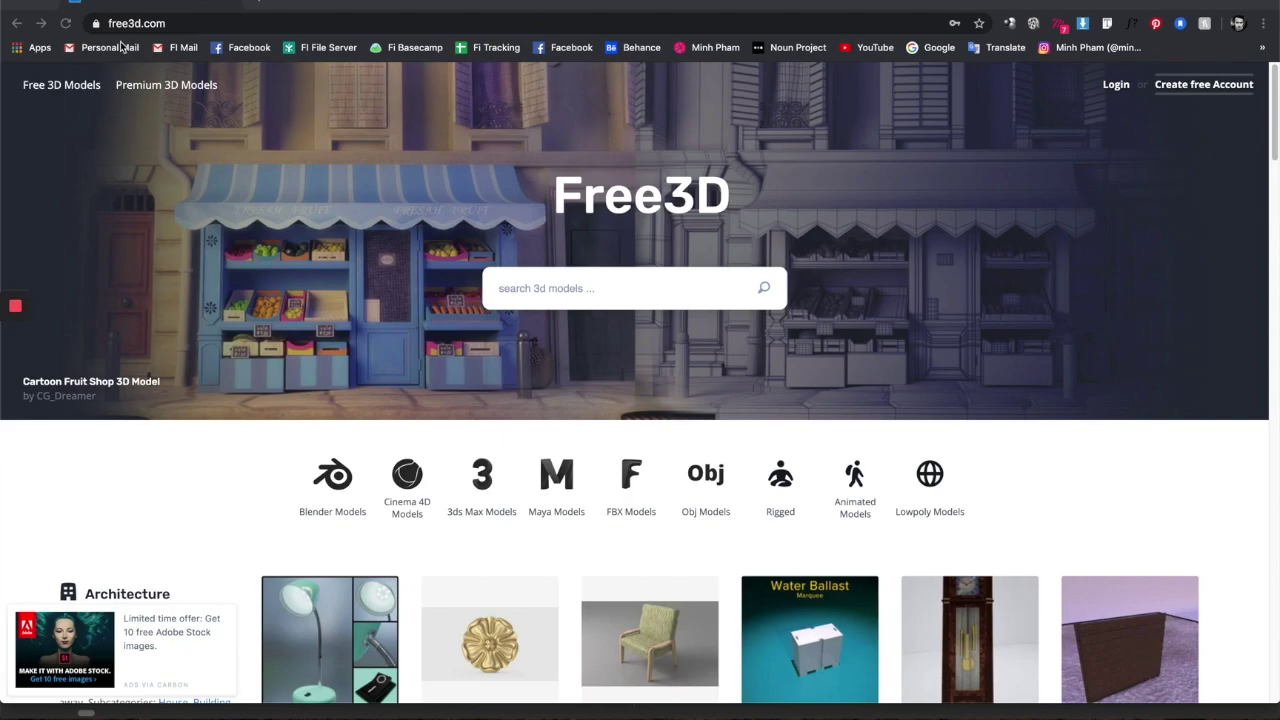
- Examine the model categories and sample models on the Free3D home page
scroll(662, 350, down, 7)
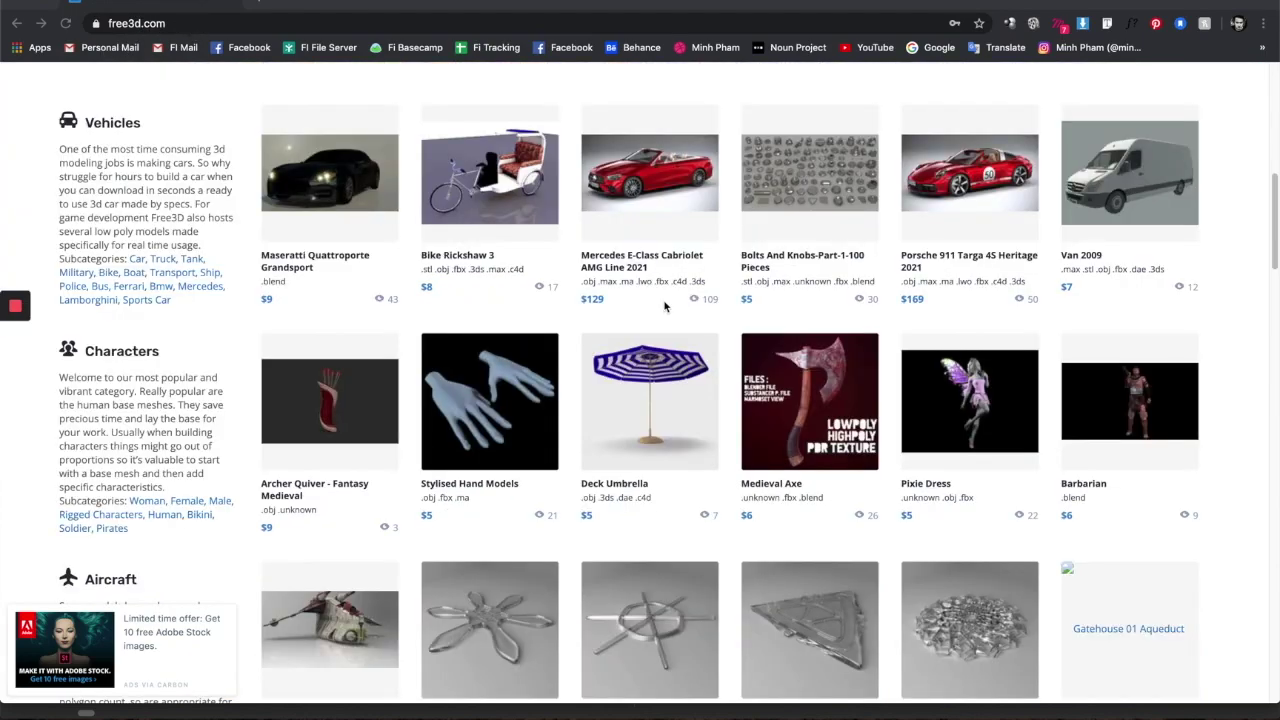
scroll(664, 307, up, 7)
scroll(666, 306, down, 7)
scroll(667, 309, up, 1)
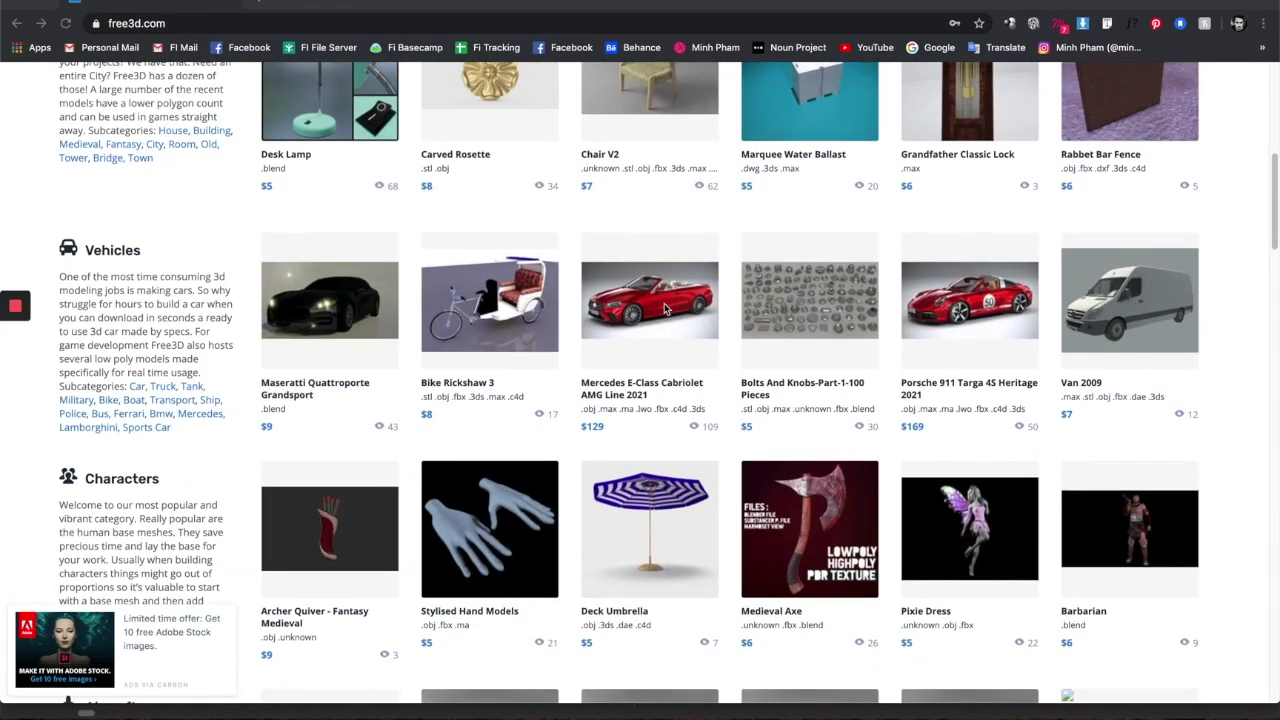
scroll(664, 308, up, 7)
scroll(664, 305, down, 11)
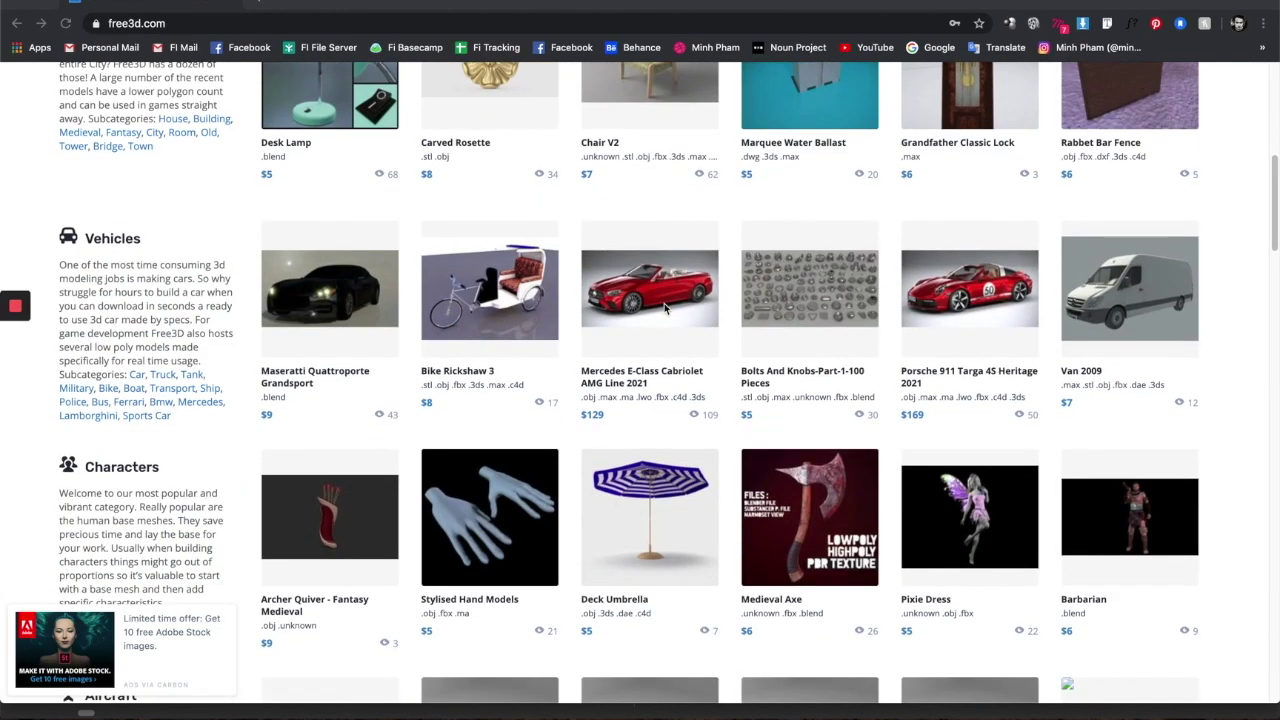
scroll(664, 308, down, 3)
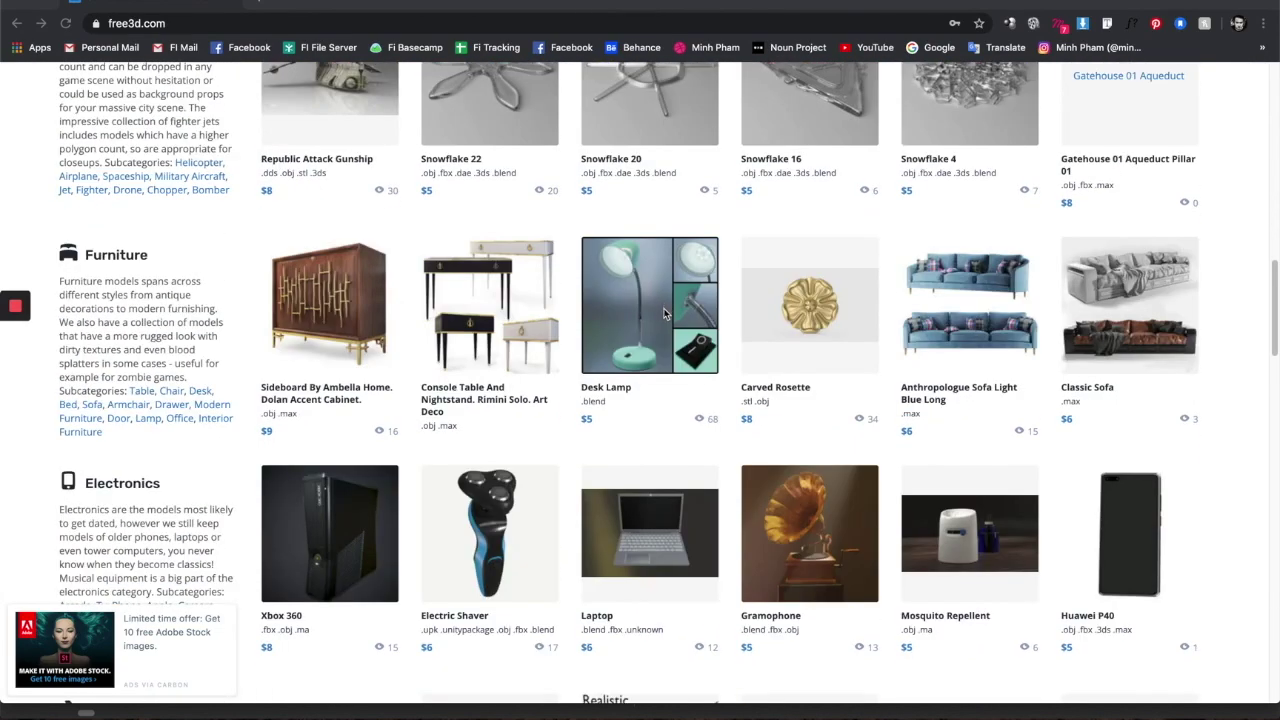
scroll(664, 303, up, 14)
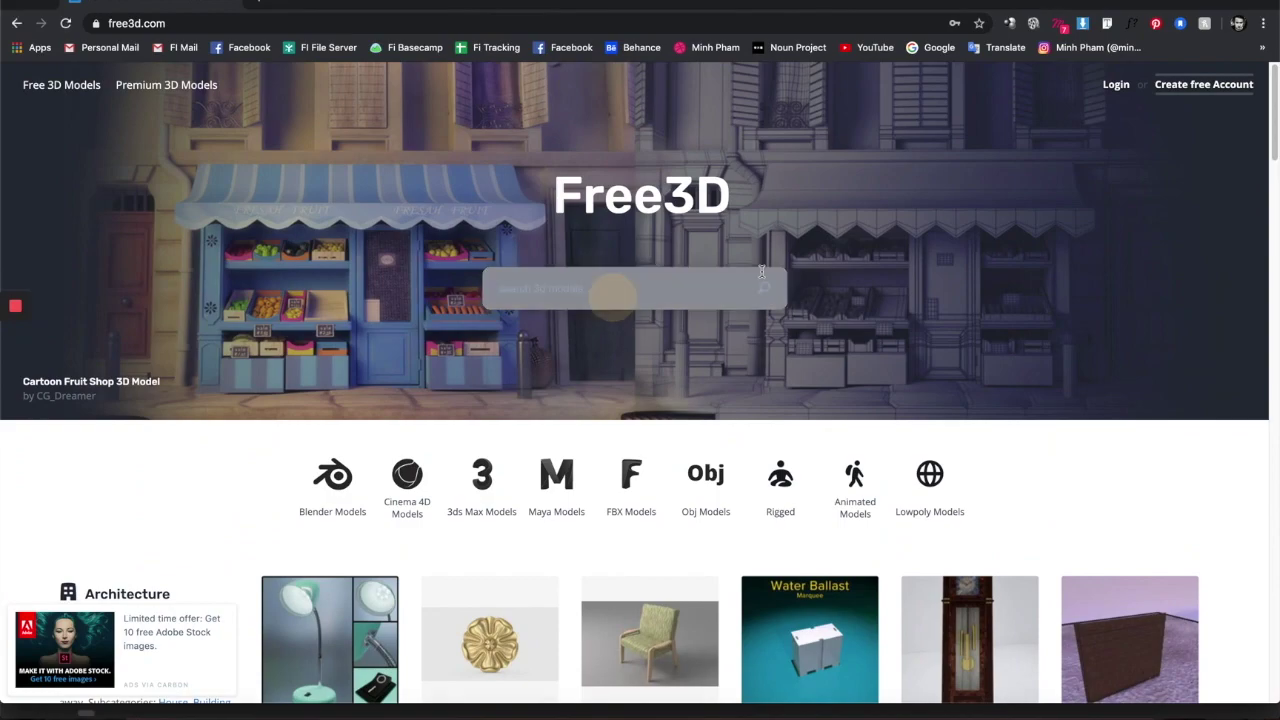
- Search the Free3D model library for "iphone"
click(712, 291)
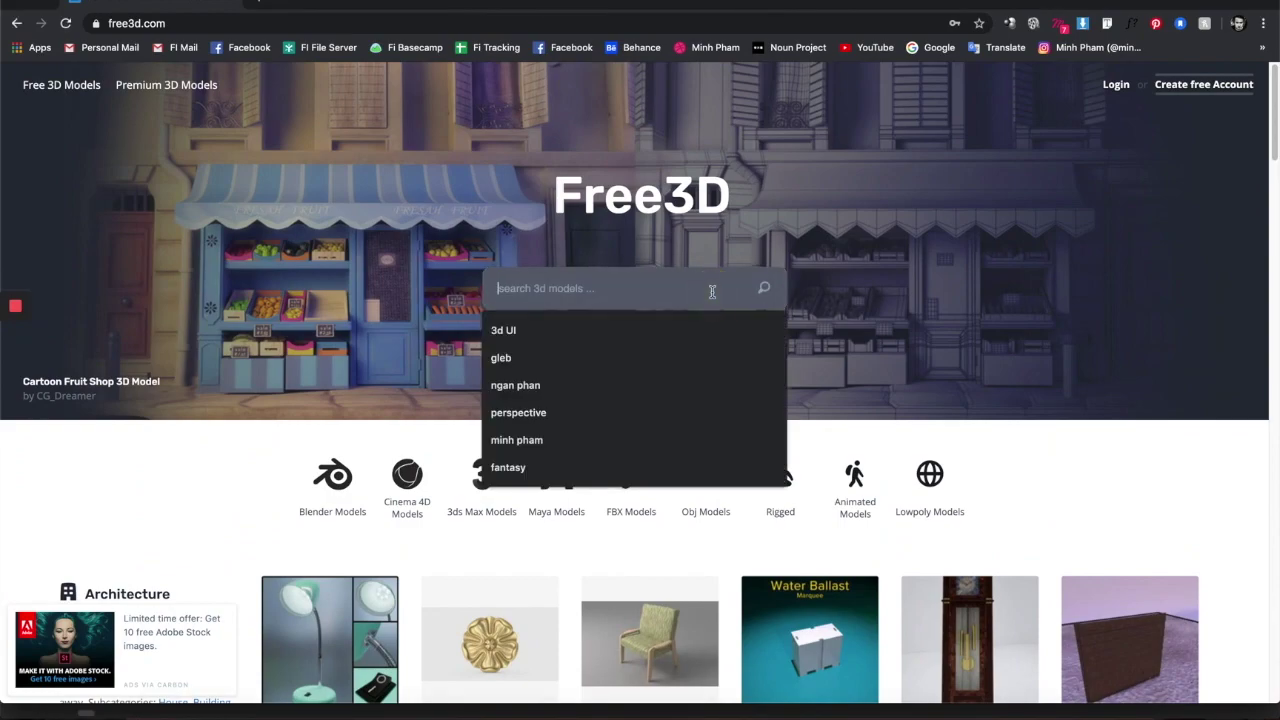
text(iphone)
key(Return)
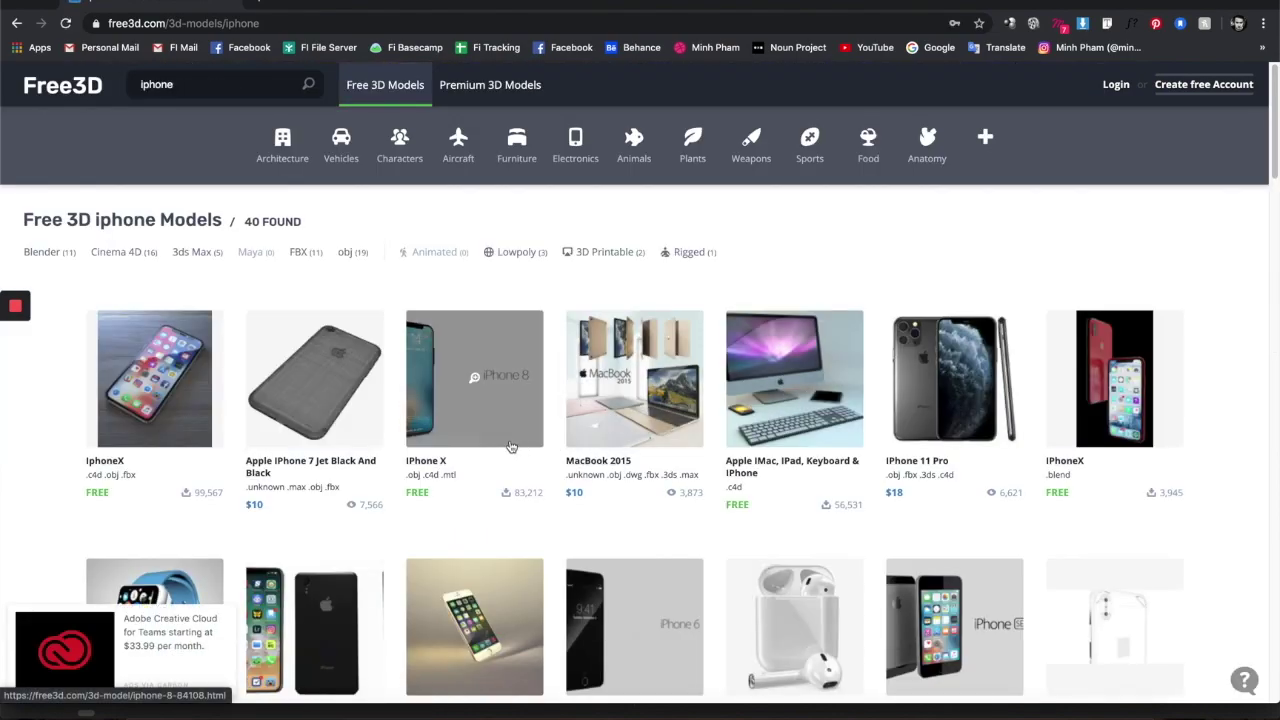
- Look through the iPhone search results and review the details page of the free IphoneX model offered in .c4d, .obj and .fbx
scroll(463, 467, down, 2)
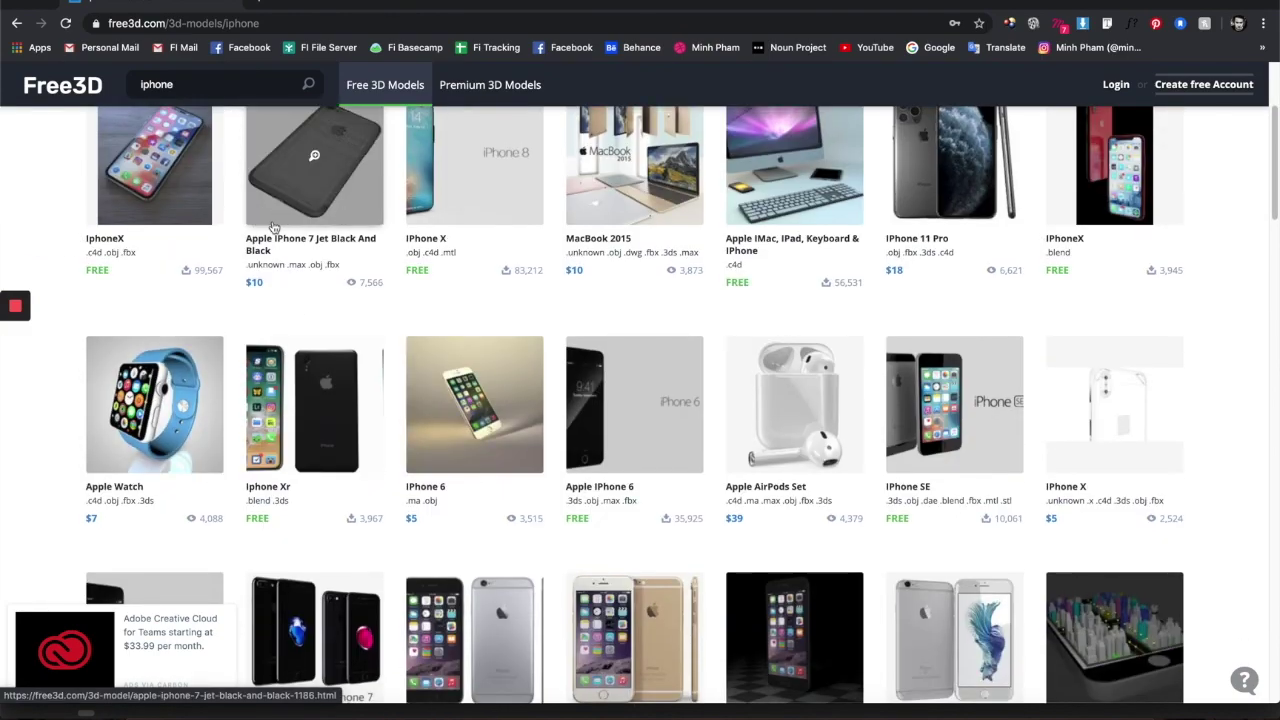
scroll(744, 283, up, 1)
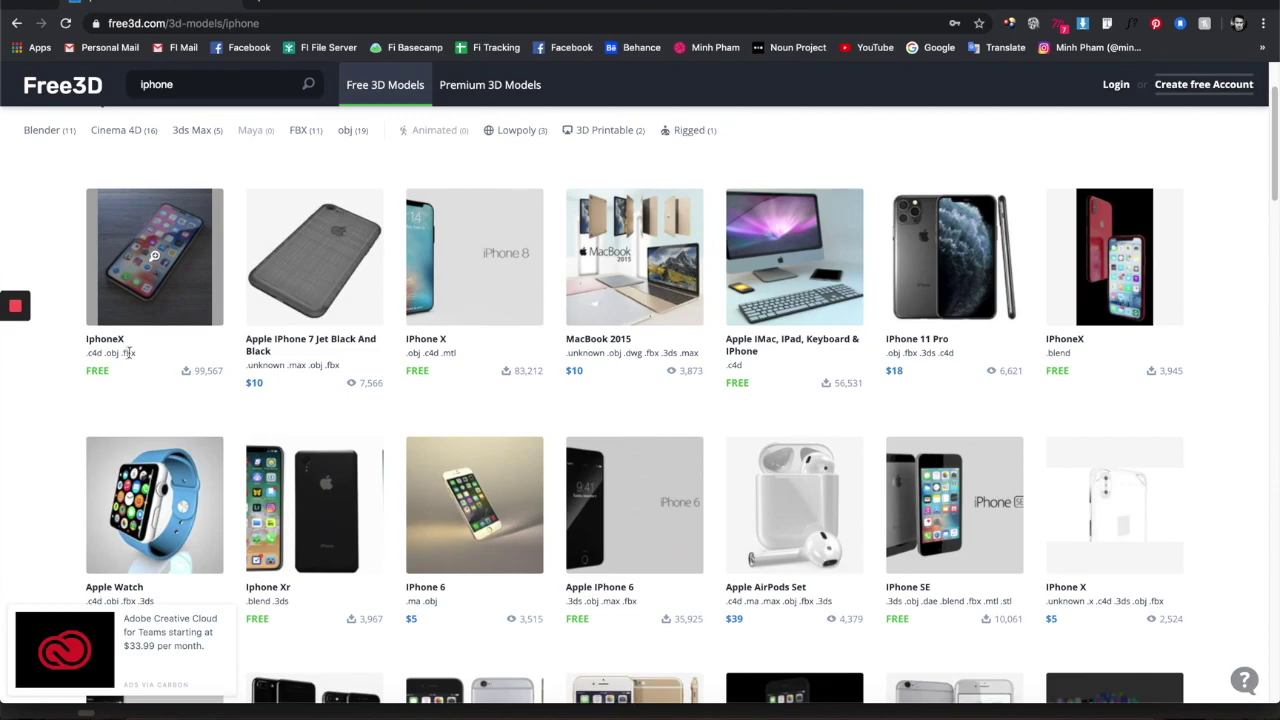
scroll(349, 326, down, 2)
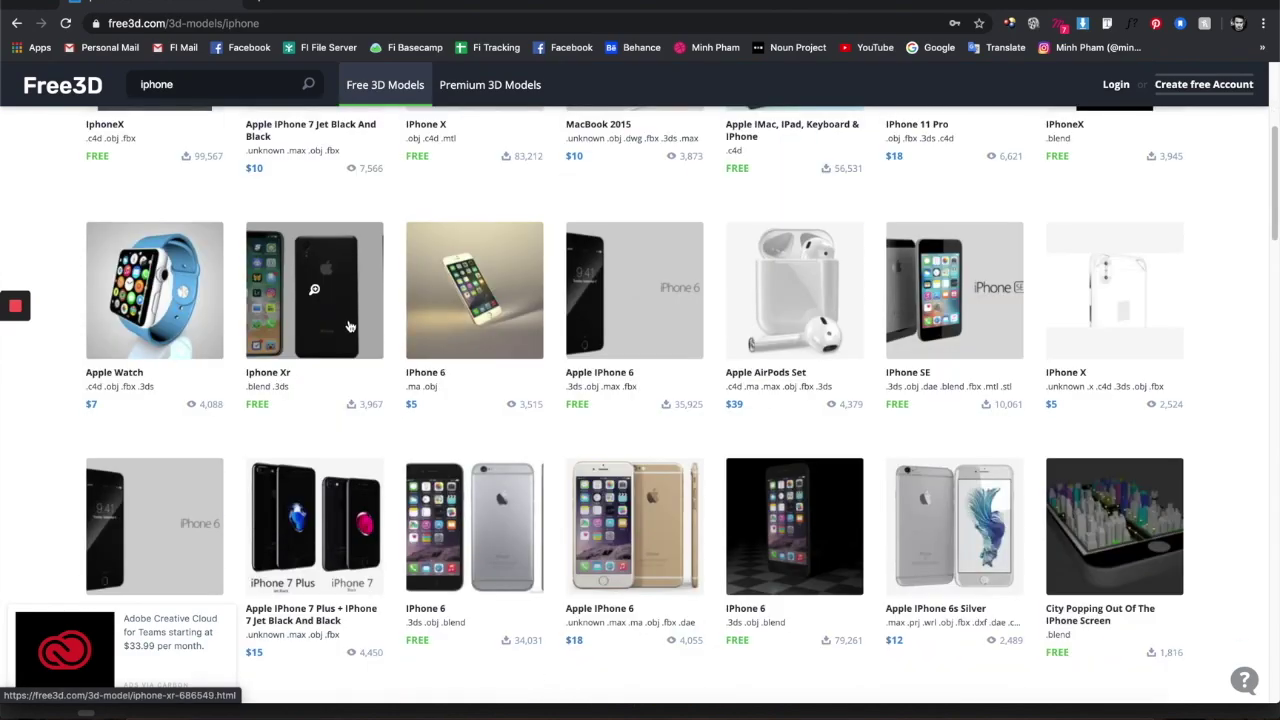
scroll(600, 350, up, 3)
scroll(872, 370, down, 2)
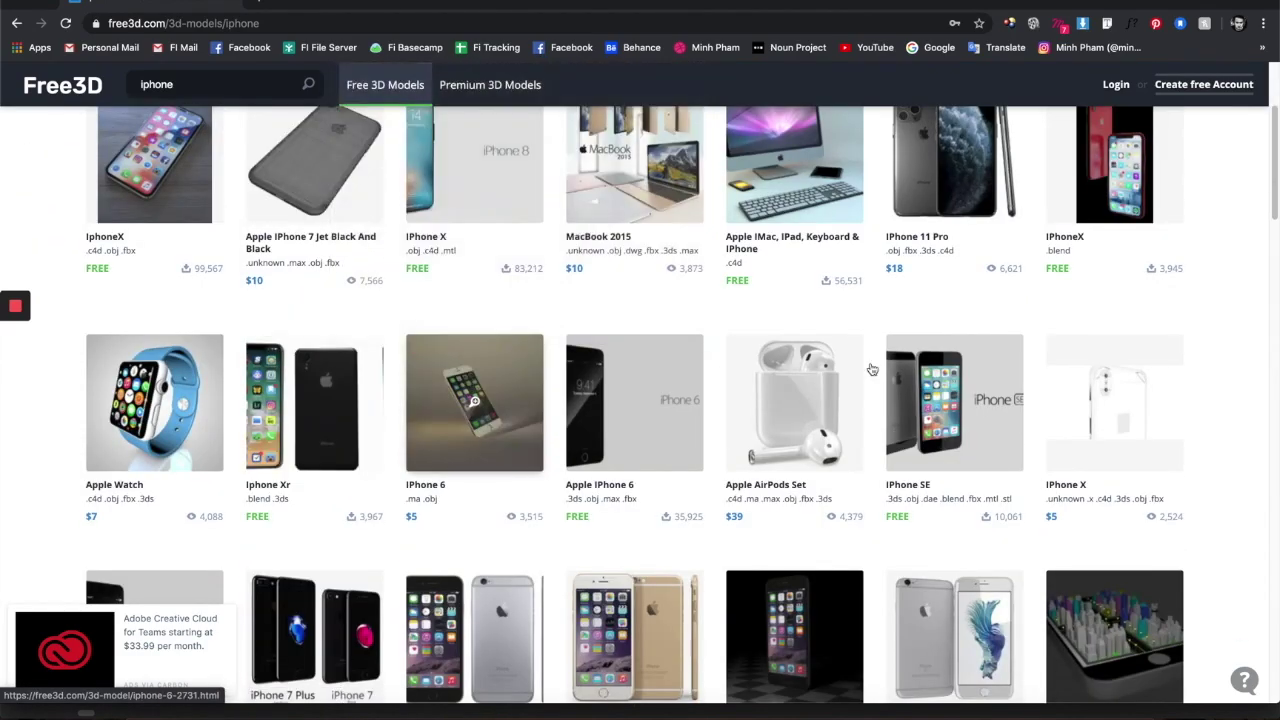
scroll(666, 414, up, 1)
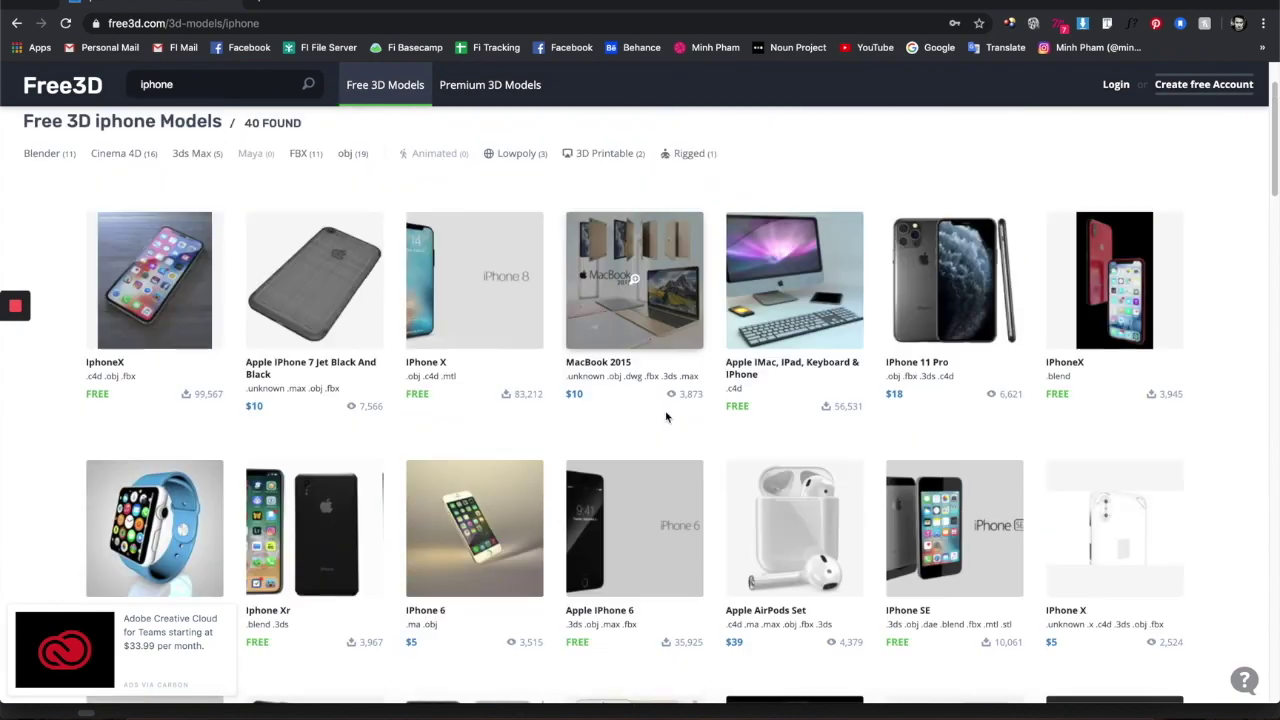
click(182, 294)
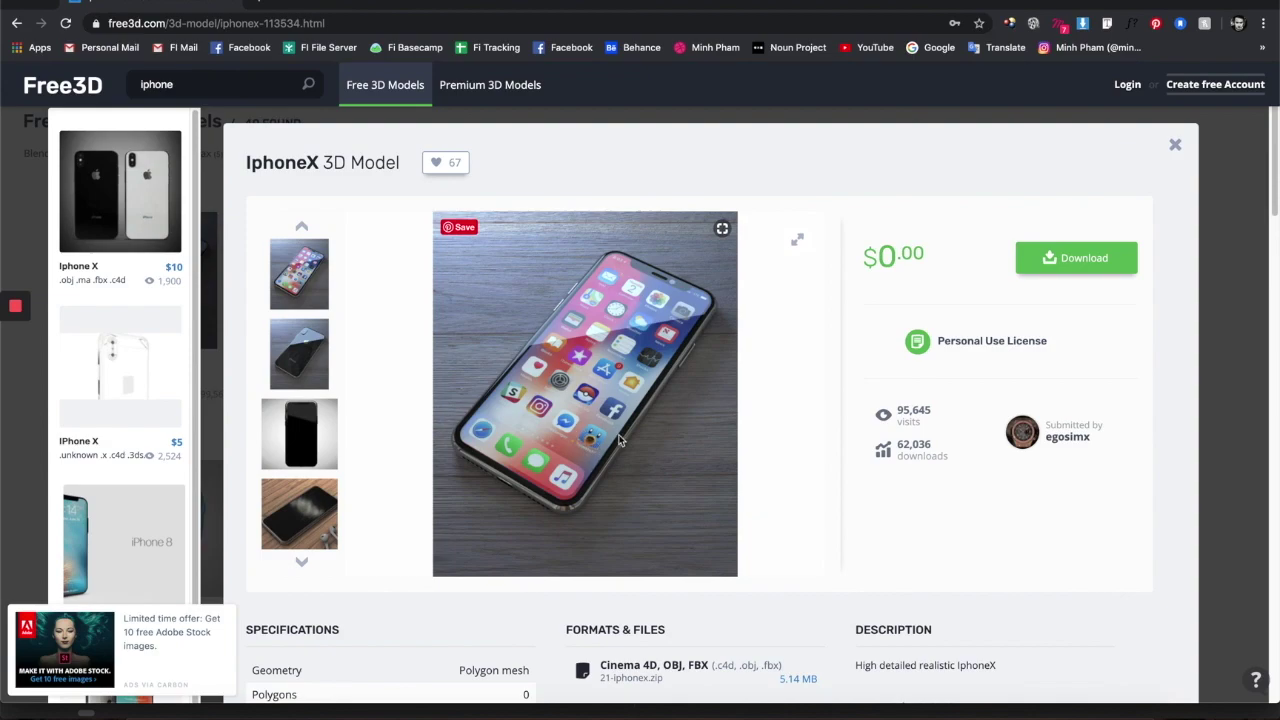
scroll(827, 417, down, 1)
scroll(996, 377, up, 1)
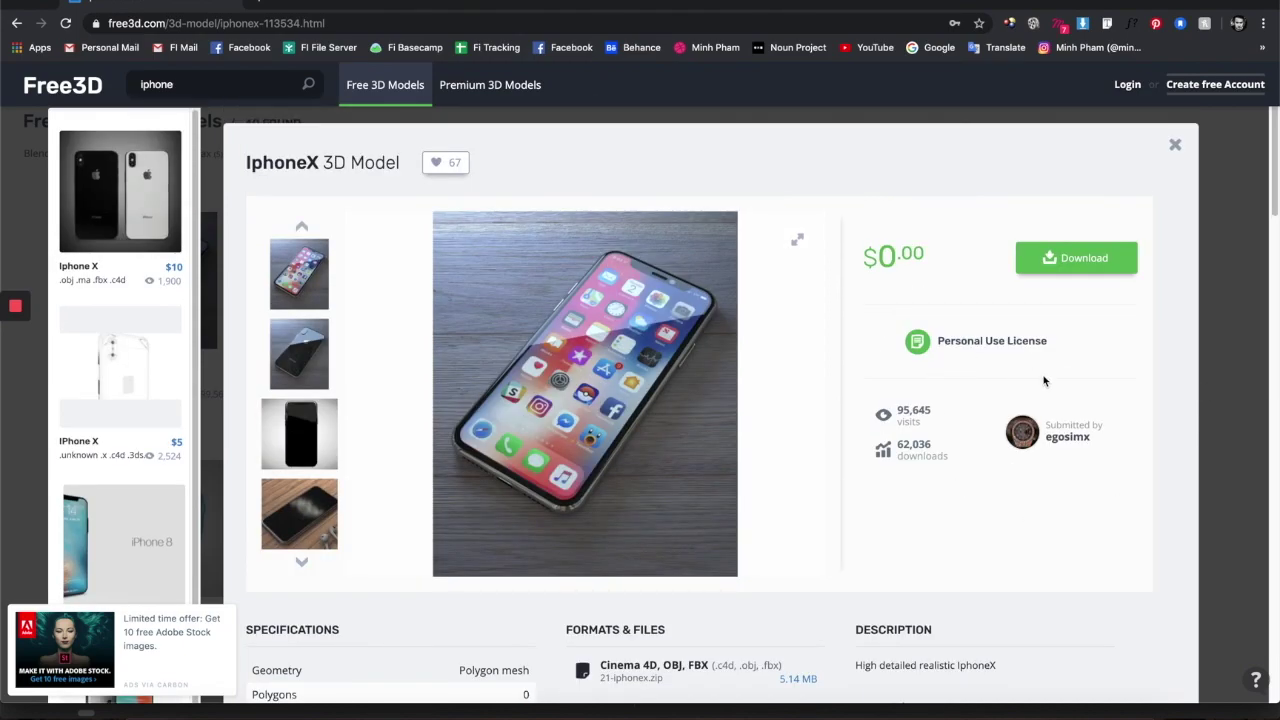
scroll(979, 447, down, 4)
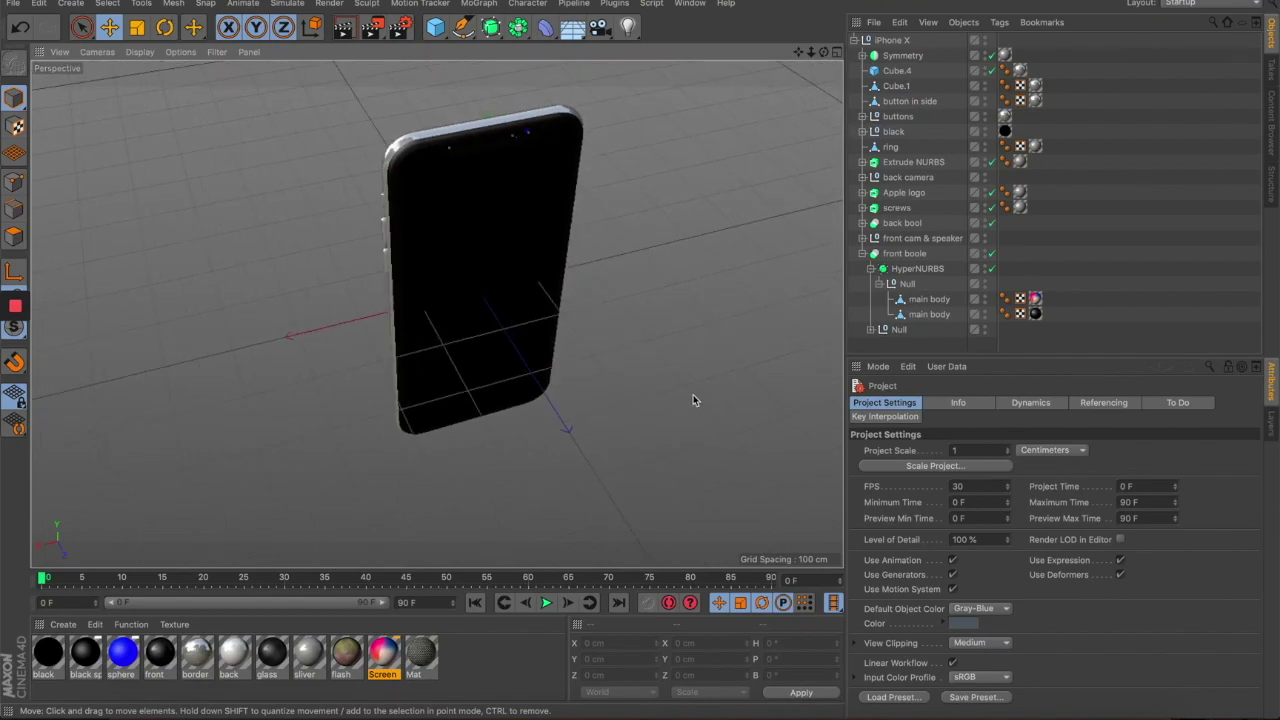
- Switch to Cinema 4D and inspect the iPhone X model from the front, back and sides
drag(670, 391, 466, 305)
drag(537, 347, 392, 366)
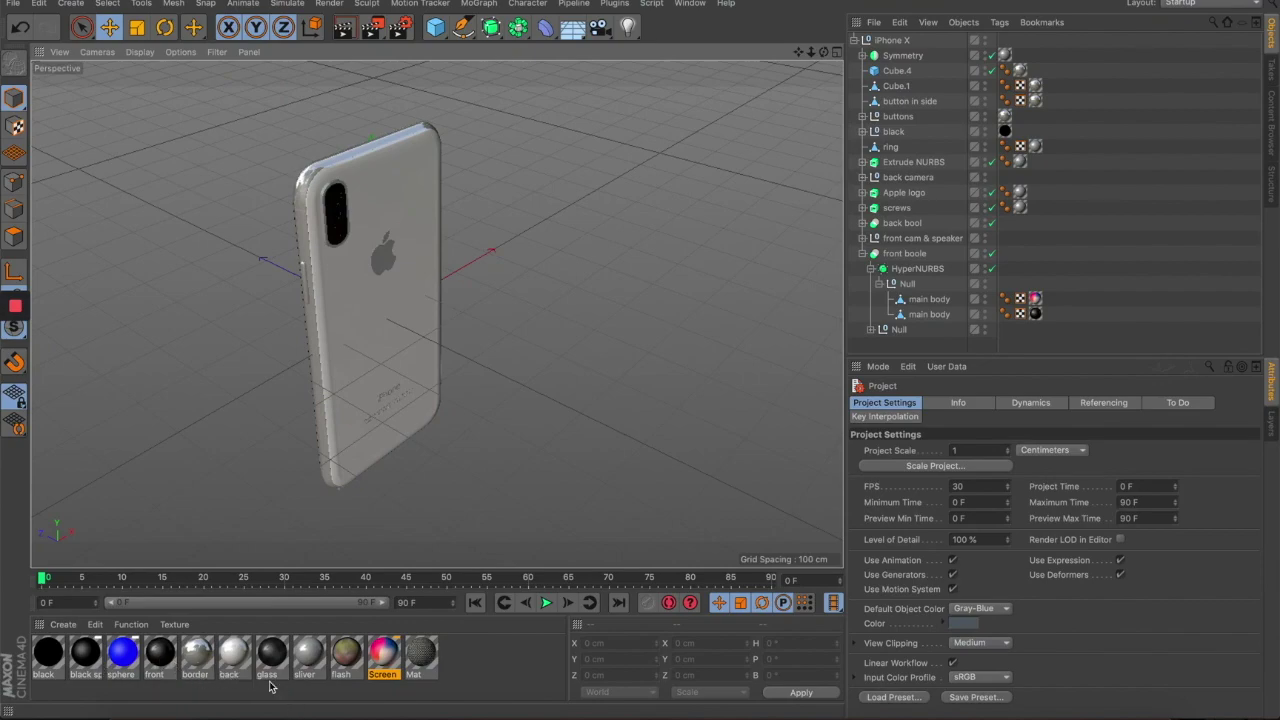
drag(450, 450, 465, 474)
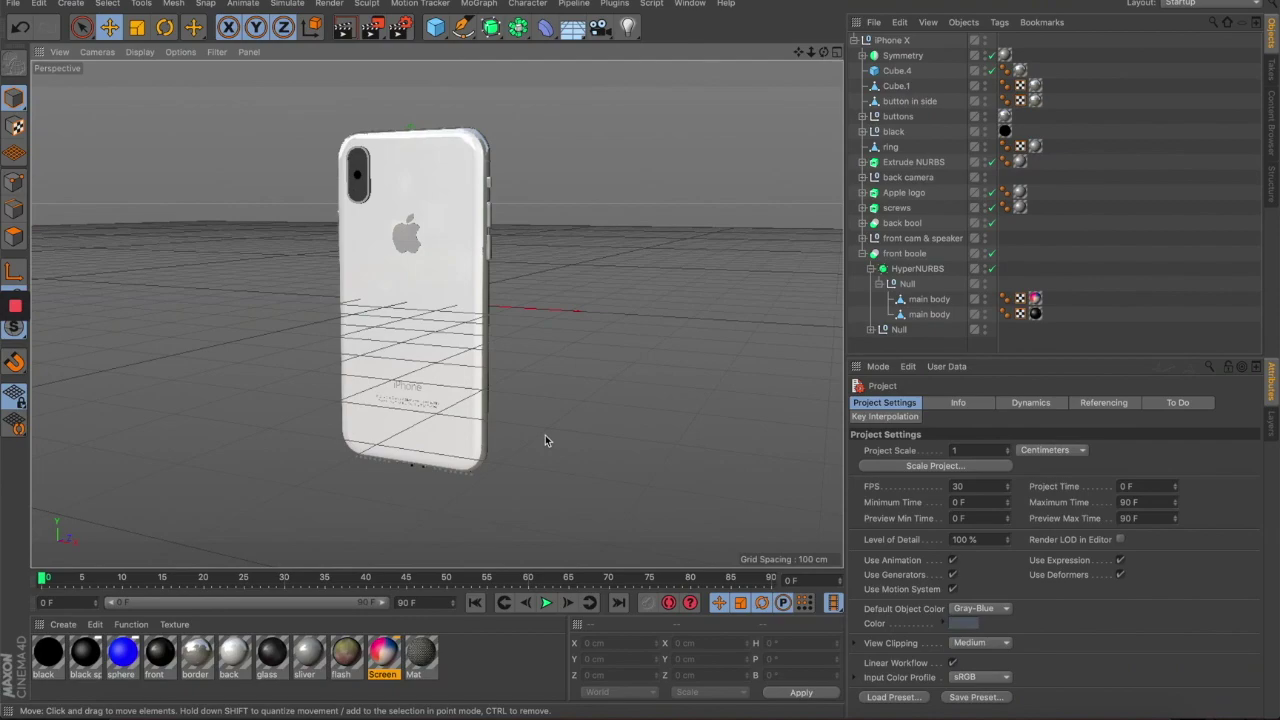
drag(566, 426, 604, 431)
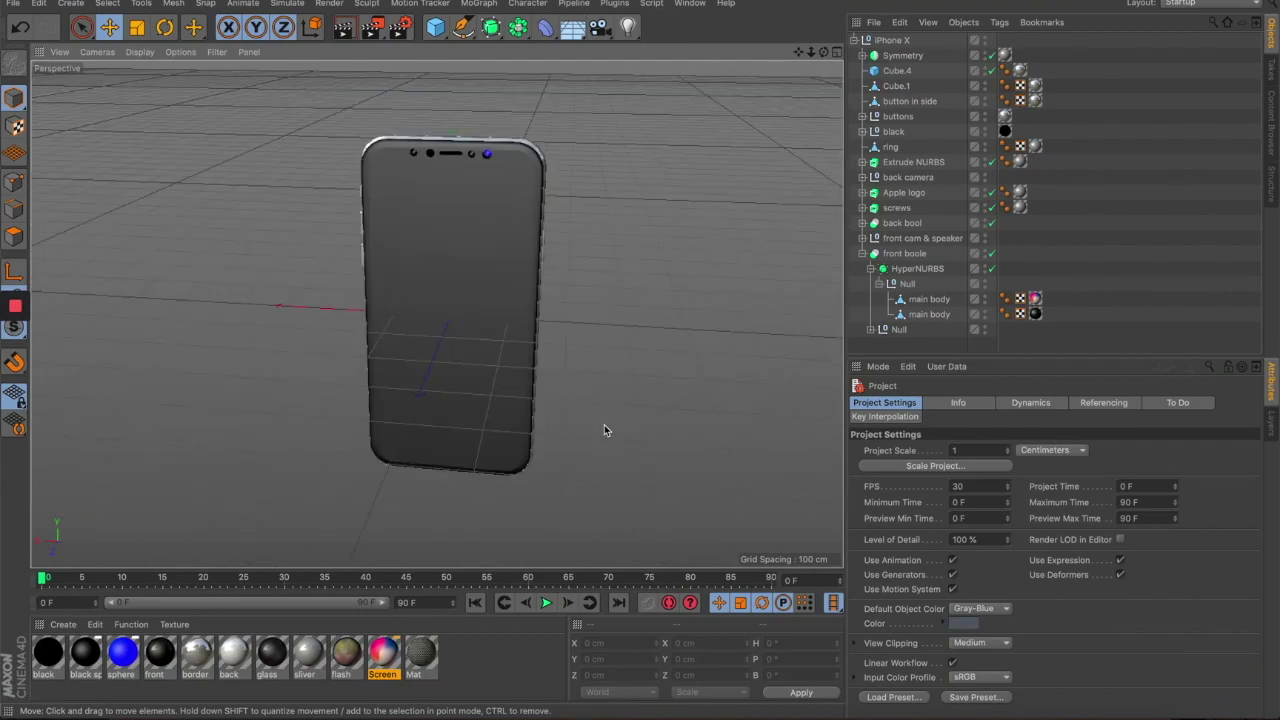
drag(554, 486, 646, 480)
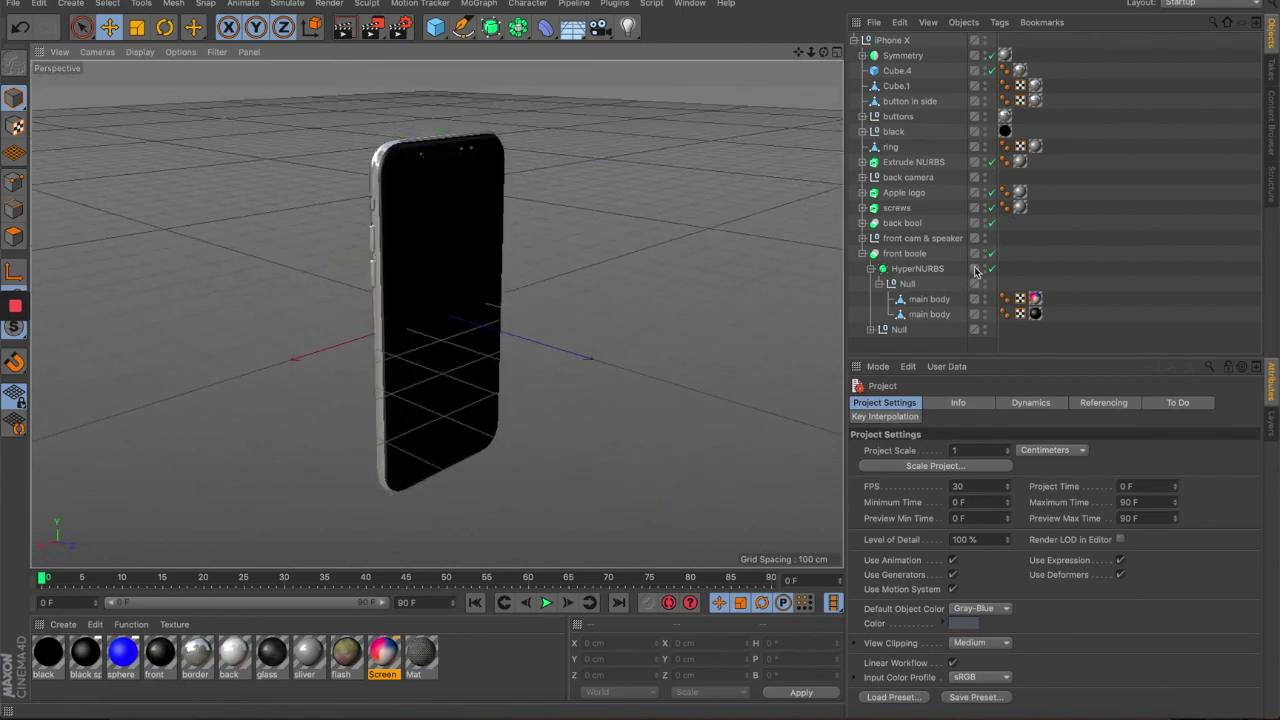
- Inspect the iPhone X object hierarchy, checking front boole, screws, Apple logo and Extrude NURBS
click(862, 253)
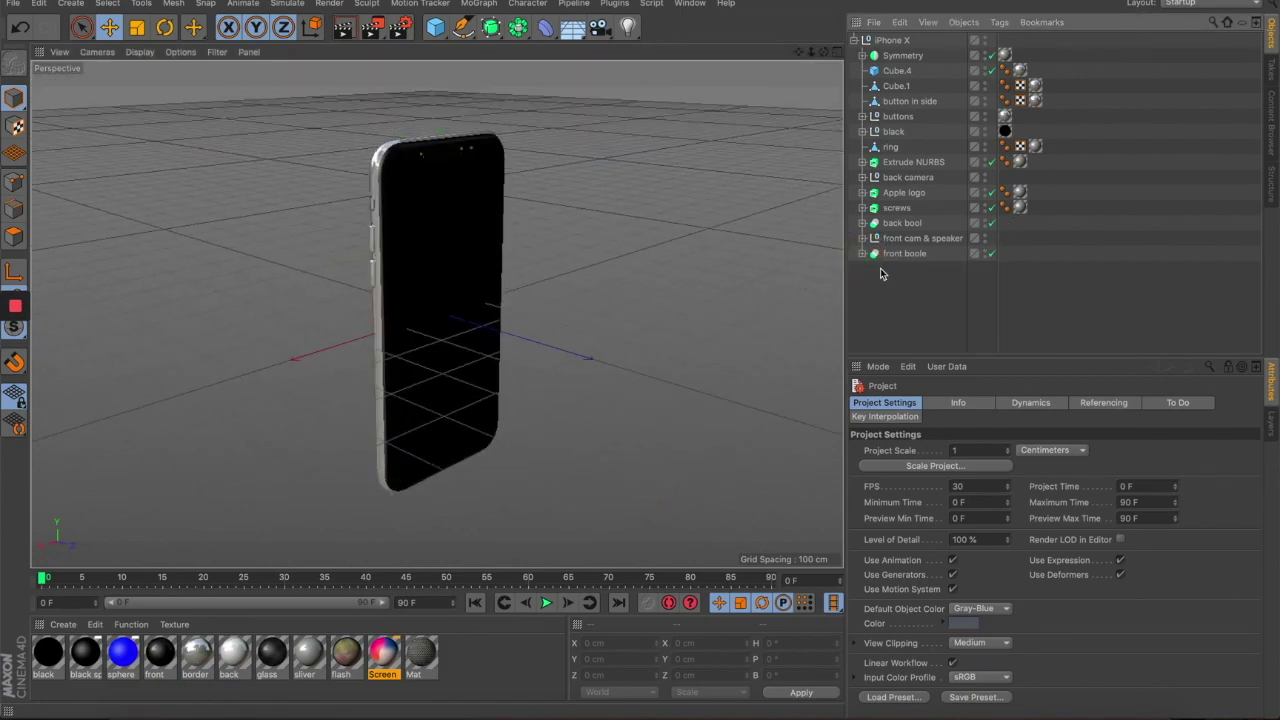
click(904, 254)
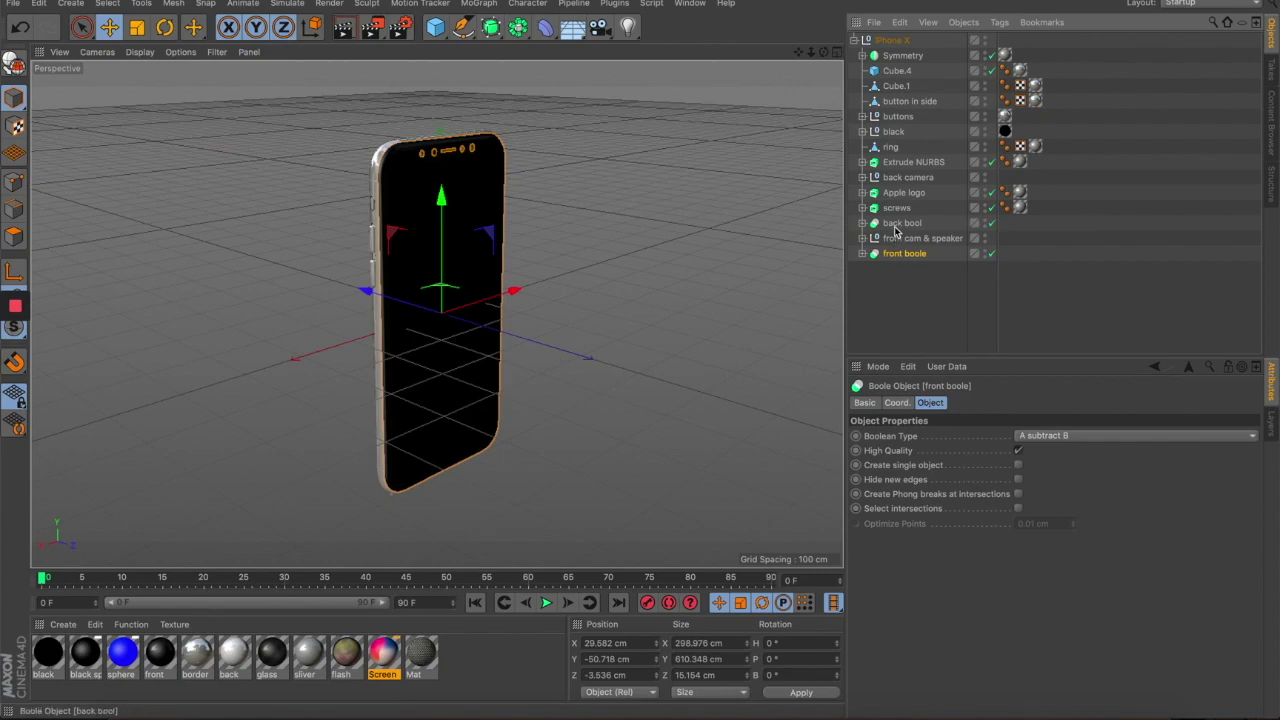
click(896, 208)
click(863, 208)
click(863, 208)
click(863, 192)
click(863, 192)
click(904, 190)
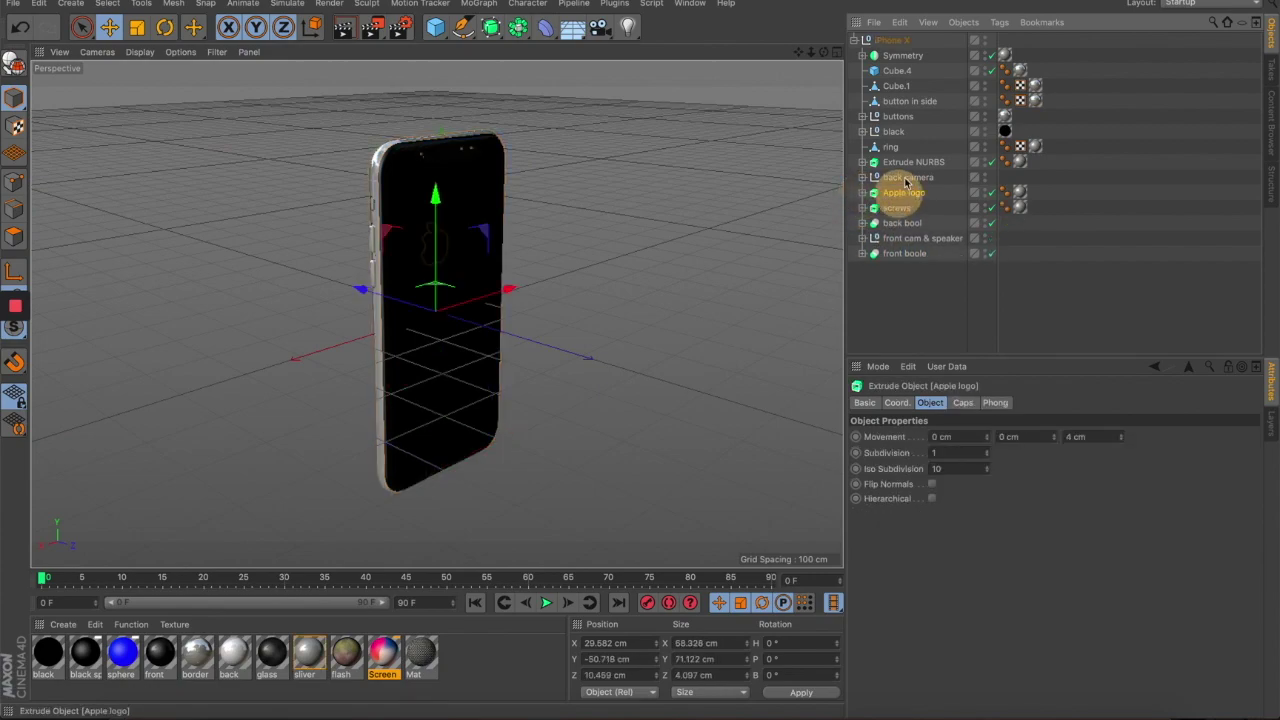
click(905, 162)
- Make all iPhone X child objects from Symmetry through back bool editable
click(900, 55)
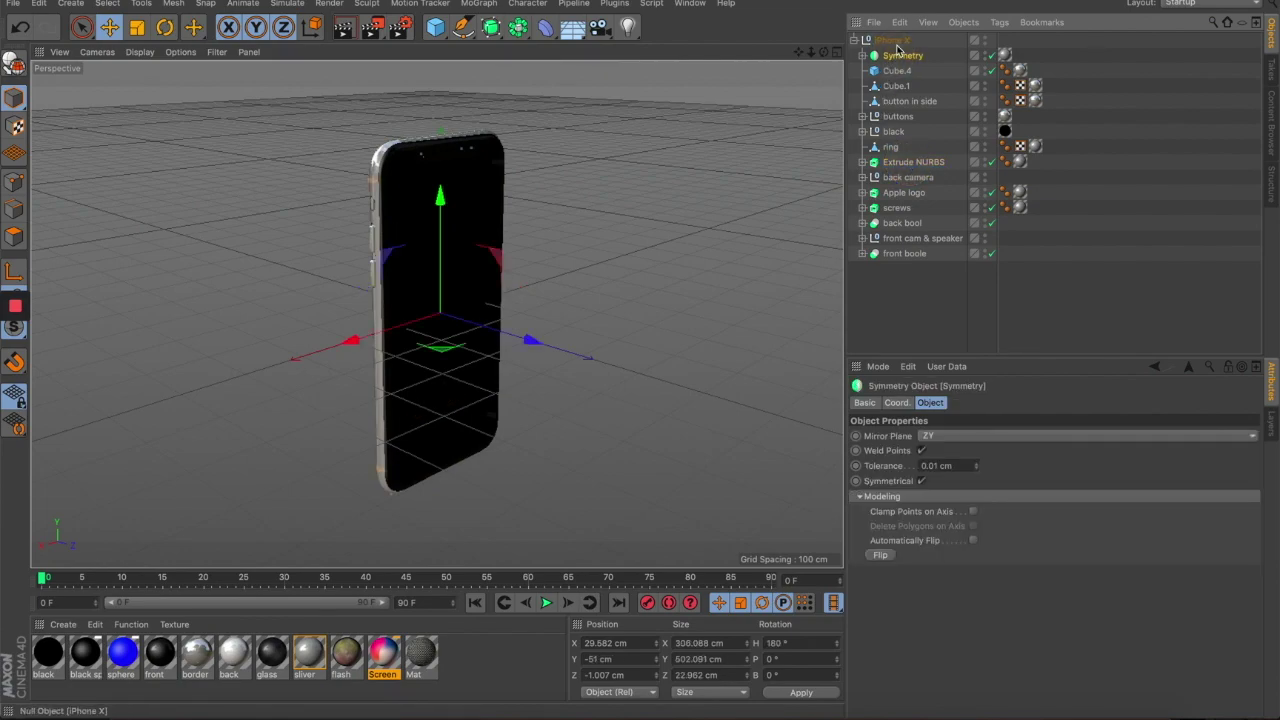
right_click(896, 57)
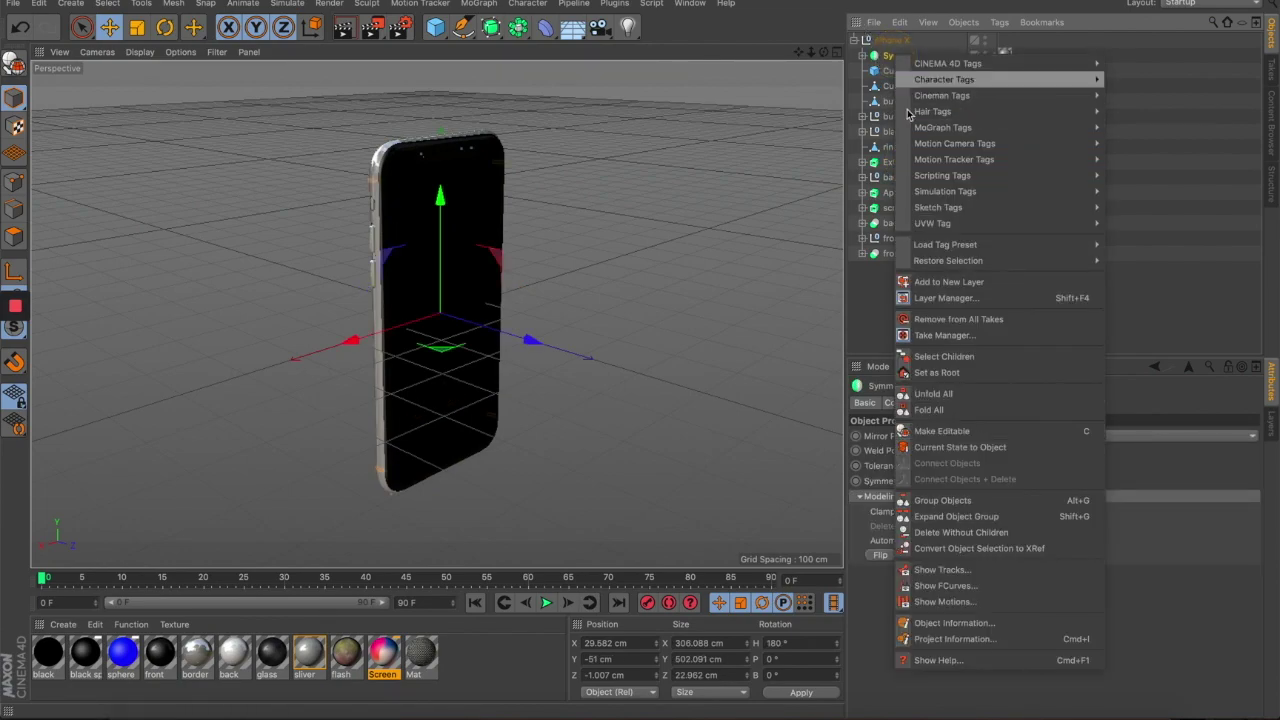
click(982, 430)
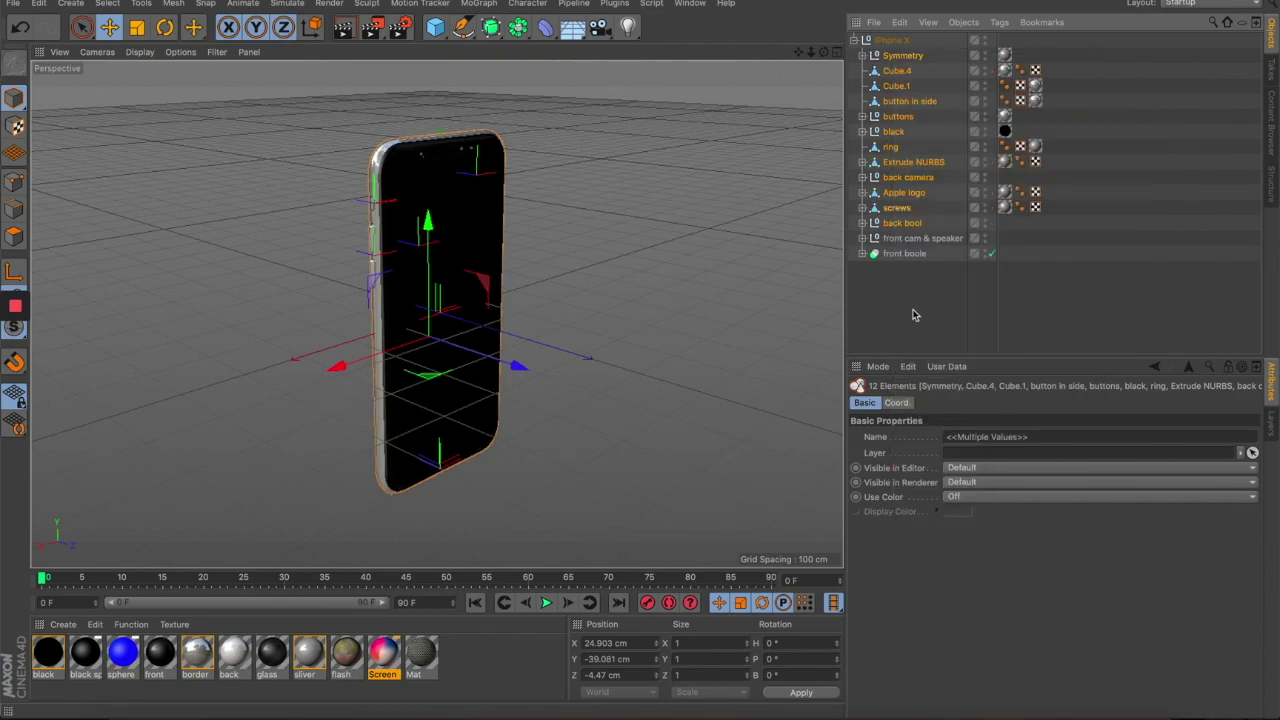
- Make the front boole object editable and expand its hierarchy
click(900, 254)
right_click(900, 254)
click(961, 486)
click(862, 253)
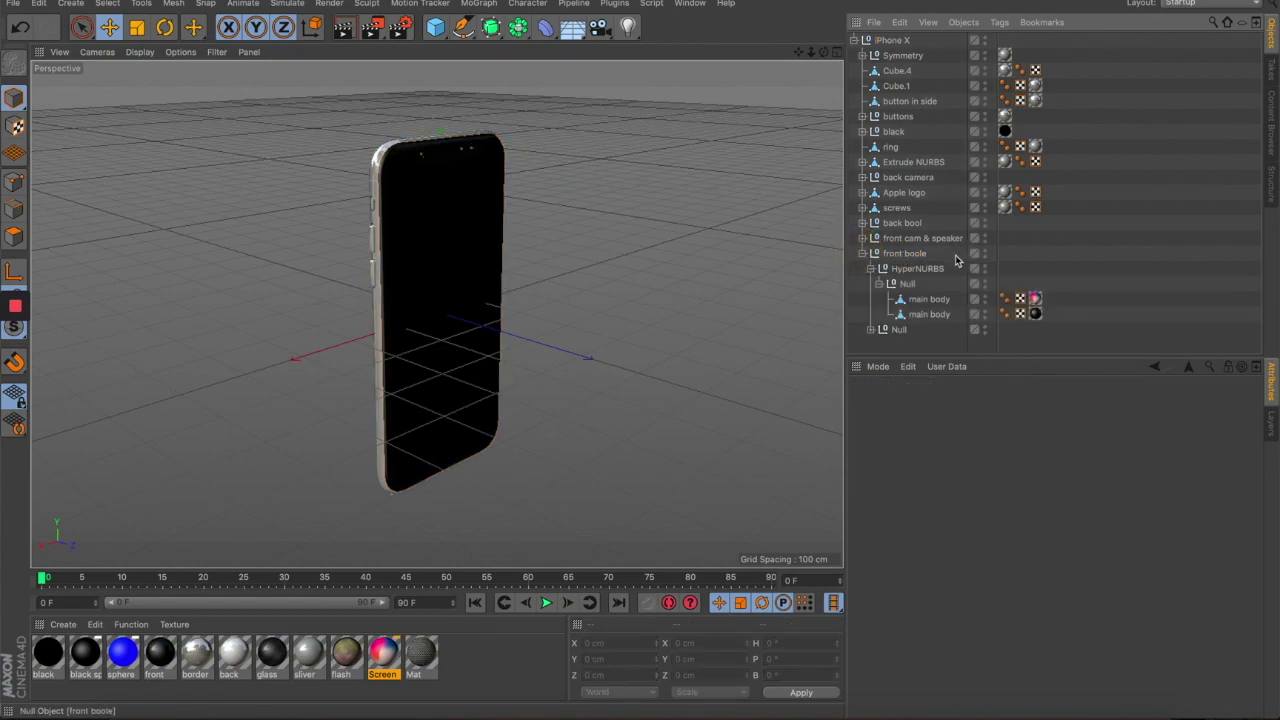
- Make the Cube.3, Cube.2 and Cube objects inside the buttons group editable
click(862, 117)
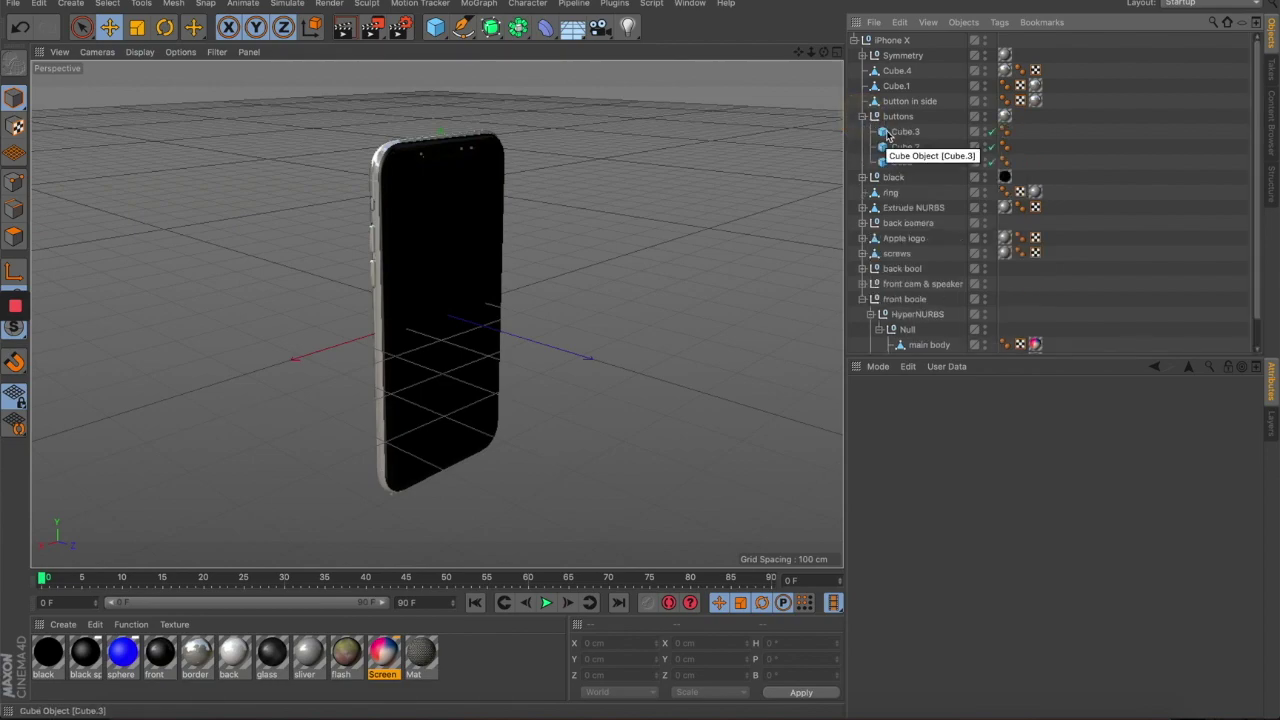
click(895, 132)
shift+click(896, 162)
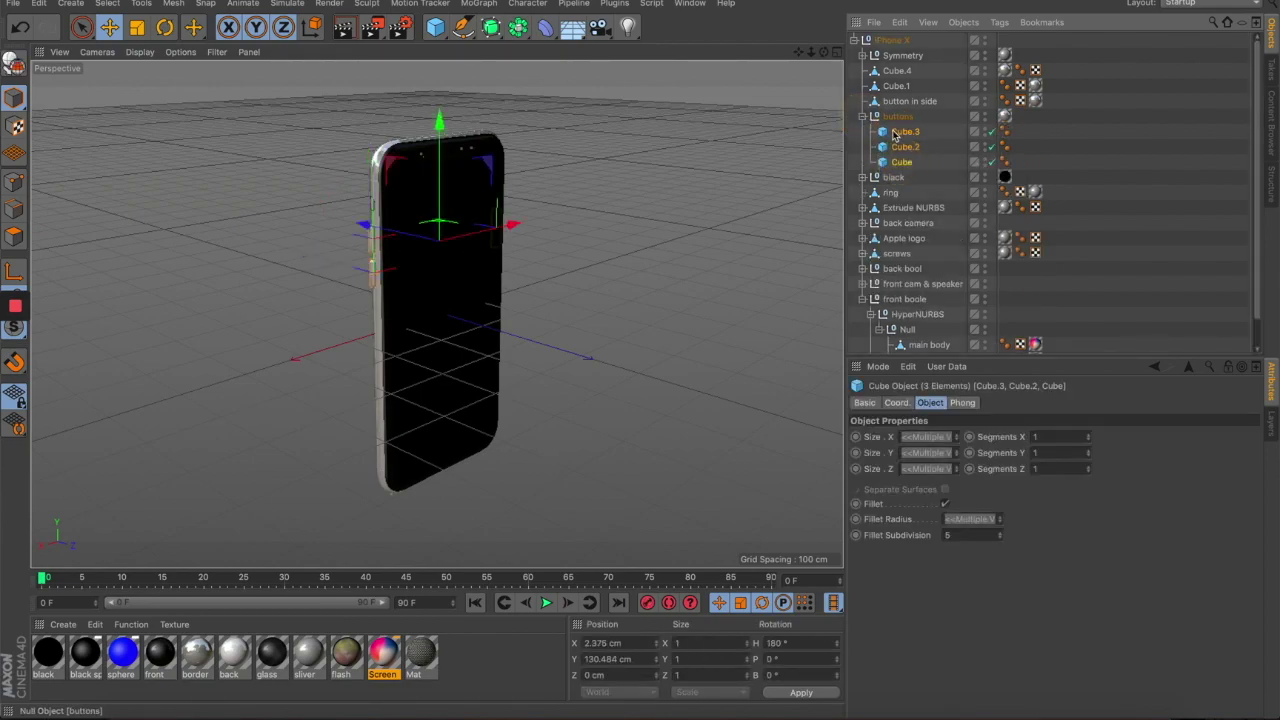
right_click(893, 135)
click(940, 491)
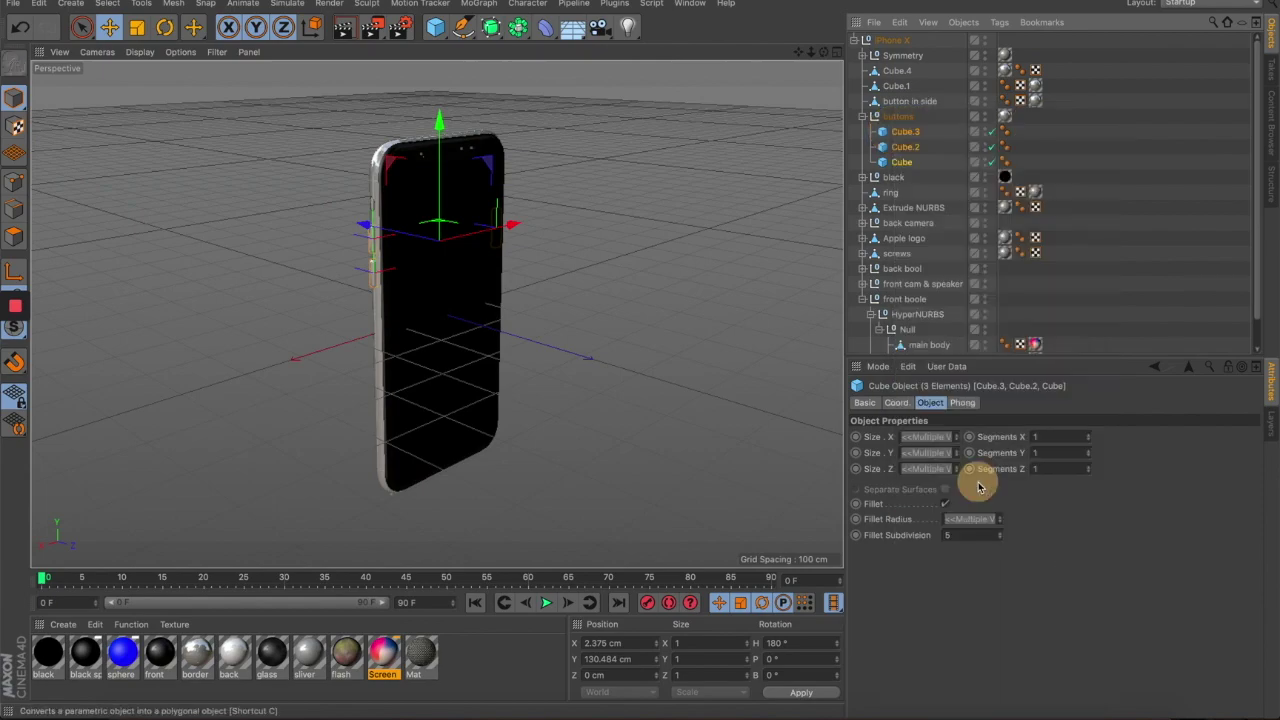
- Expand the black, Extrude NURBS and back camera groups, and make back camera's Sphere.1 and Sphere editable
click(862, 132)
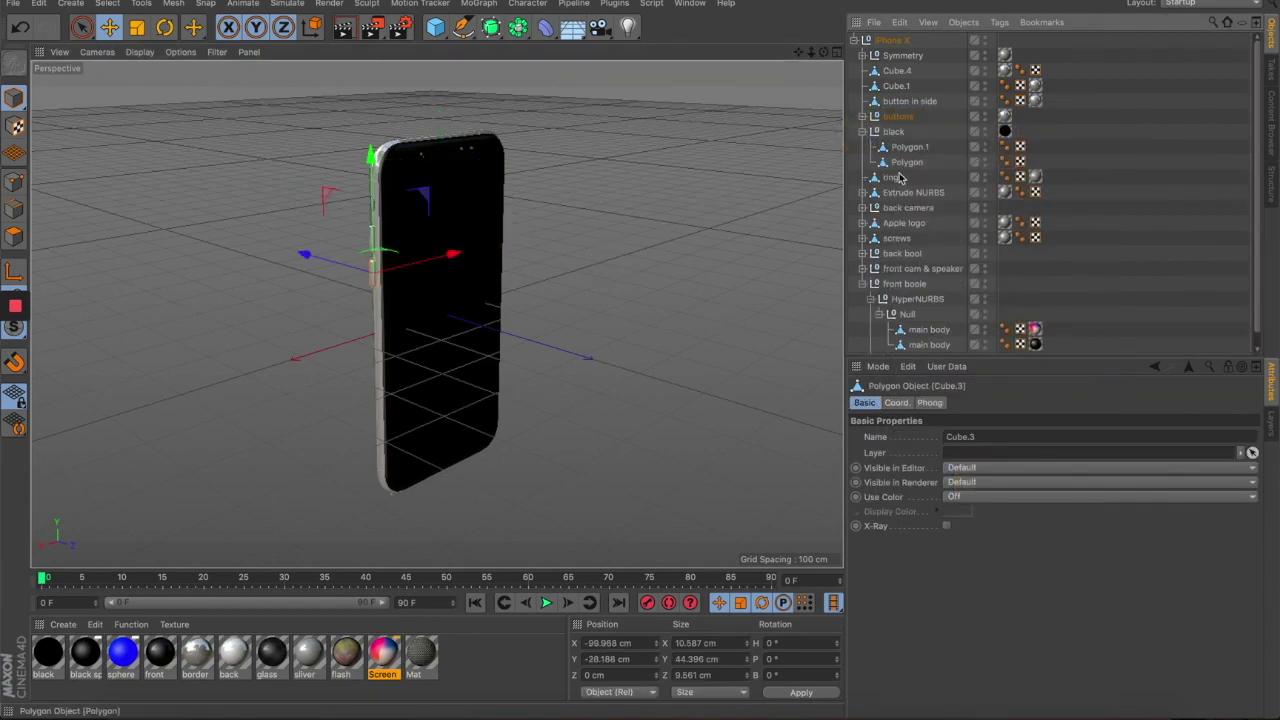
click(862, 192)
click(862, 238)
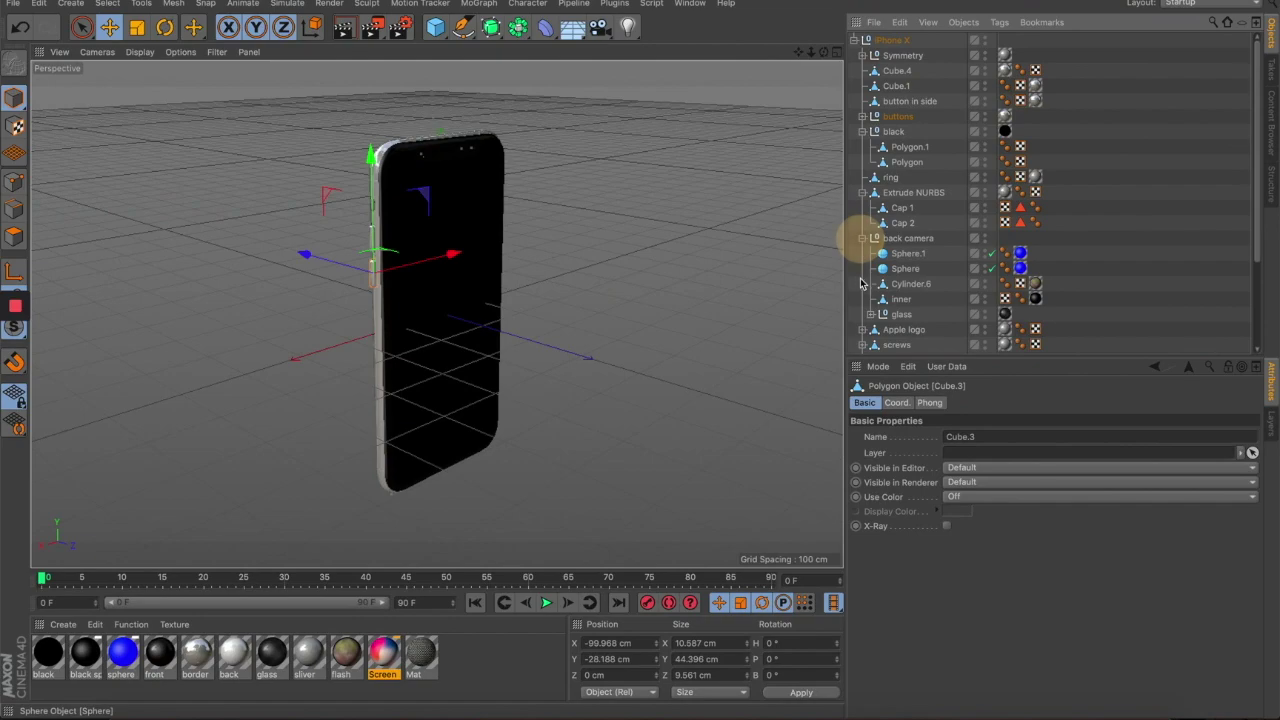
click(905, 253)
shift+click(905, 268)
right_click(905, 268)
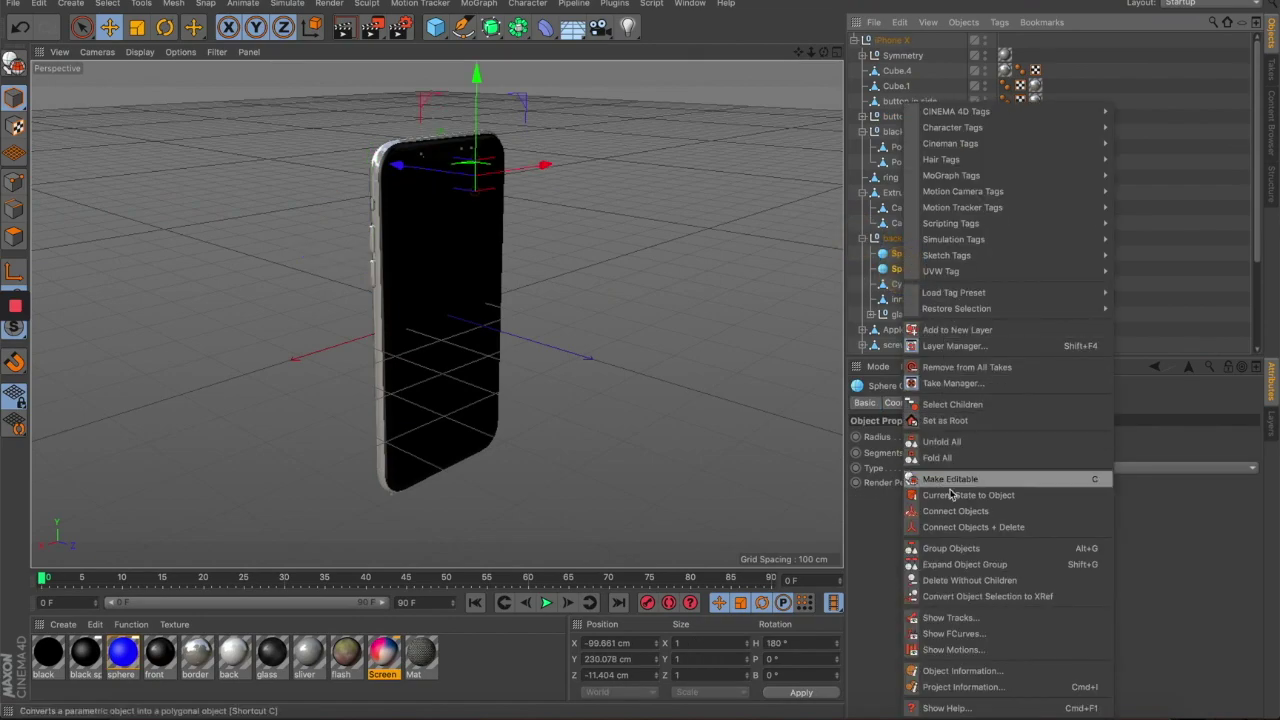
click(946, 496)
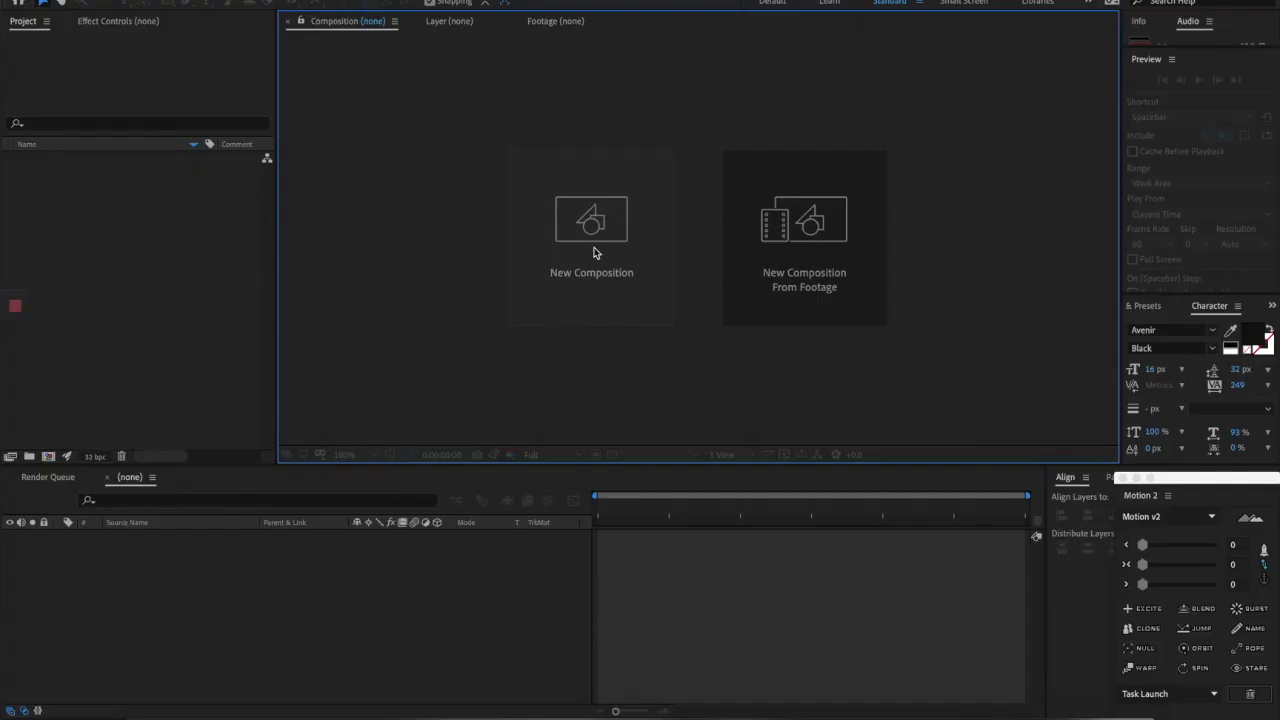
- Switch to After Effects and create a 1600 × 1200 px composition at 60 fps with a duration of 0:00:30:10
click(594, 245)
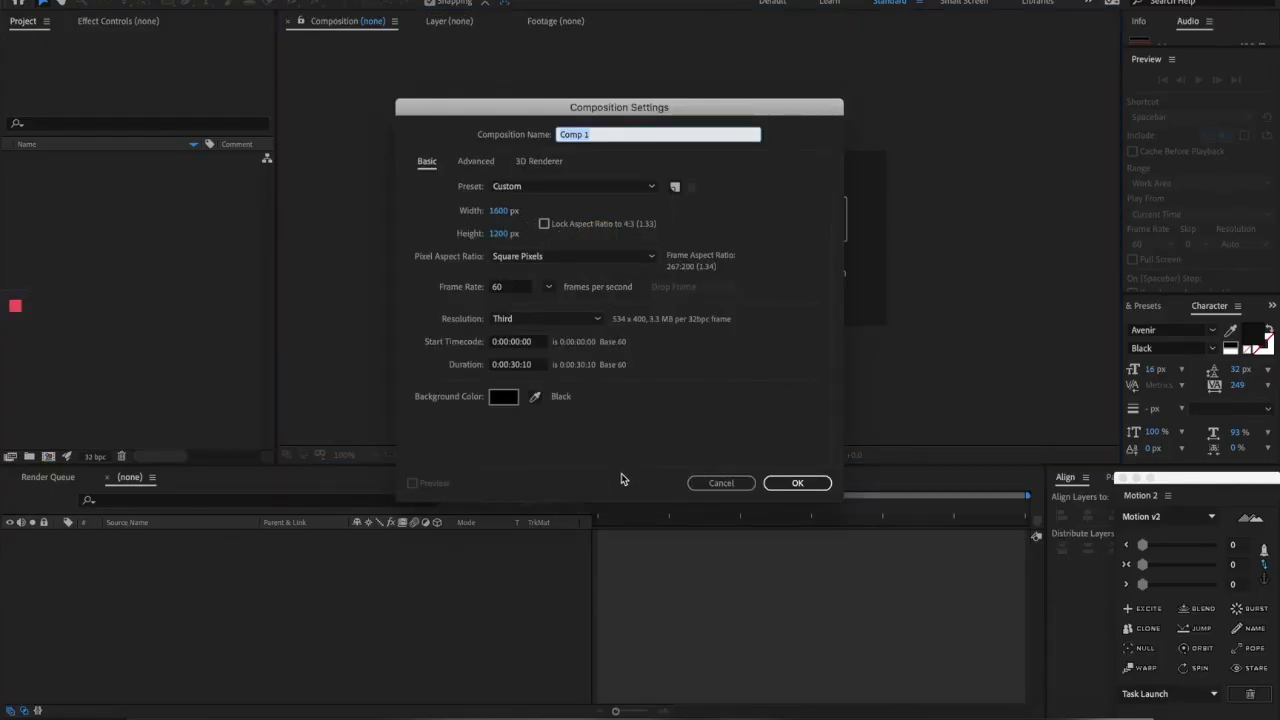
click(778, 483)
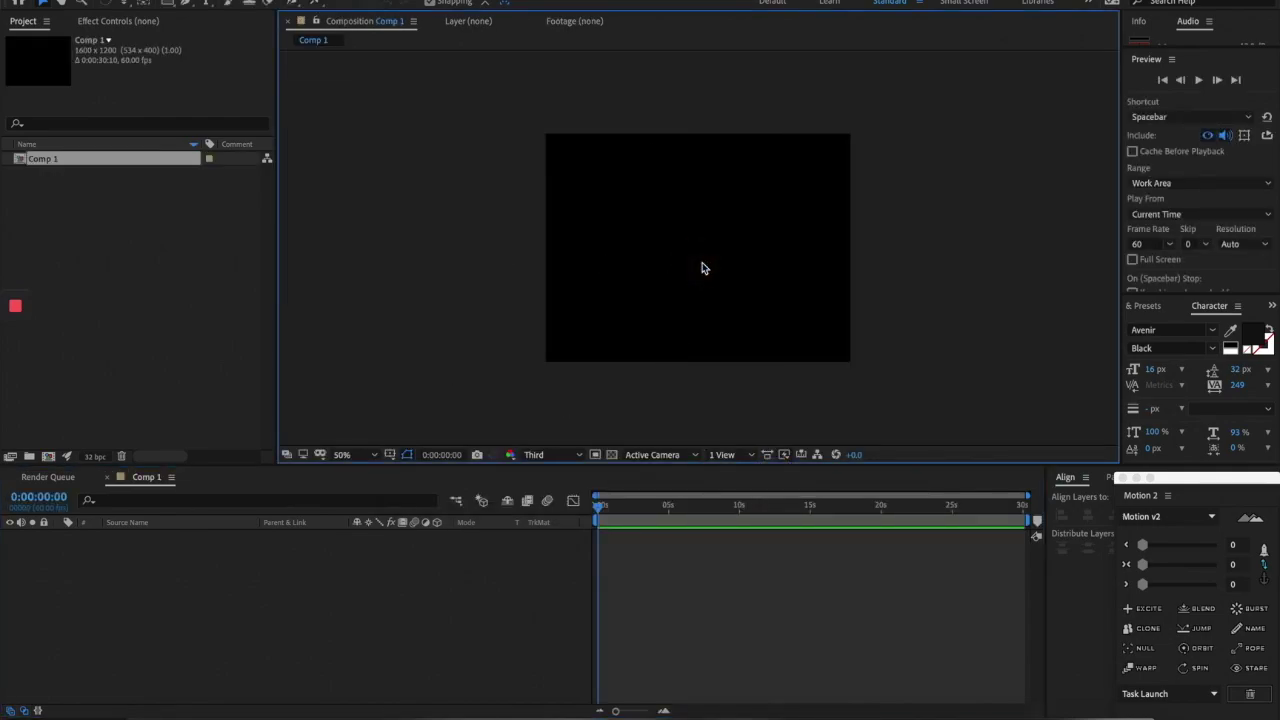
- Add a black 1600 × 1200 px solid named iphone to Comp 1
click(300, 1)
mouse_move(304, 3)
click(527, 5)
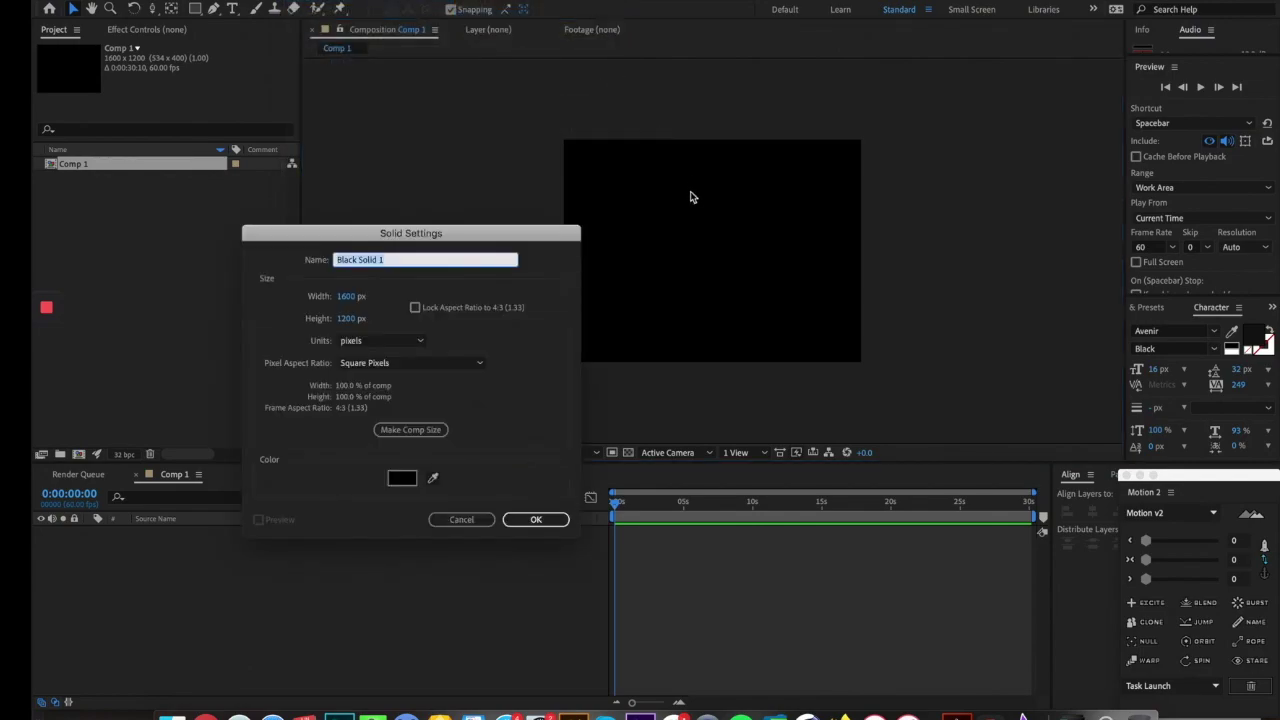
text(iphone)
key(Return)
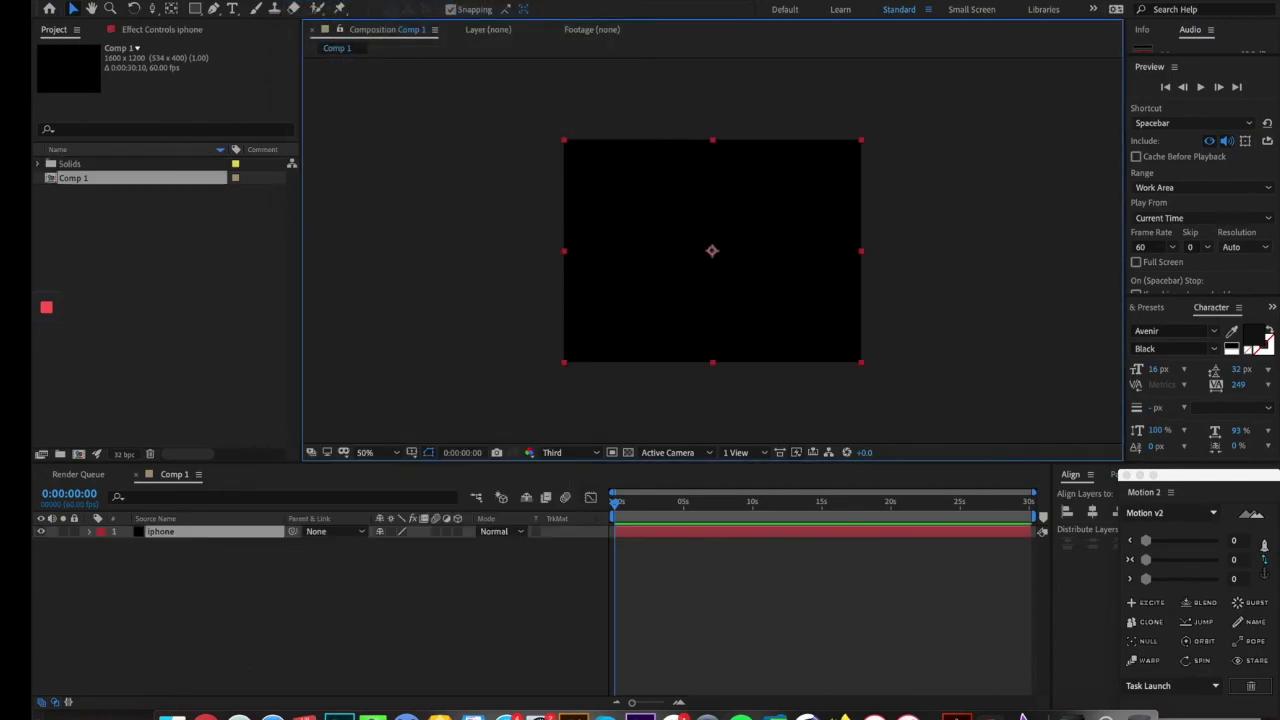
- Apply the Video Copilot Element effect to the iphone layer
click(345, 0)
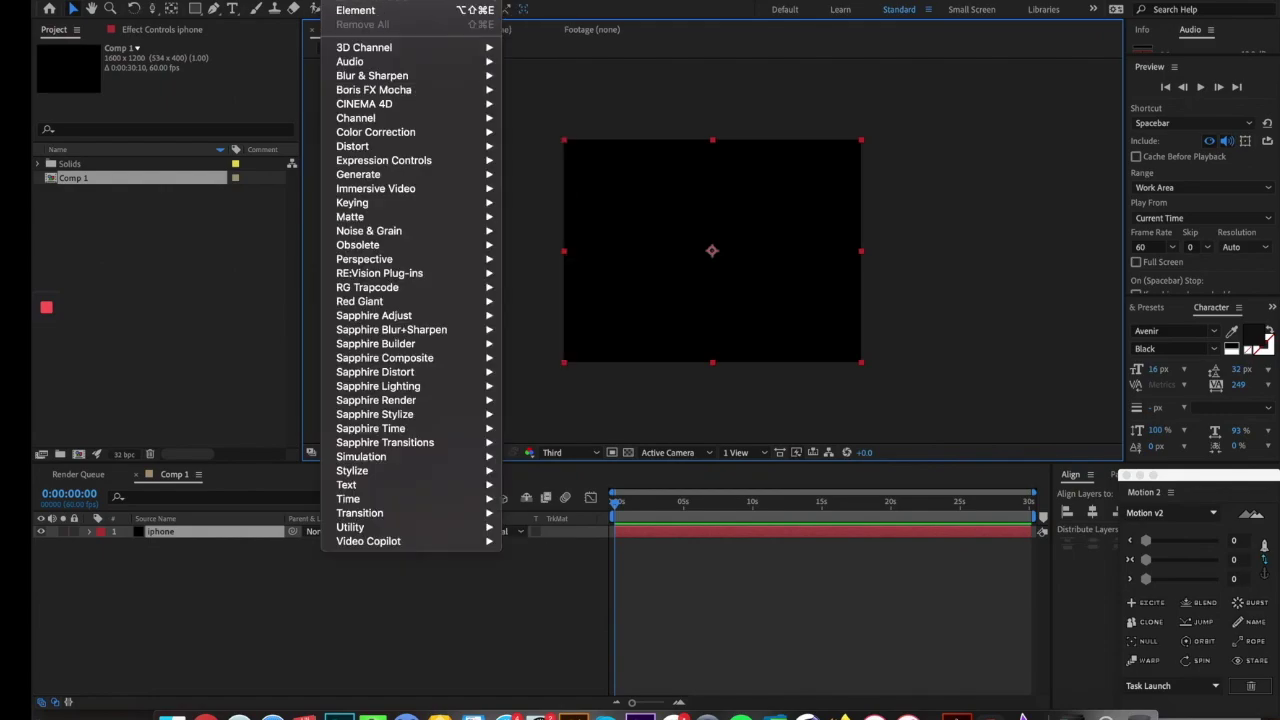
mouse_move(457, 541)
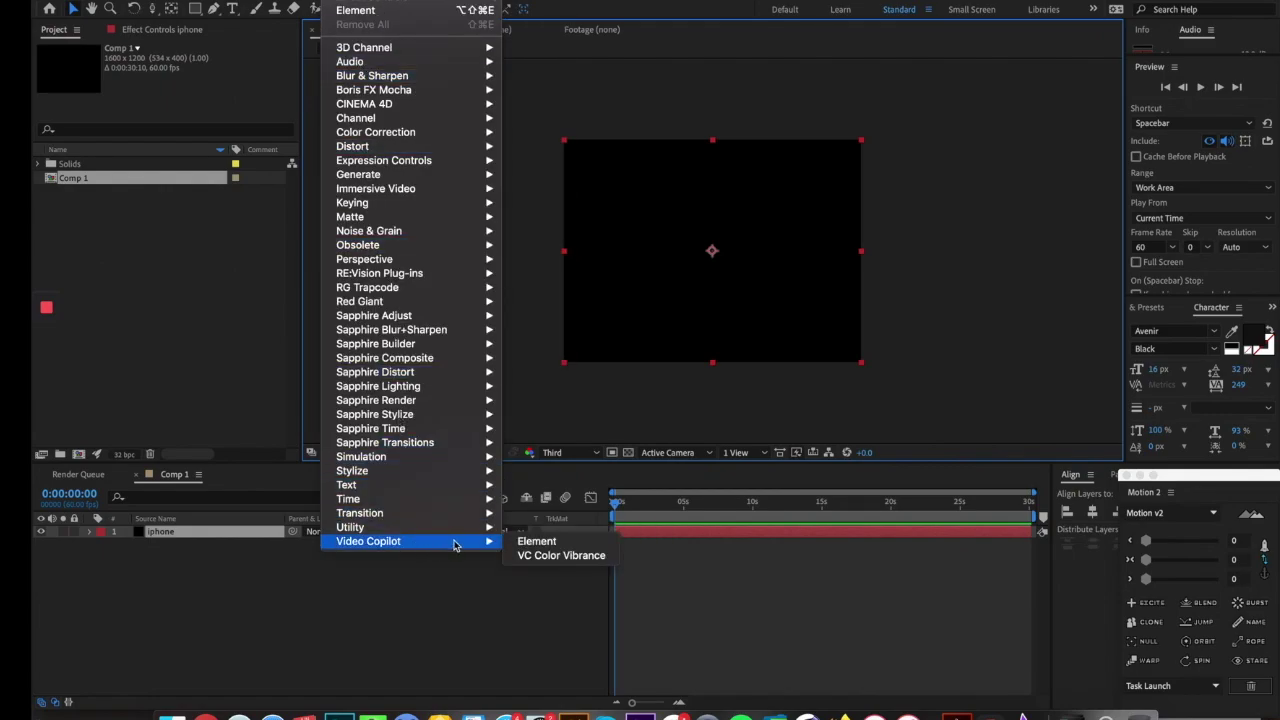
click(542, 541)
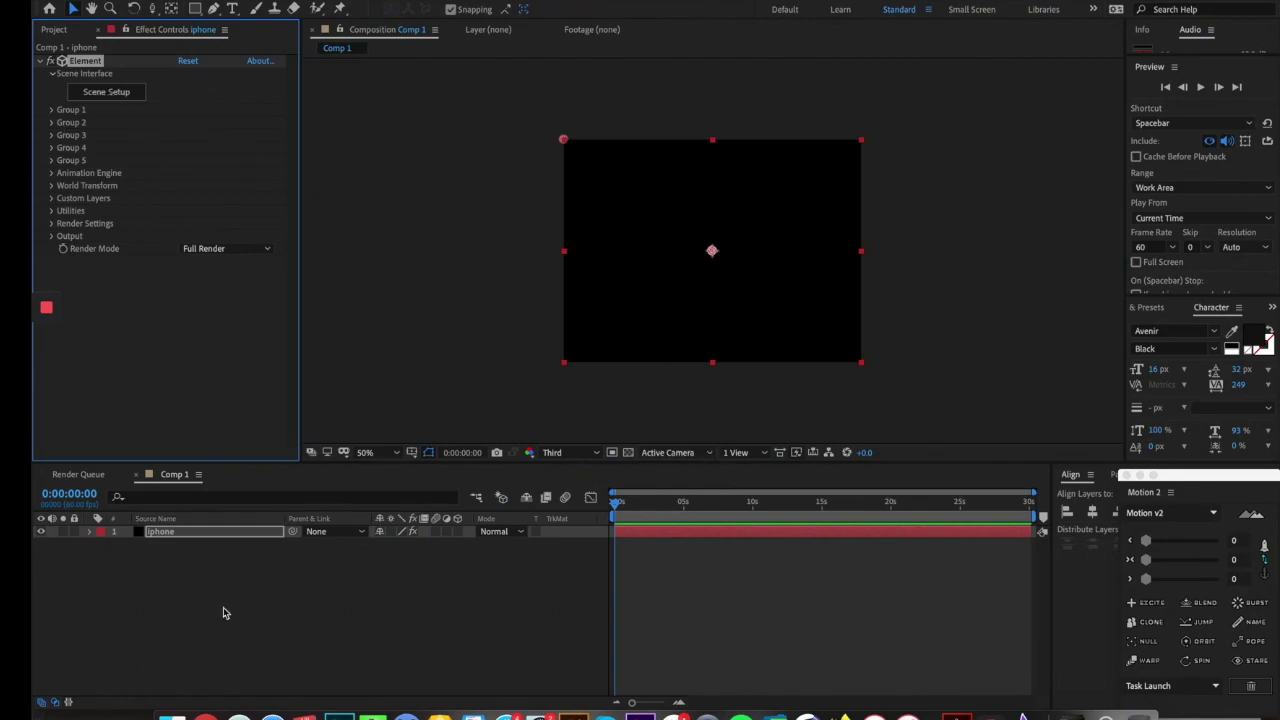
- Switch to Chrome and look through the Element 3D V2.2 product page on the Video Copilot site
click(203, 710)
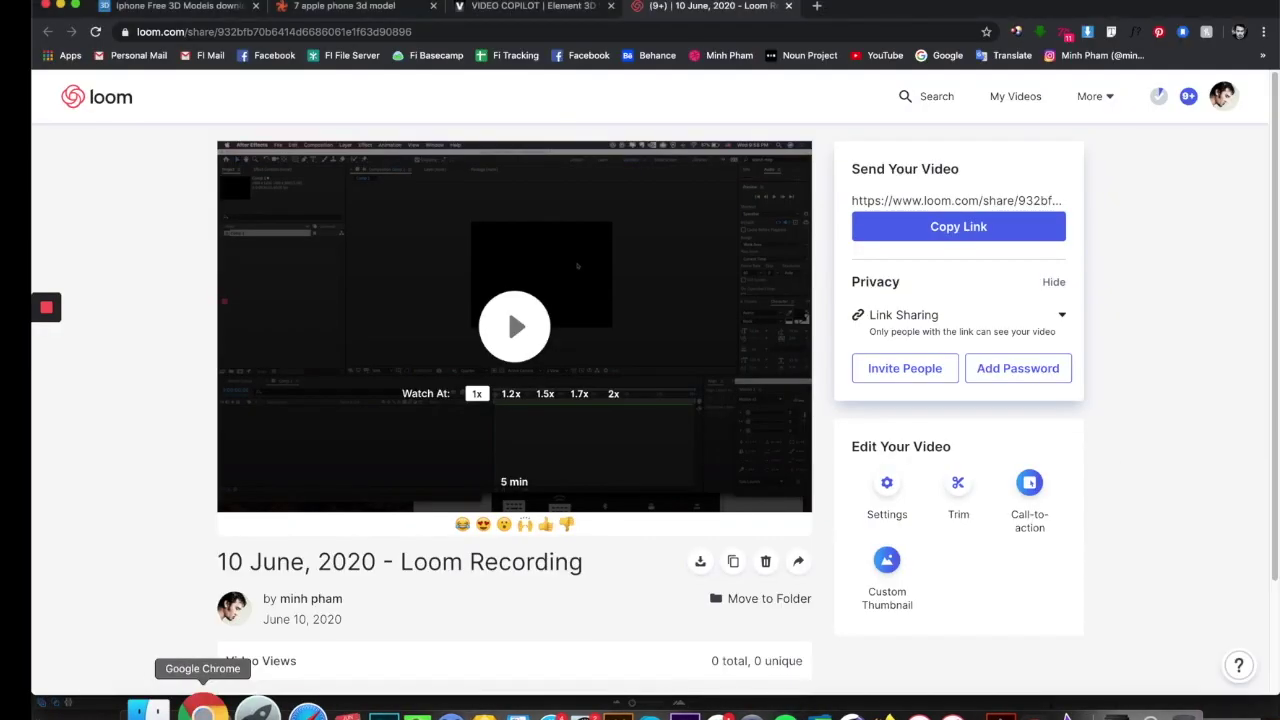
click(540, 8)
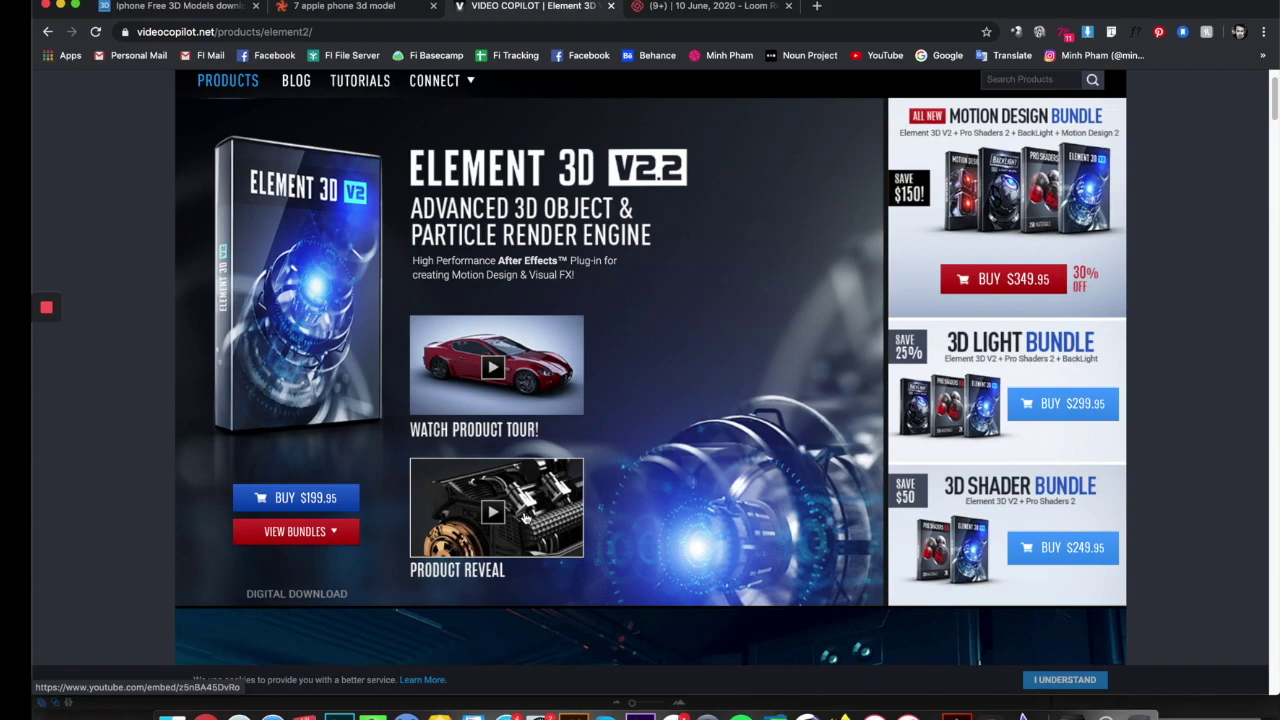
scroll(487, 507, down, 10)
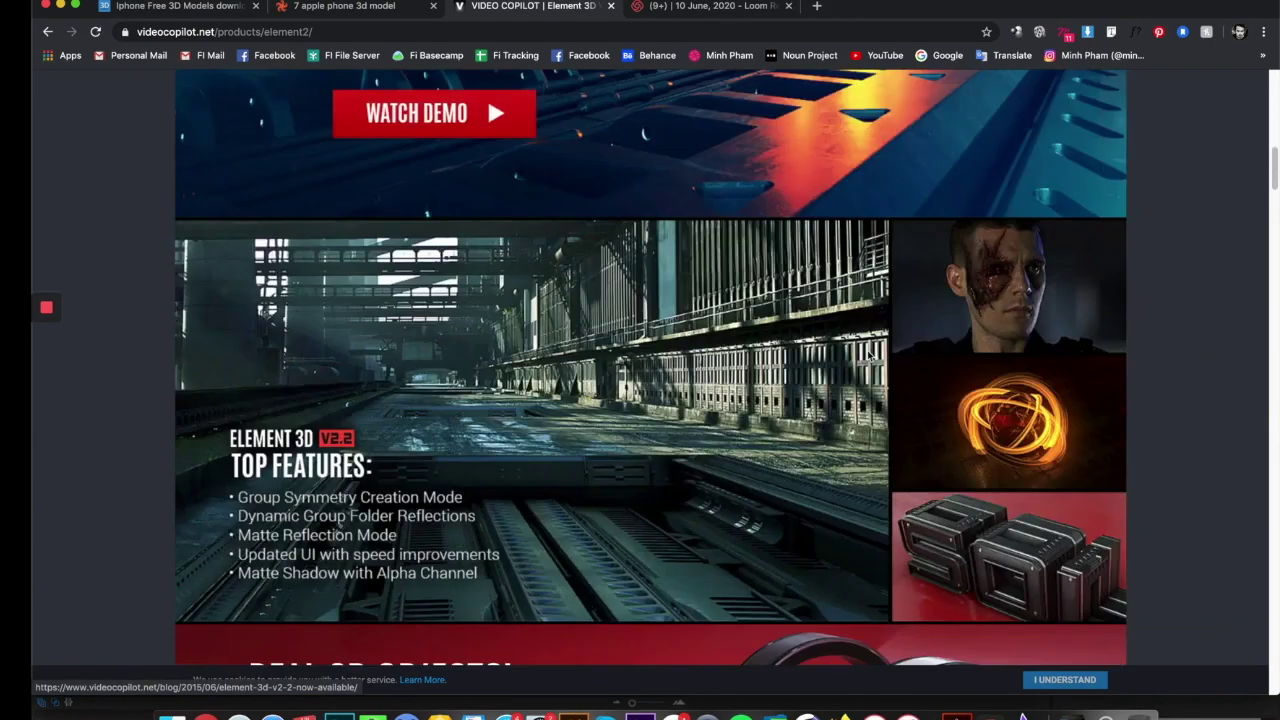
scroll(870, 355, down, 6)
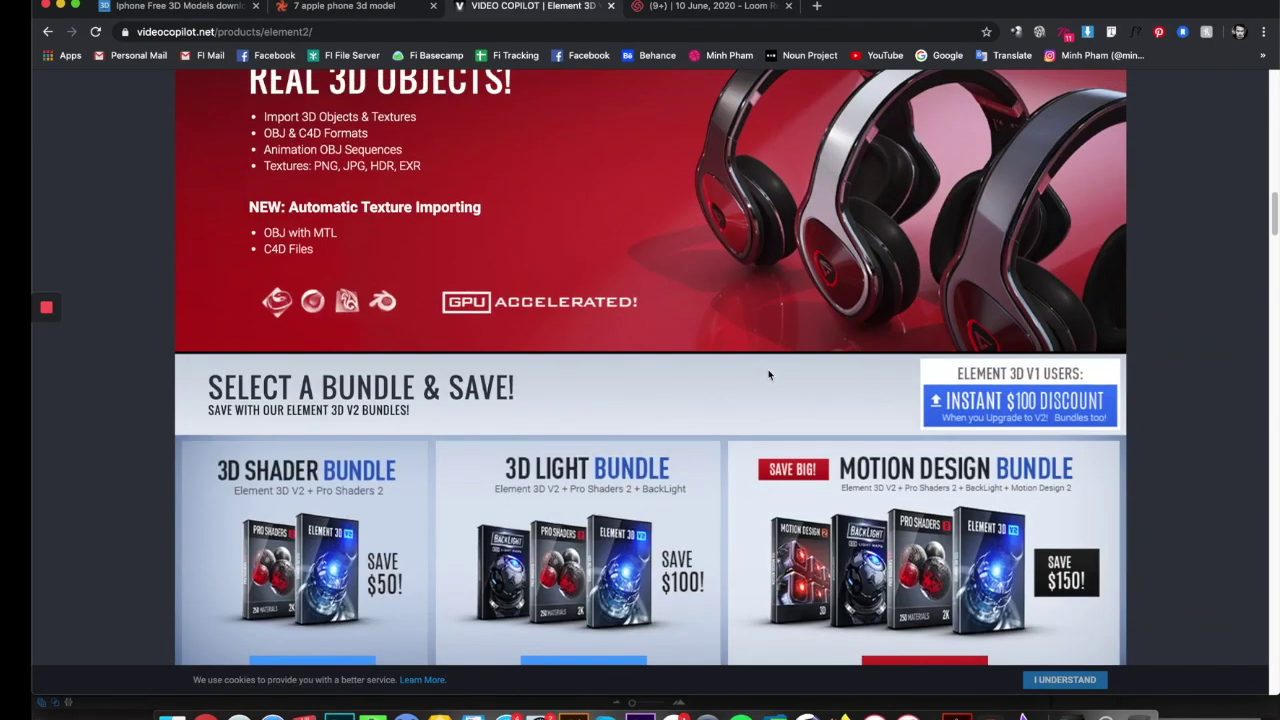
scroll(769, 375, up, 15)
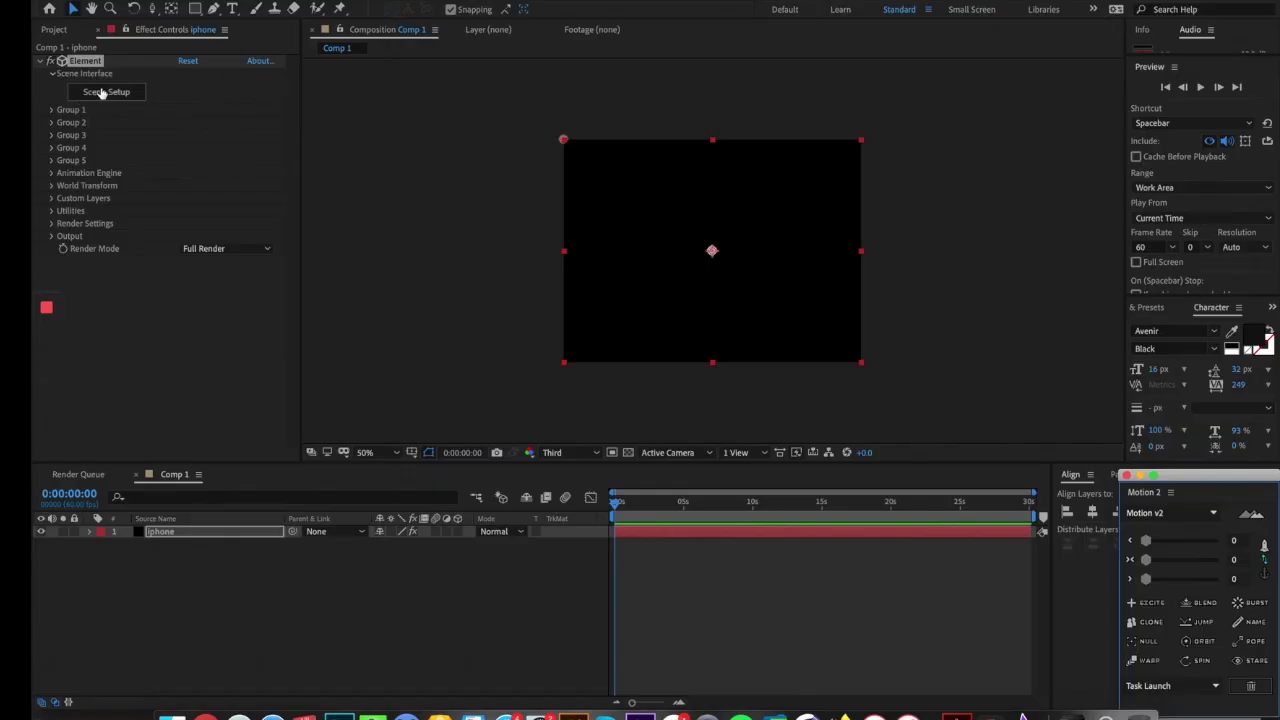
- Open Element's Scene Setup, and give the border material a black diffuse colour and 100% glossiness
click(102, 92)
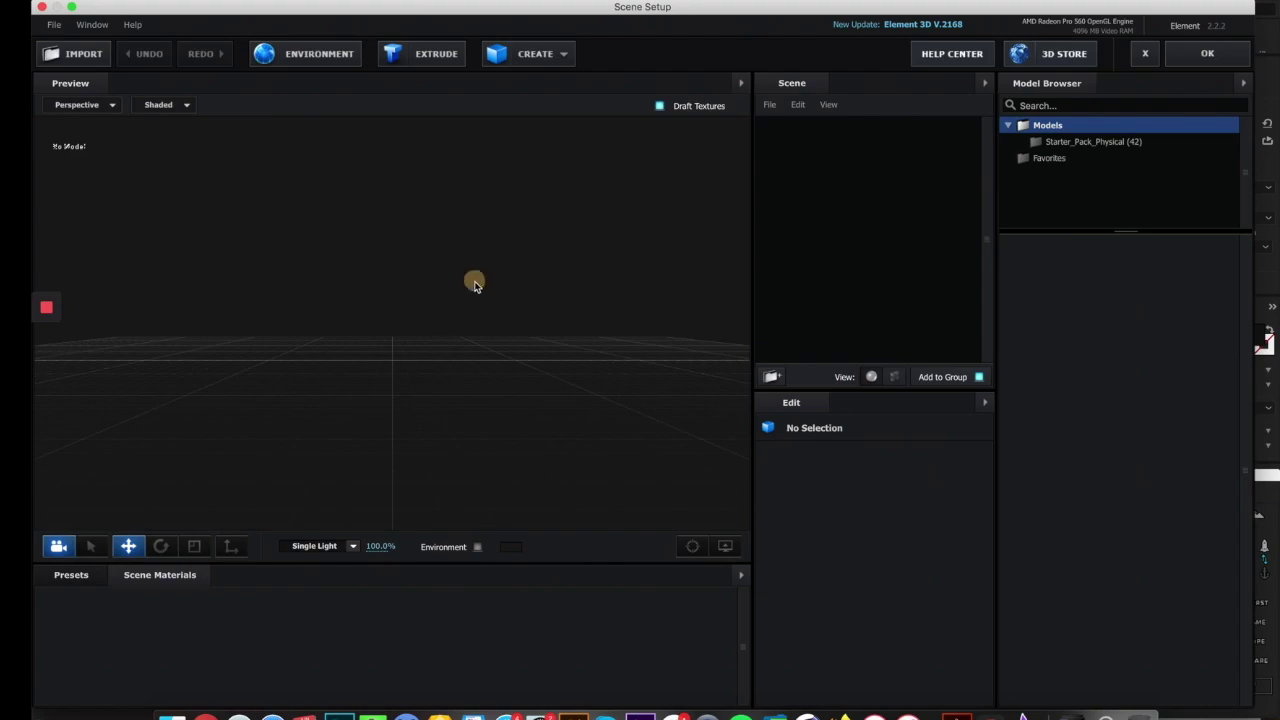
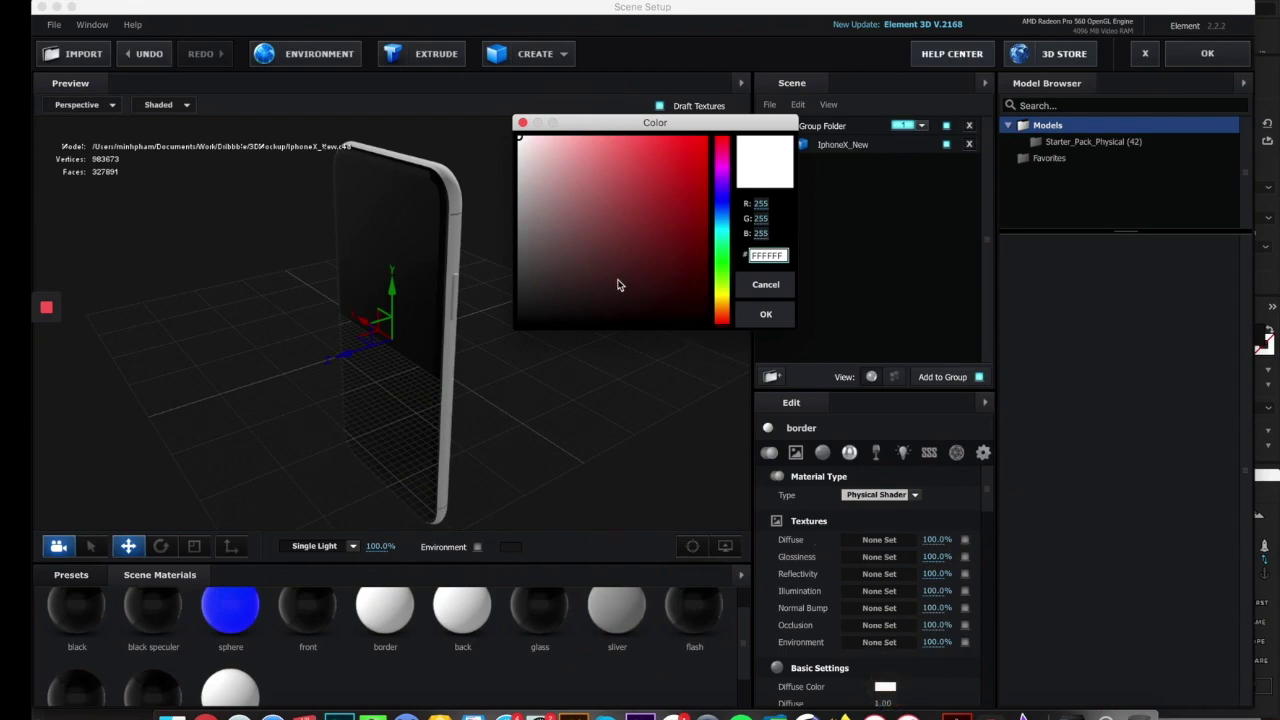
click(765, 314)
scroll(883, 560, down, 1)
scroll(883, 562, down, 5)
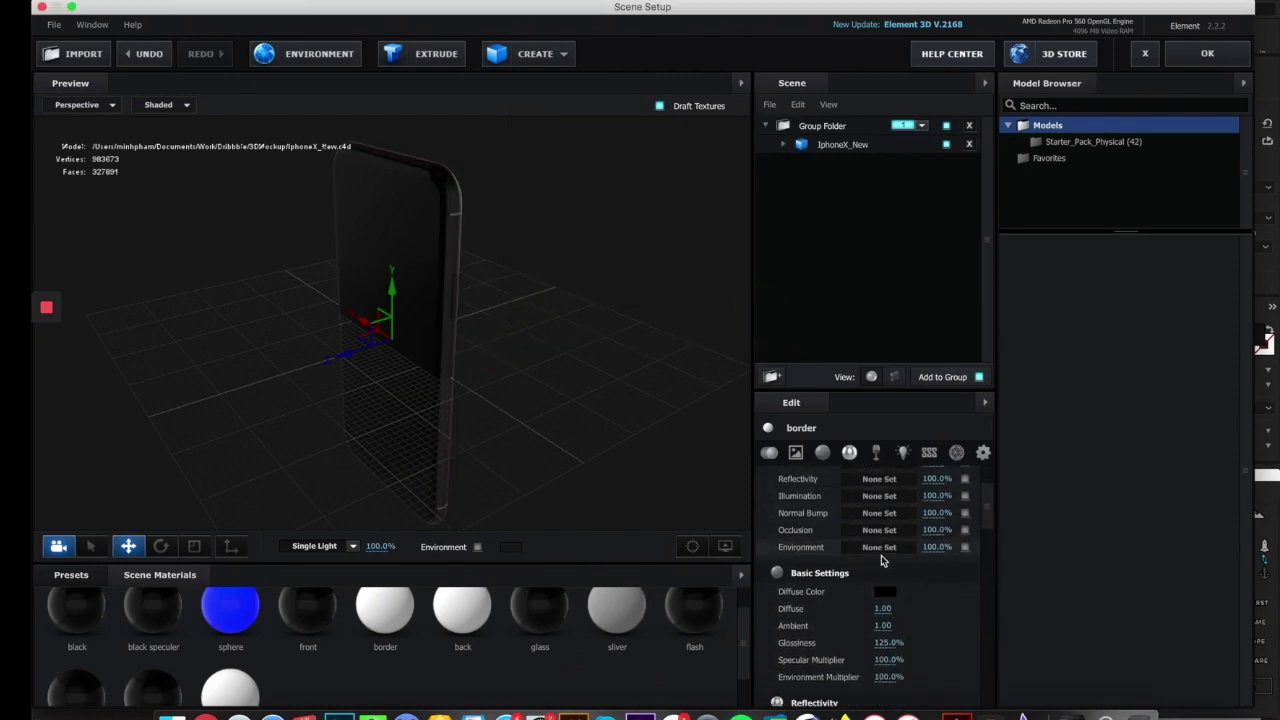
click(888, 520)
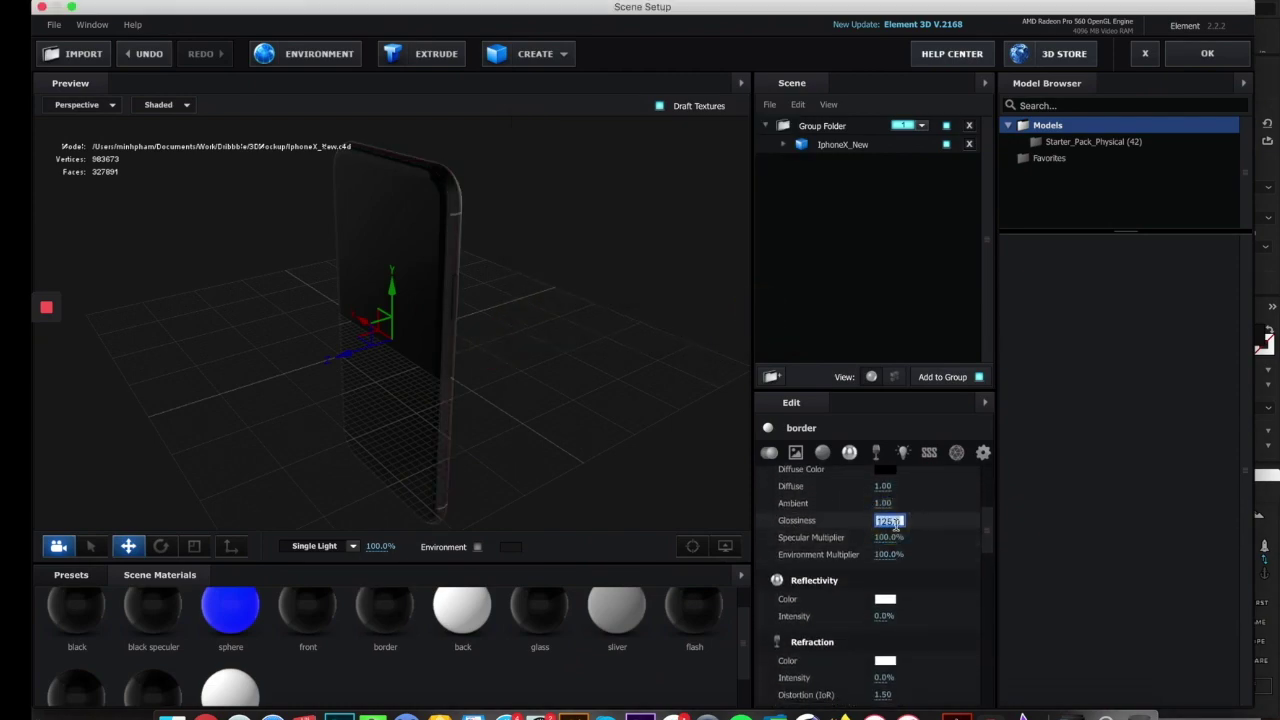
click(933, 530)
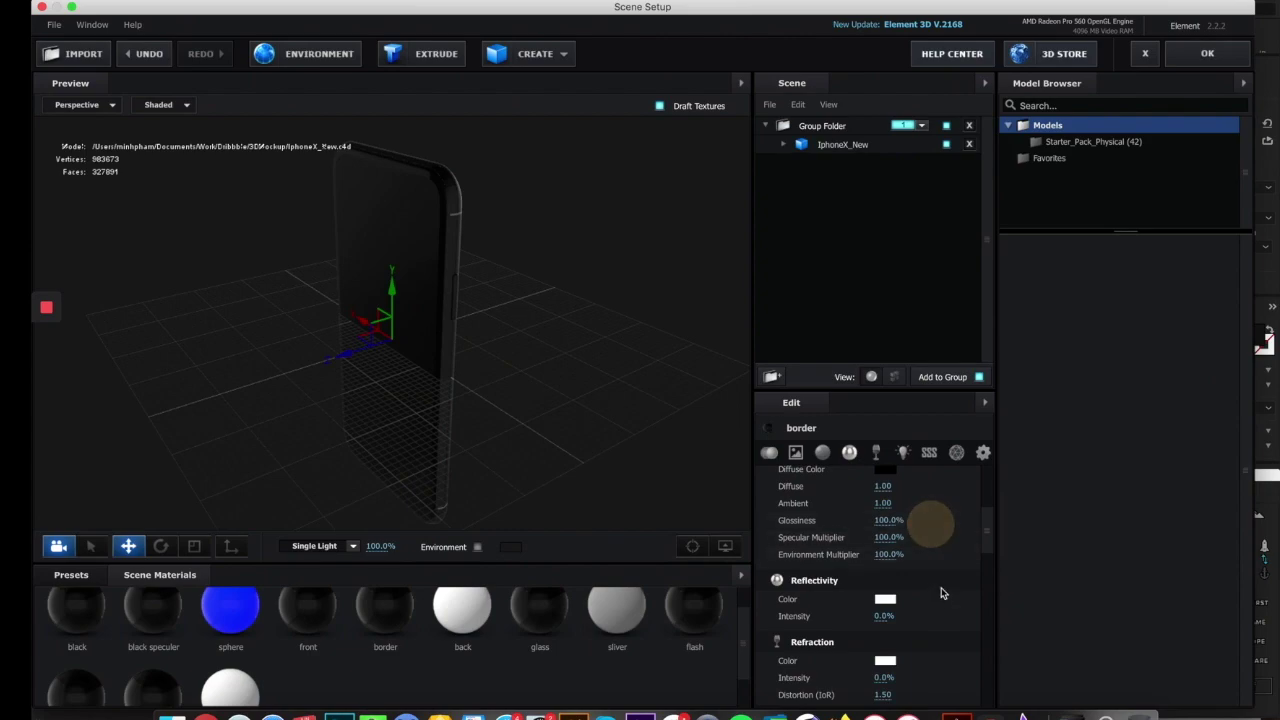
- Set the border material's reflectivity colour to dark grey #424242 and its reflectivity intensity to 75%
click(893, 616)
drag(893, 616, 919, 611)
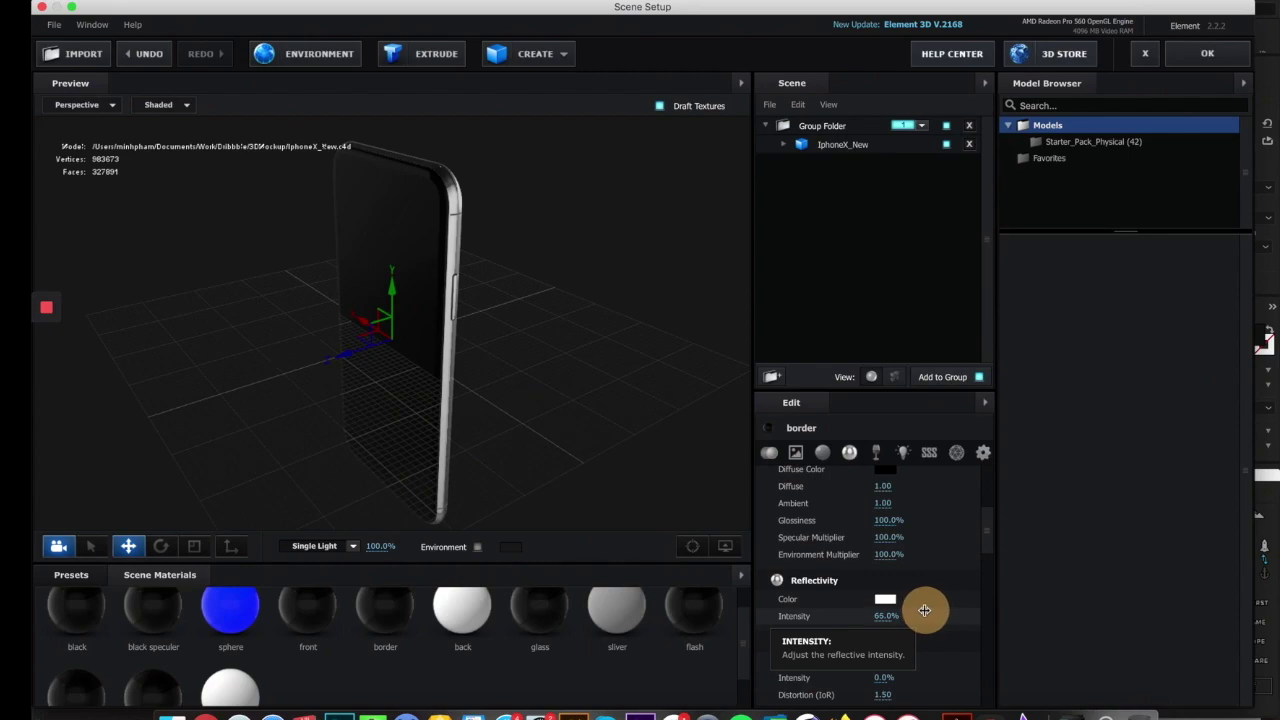
click(885, 599)
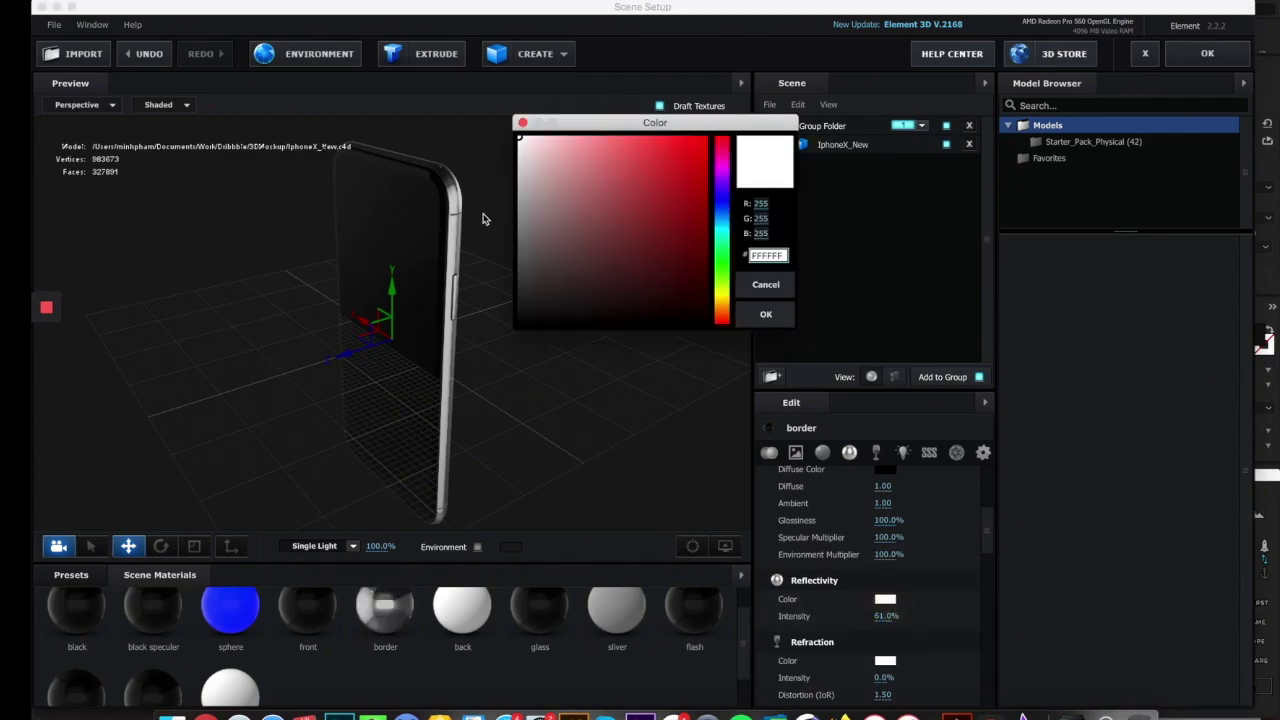
click(519, 271)
click(749, 308)
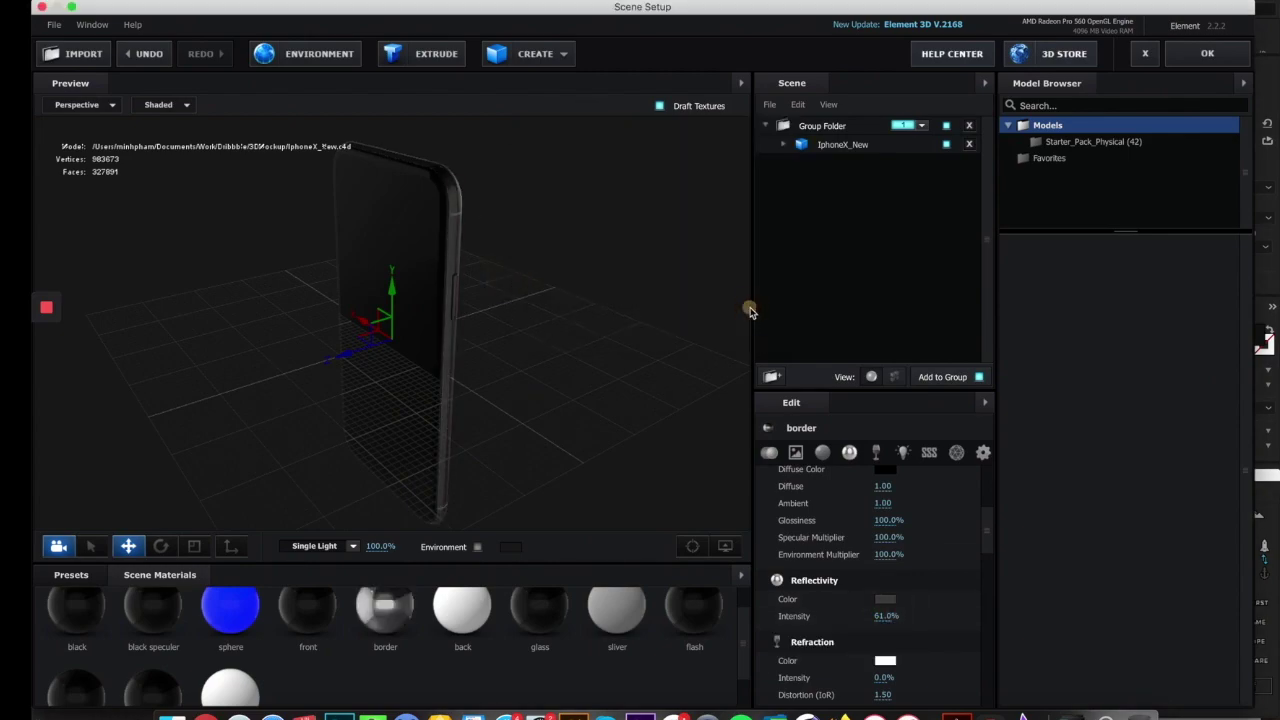
drag(878, 617, 888, 614)
drag(583, 397, 543, 383)
- Darken the border material's reflectivity colour to RGB 44, 44, 44 and set its reflectivity intensity to 94%
click(884, 599)
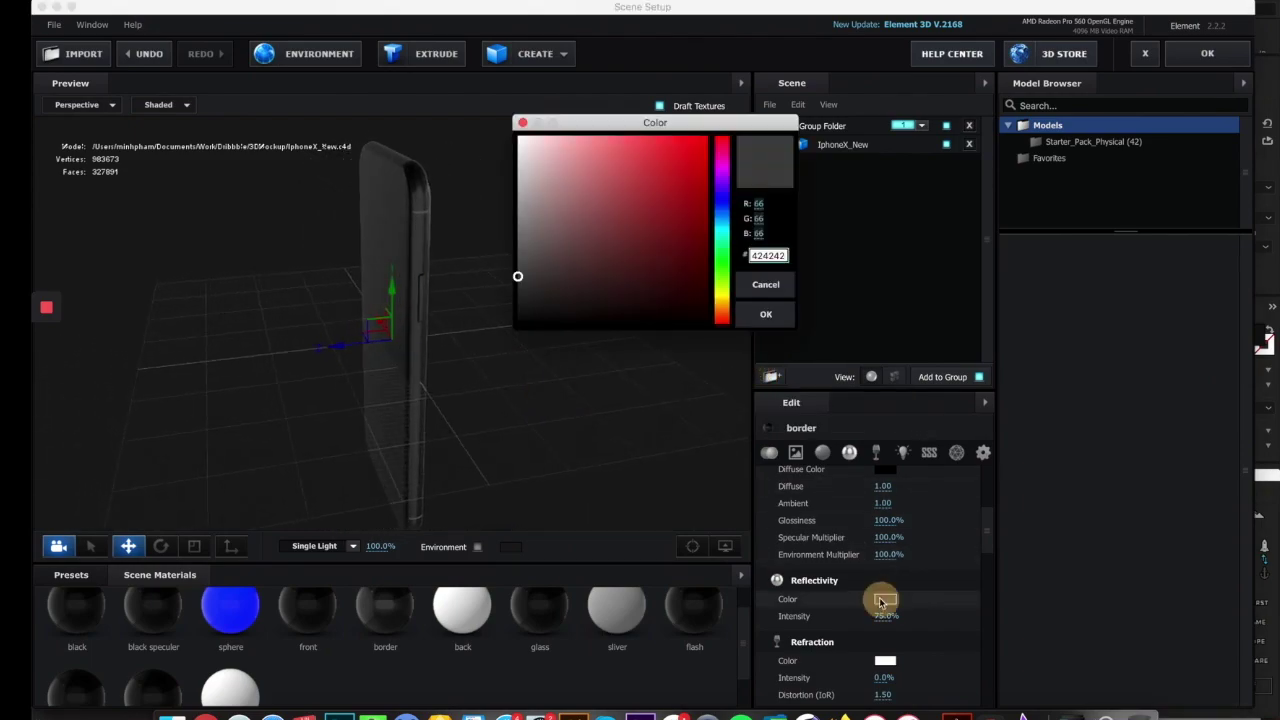
click(517, 291)
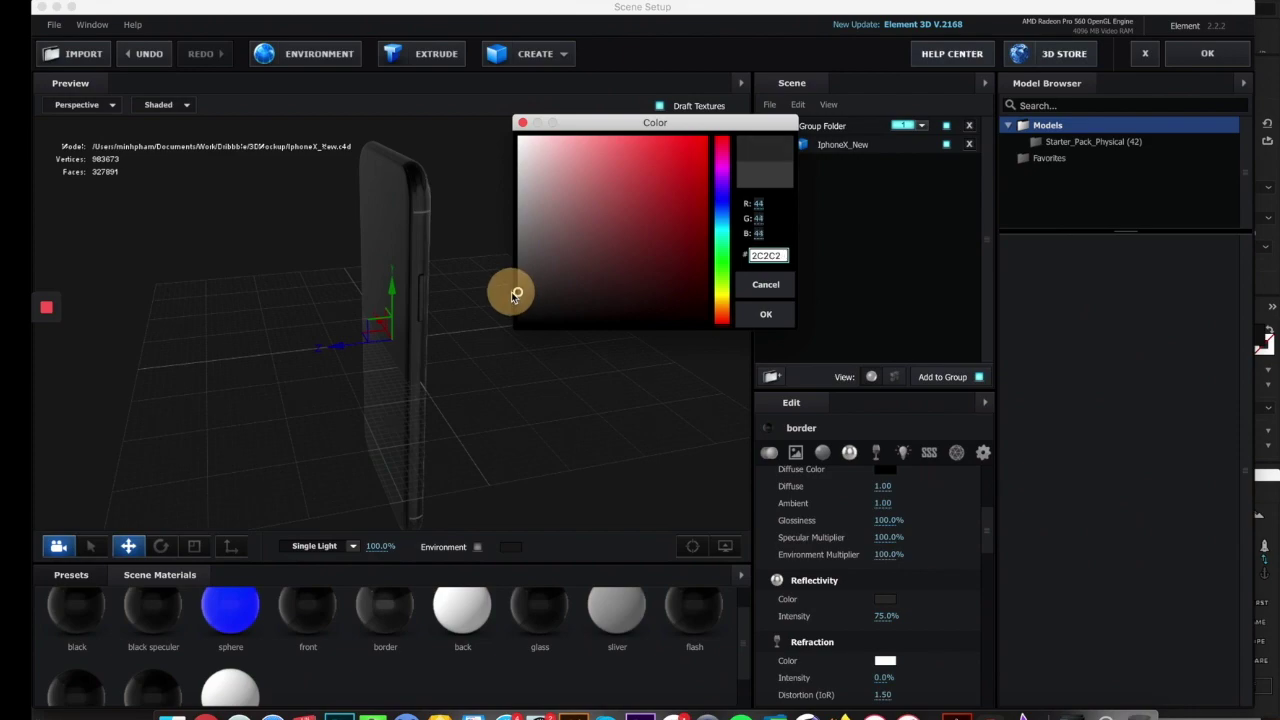
click(766, 315)
drag(480, 297, 532, 282)
click(888, 614)
drag(888, 614, 886, 610)
- Give the back material a black #000000 diffuse colour and set its glossiness to 100%
drag(566, 371, 386, 399)
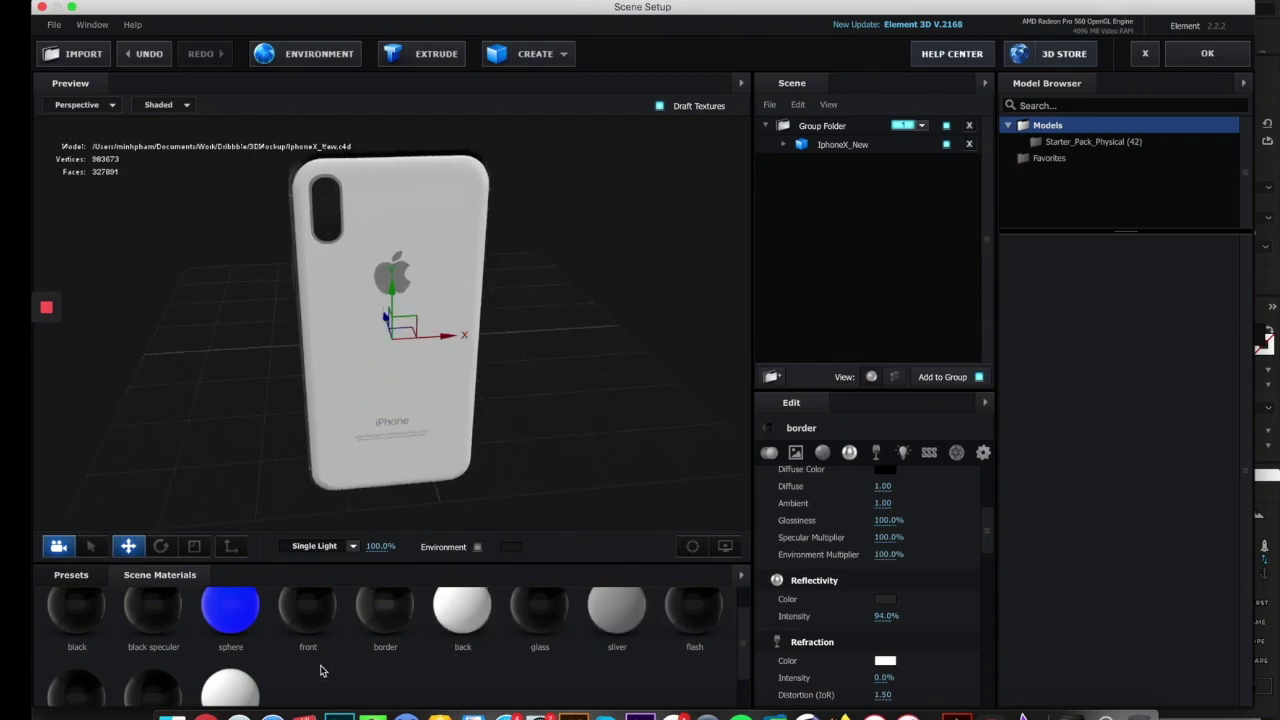
click(462, 610)
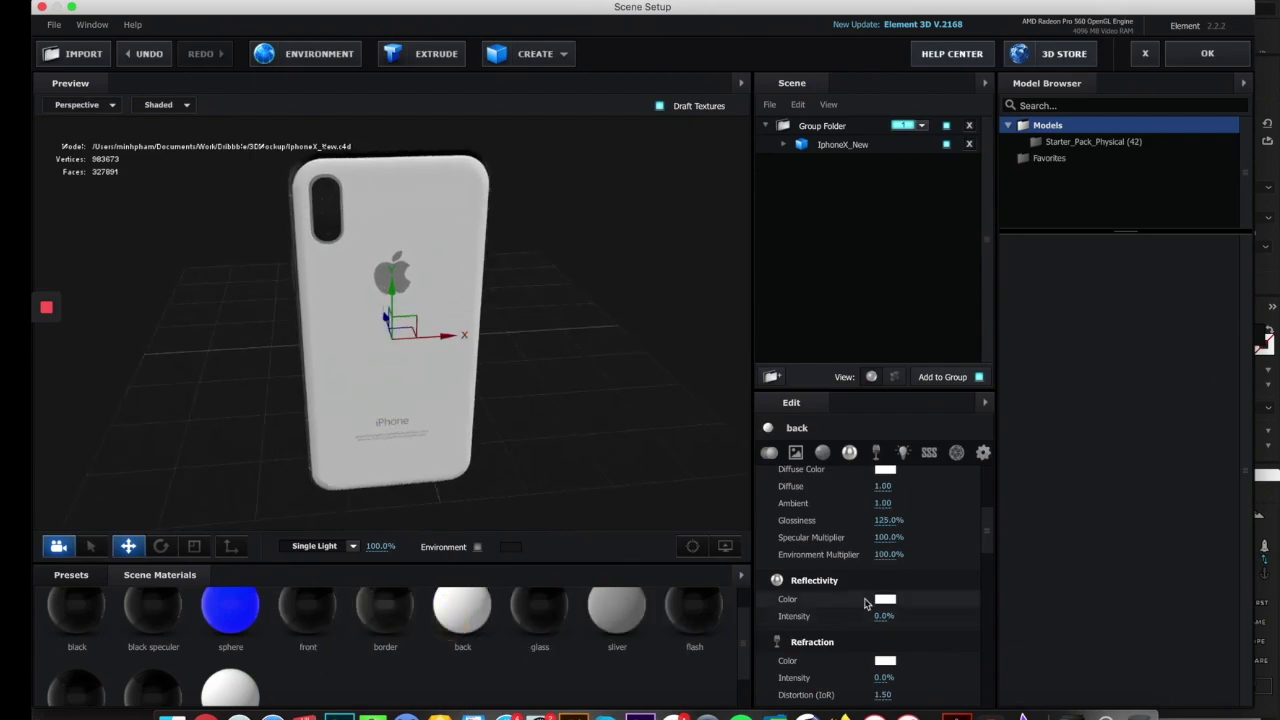
click(885, 469)
drag(518, 230, 517, 325)
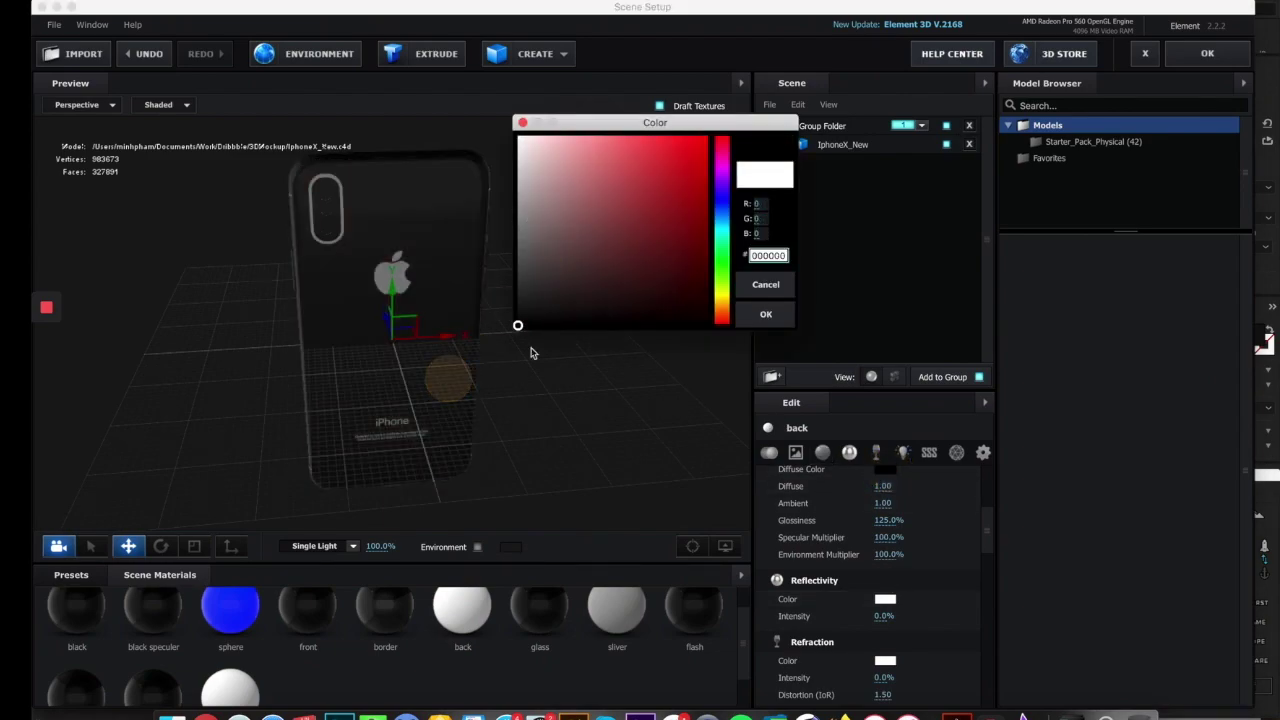
click(765, 316)
click(889, 520)
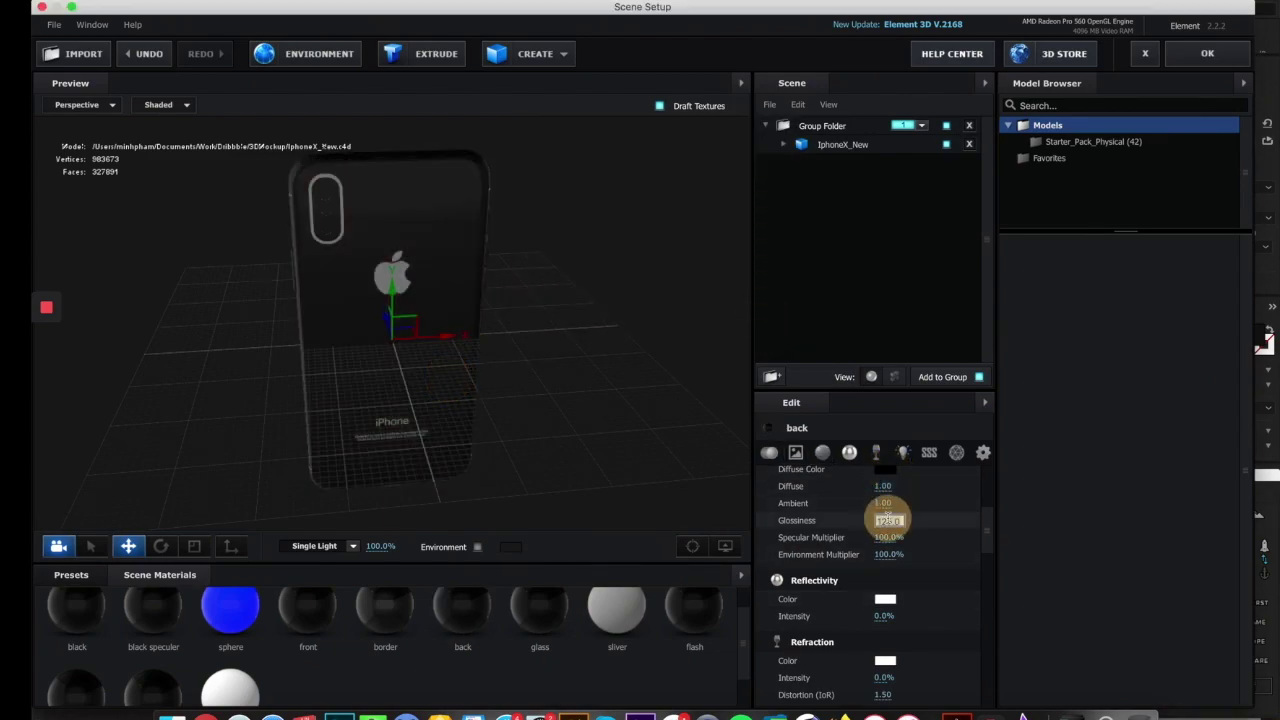
key(Return)
- Set the back material's reflectivity intensity to 73% and its reflectivity colour to dark grey
mouse_move(884, 616)
mouse_down()
mouse_move(908, 608)
mouse_move(890, 606)
mouse_up()
click(885, 599)
drag(560, 200, 510, 291)
click(766, 314)
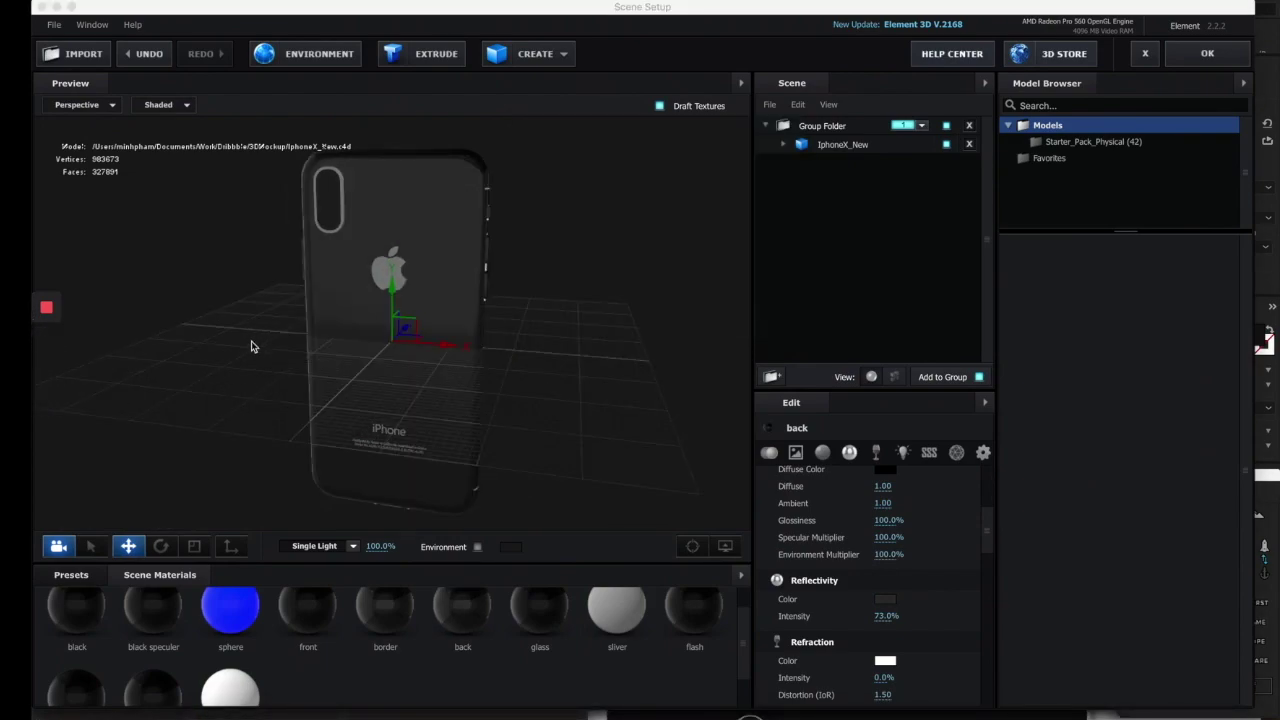
- Change the diffuse colour of the sliver material to black
drag(624, 398, 704, 392)
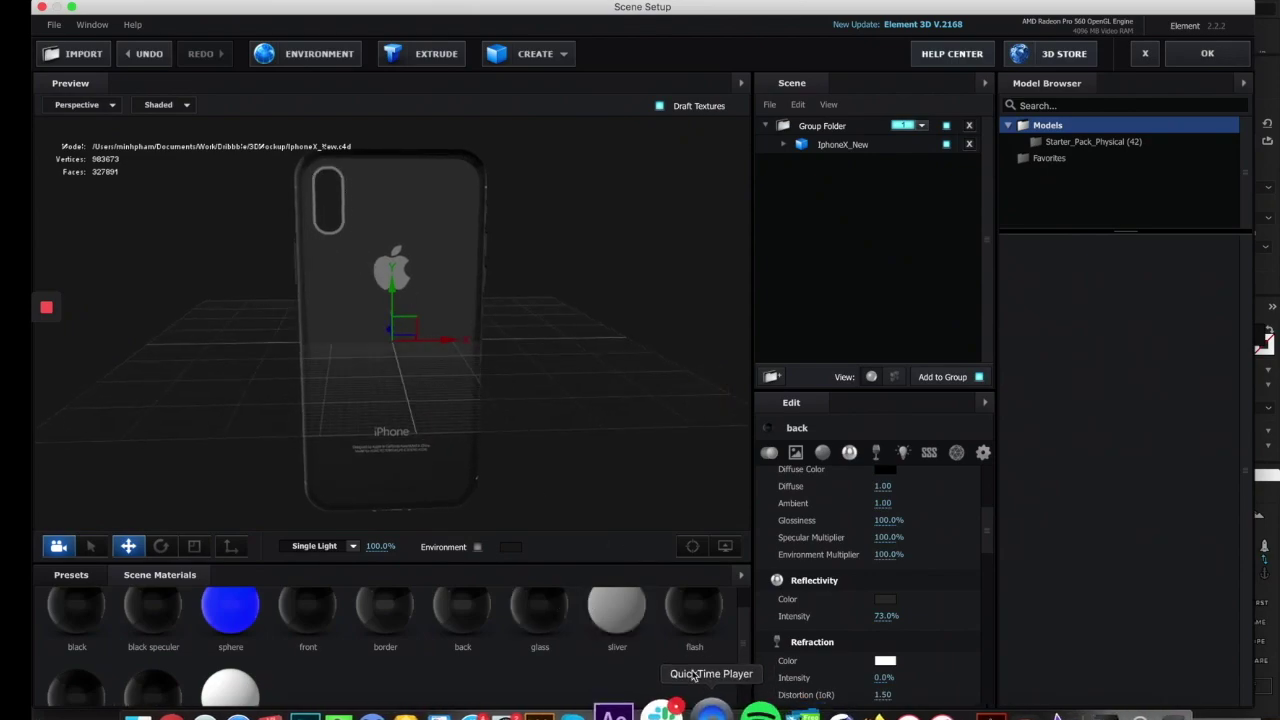
click(617, 607)
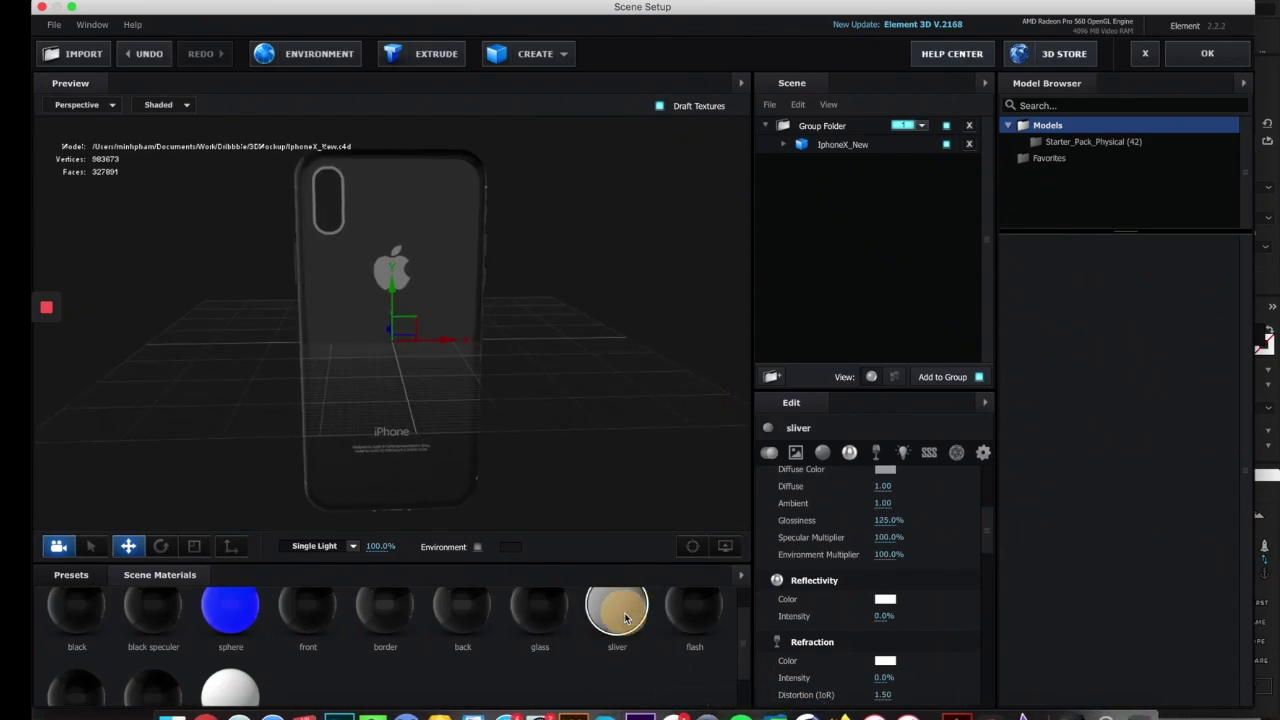
click(881, 473)
drag(543, 271, 458, 339)
click(766, 314)
drag(534, 397, 626, 392)
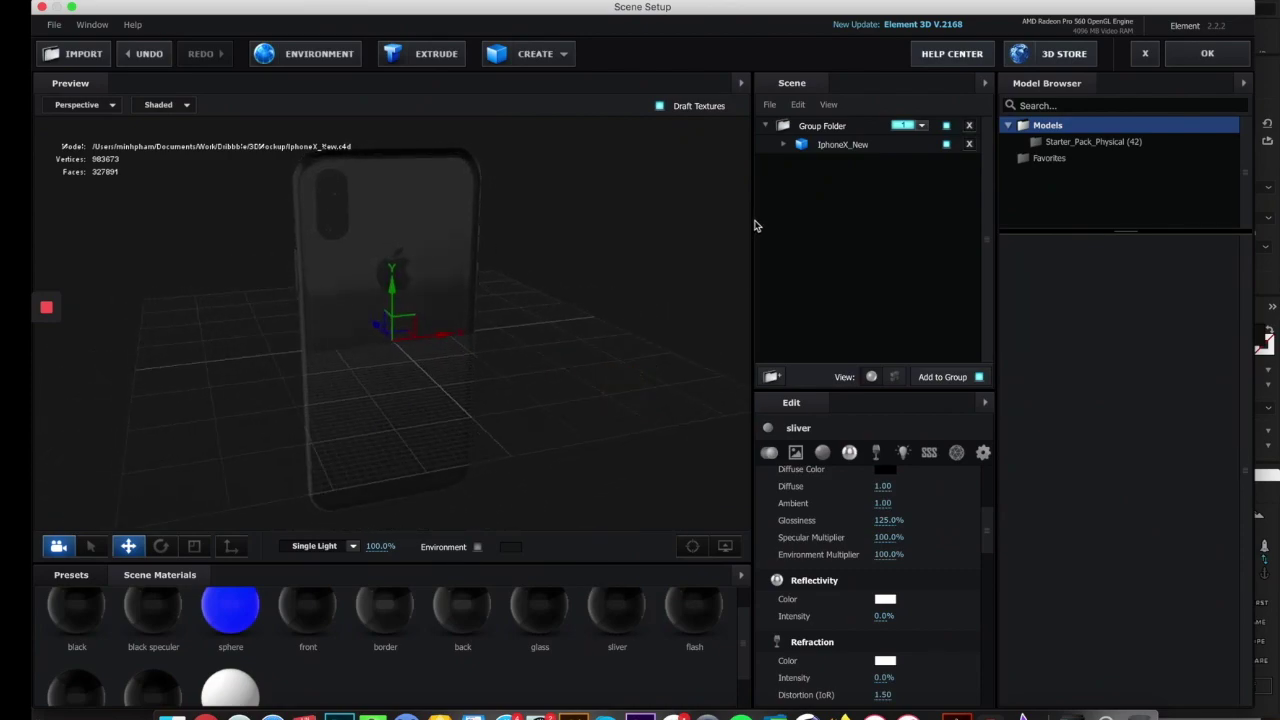
- Expand the IphoneX_New model, hide and re-show its back part, and inspect the phone's materials from several sides
click(785, 145)
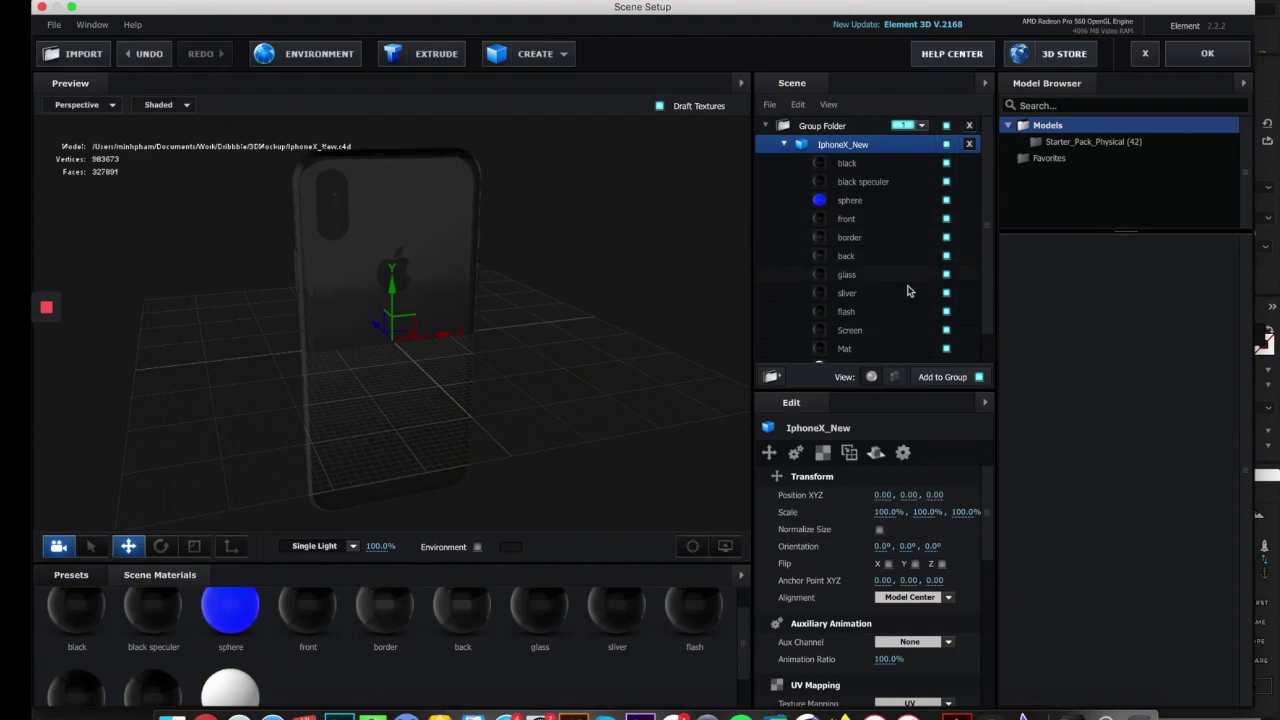
click(947, 257)
click(946, 257)
drag(450, 360, 500, 363)
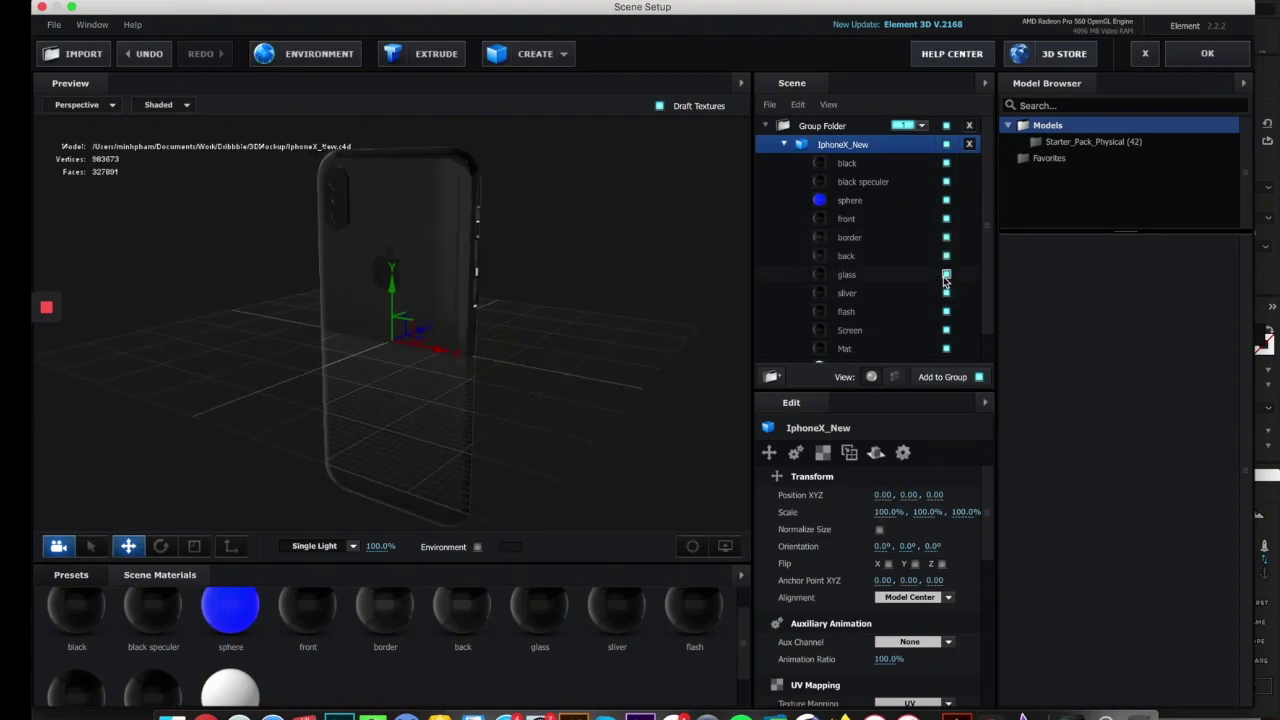
drag(650, 332, 703, 333)
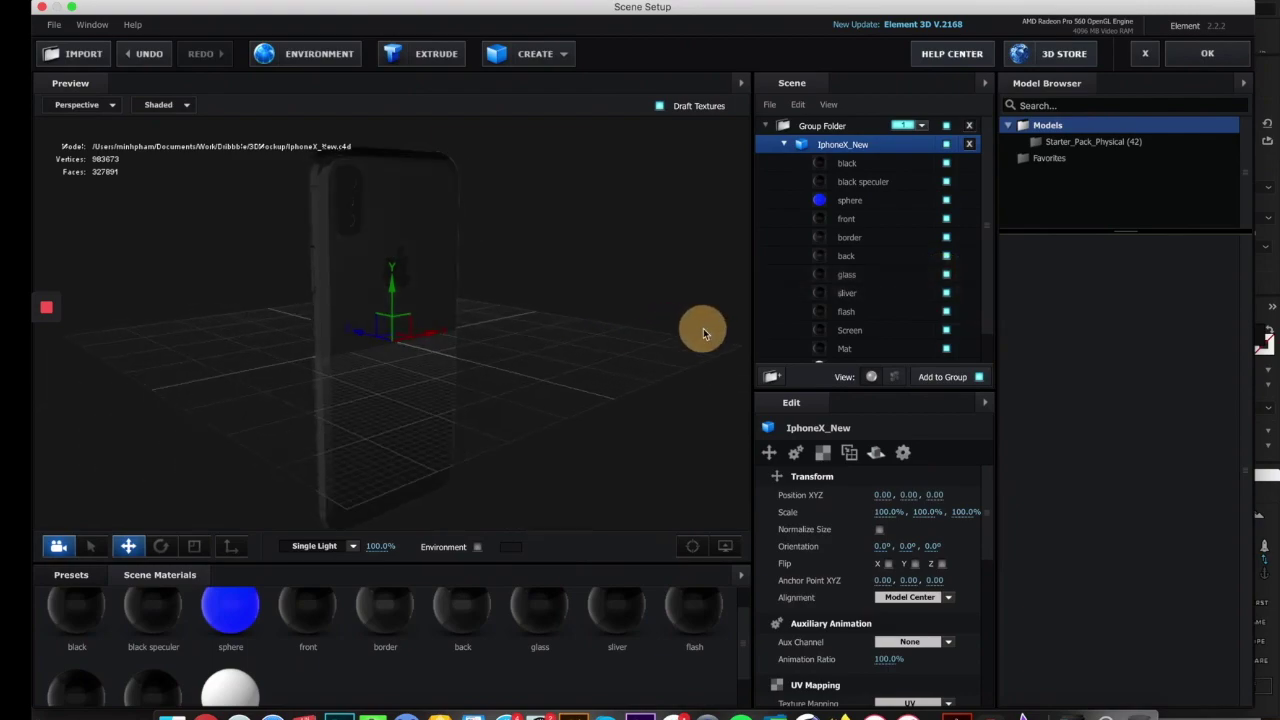
drag(466, 366, 568, 374)
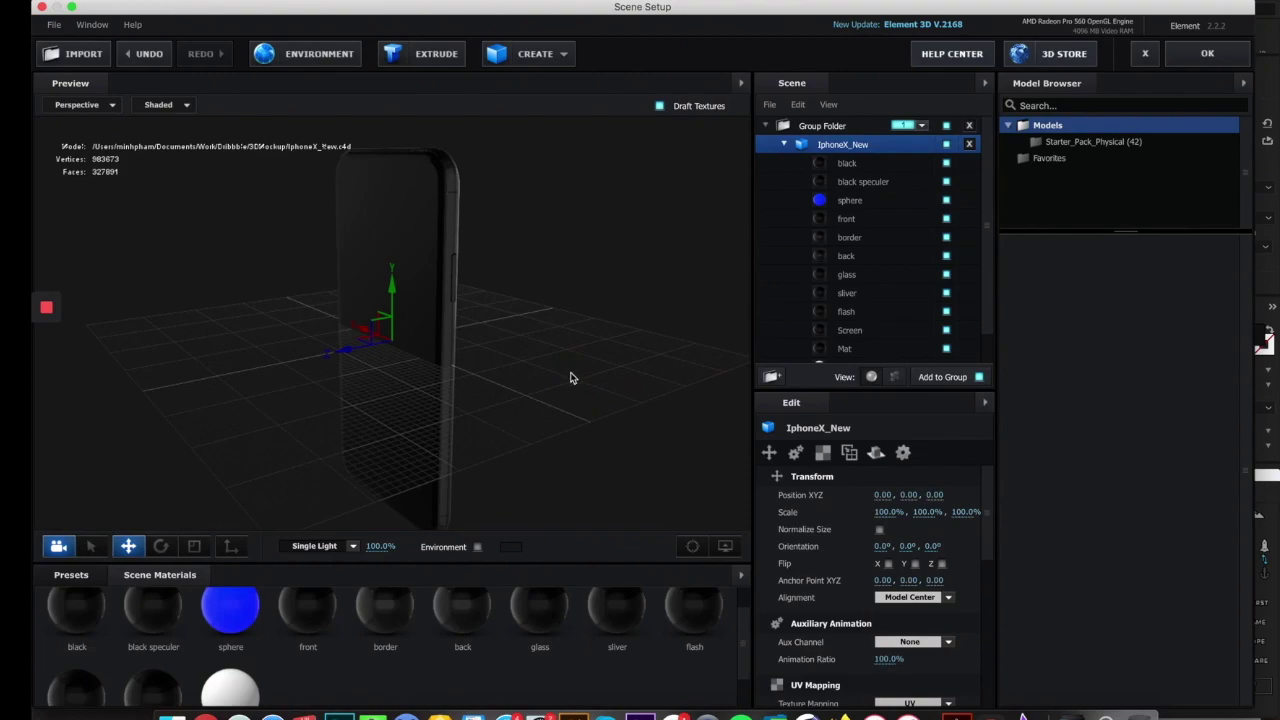
- Accept the Element scene into the composition and select the iphone layer
click(1208, 53)
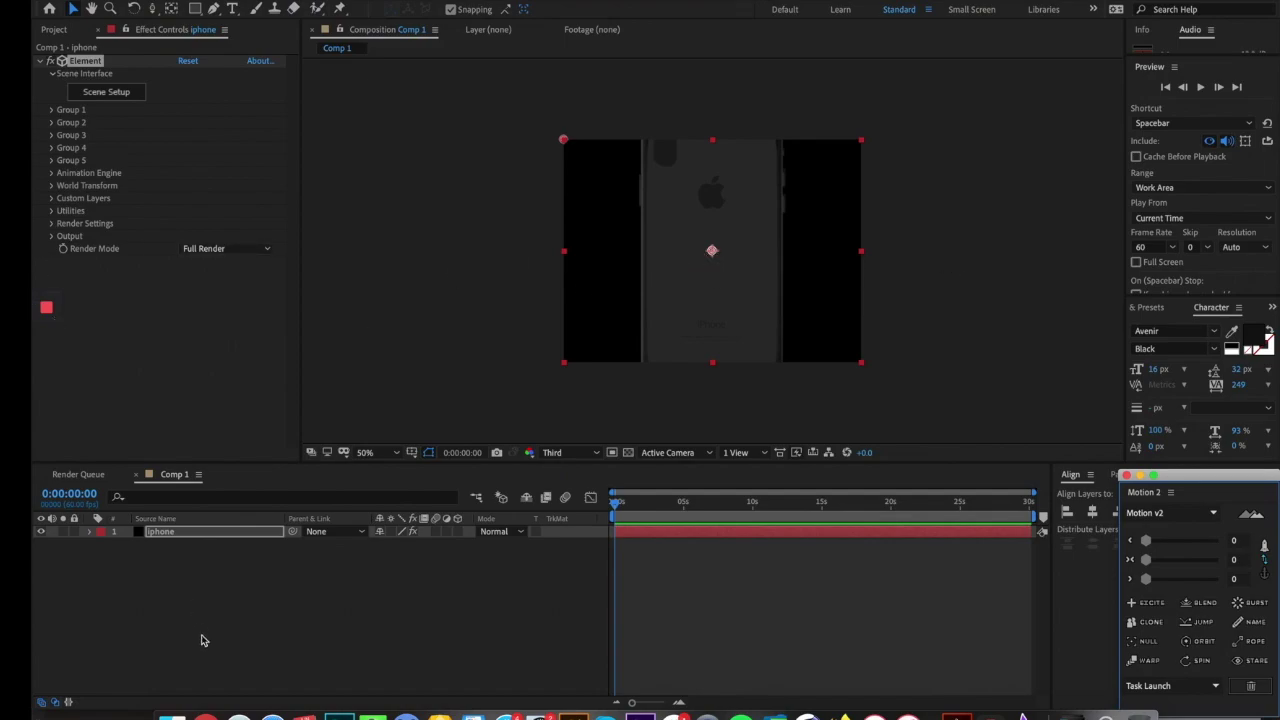
click(234, 588)
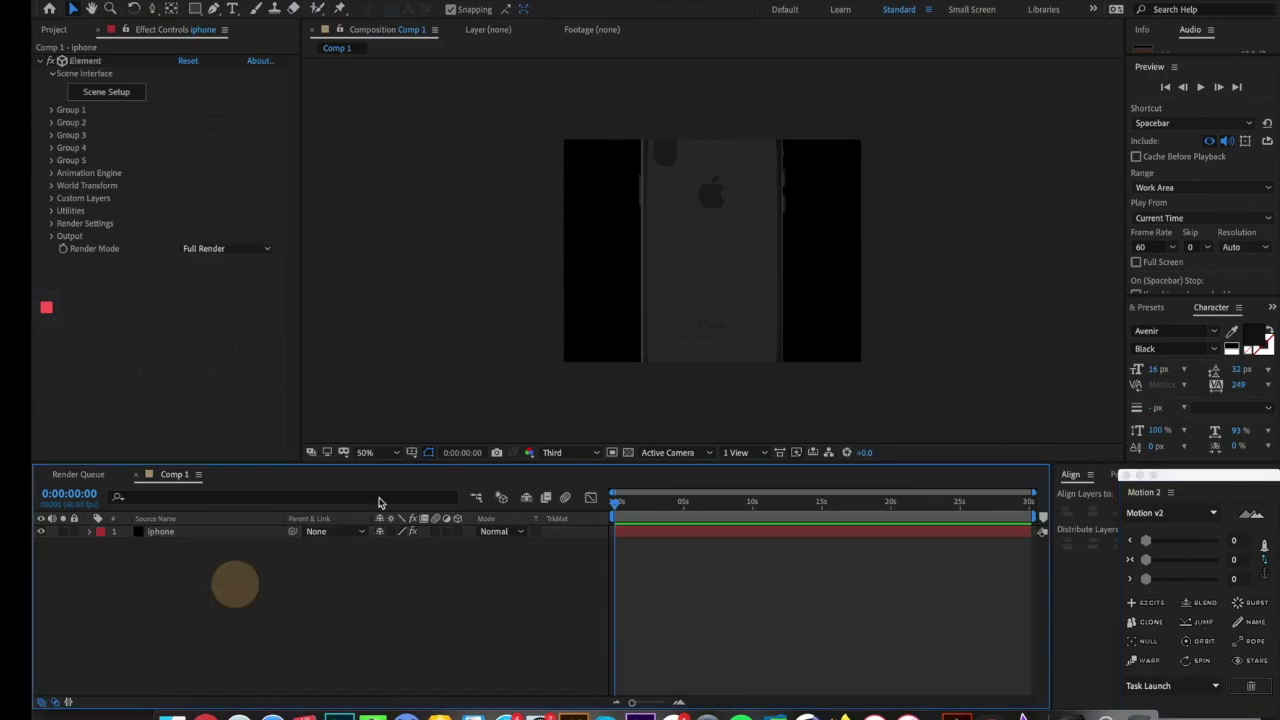
click(182, 535)
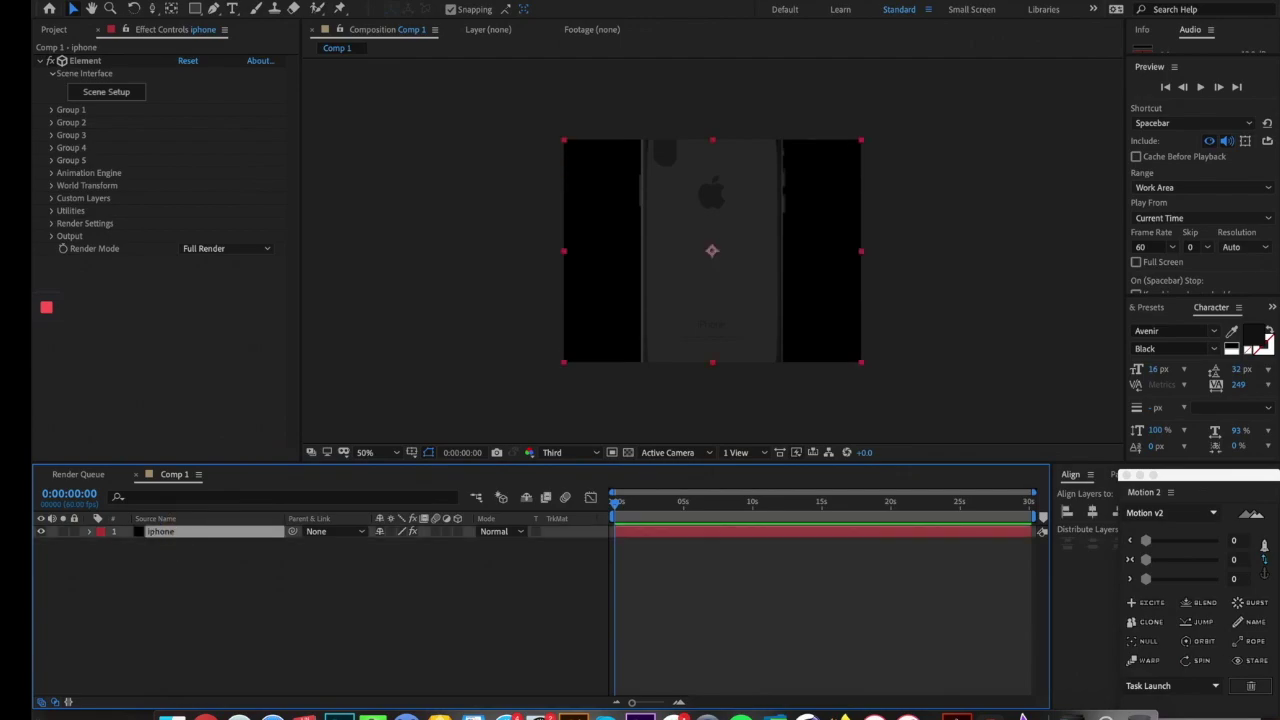
- Import Dark.png and Light.png from the 3DMockup folder into the project as footage
click(195, 0)
mouse_move(160, 0)
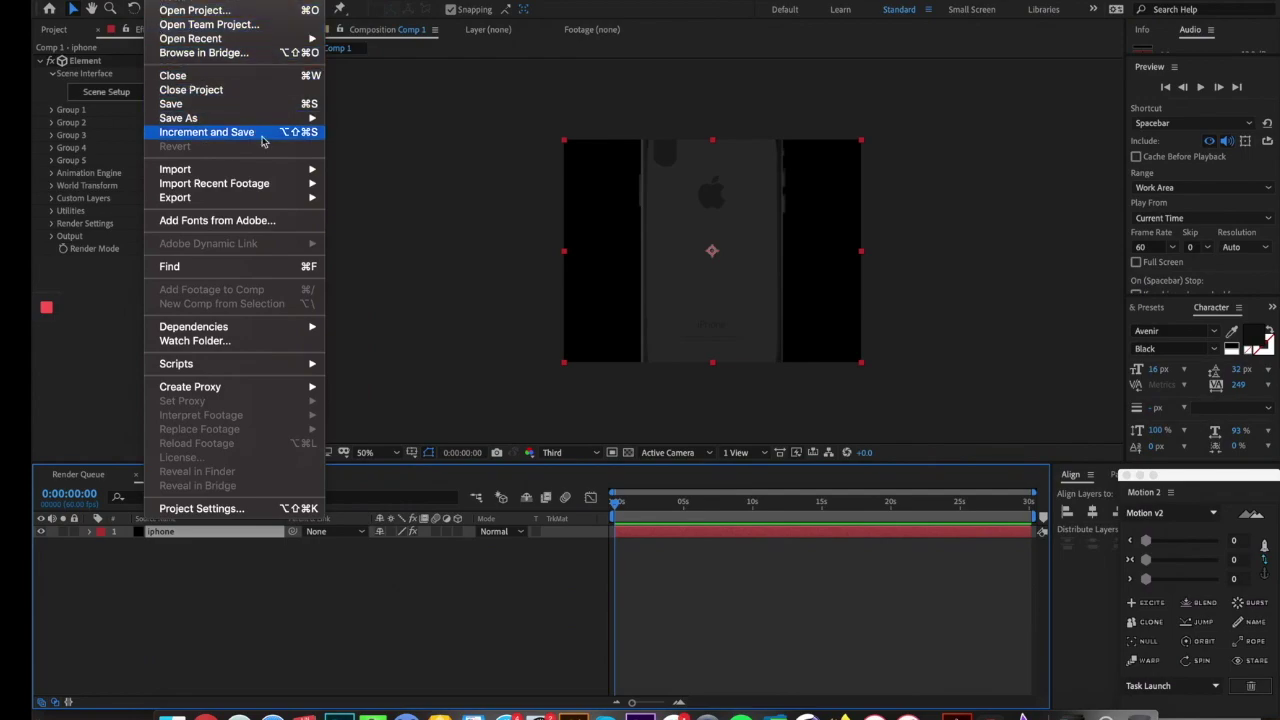
mouse_move(200, 169)
click(394, 172)
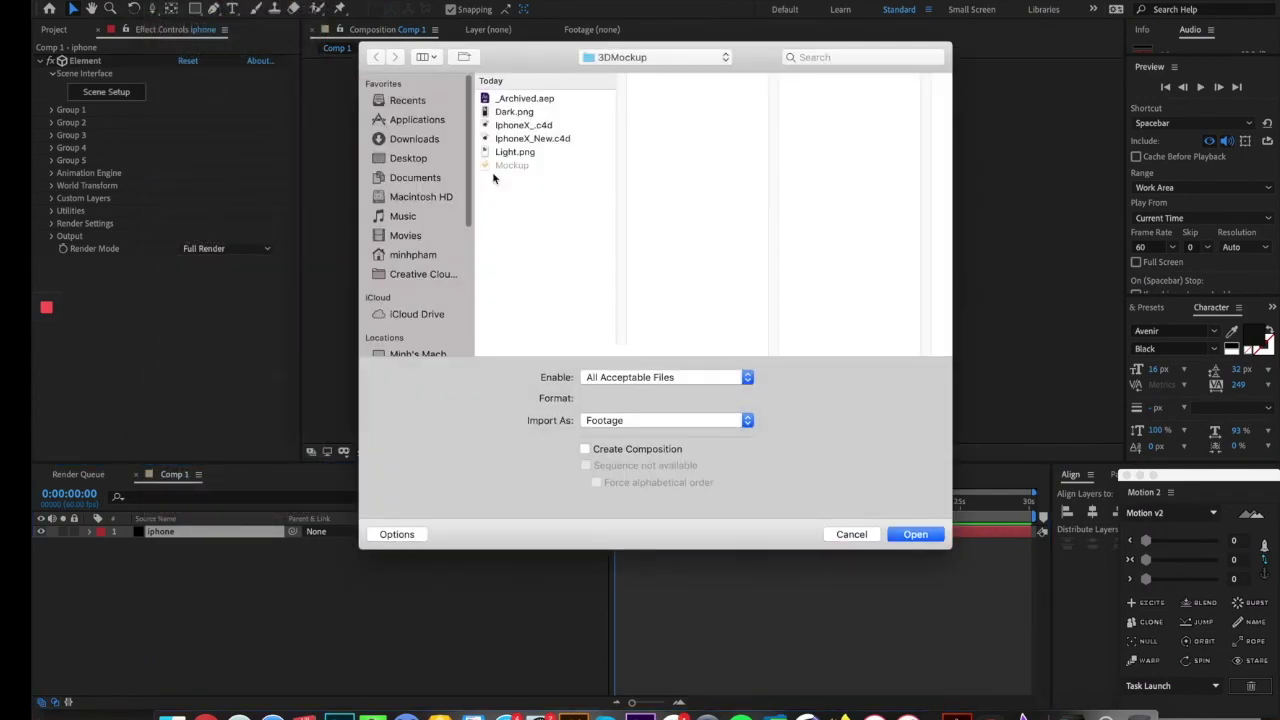
click(513, 112)
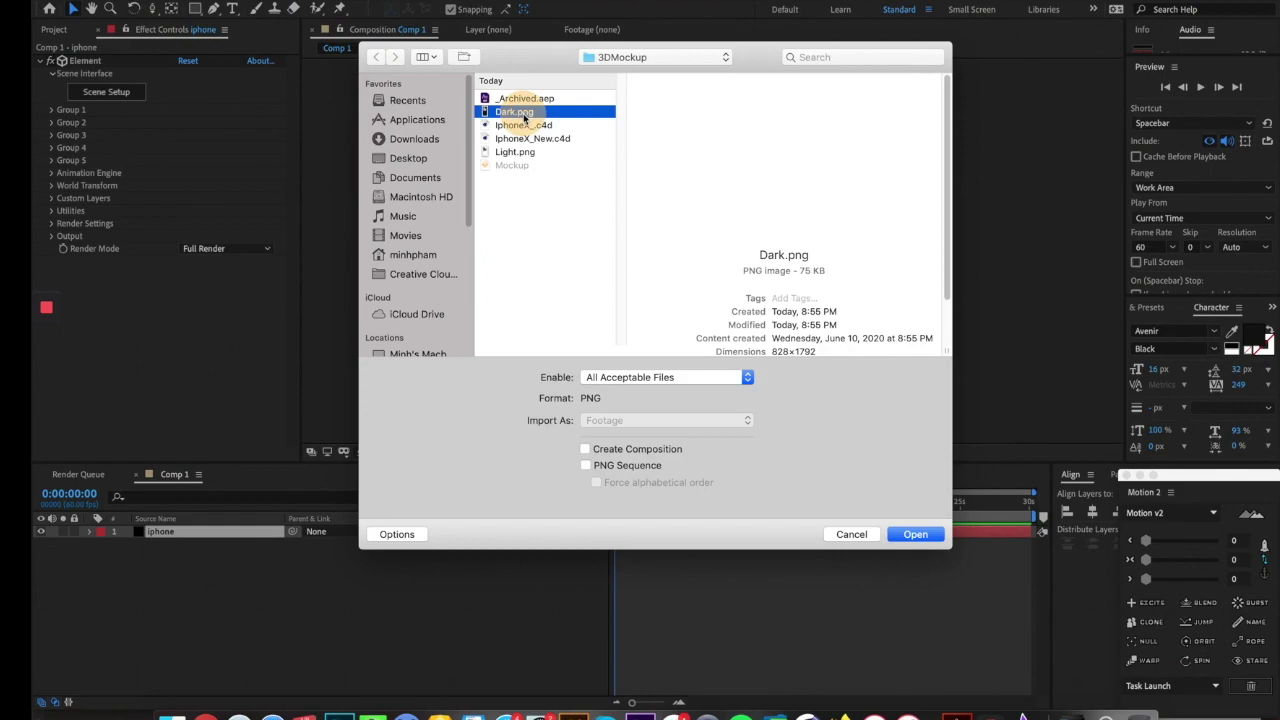
super+click(515, 152)
click(916, 534)
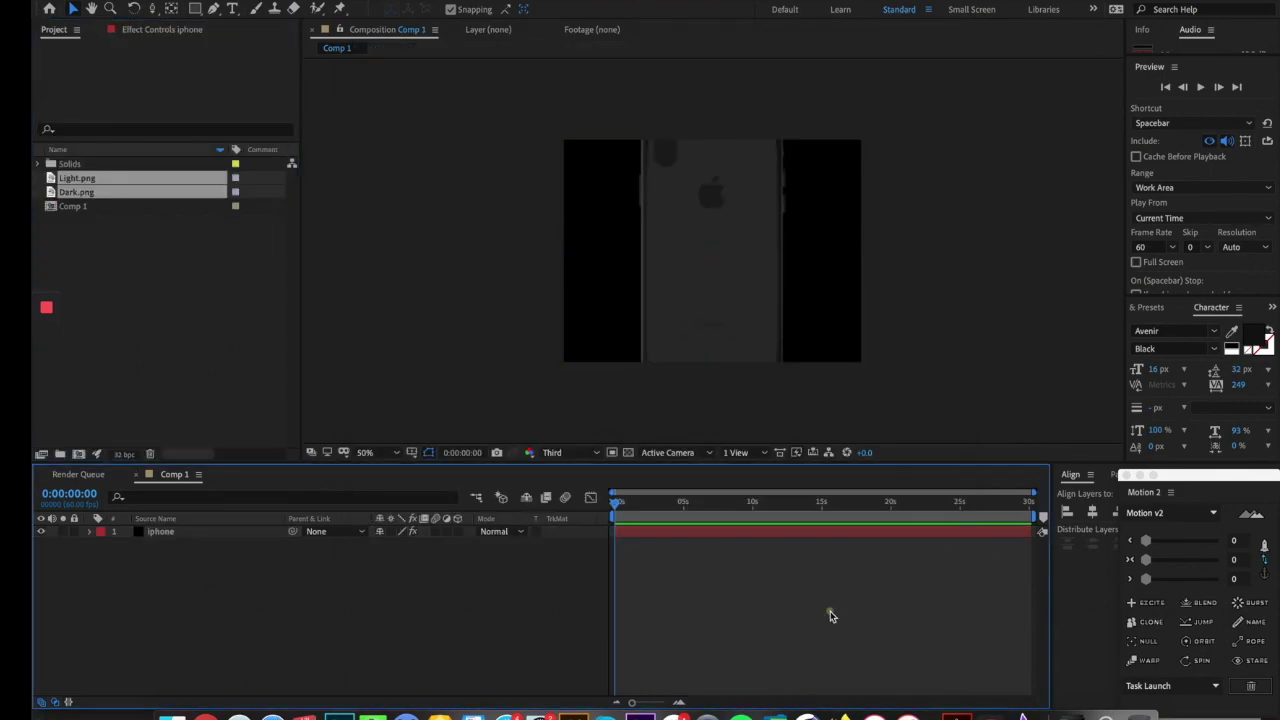
- Create a new composition from the Dark.png footage
click(109, 286)
click(96, 198)
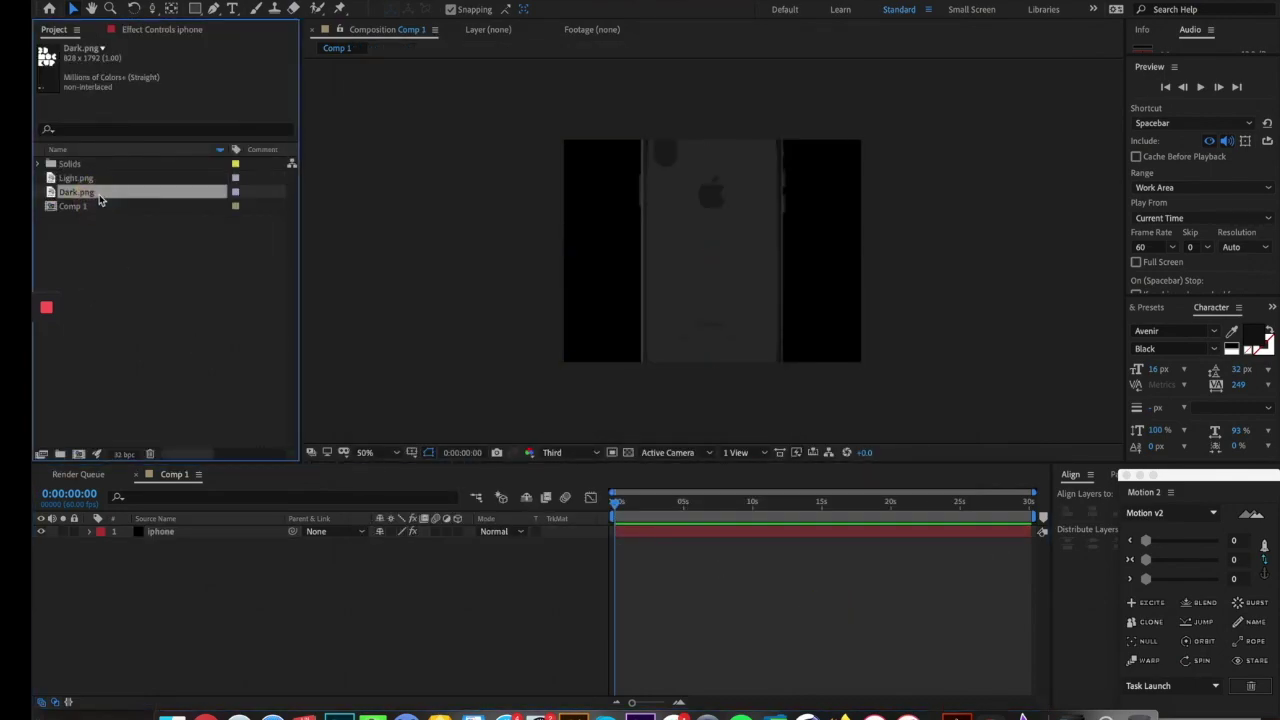
right_click(84, 194)
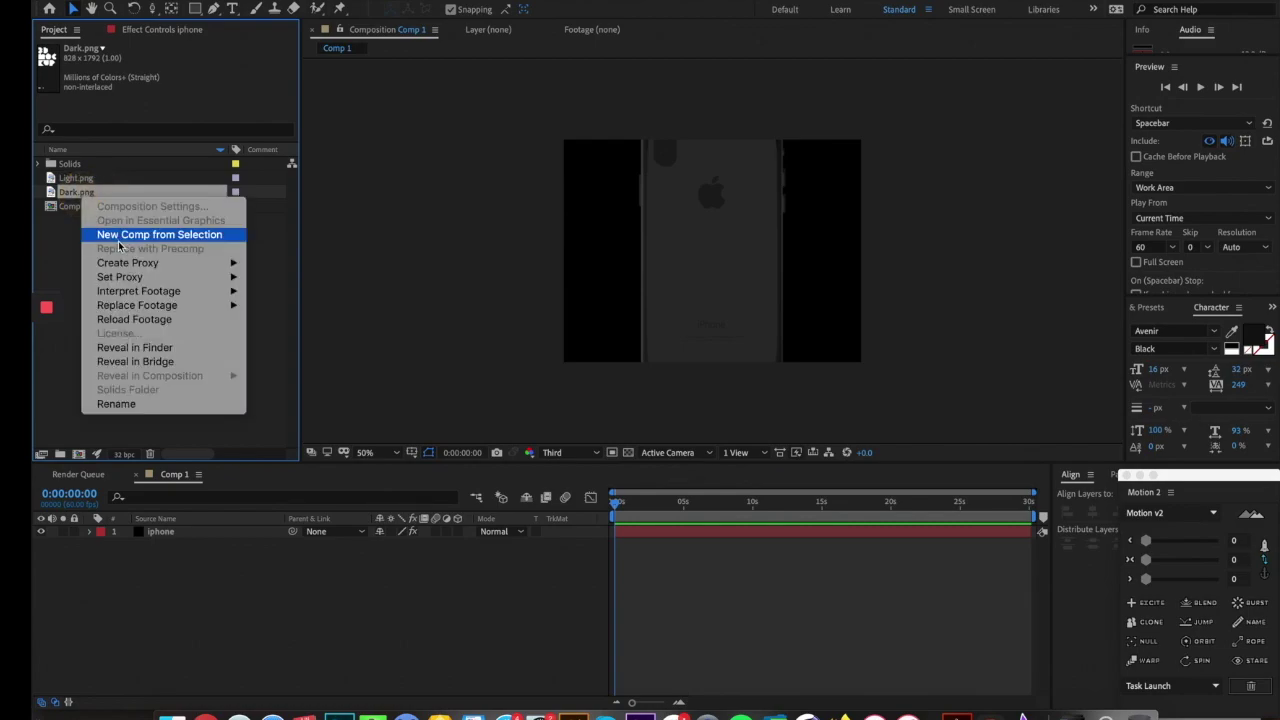
click(120, 237)
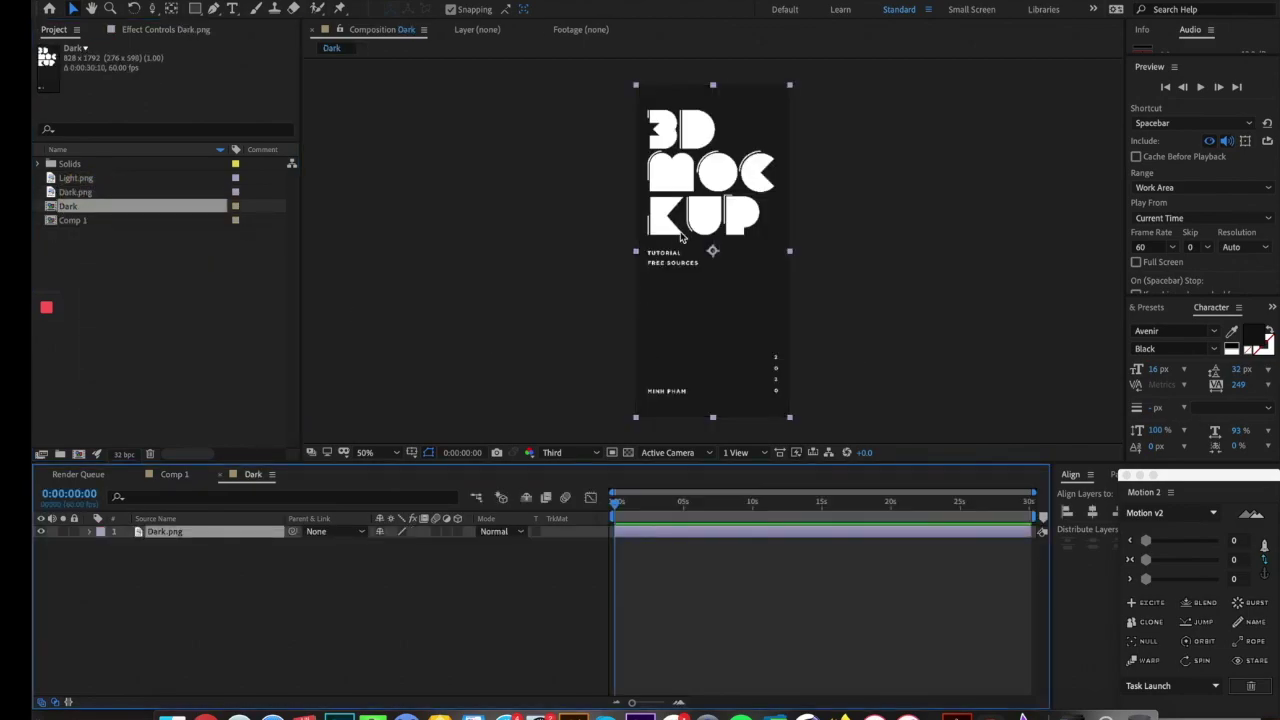
- Add the Dark composition to Comp 1 above the iphone layer and hide the added layer
click(223, 476)
drag(62, 204, 166, 537)
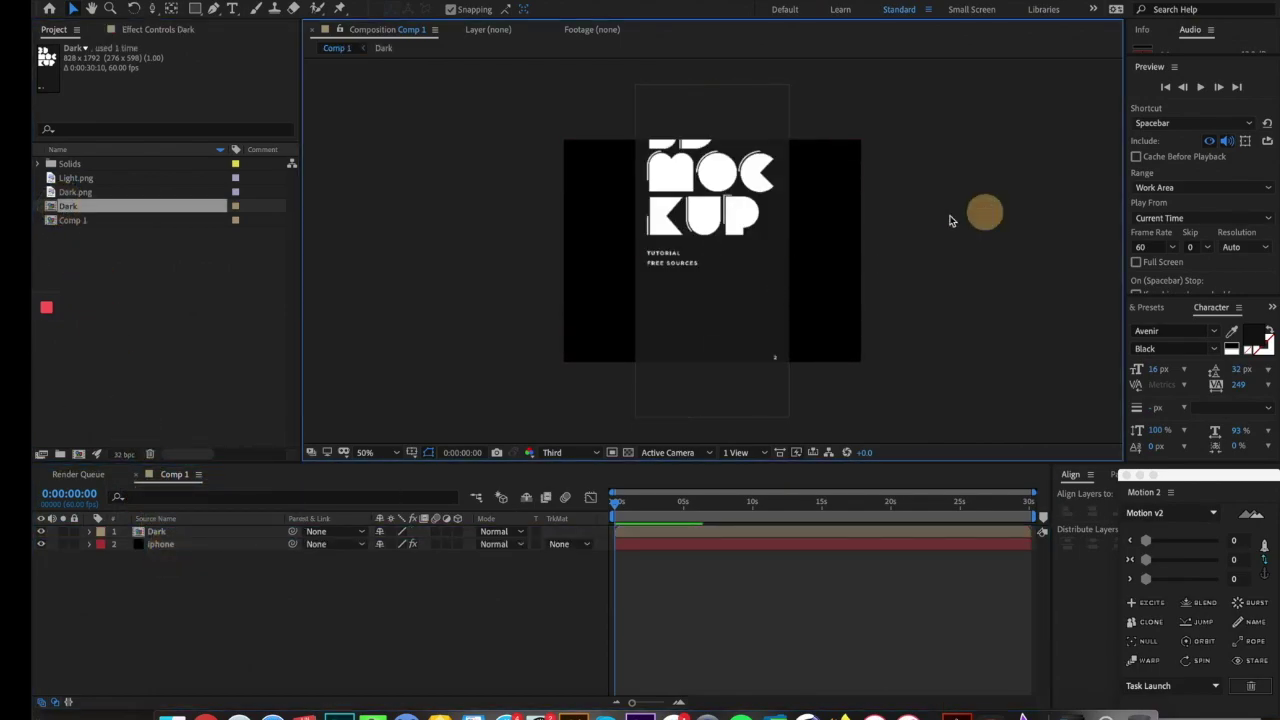
click(614, 257)
click(806, 71)
click(785, 96)
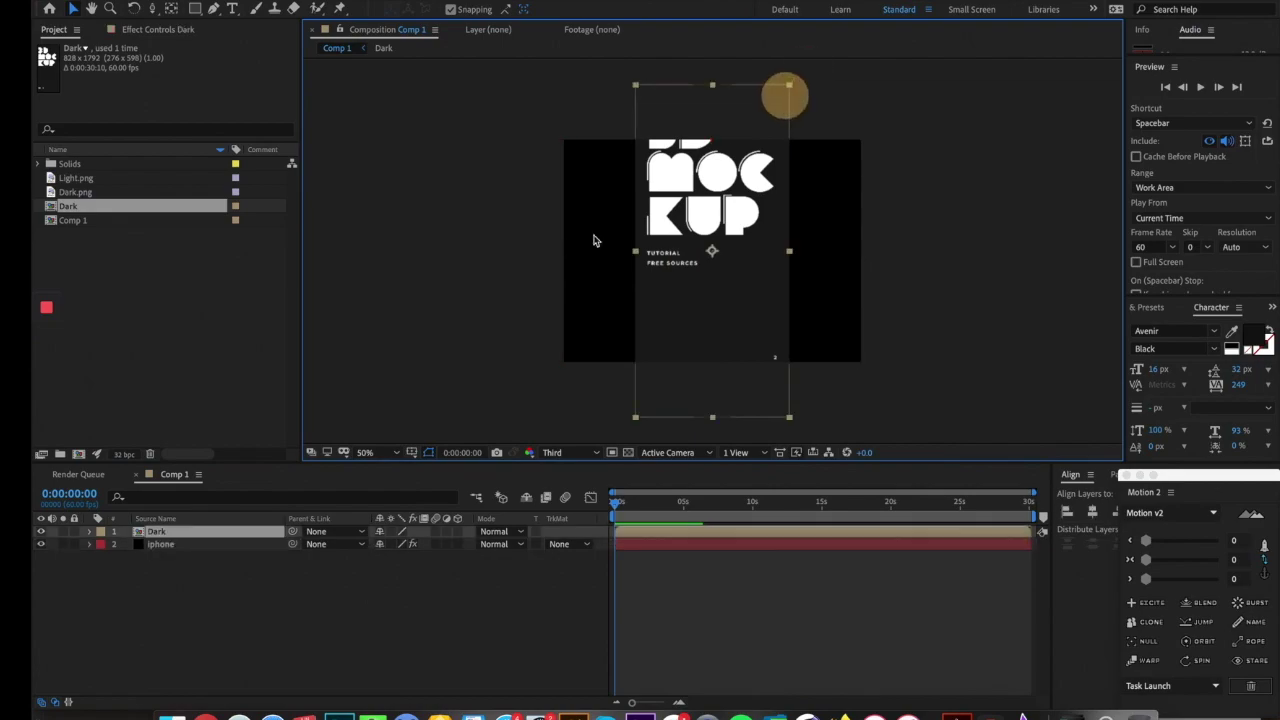
click(41, 533)
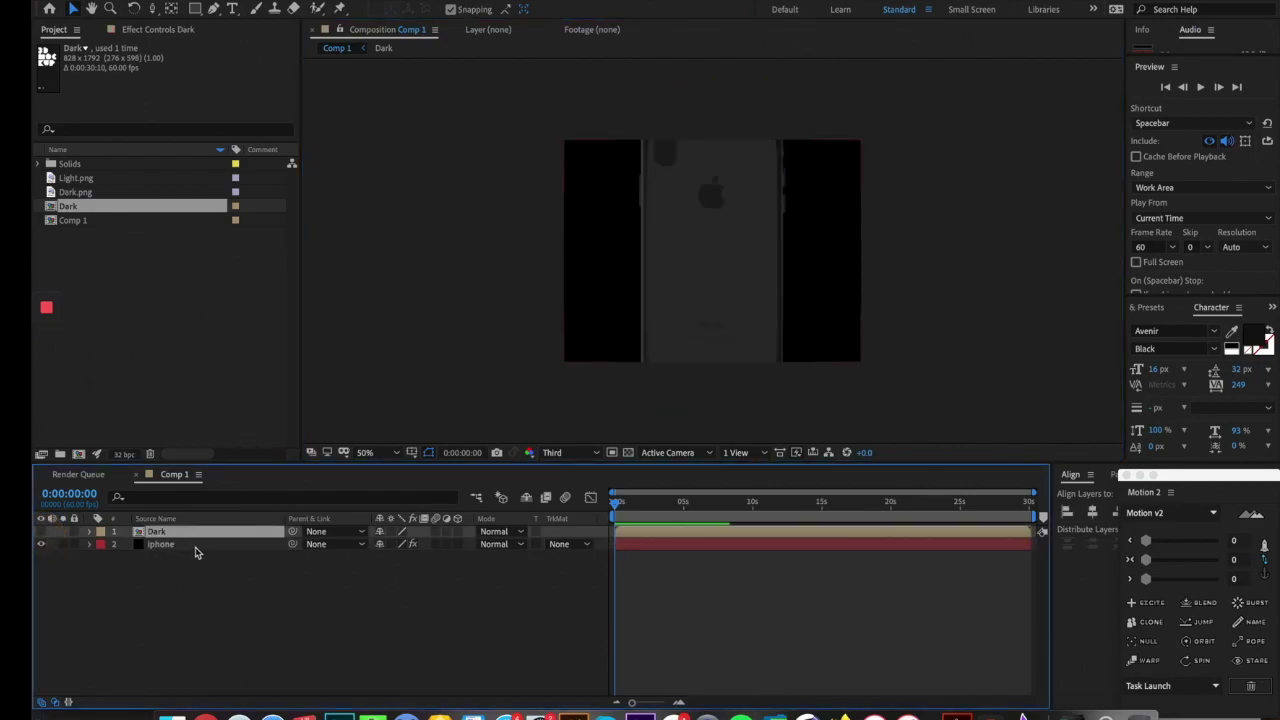
- Open the iphone layer's Element scene and examine the texture sources available for the Screen material's diffuse channel
click(172, 546)
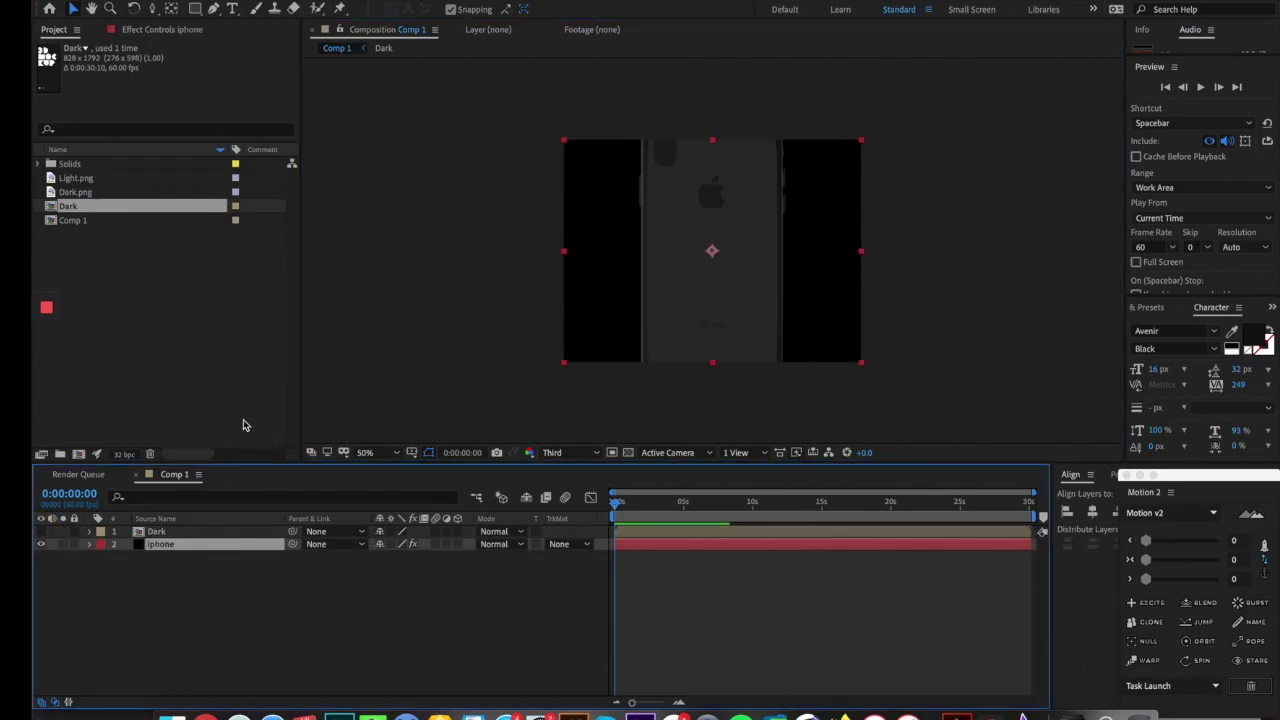
click(152, 29)
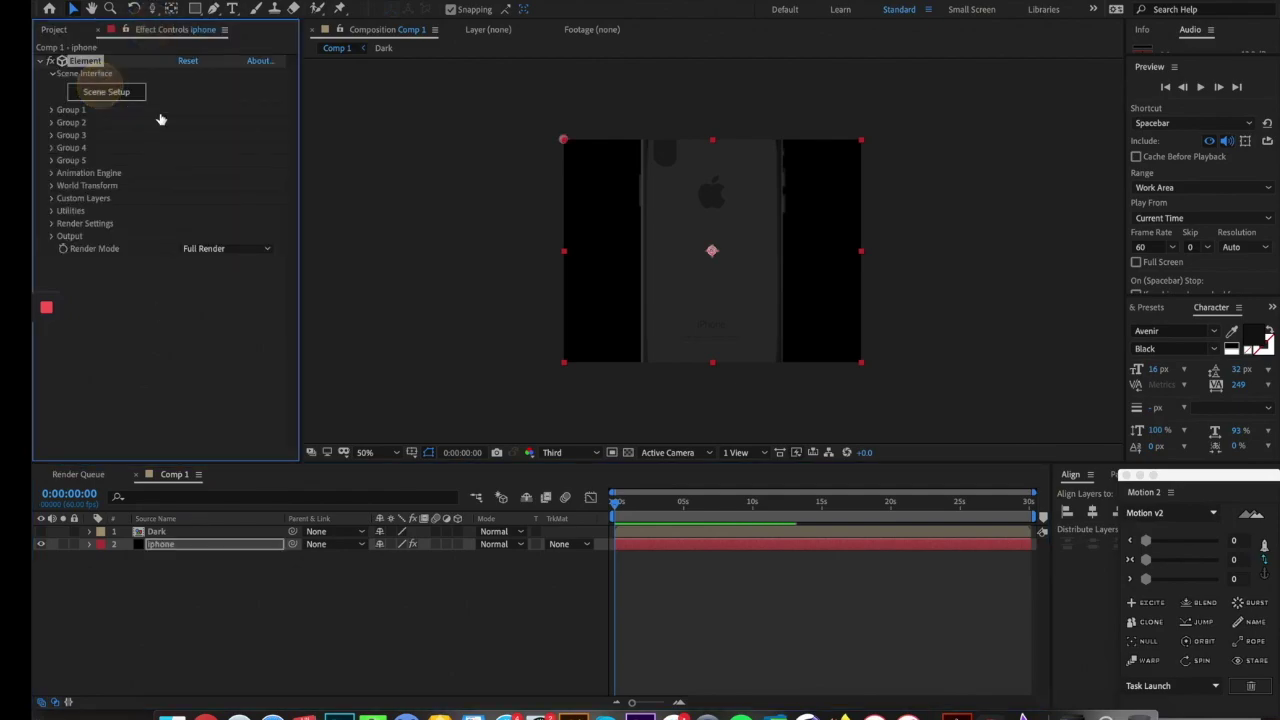
click(105, 89)
scroll(100, 640, down, 2)
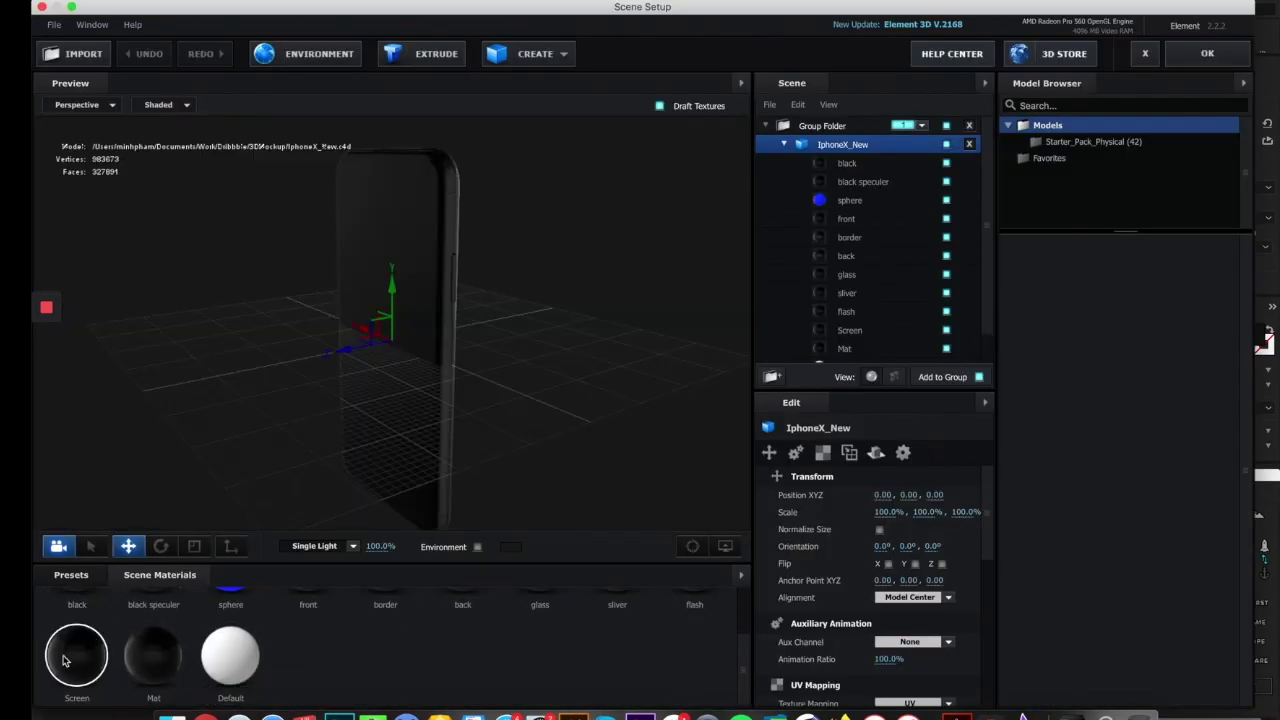
click(65, 660)
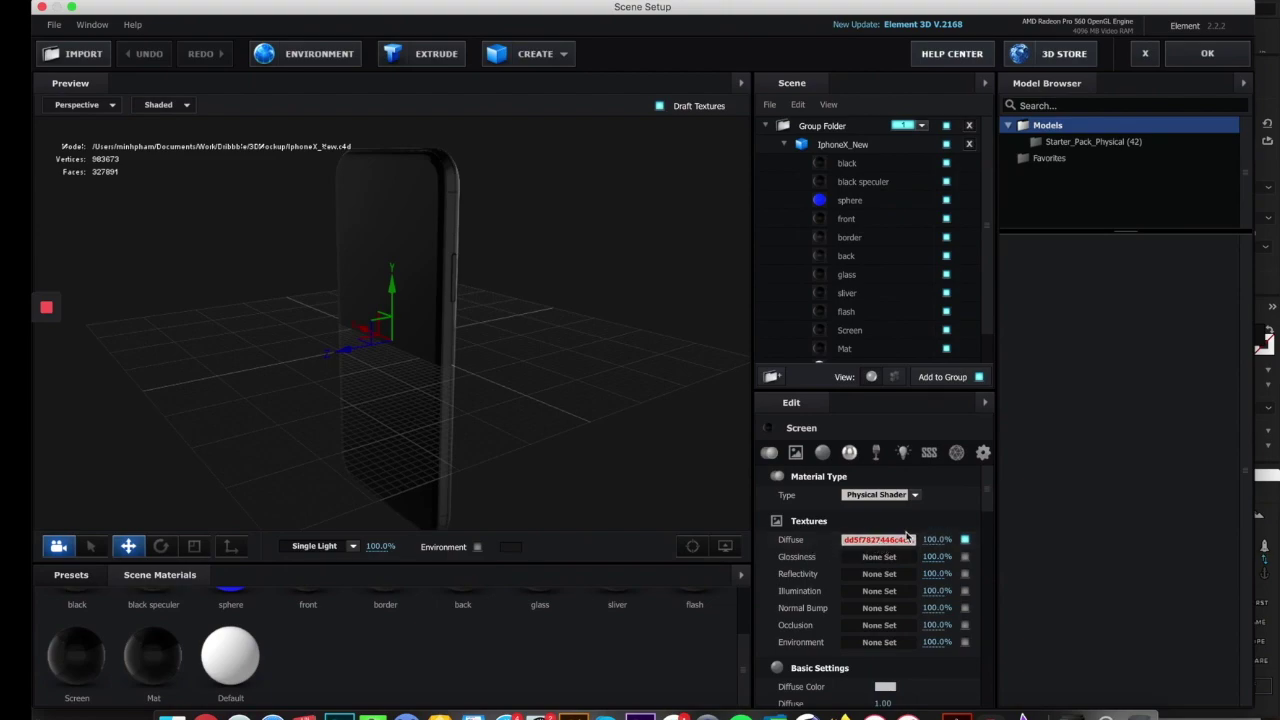
click(884, 548)
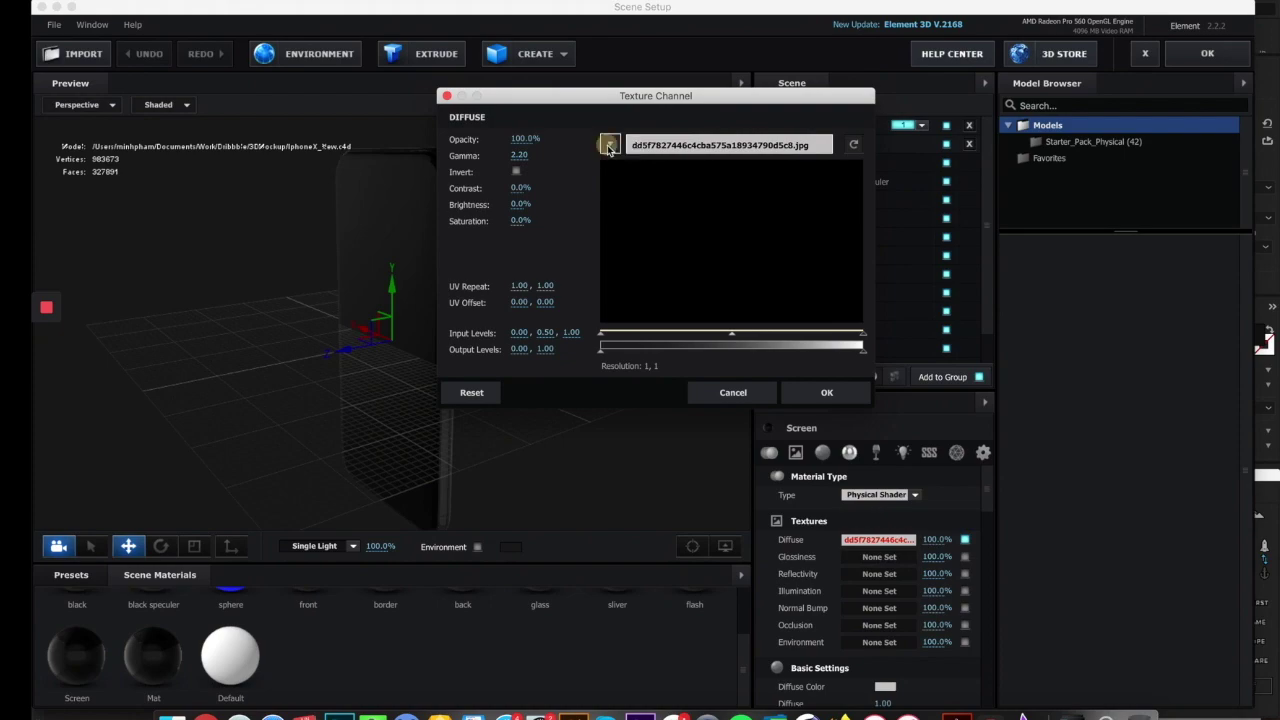
click(609, 146)
click(660, 167)
click(609, 146)
click(798, 148)
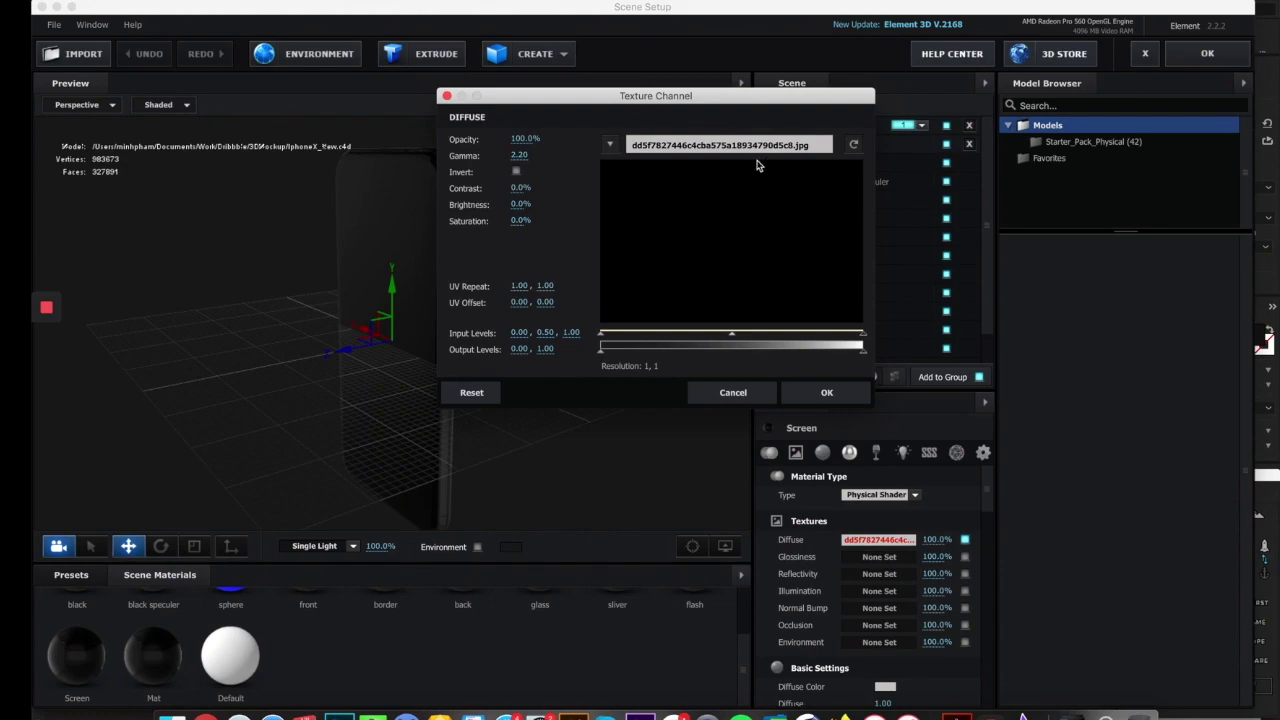
click(609, 145)
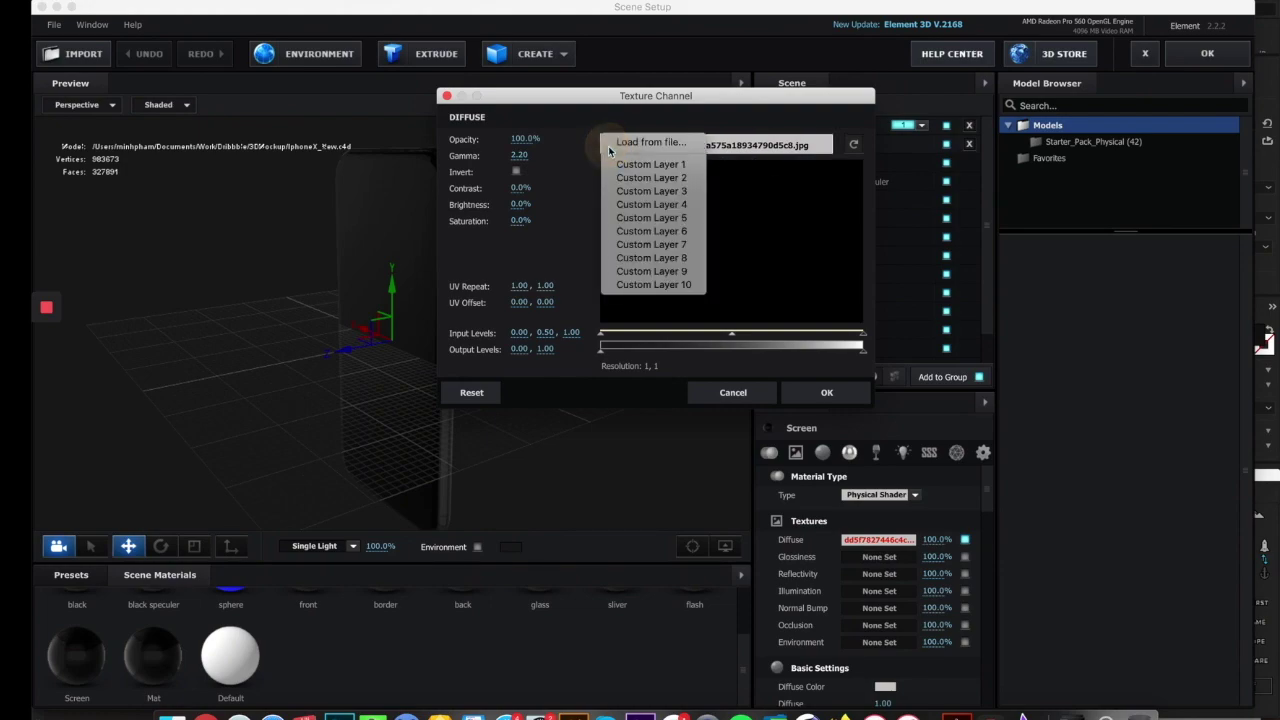
click(651, 123)
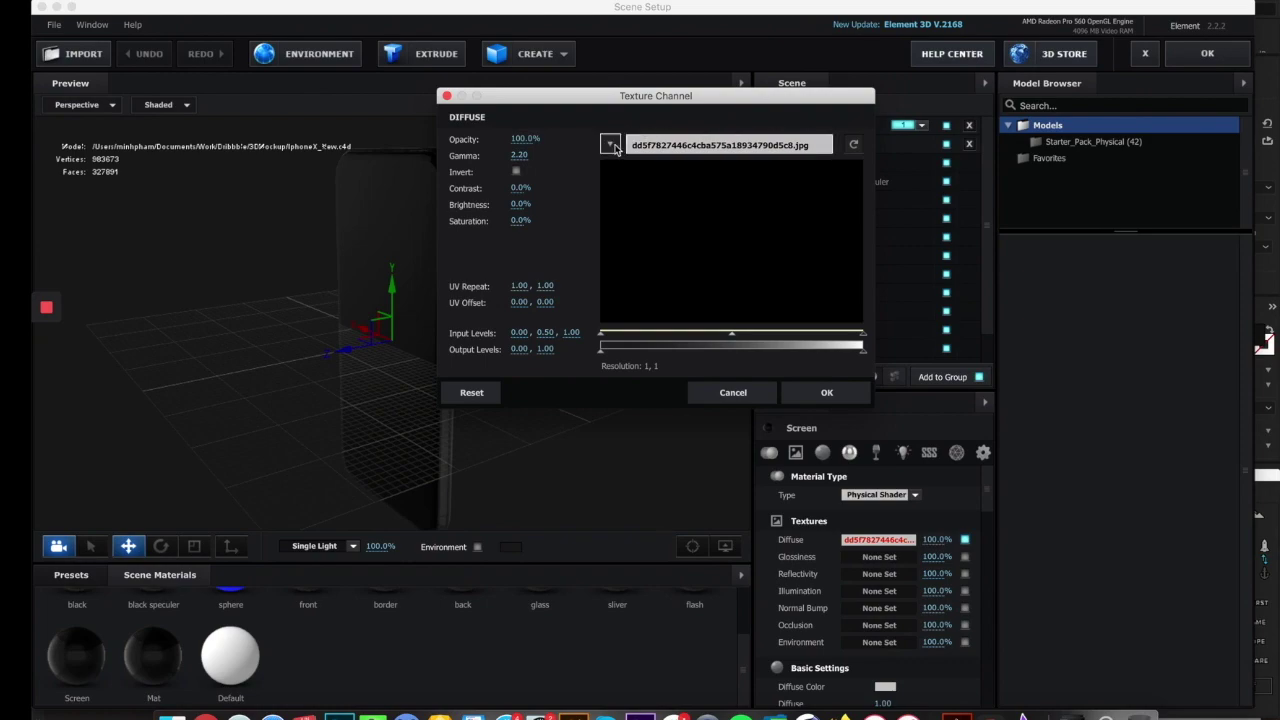
click(822, 392)
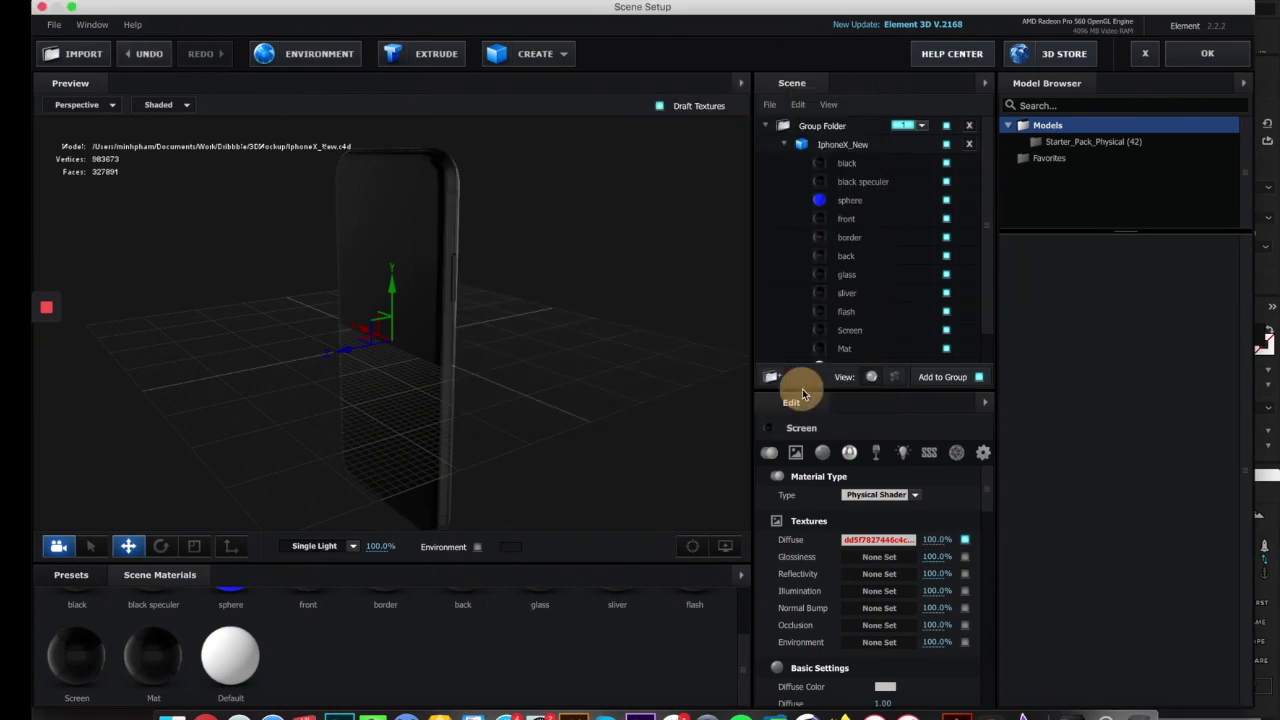
click(1207, 53)
- Assign the Dark layer as Layer 1 of the custom texture maps in the iphone layer's Element effect
click(115, 581)
click(158, 531)
click(162, 544)
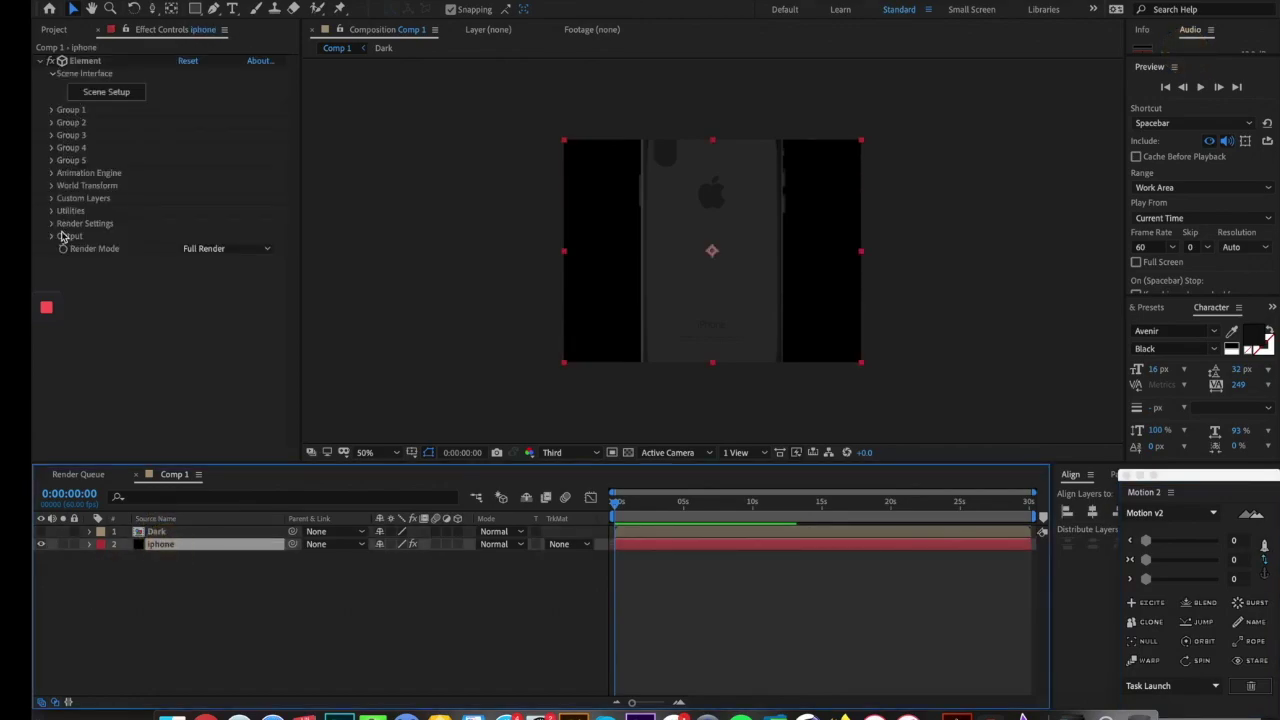
click(51, 198)
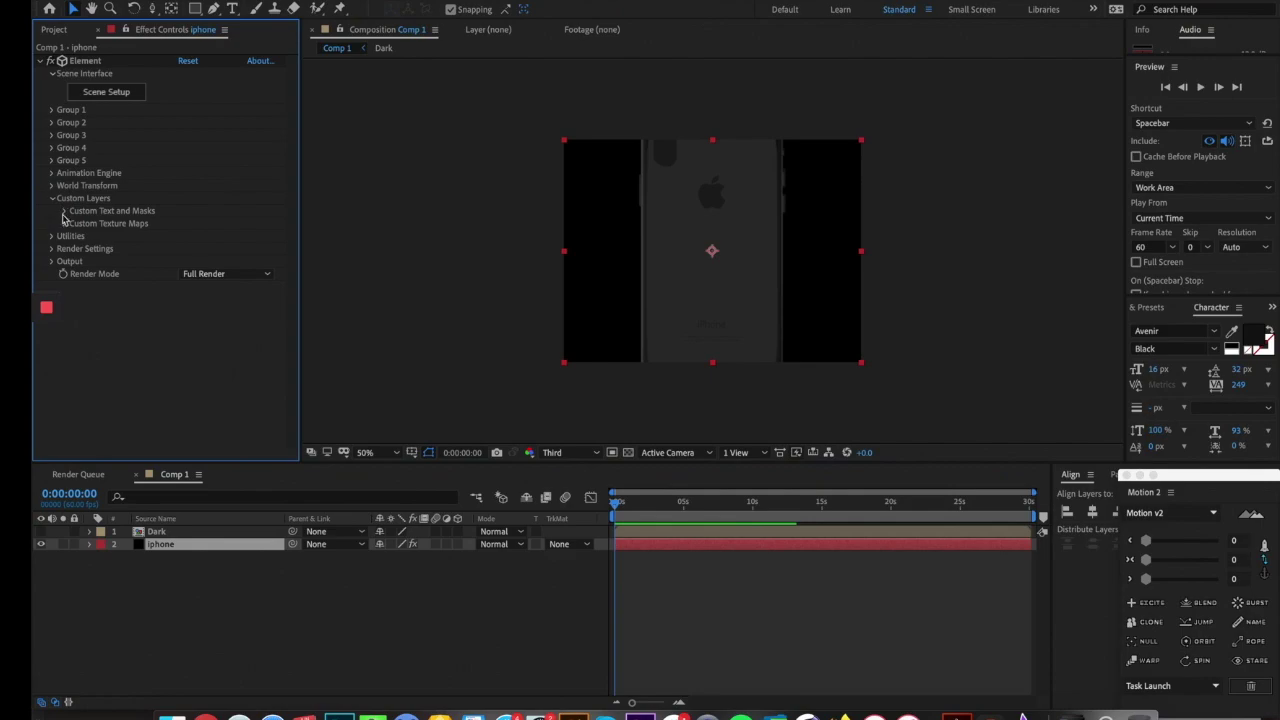
click(64, 224)
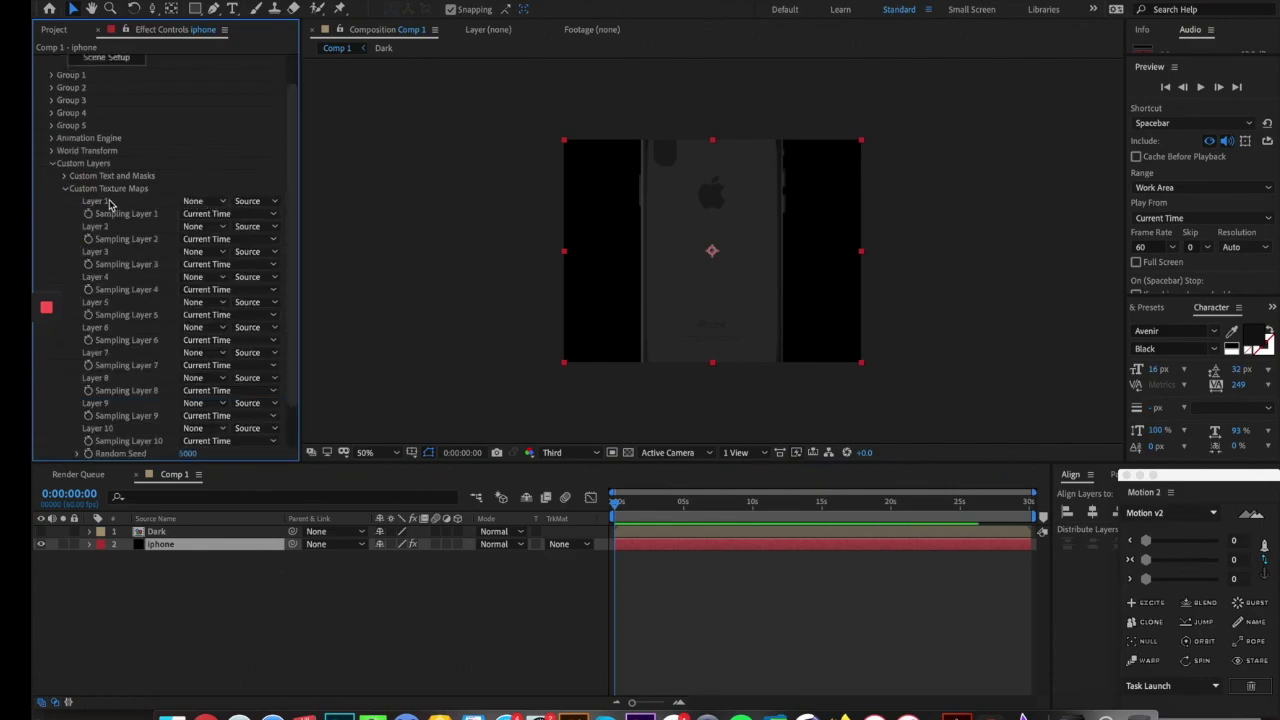
click(212, 203)
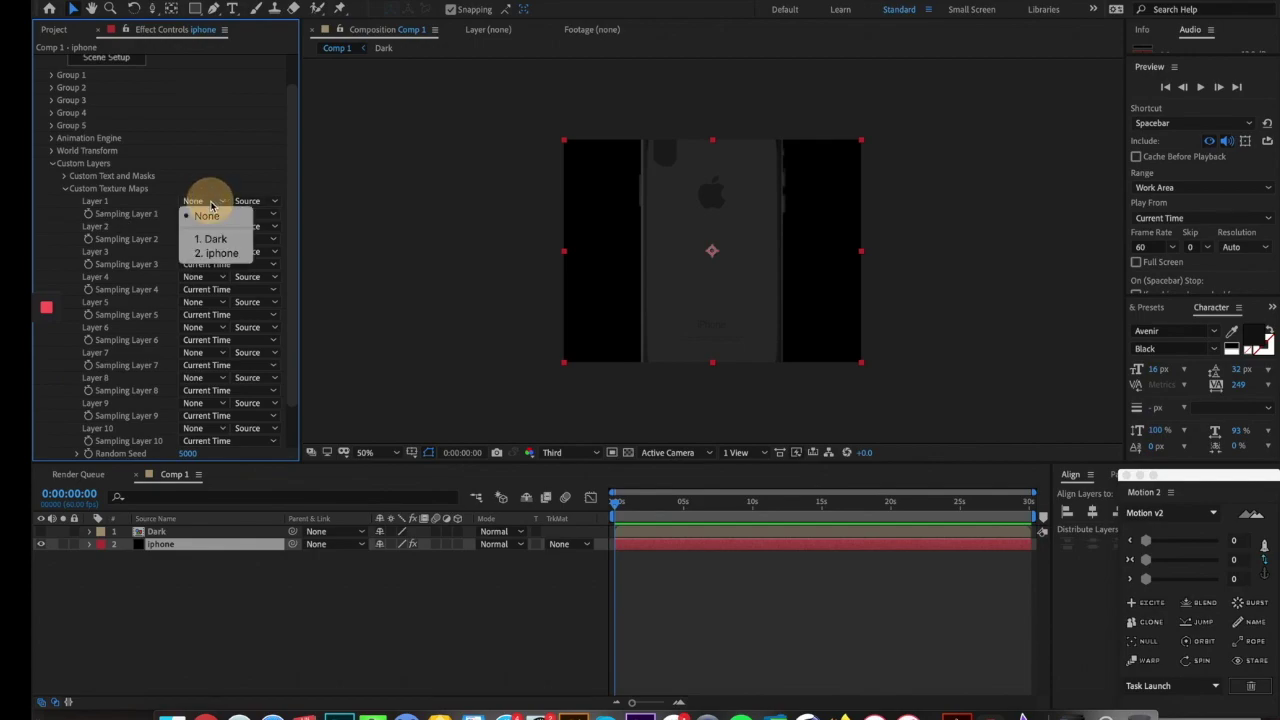
click(213, 240)
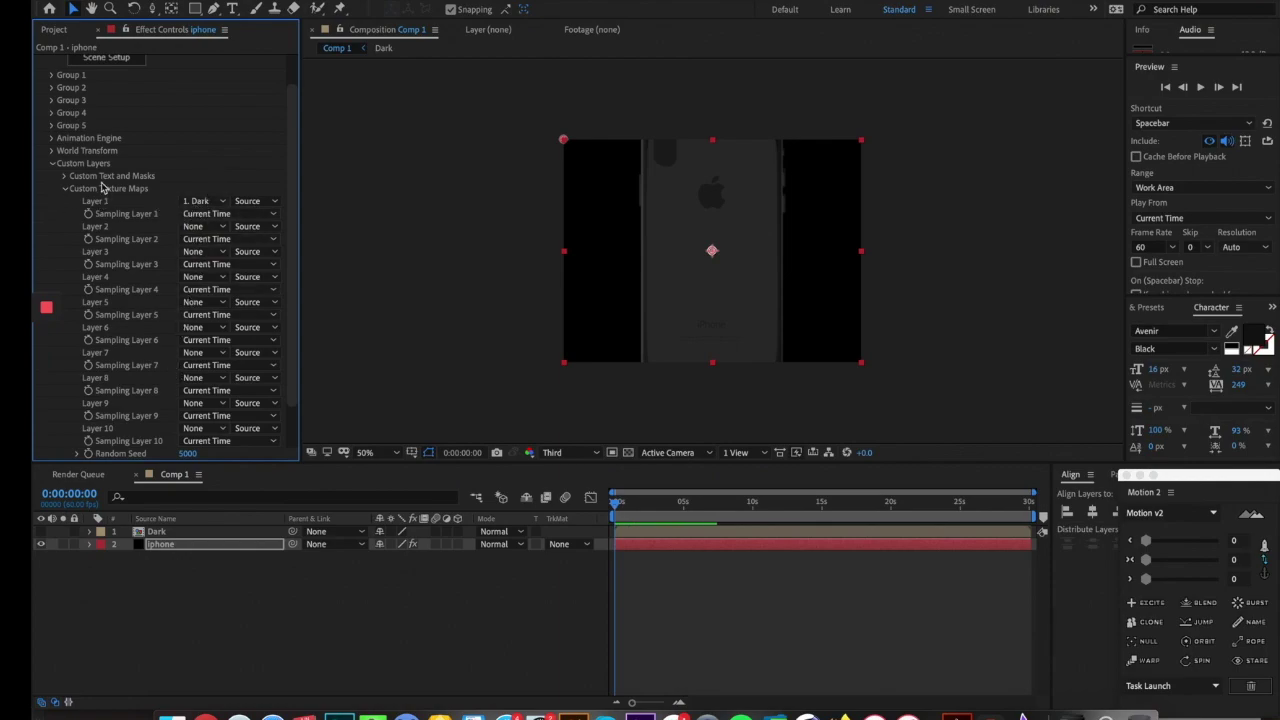
- Set the diffuse texture of the Screen material to Custom Layer 1 [Dark] in the Element scene
scroll(108, 97, up, 2)
click(106, 93)
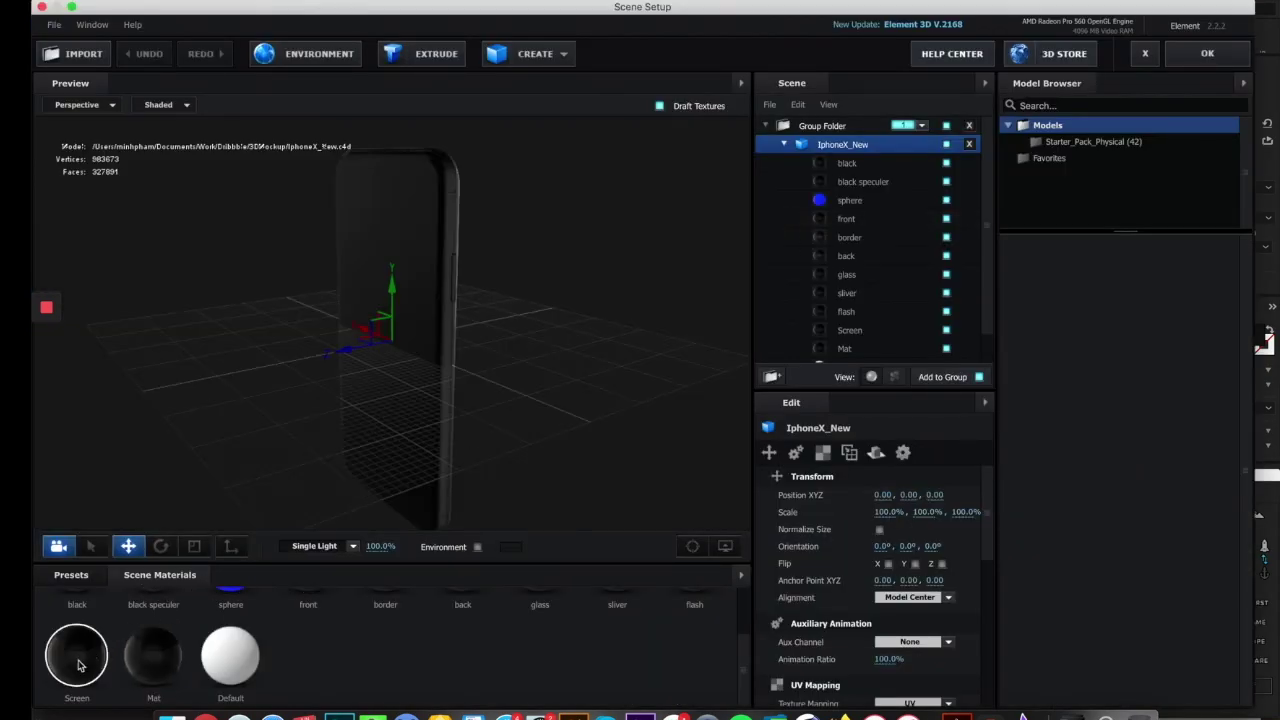
click(79, 663)
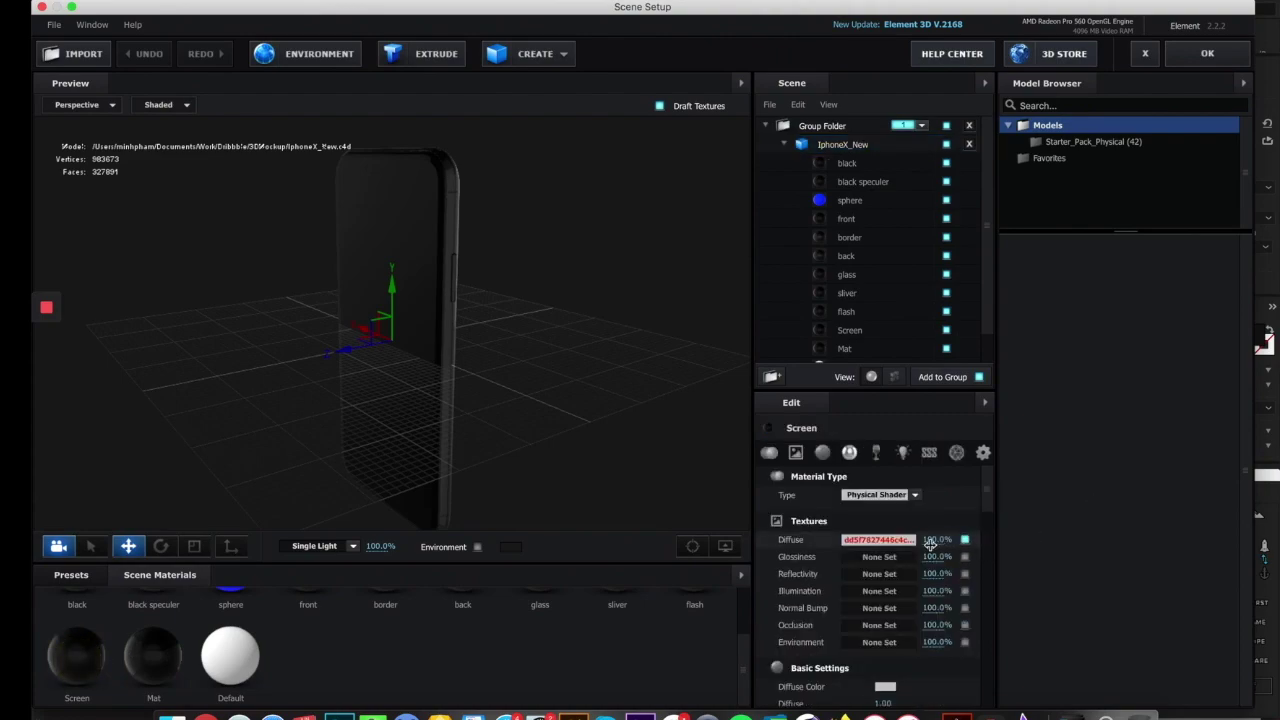
click(879, 540)
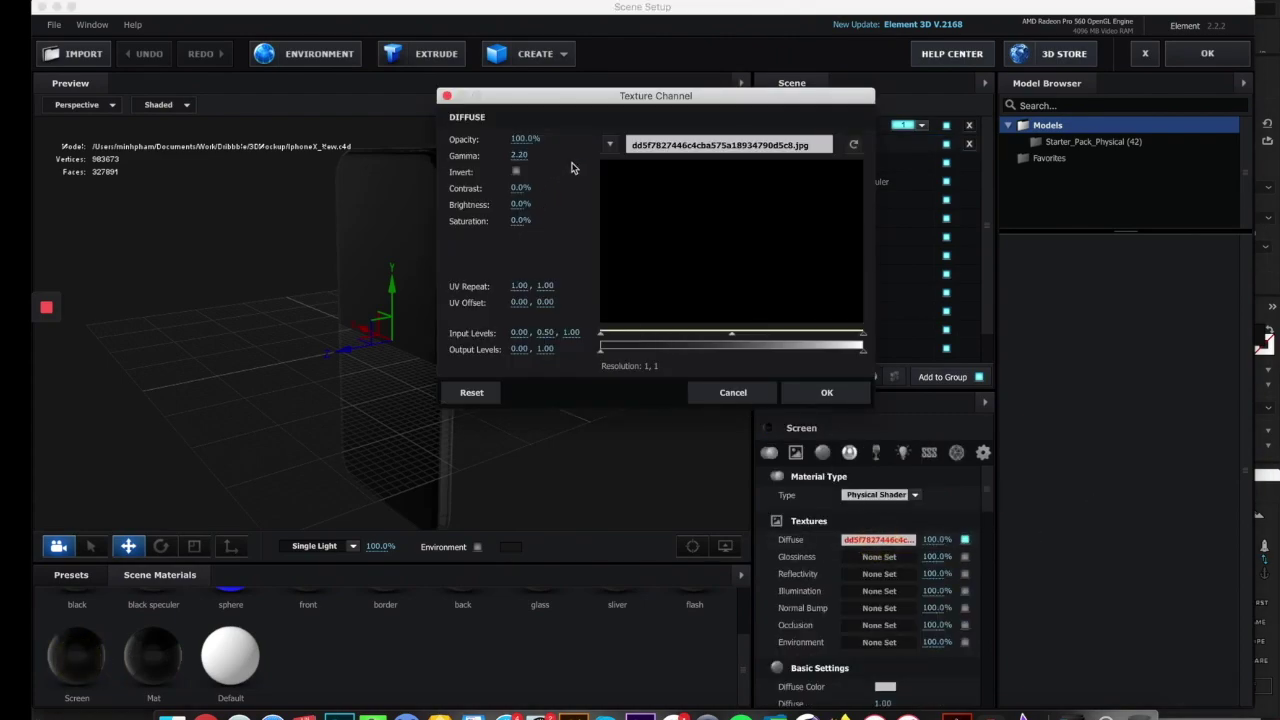
click(608, 146)
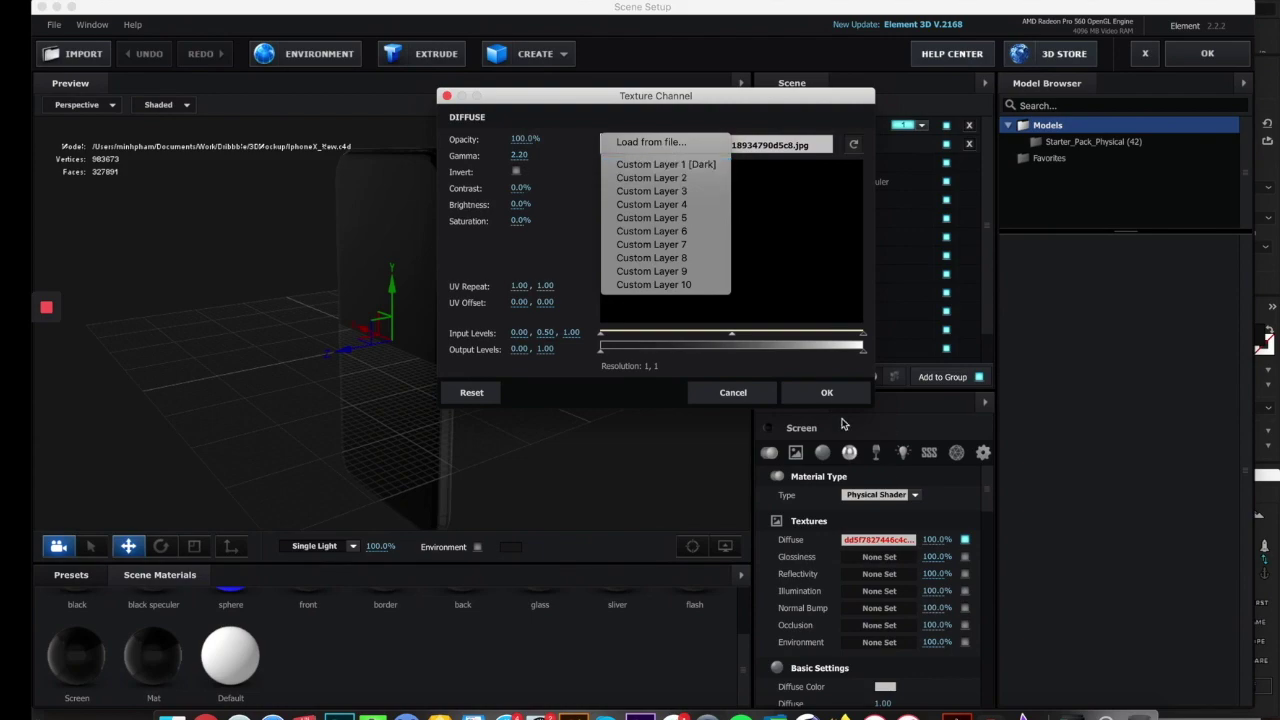
click(689, 169)
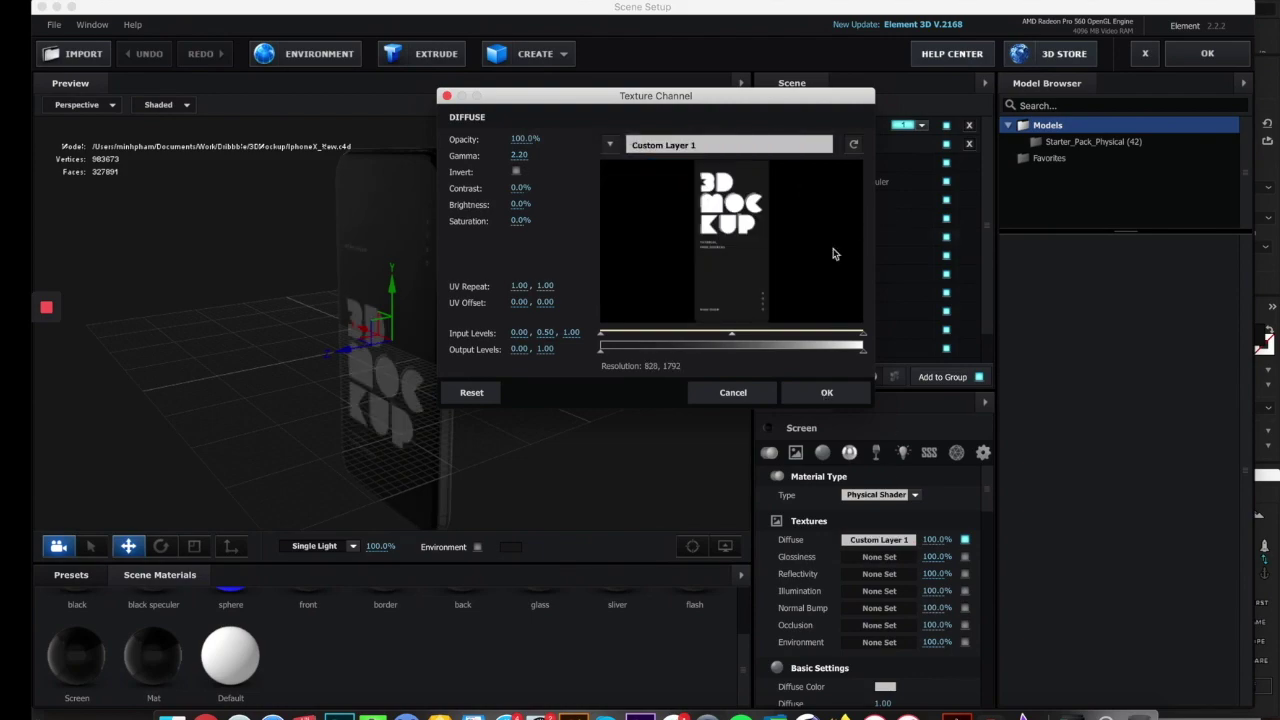
click(827, 392)
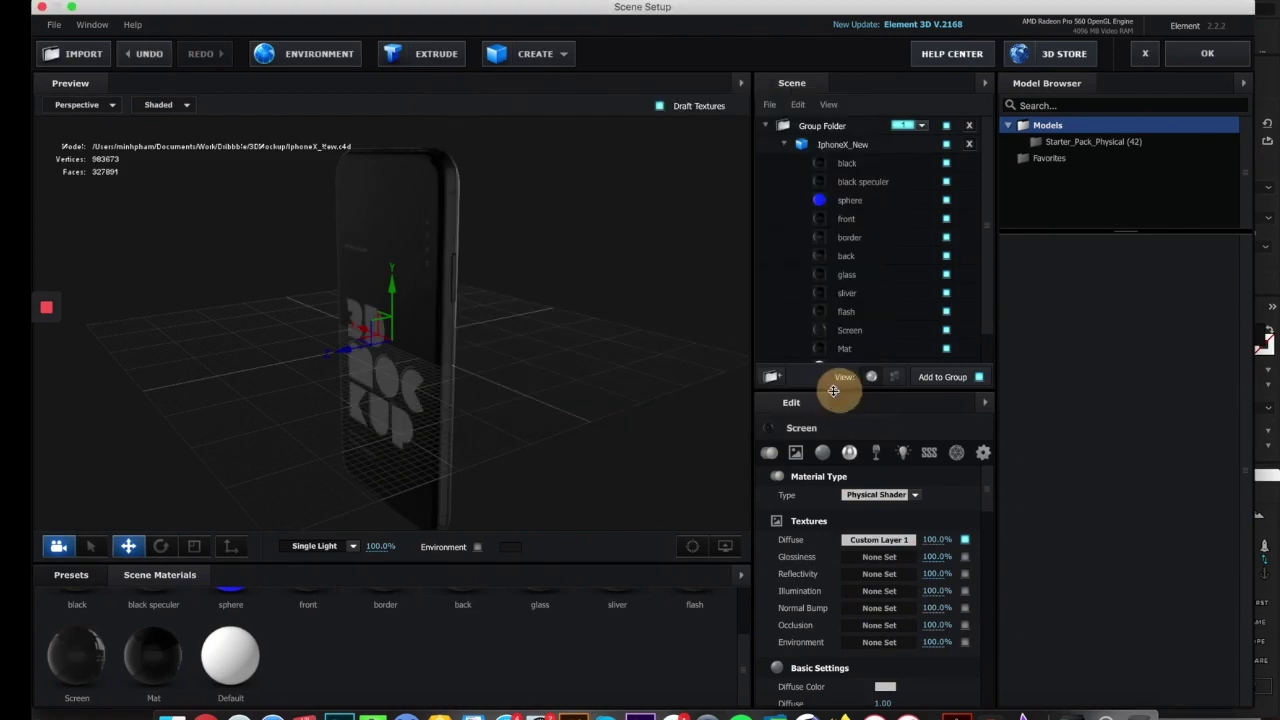
- Shift the Screen material's diffuse texture vertically with a UV offset of 0.31 so the artwork fits the phone's display
drag(534, 414, 586, 401)
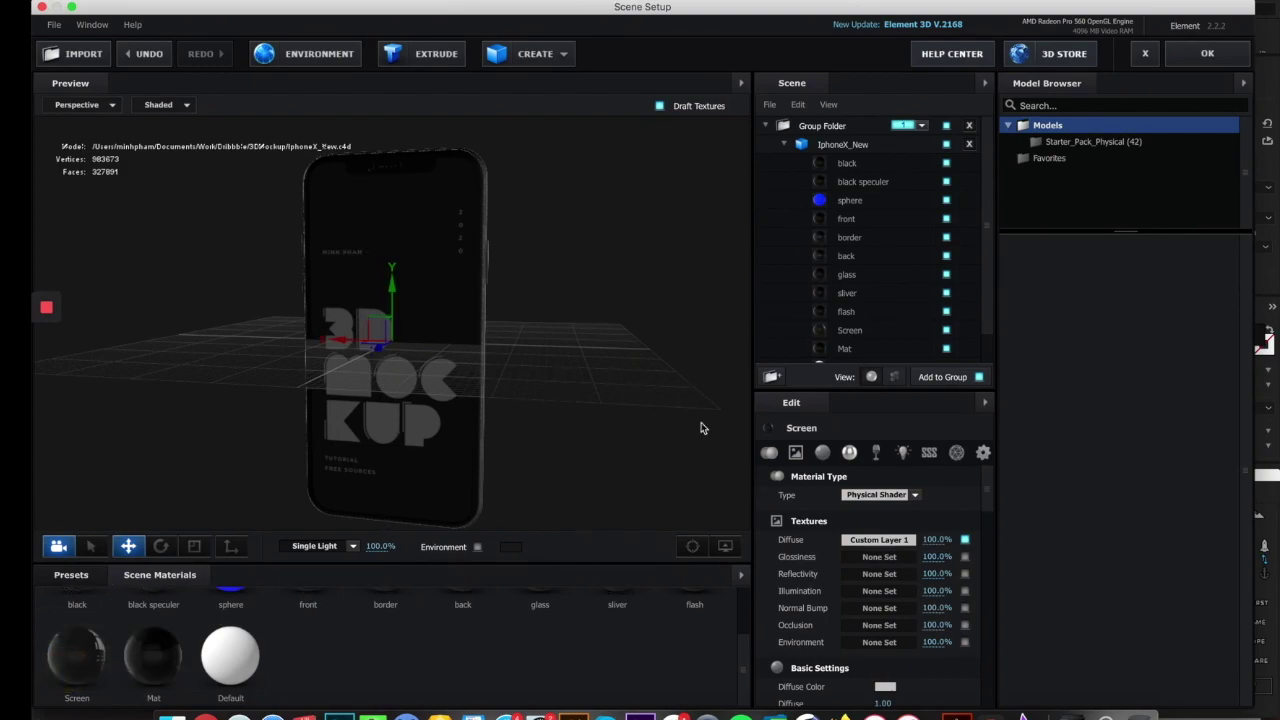
click(860, 540)
drag(587, 103, 703, 61)
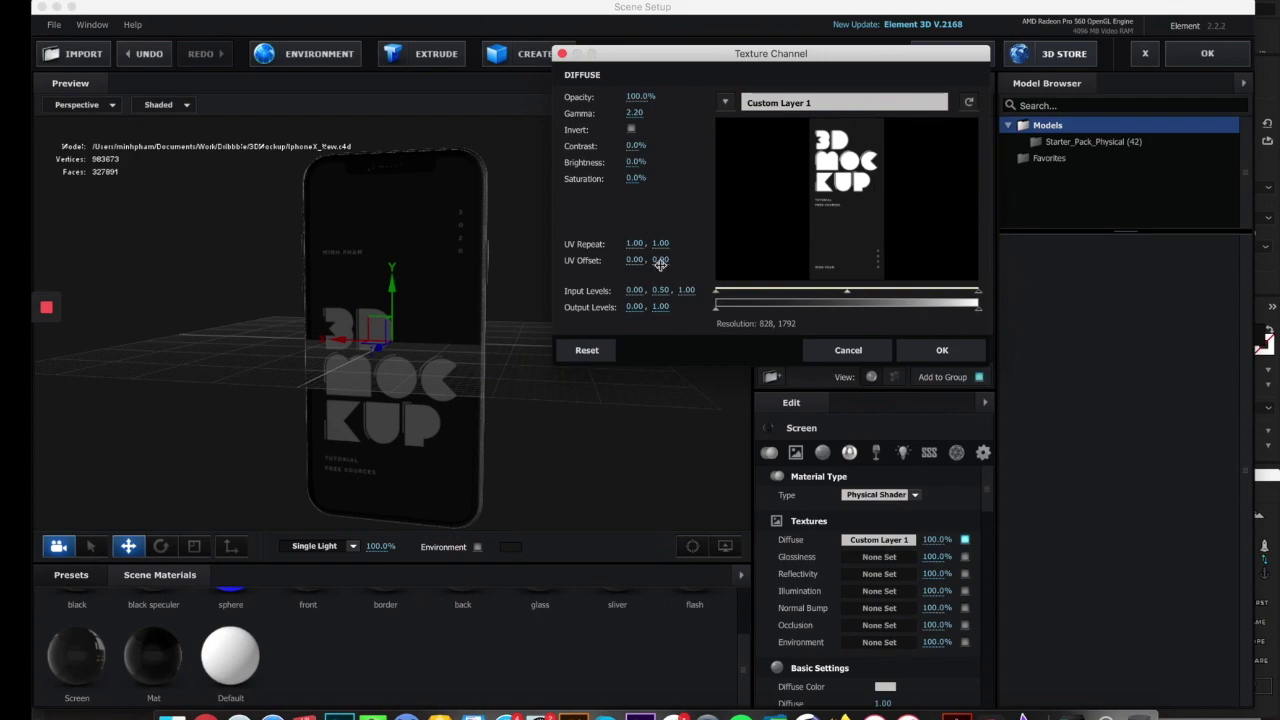
drag(660, 262, 683, 264)
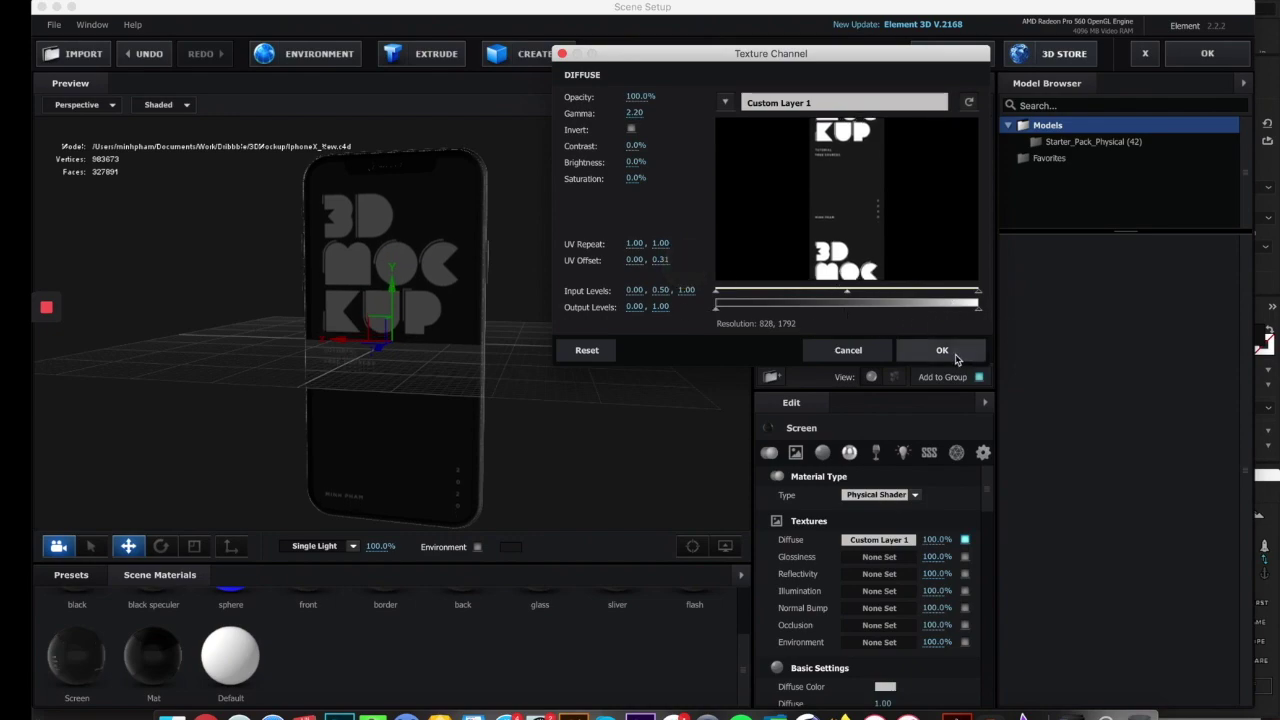
click(942, 351)
drag(604, 405, 505, 416)
mouse_move(43, 312)
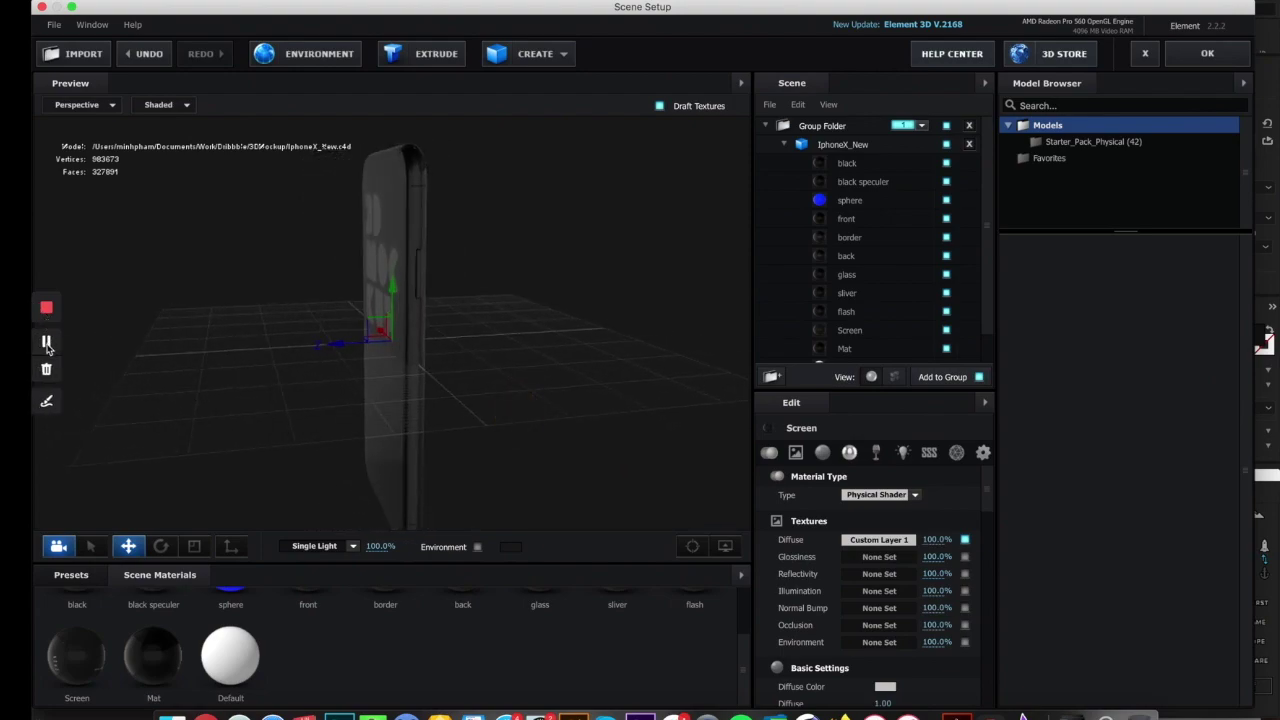
click(46, 347)
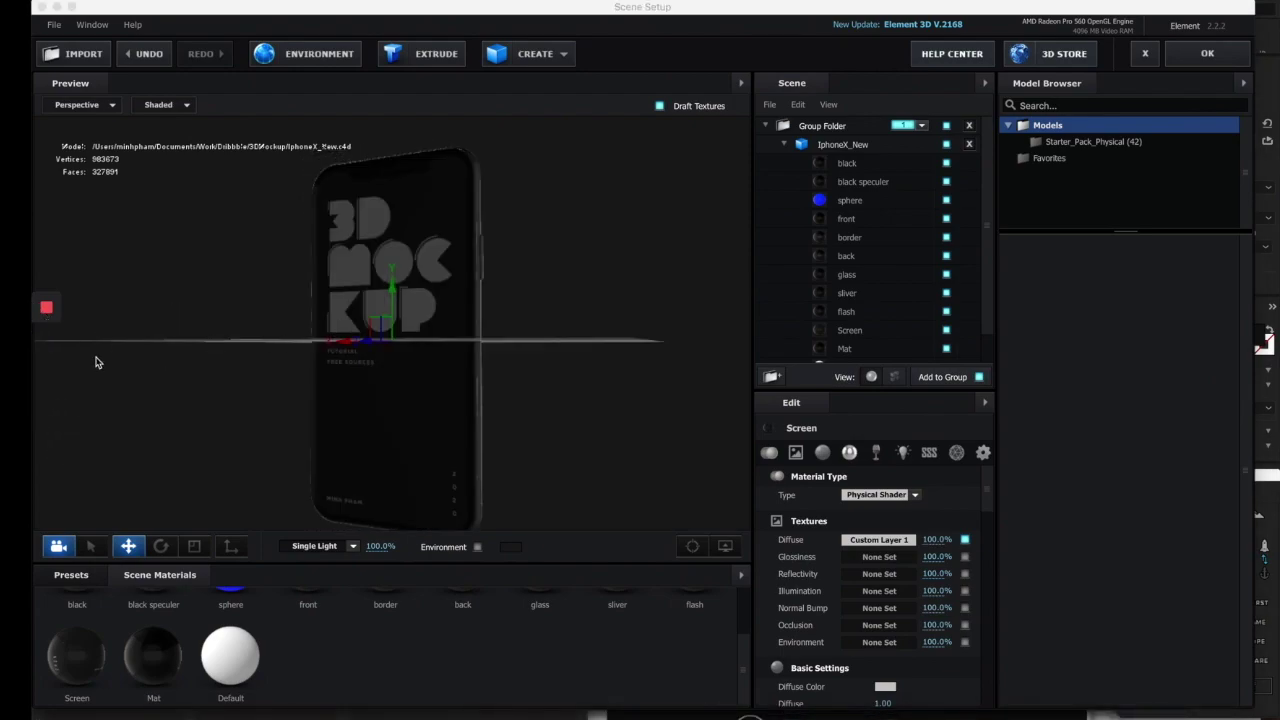
- Apply the Element scene changes to the composition and reveal the Group 1 settings of the iphone layer's Element effect
click(277, 377)
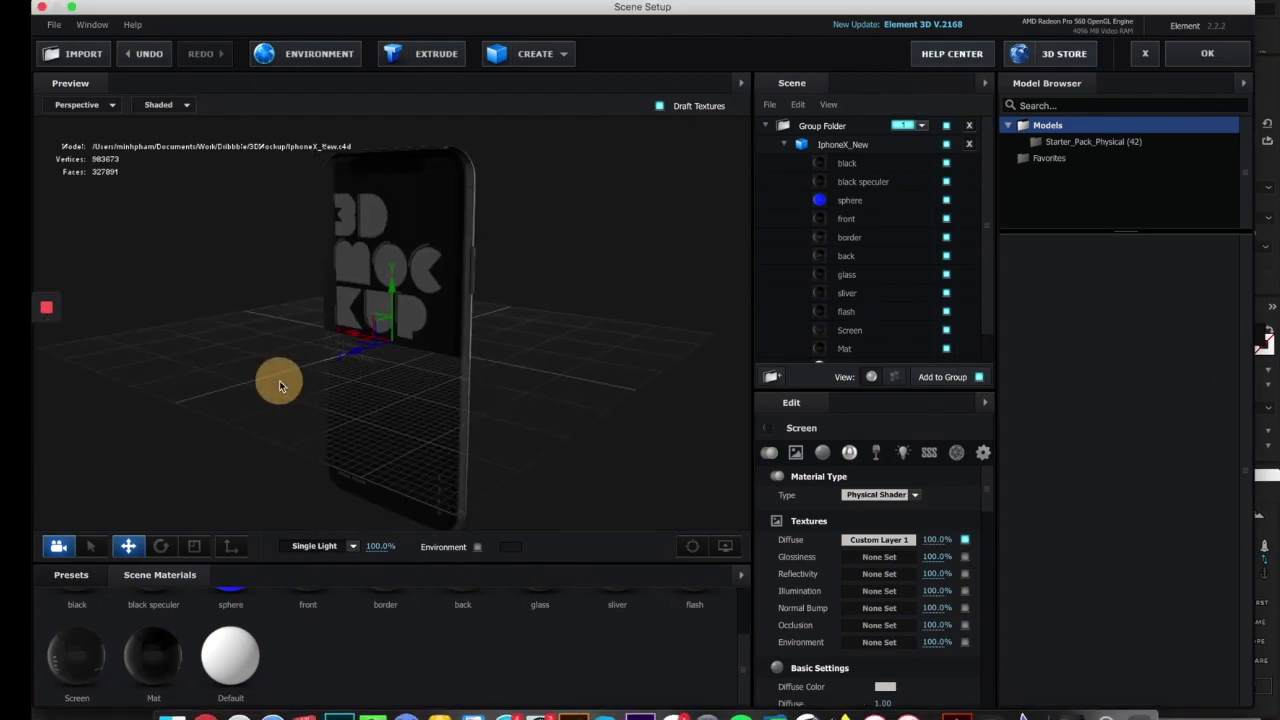
click(1209, 60)
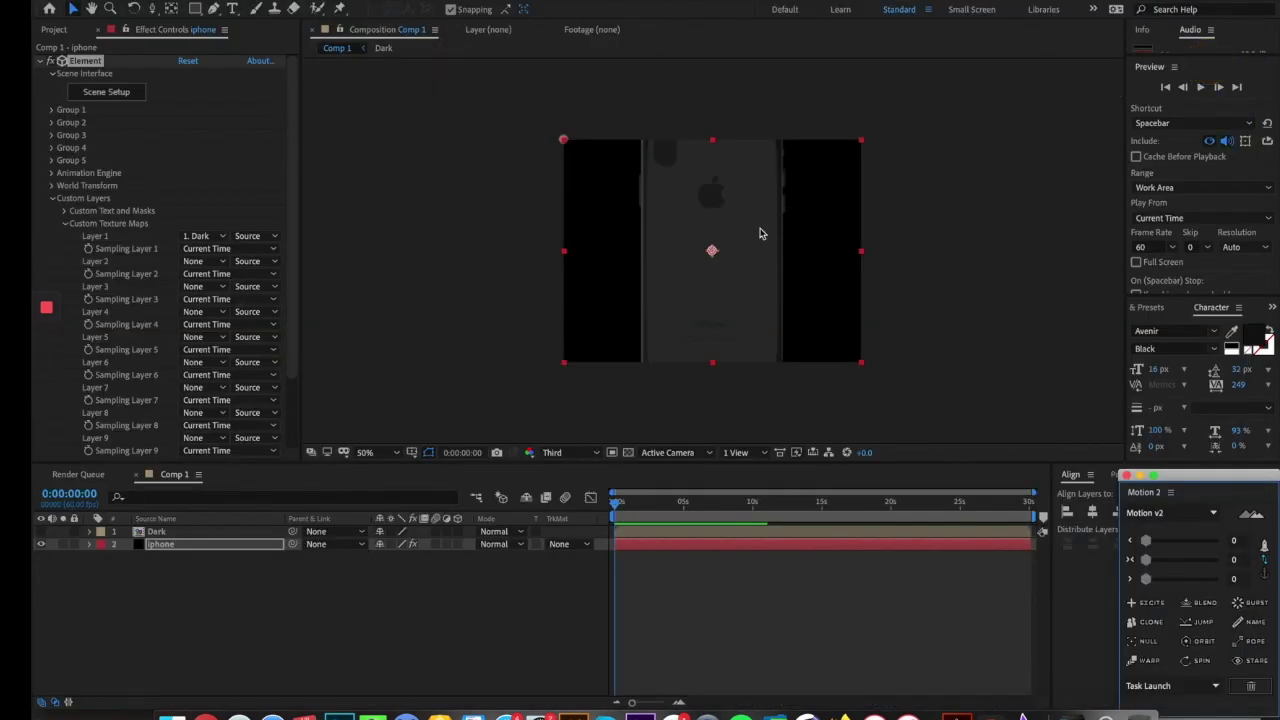
click(51, 111)
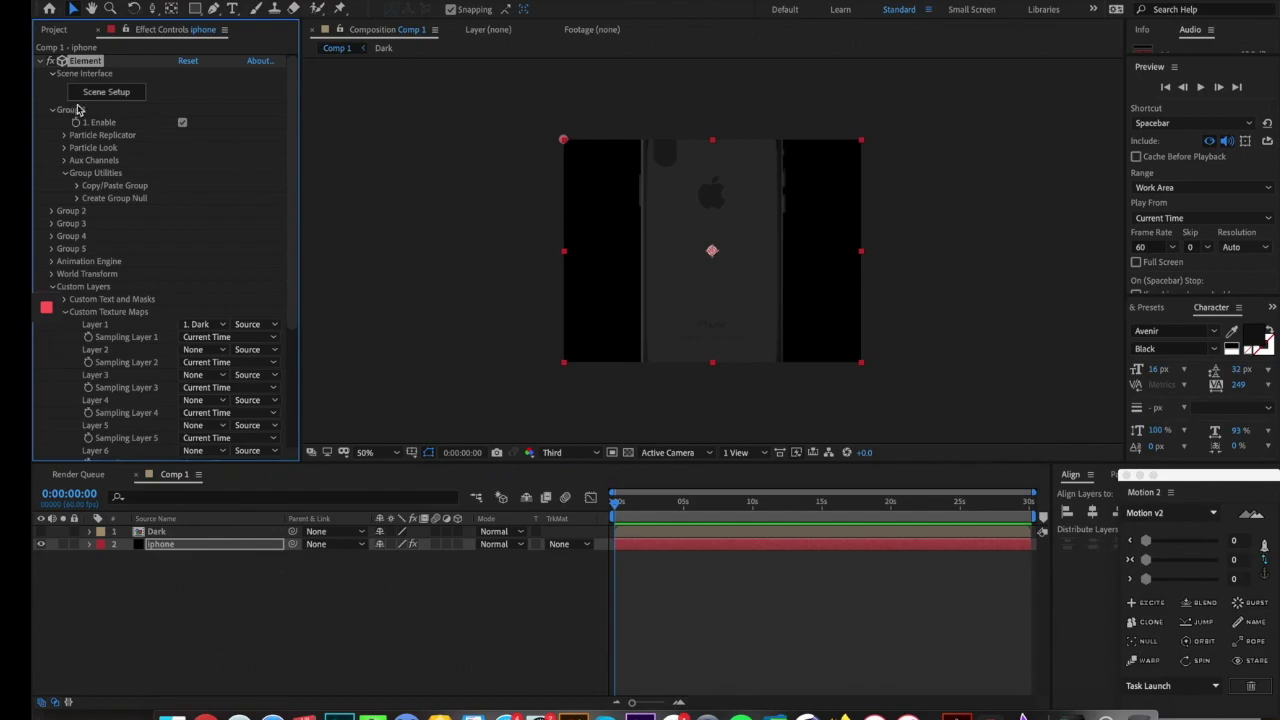
- Reopen the Element scene and examine which group number the Group Folder holding the phone model is assigned to
click(126, 92)
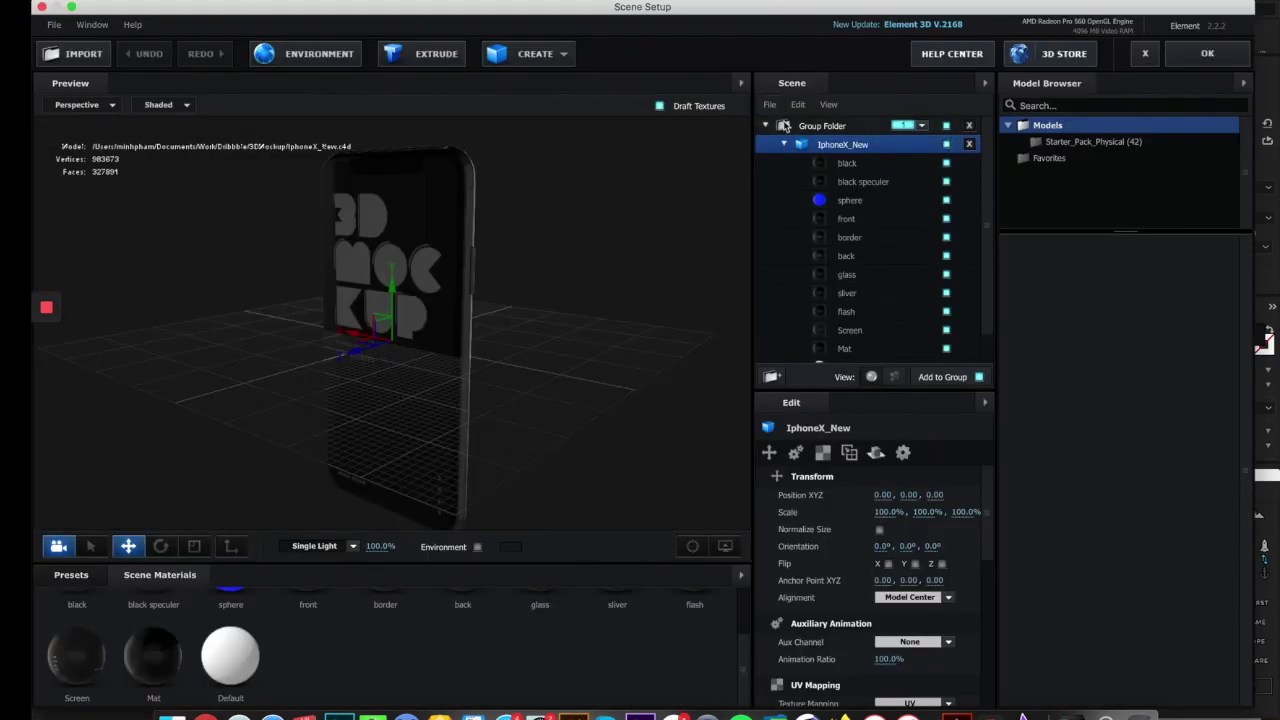
click(785, 125)
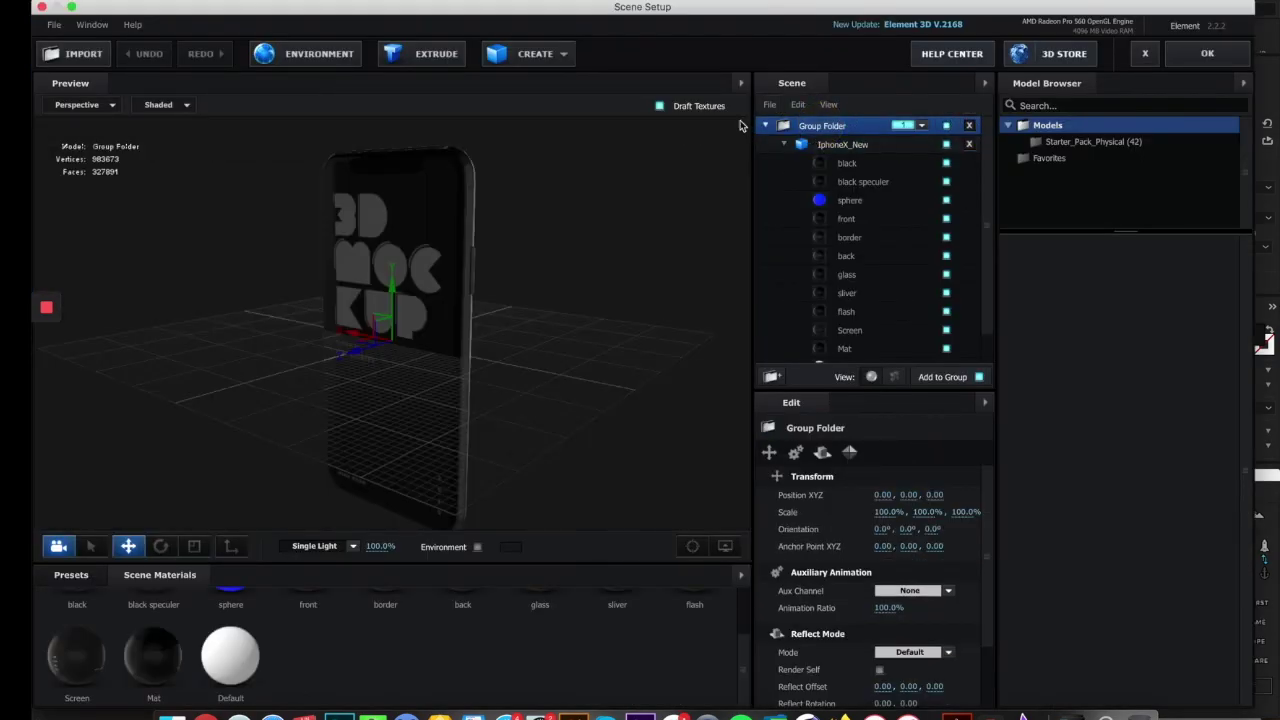
click(765, 127)
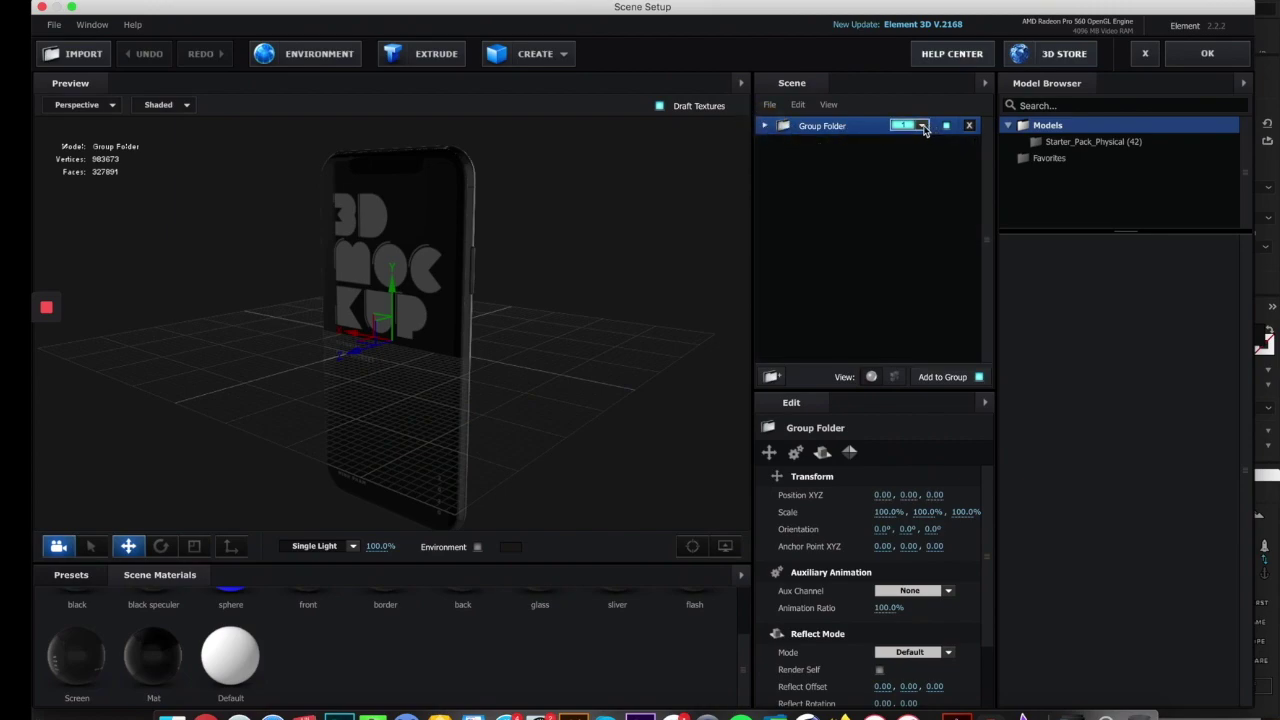
click(921, 127)
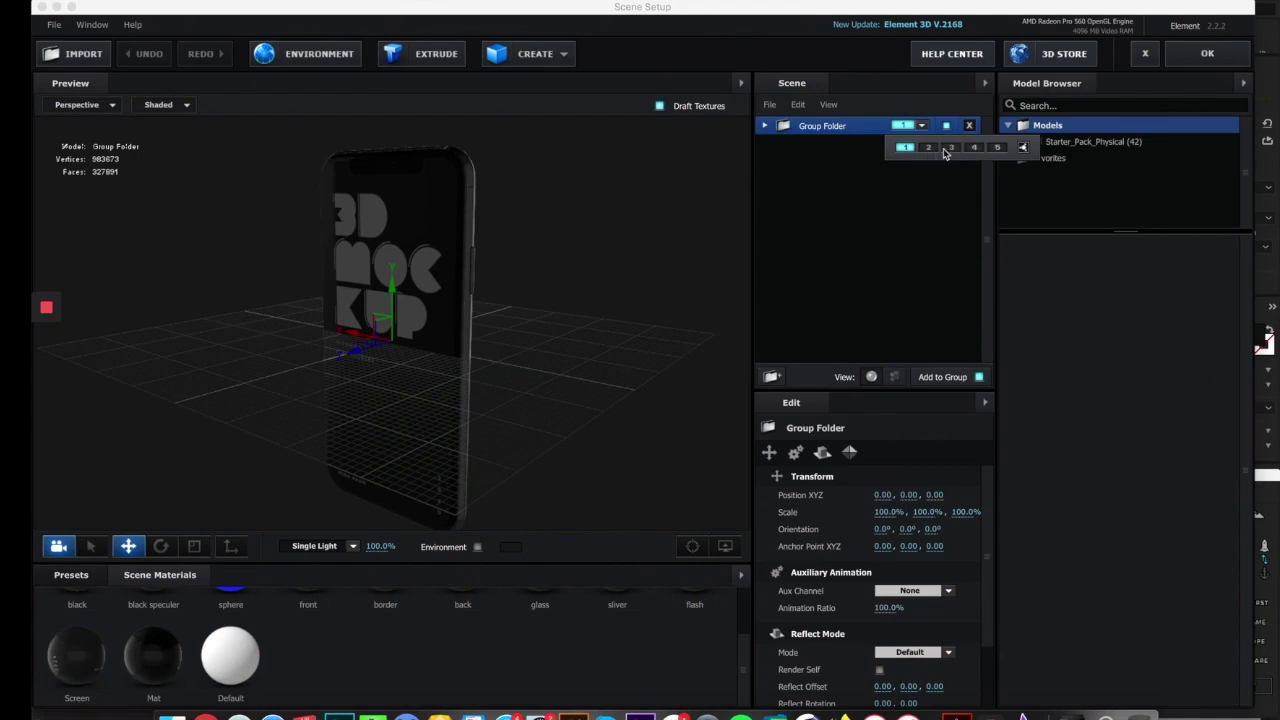
click(920, 198)
click(1200, 54)
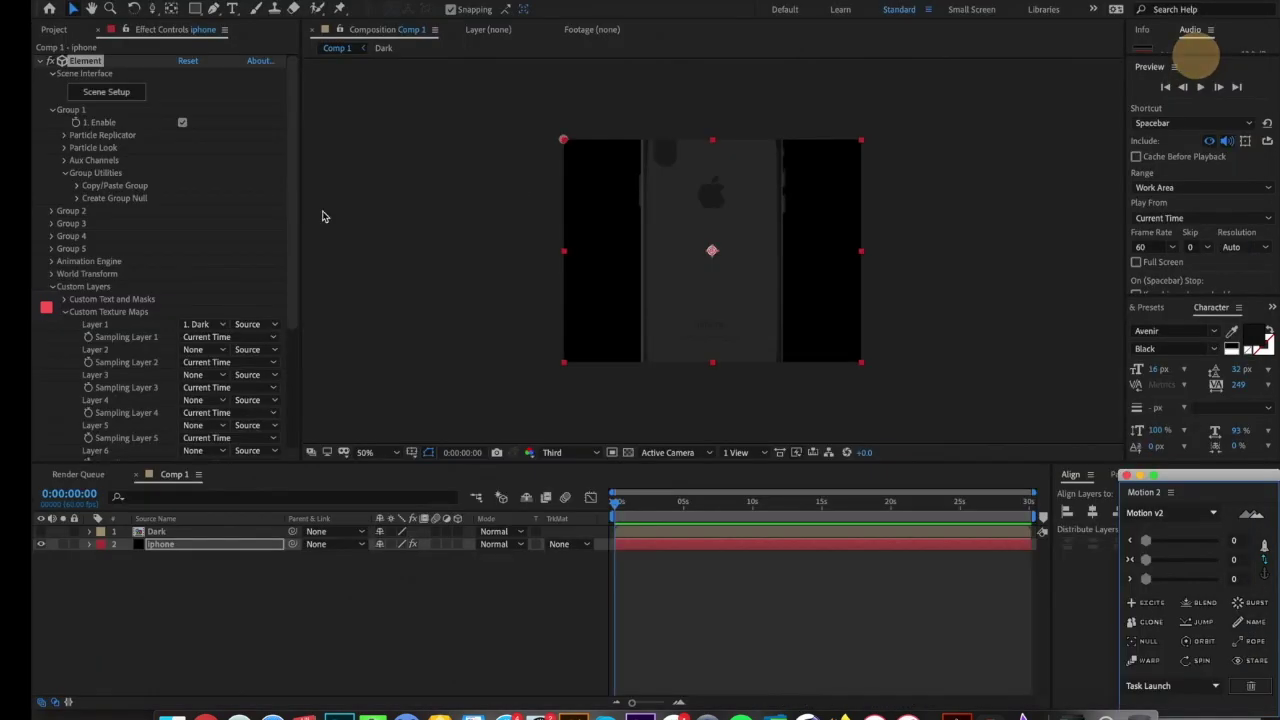
- Set the Y particle rotation of Group 1 to 216° so the phone's front faces the view at an angle
click(53, 110)
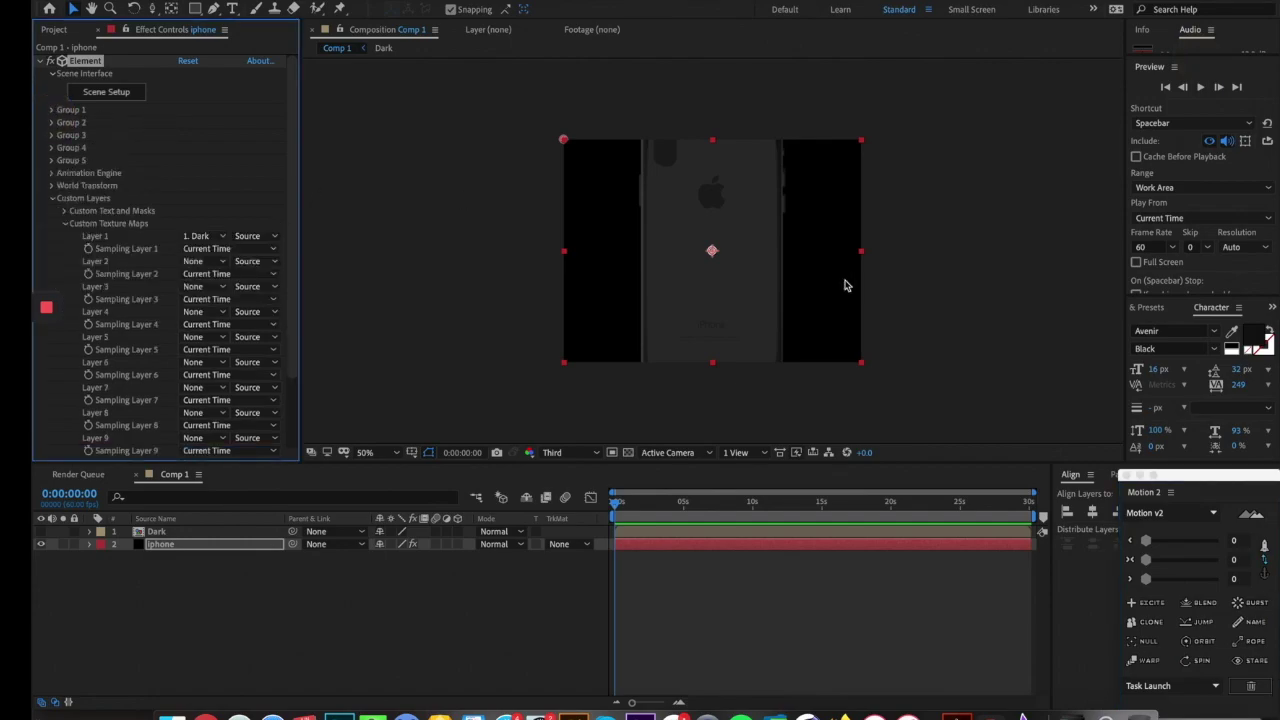
click(53, 110)
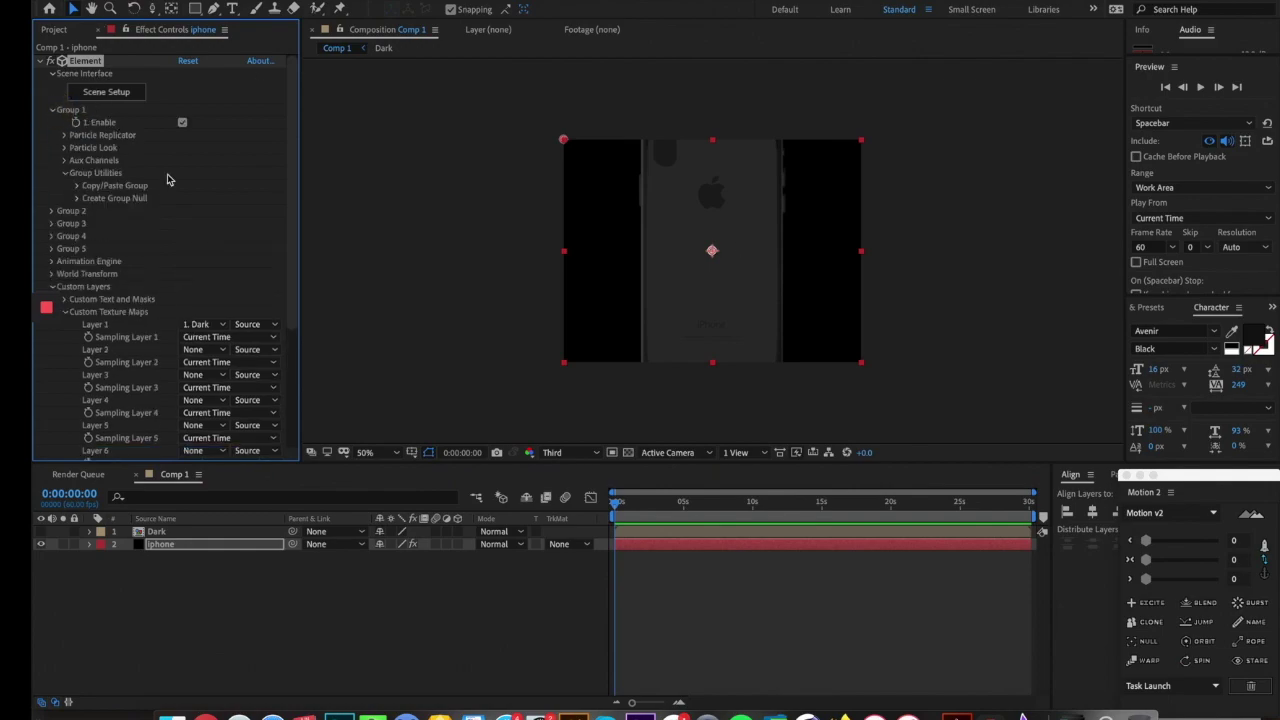
click(63, 148)
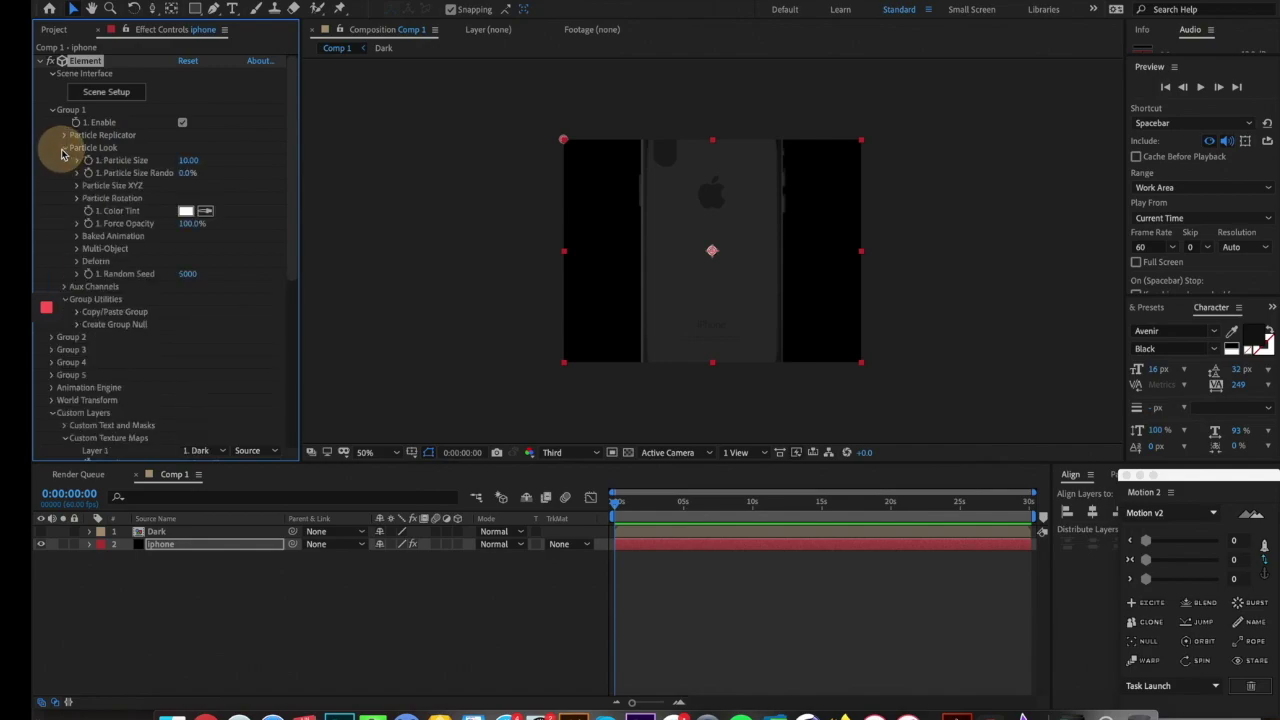
click(75, 199)
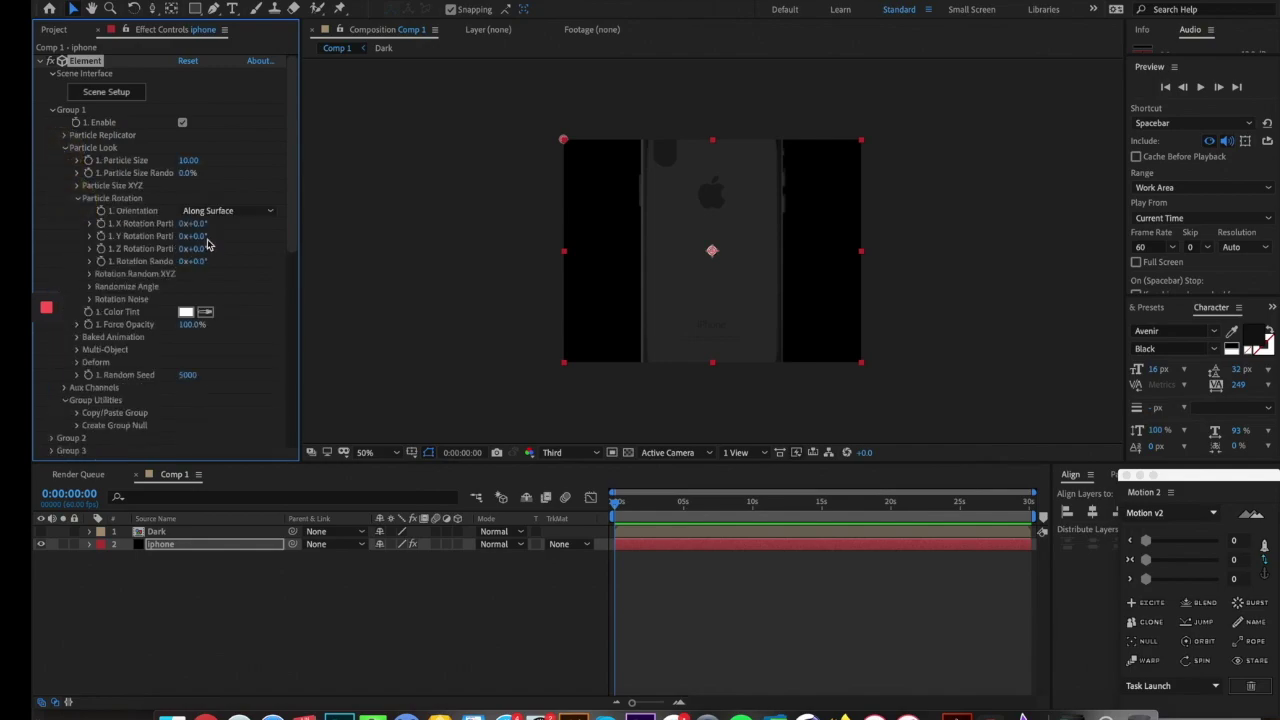
drag(197, 237, 351, 237)
- Add a two-node 35mm camera to Comp 1 and pull it back until the whole phone fits in the frame
click(305, 0)
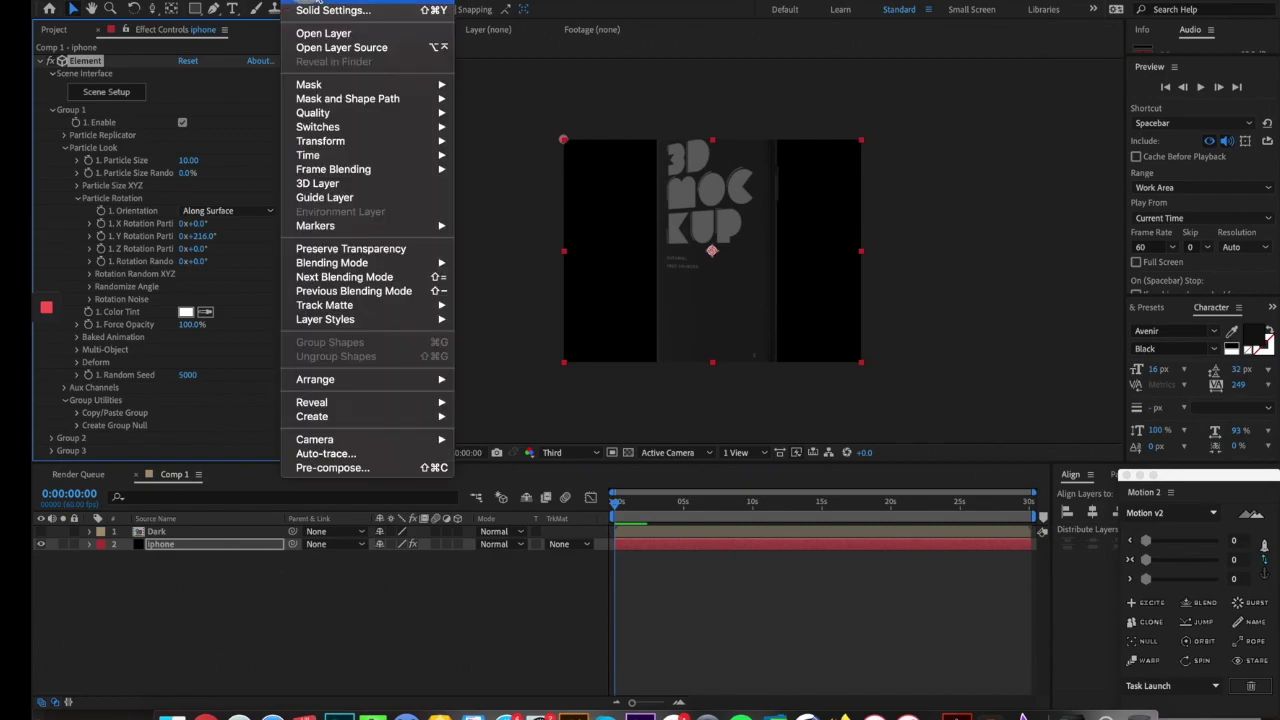
mouse_move(325, 1)
click(478, 44)
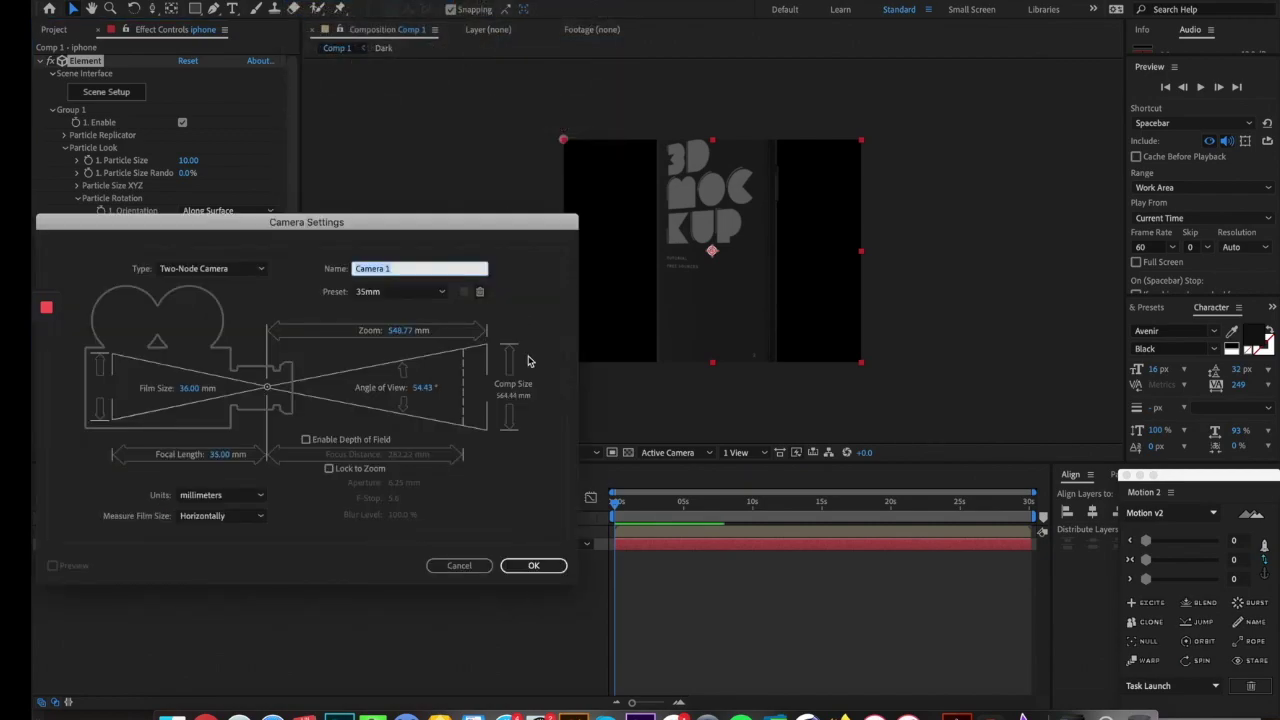
click(531, 565)
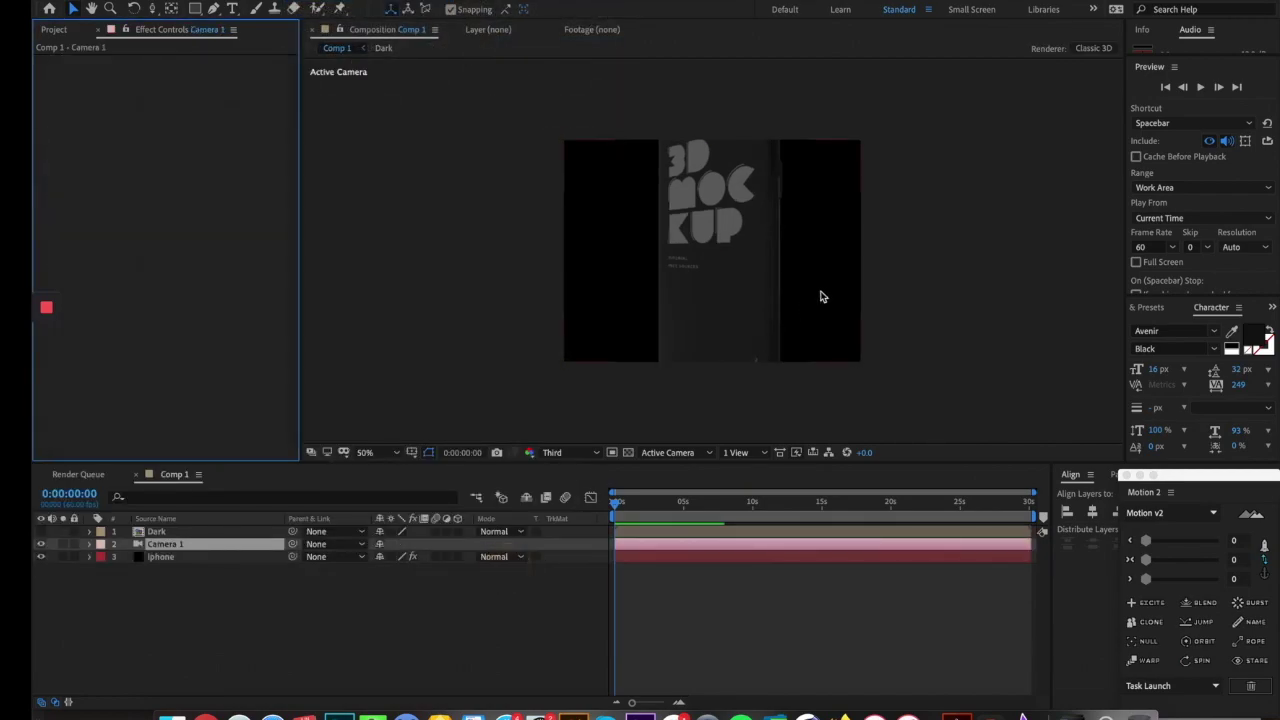
key(c)
drag(715, 236, 715, 304)
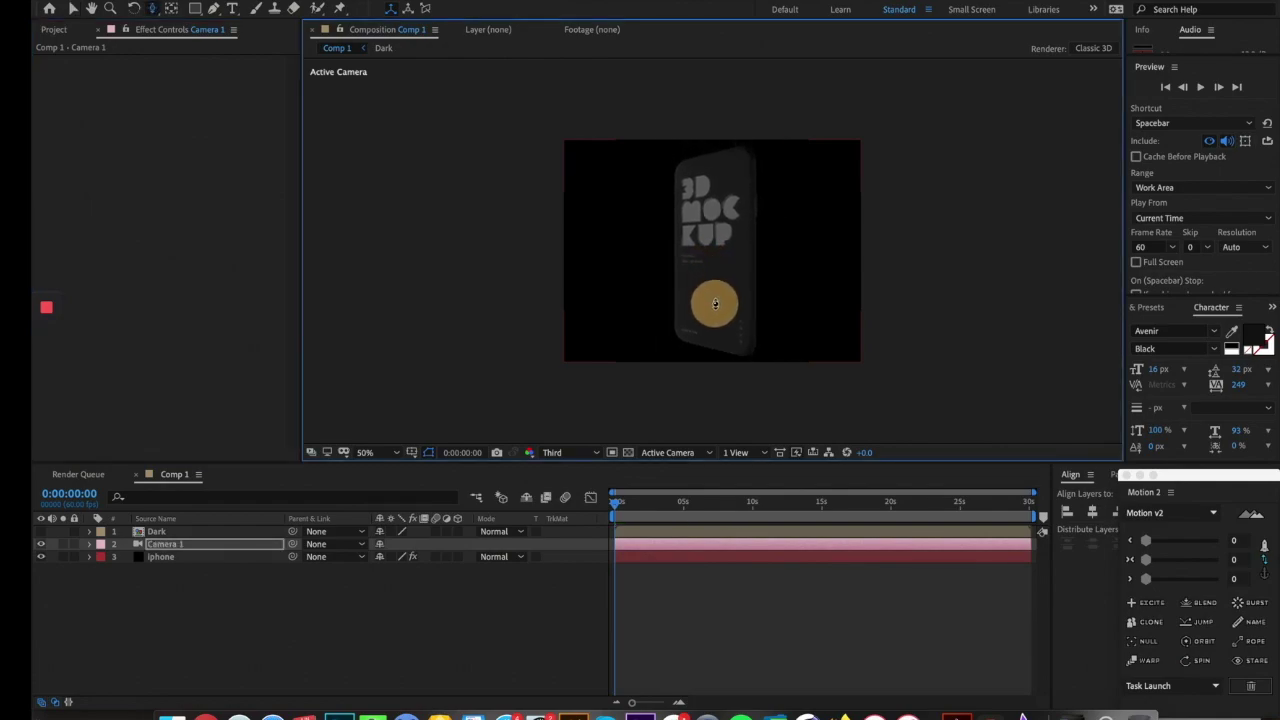
- Examine the parameter groups of the iphone layer's Element effect, including Group 1, Group 2 and Custom Layers
click(180, 558)
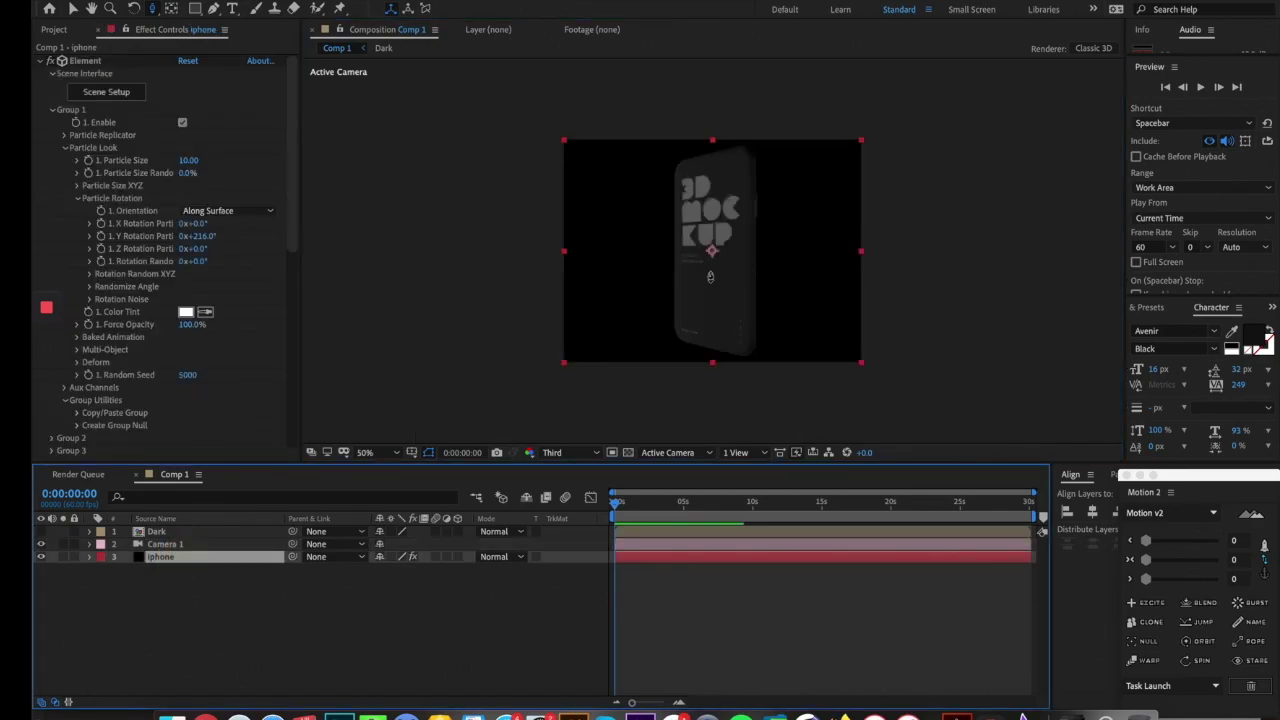
scroll(100, 340, down, 6)
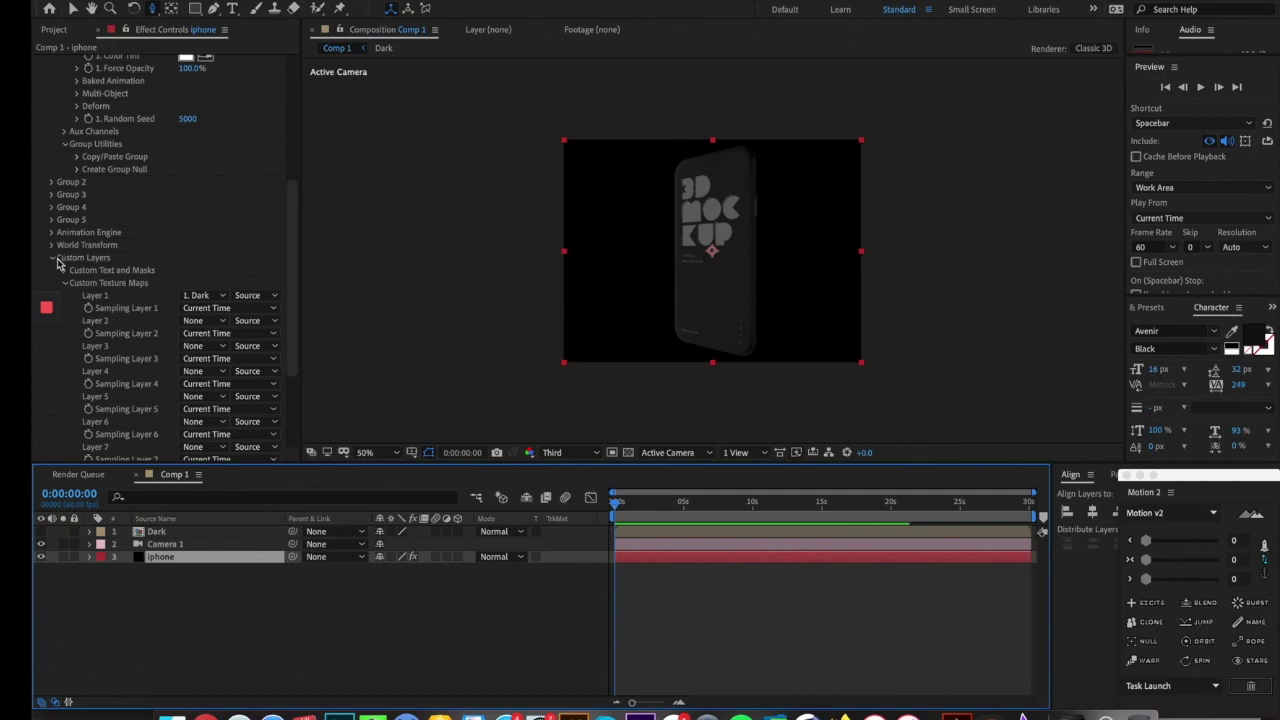
click(55, 259)
scroll(120, 135, up, 2)
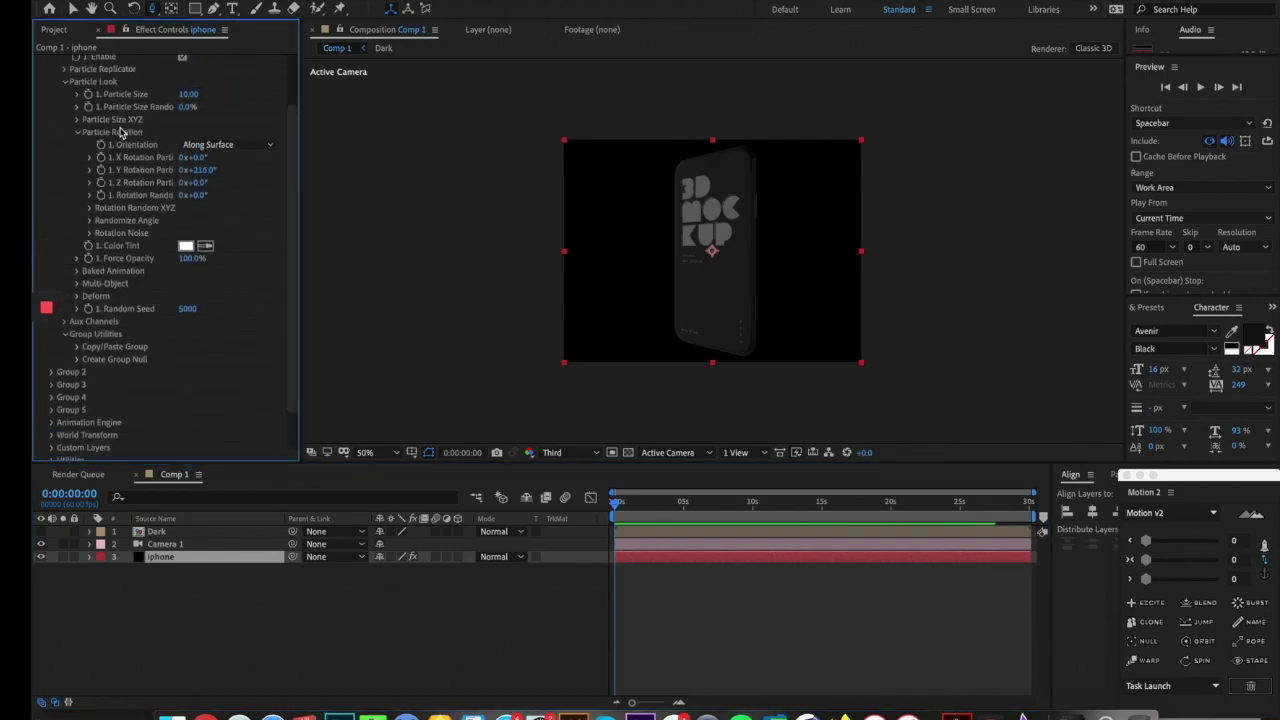
click(65, 106)
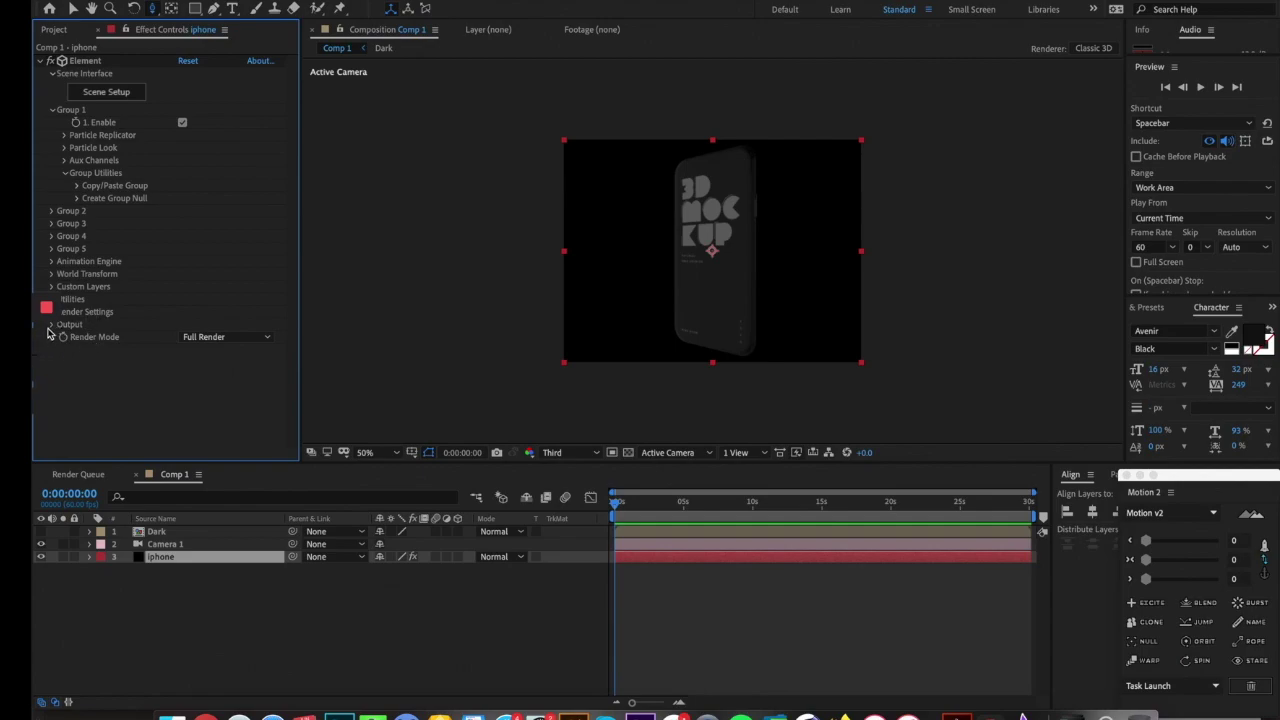
click(52, 212)
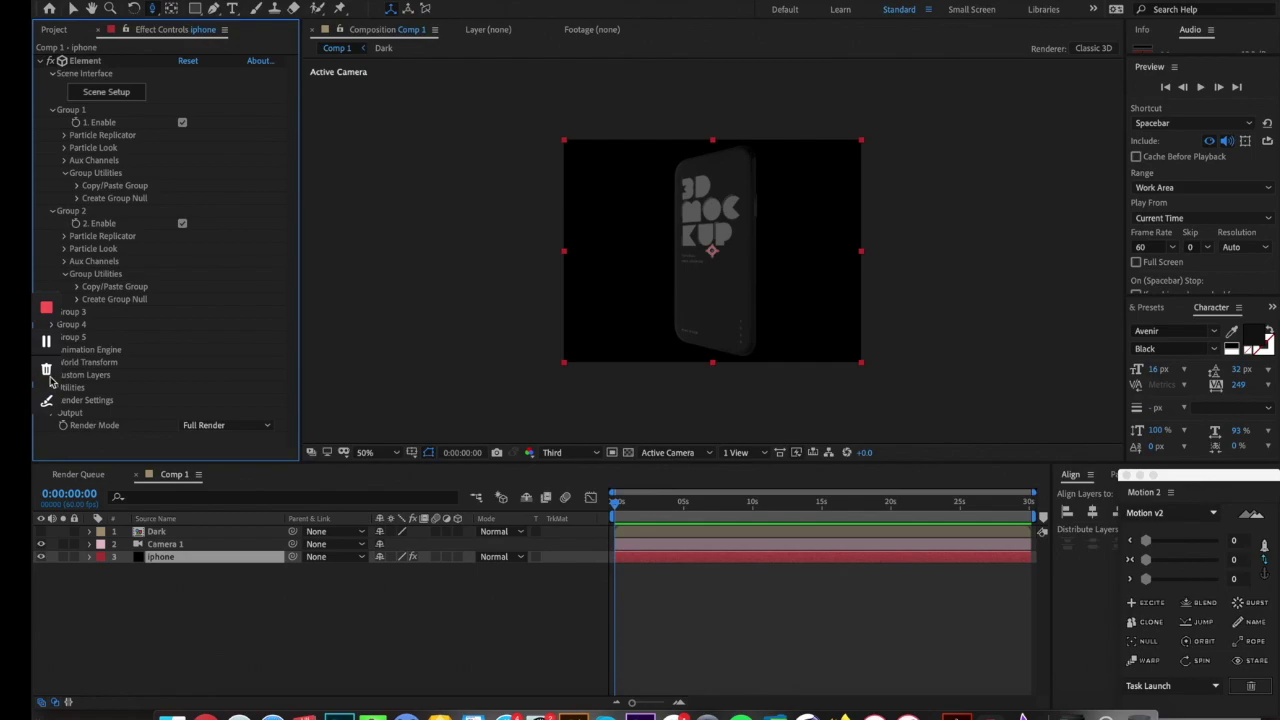
click(80, 400)
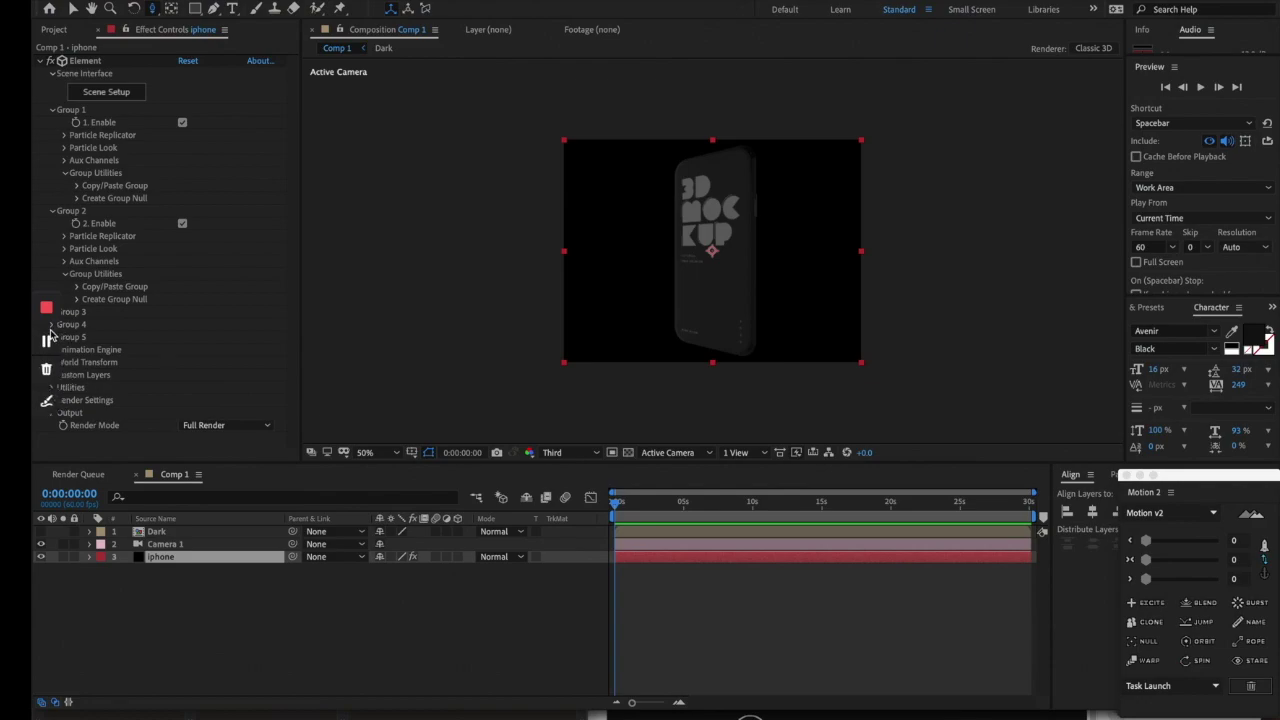
click(66, 173)
click(63, 148)
scroll(60, 300, down, 5)
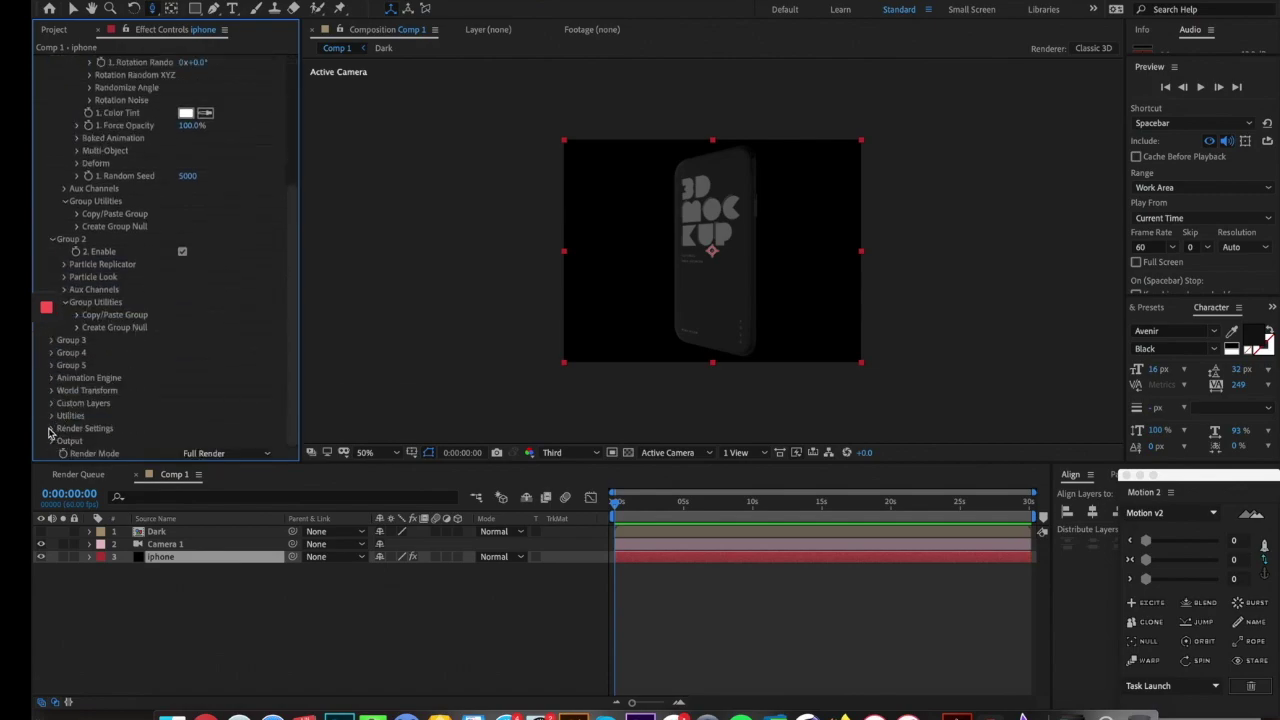
- Rotate the additional lighting in the Element render settings to X 24° and Y 1x+86° to brighten the phone's screen
click(52, 430)
scroll(168, 325, down, 4)
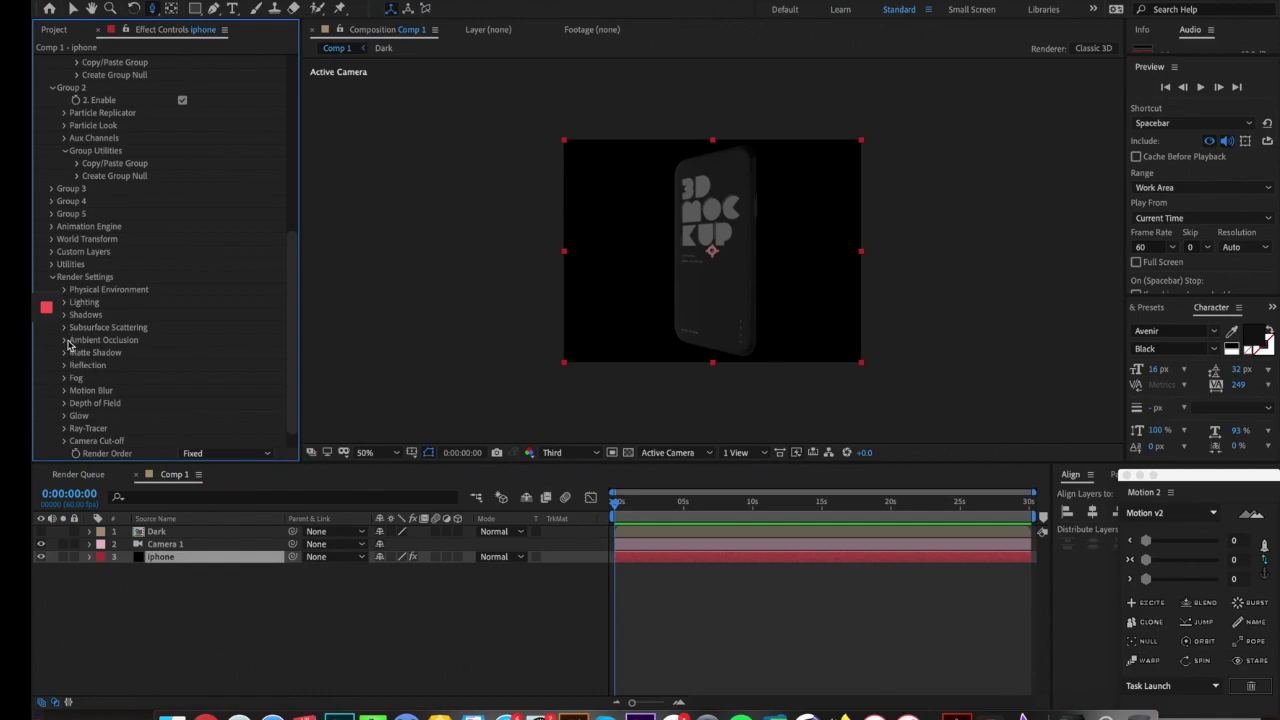
click(65, 305)
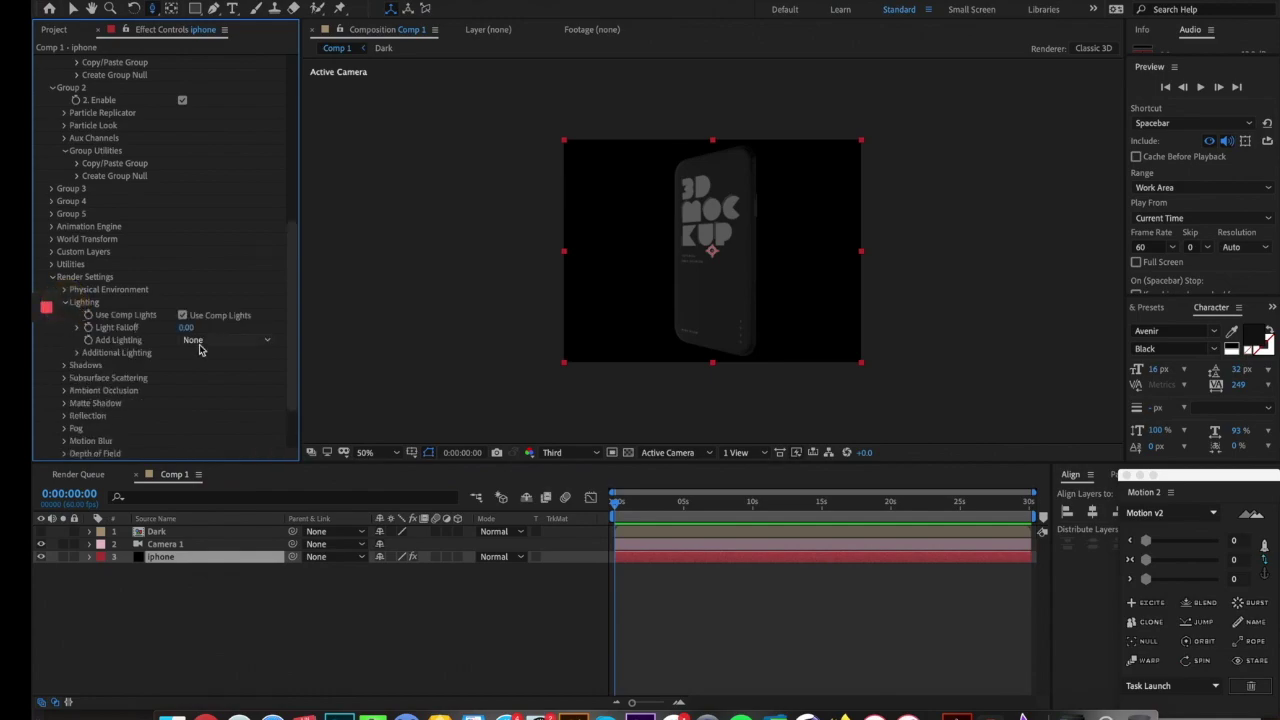
click(78, 353)
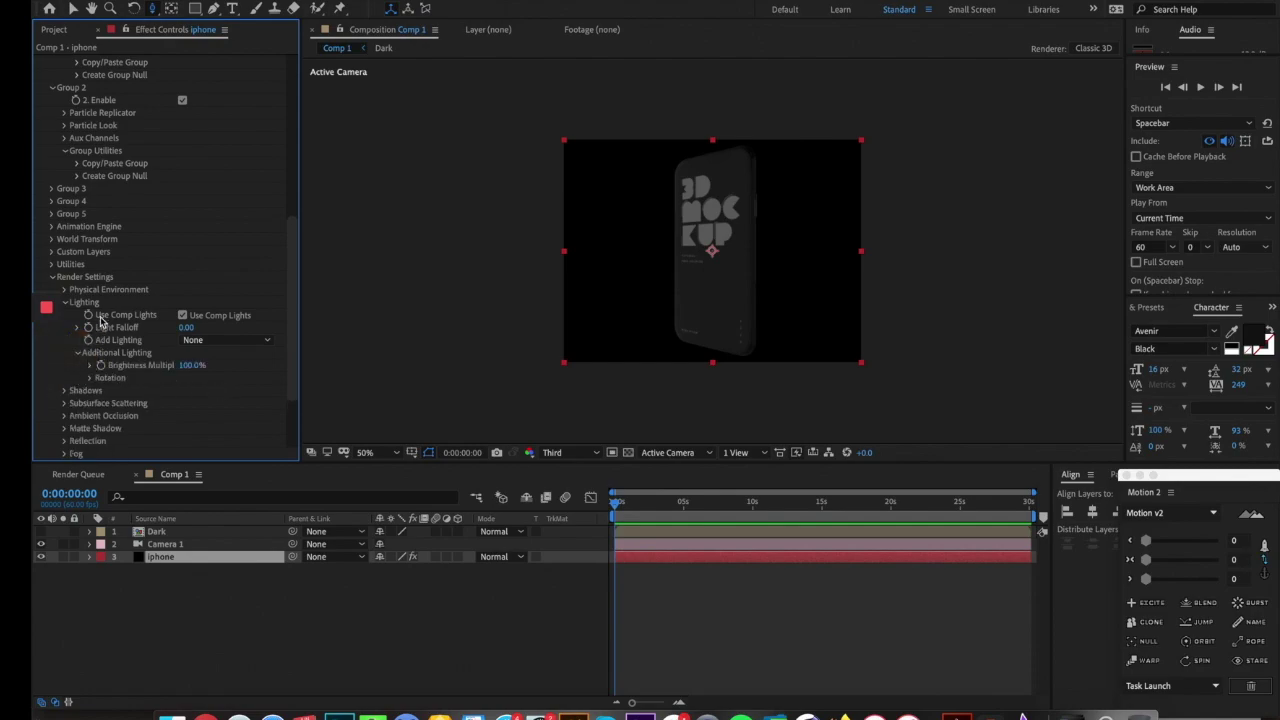
click(90, 378)
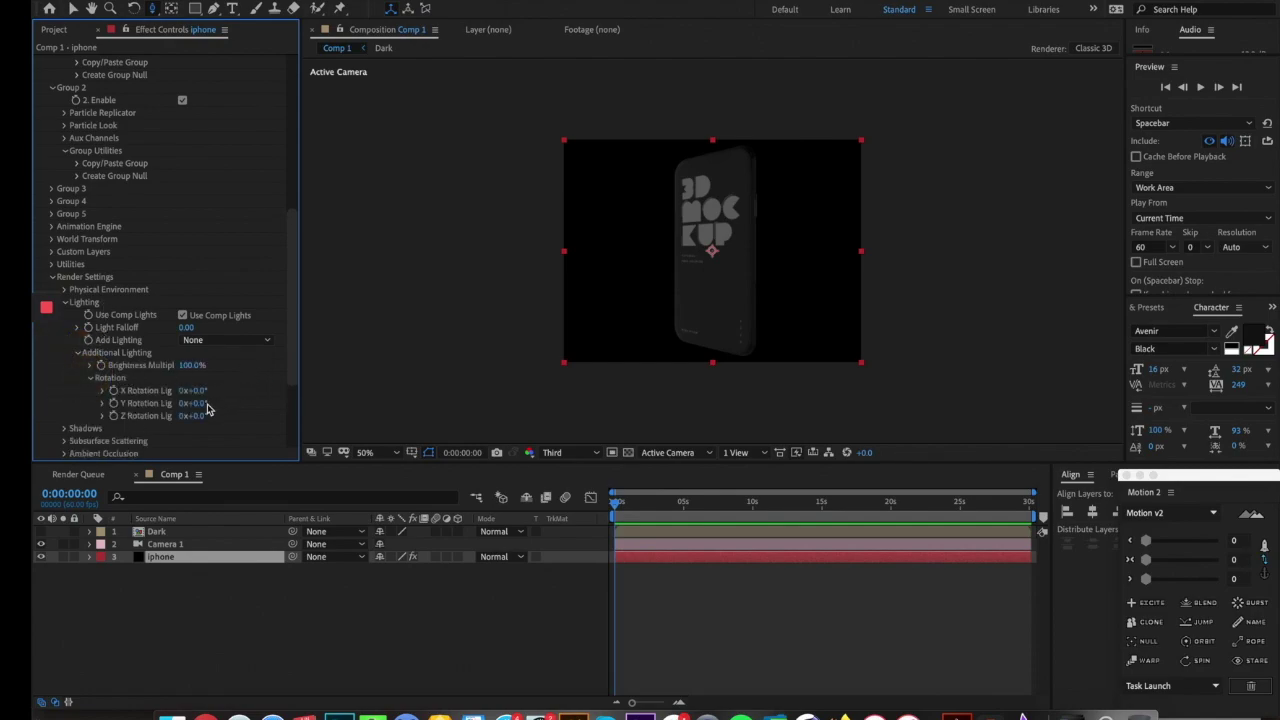
drag(203, 403, 497, 373)
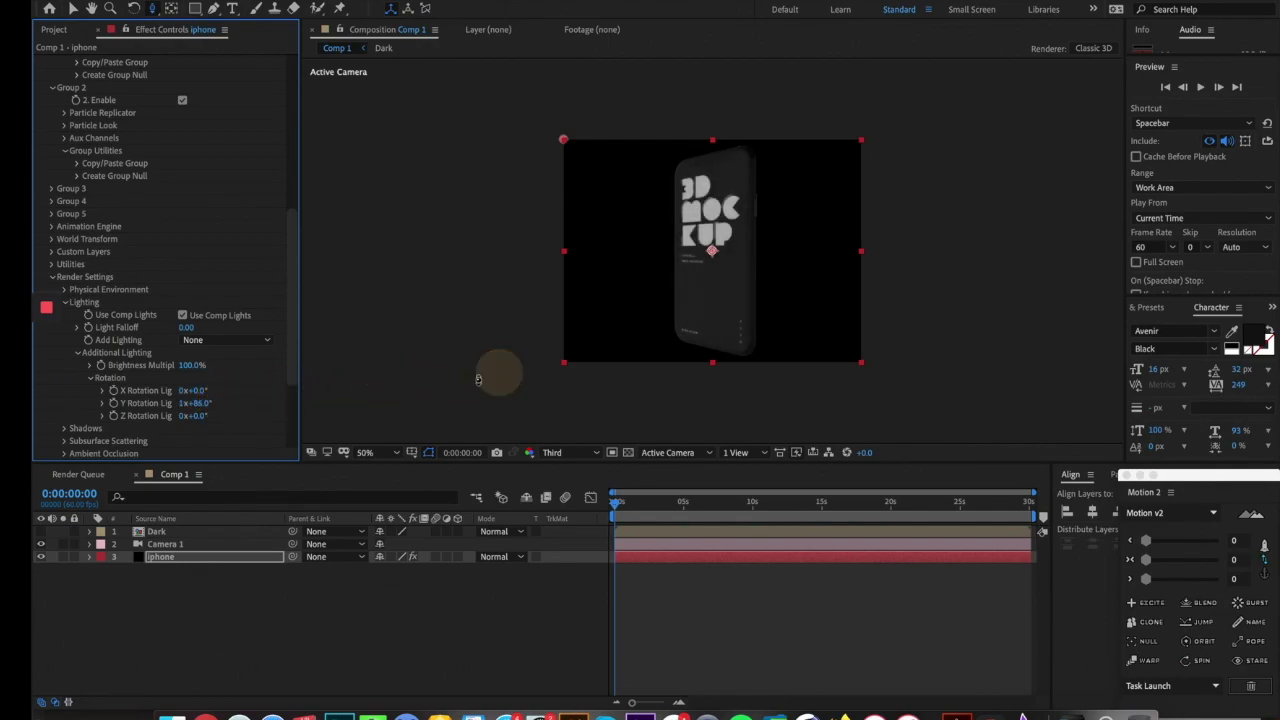
click(197, 390)
drag(197, 390, 232, 390)
key(slash)
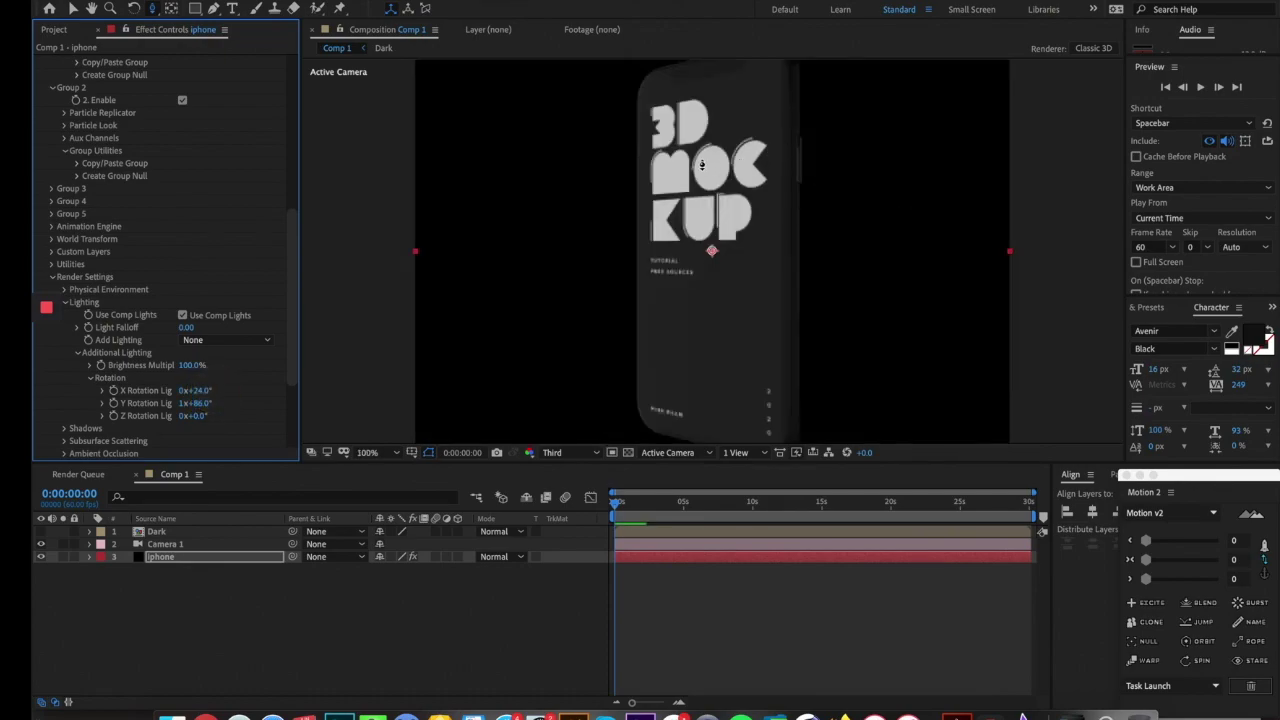
key(comma)
key(comma)
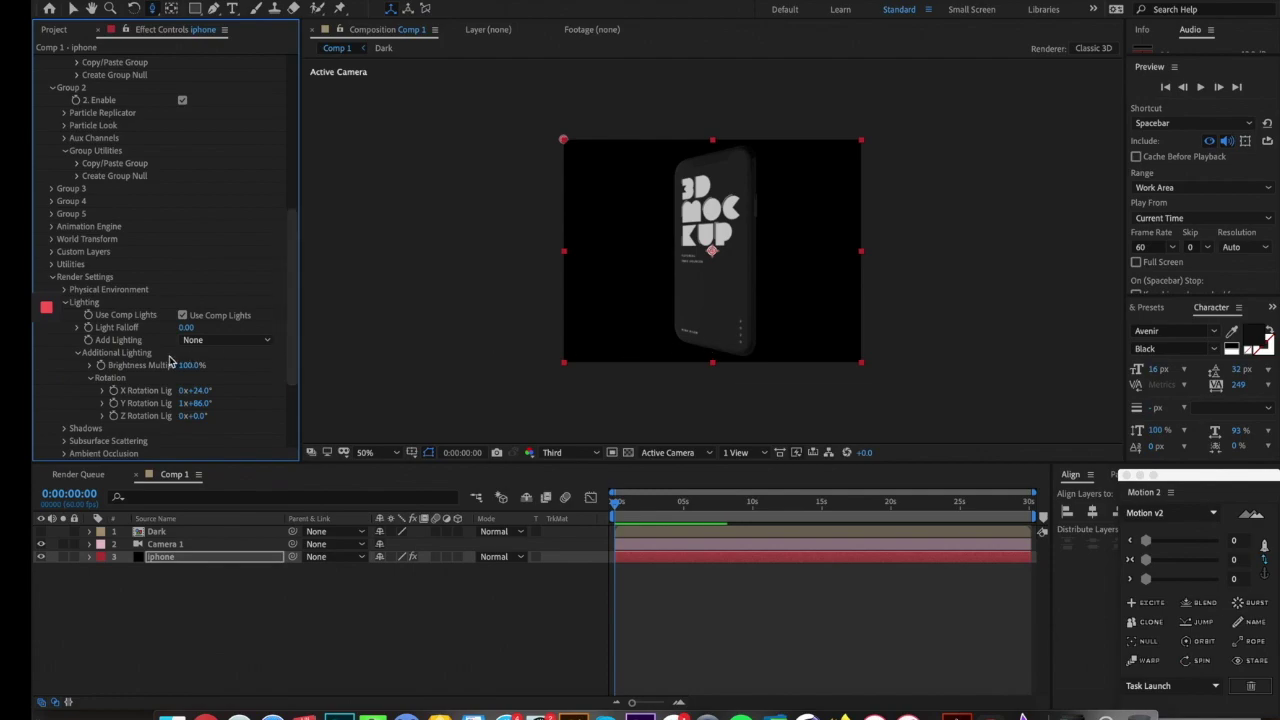
- Set the physical environment's exposure to 1.64 and its rotation to X 121°, Y 141° and Z 10° to shape the phone's reflections
click(68, 290)
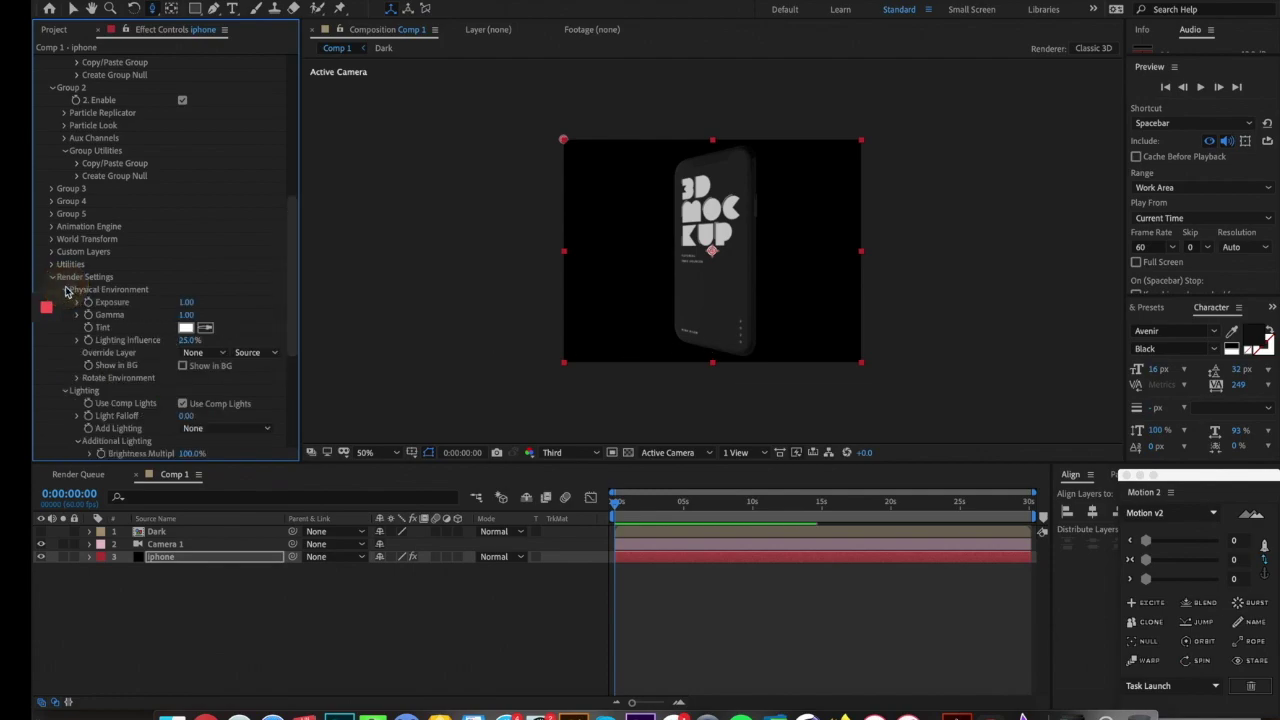
click(78, 379)
drag(200, 404, 248, 399)
key(/)
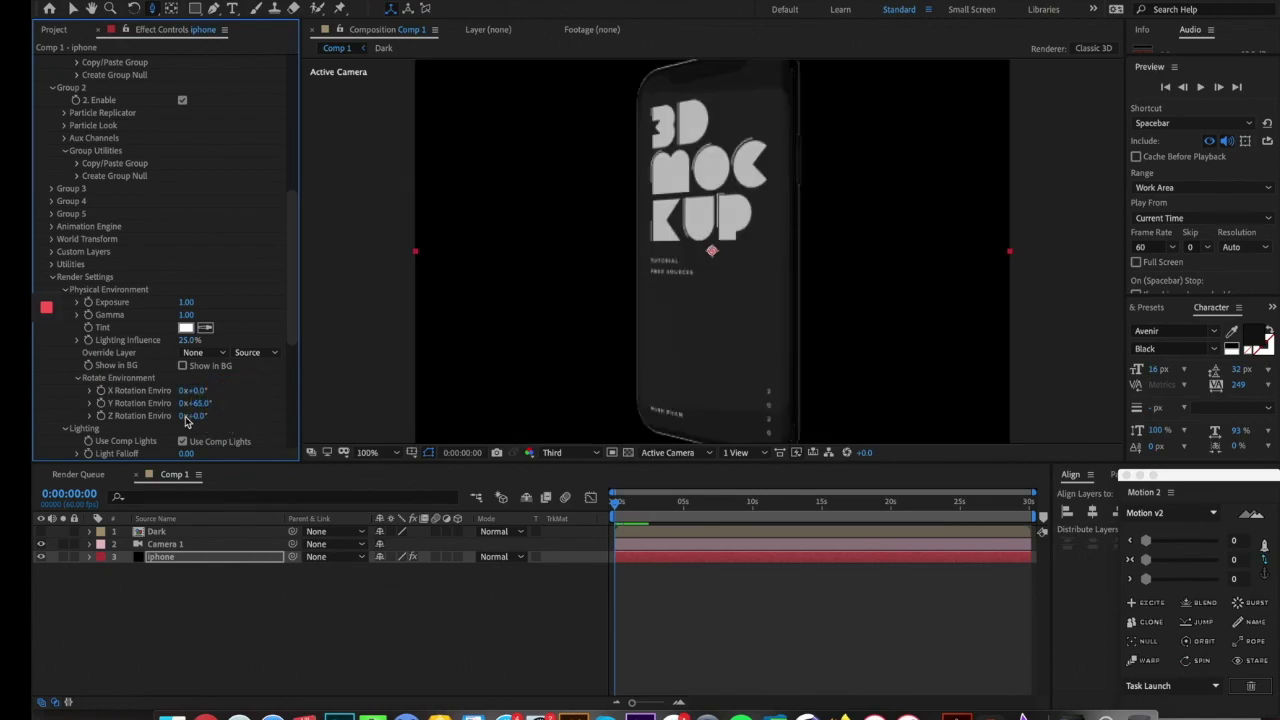
drag(196, 403, 270, 382)
drag(582, 241, 516, 220)
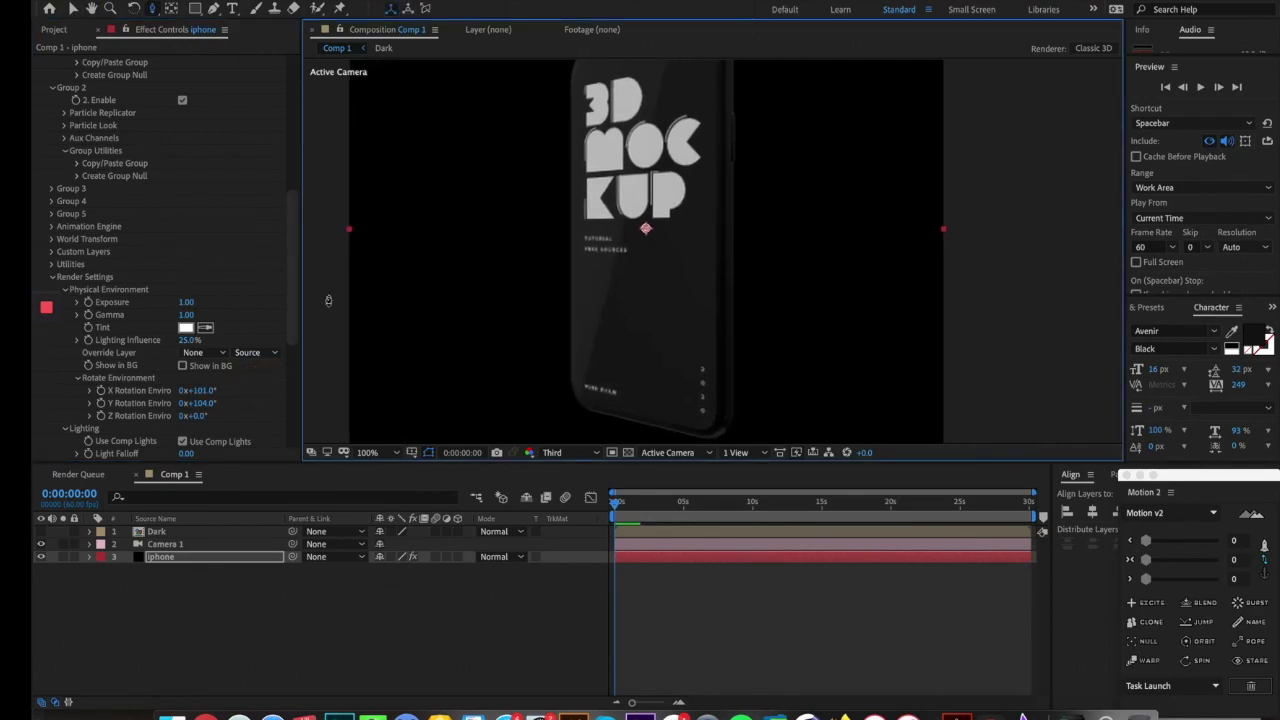
drag(630, 269, 621, 293)
drag(186, 301, 230, 292)
scroll(542, 255, down, 2)
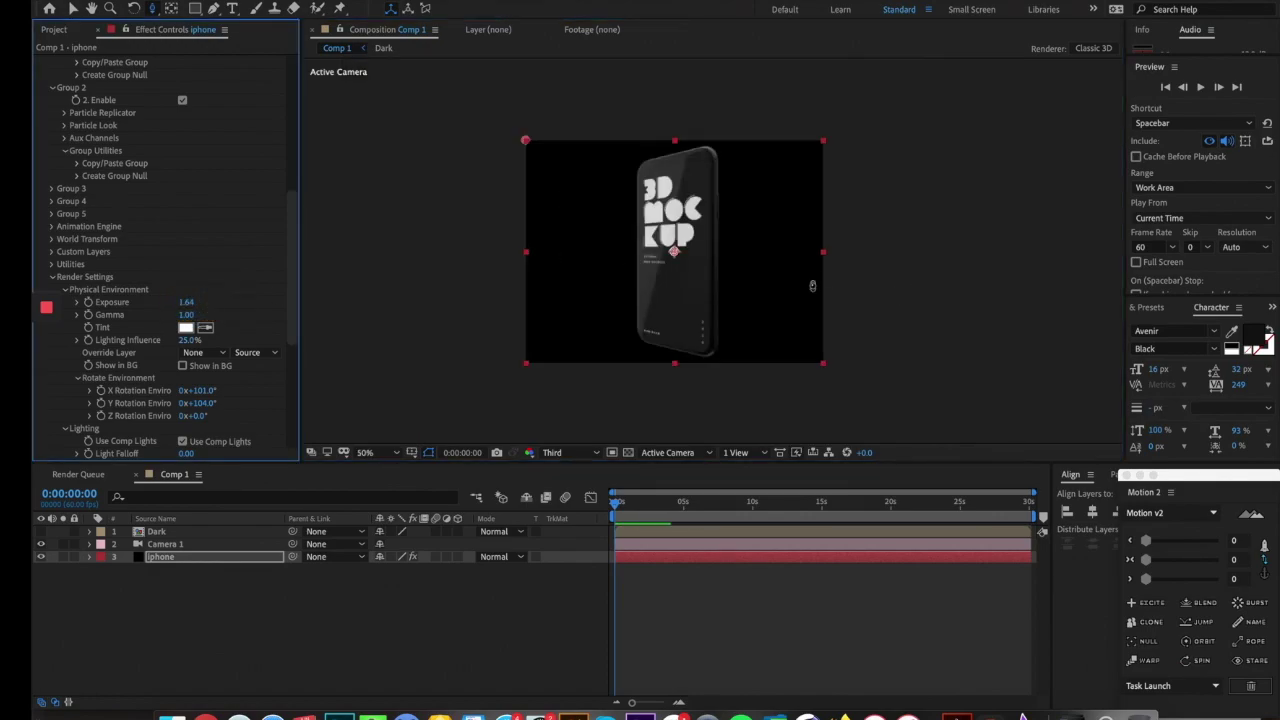
drag(204, 397, 250, 408)
key(slash)
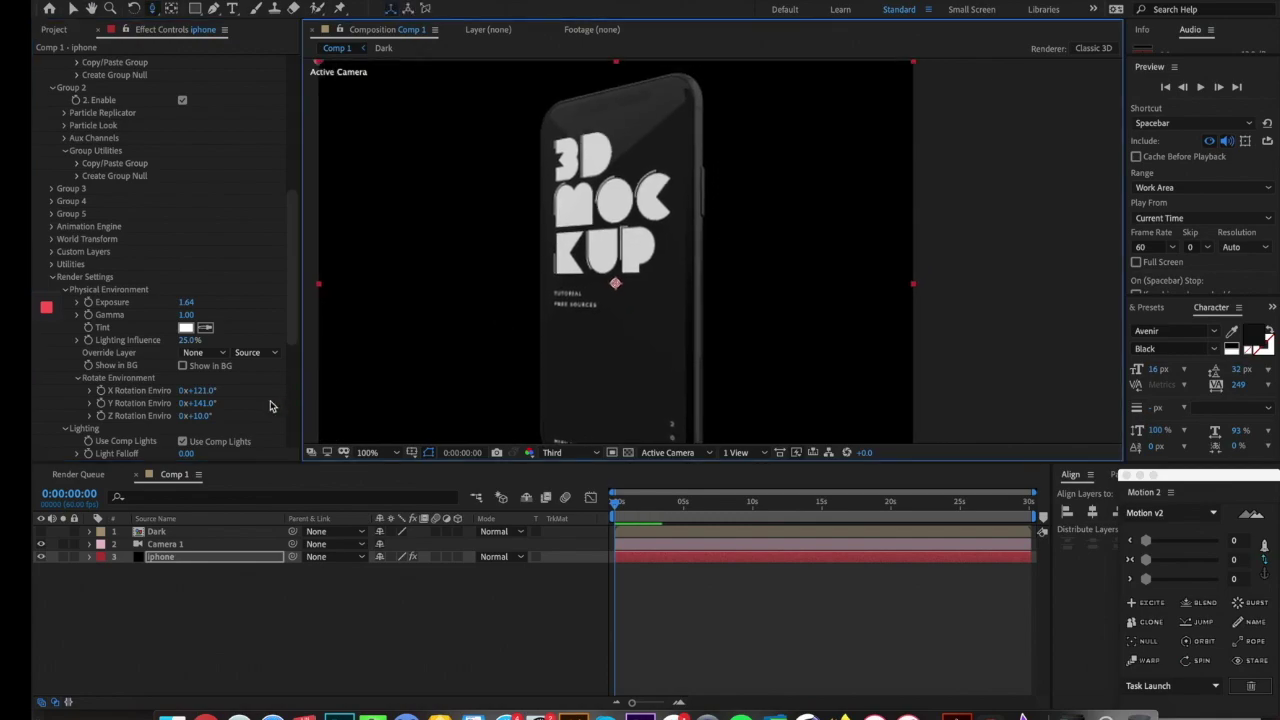
- Set the physical environment's Z rotation to 34° and its exposure to 2.36 in the Element render settings
mouse_move(205, 391)
mouse_down()
mouse_move(206, 380)
mouse_move(237, 382)
mouse_move(186, 380)
mouse_move(202, 380)
mouse_move(200, 414)
mouse_move(213, 405)
mouse_up()
scroll(612, 222, down, 2)
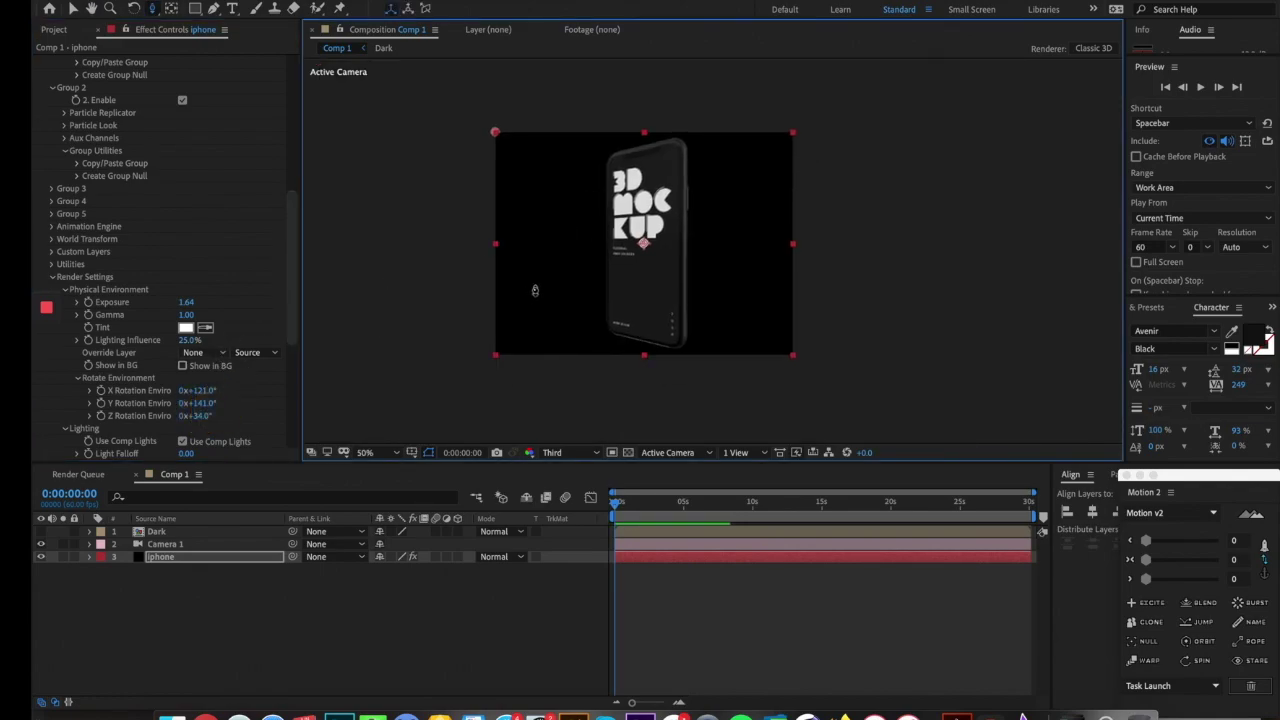
key(slash)
drag(187, 302, 240, 302)
- Switch the composition preview to Full resolution and inspect the phone's edges up close
key(comma)
key(comma)
click(566, 452)
click(561, 487)
key(slash)
drag(848, 268, 873, 227)
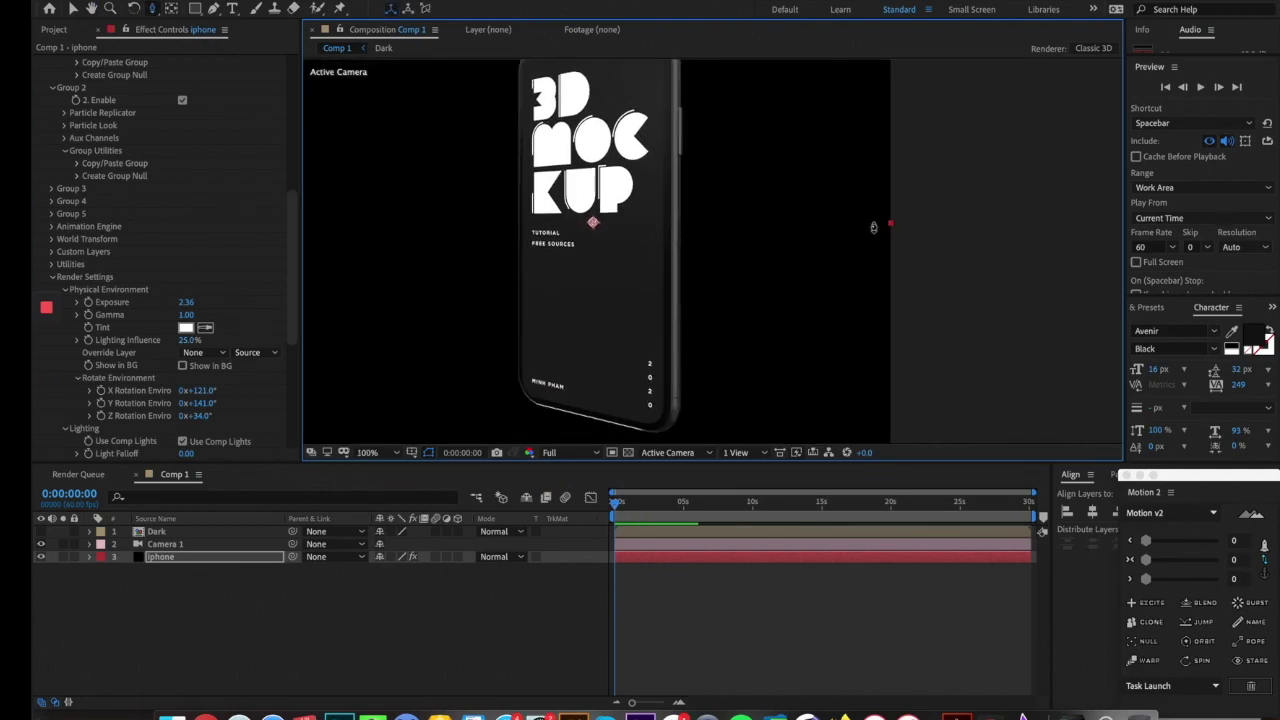
key(period)
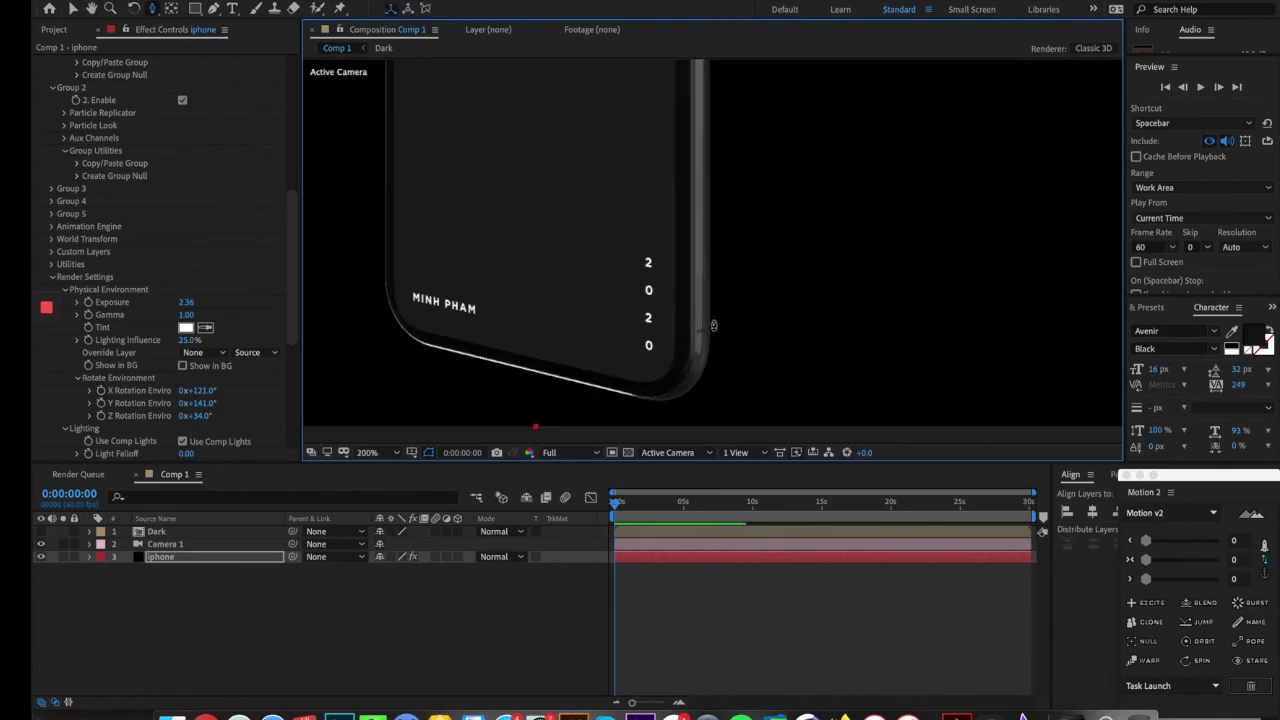
scroll(660, 333, down, 5)
scroll(660, 333, left, 3)
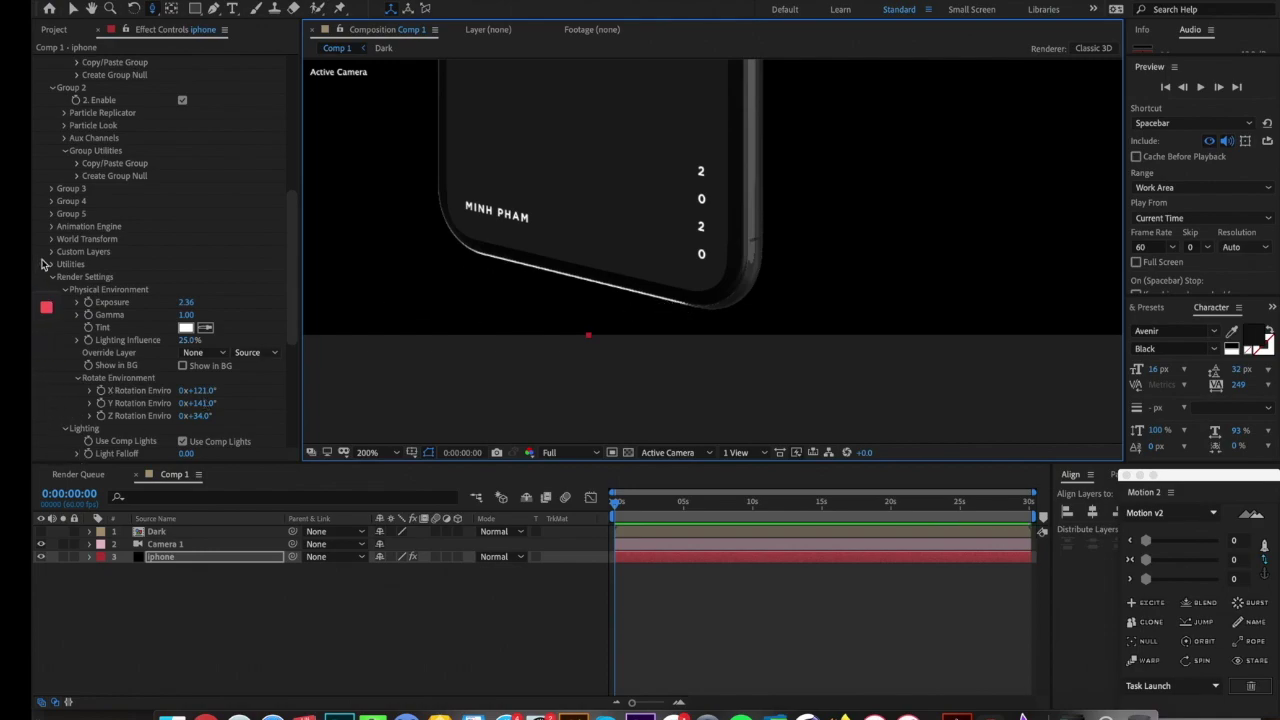
- Set Supersampling to 4 in the Element effect's output settings and inspect the phone's edges and screen artwork
drag(303, 310, 113, 368)
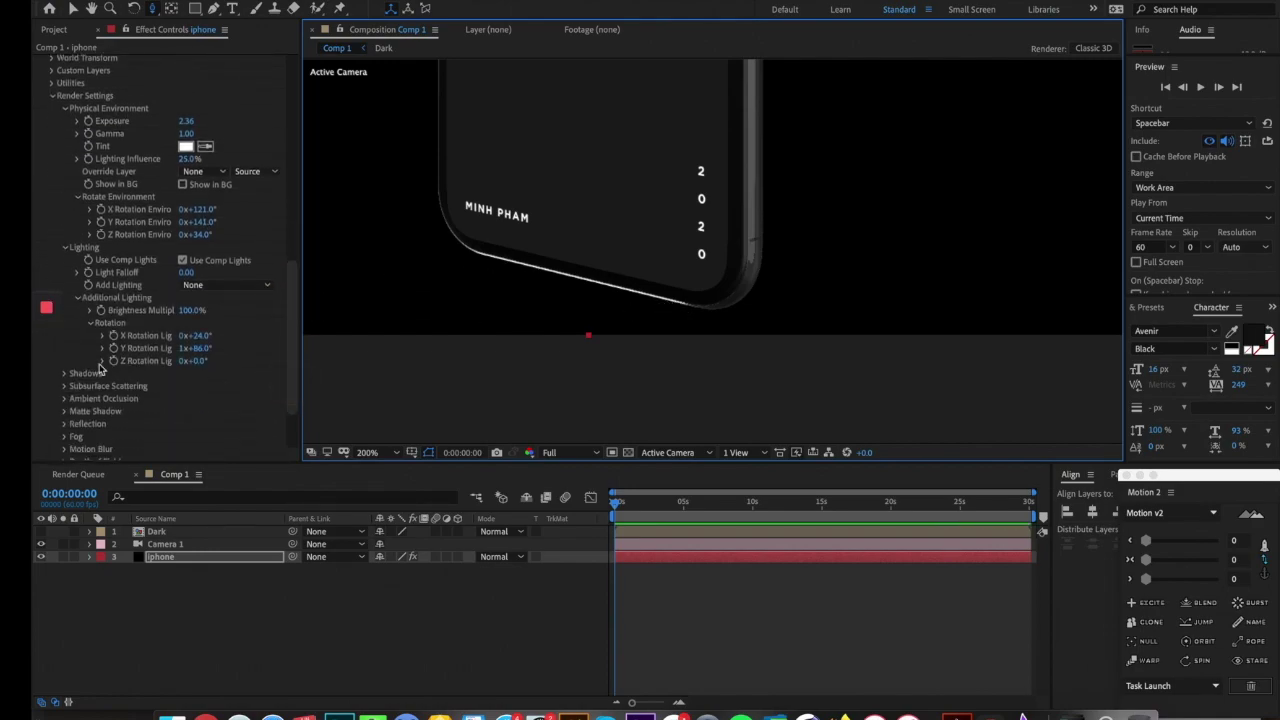
scroll(57, 432, down, 4)
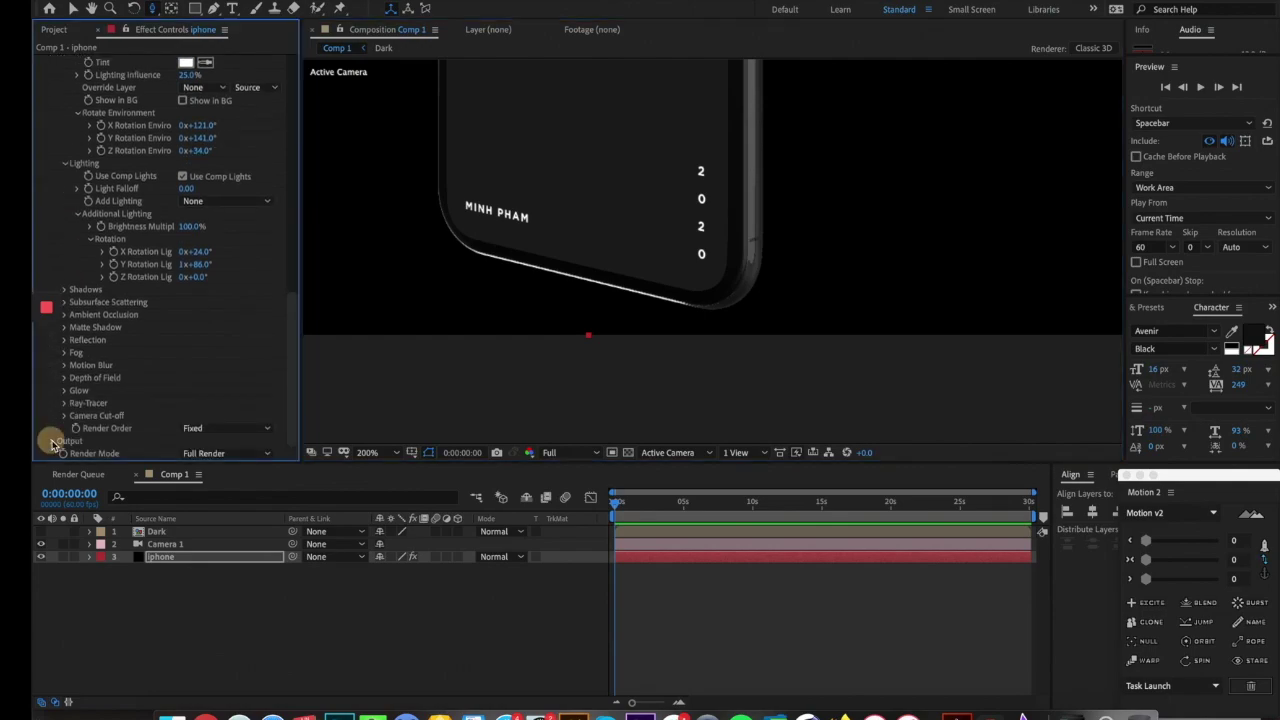
click(53, 441)
scroll(58, 380, down, 10)
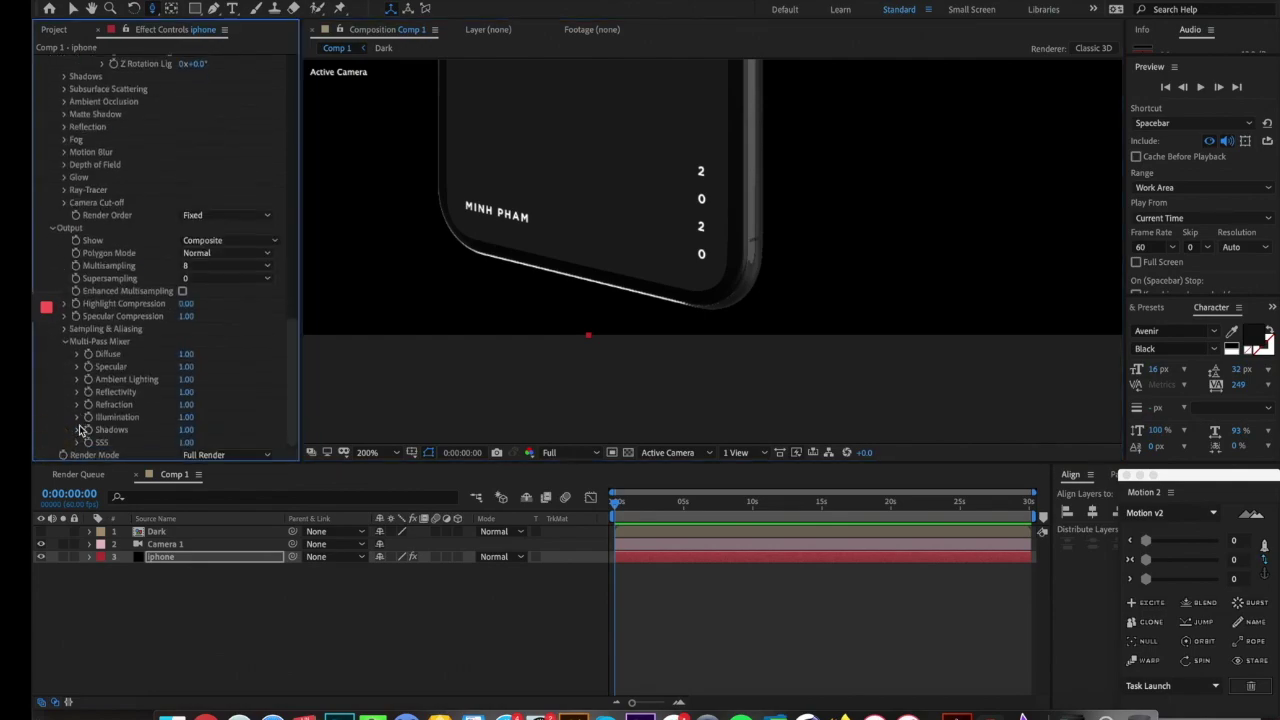
click(66, 328)
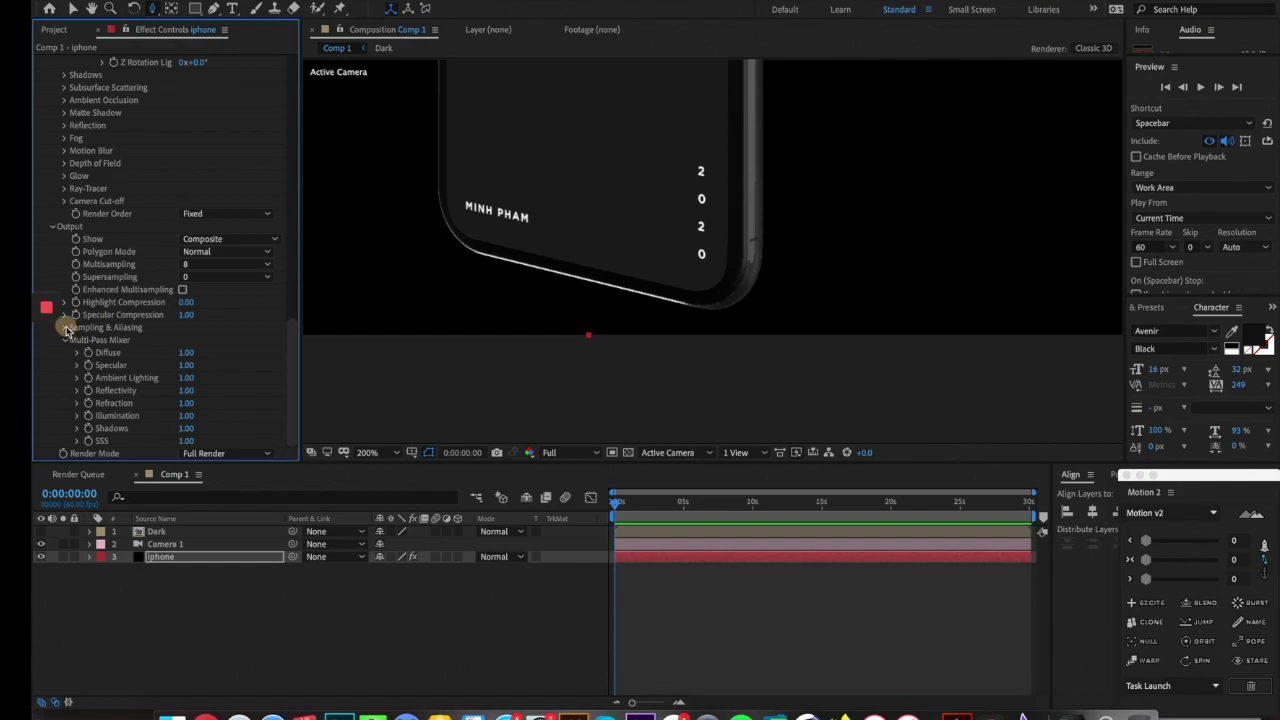
click(218, 345)
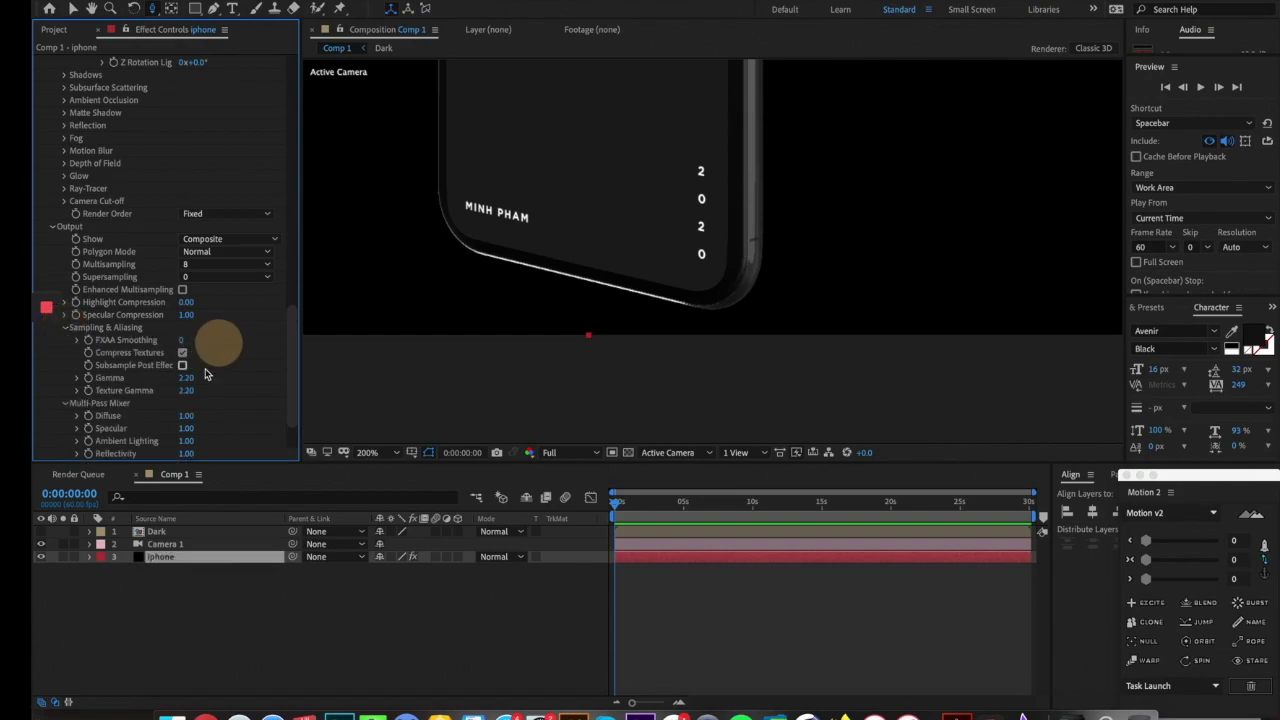
click(200, 277)
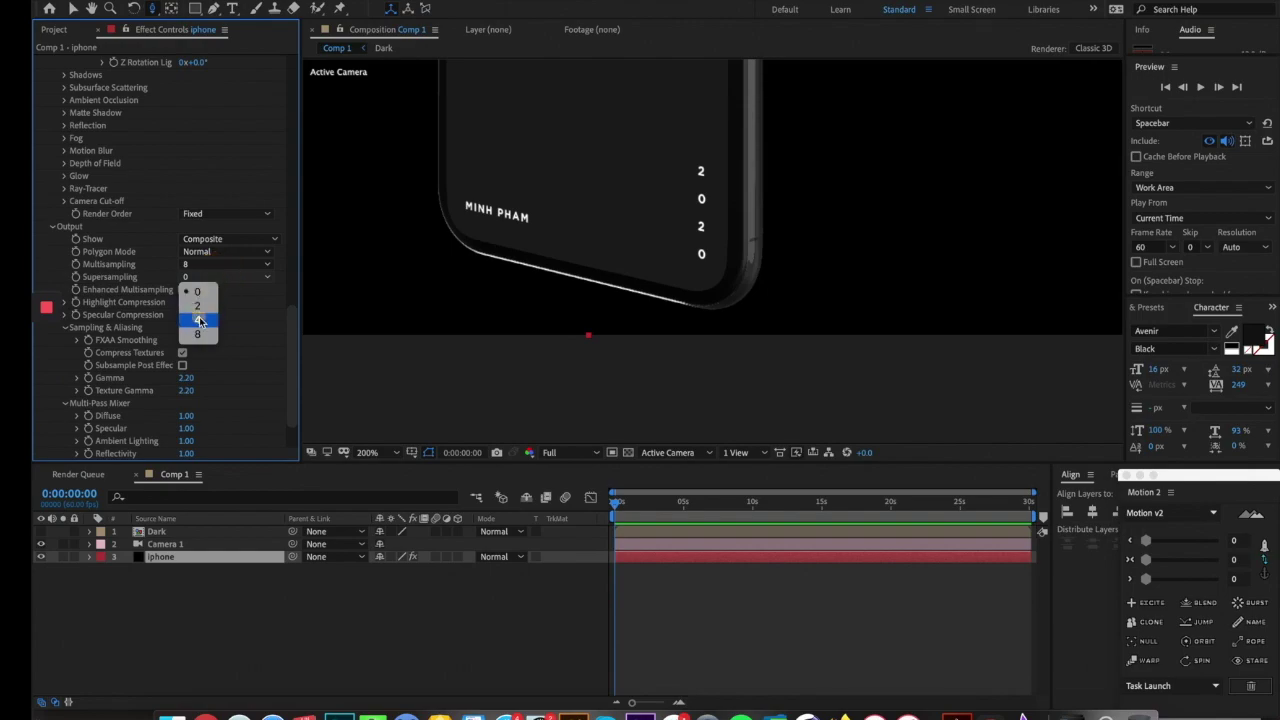
click(199, 320)
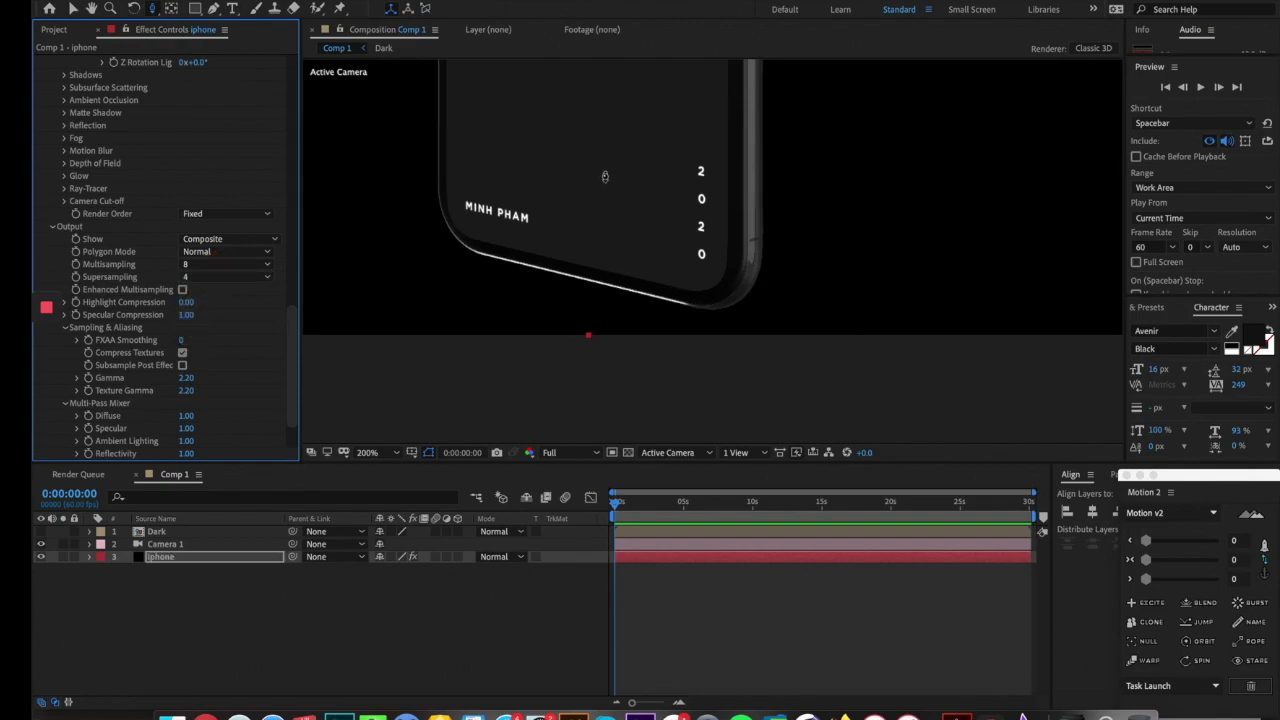
scroll(604, 177, up, 10)
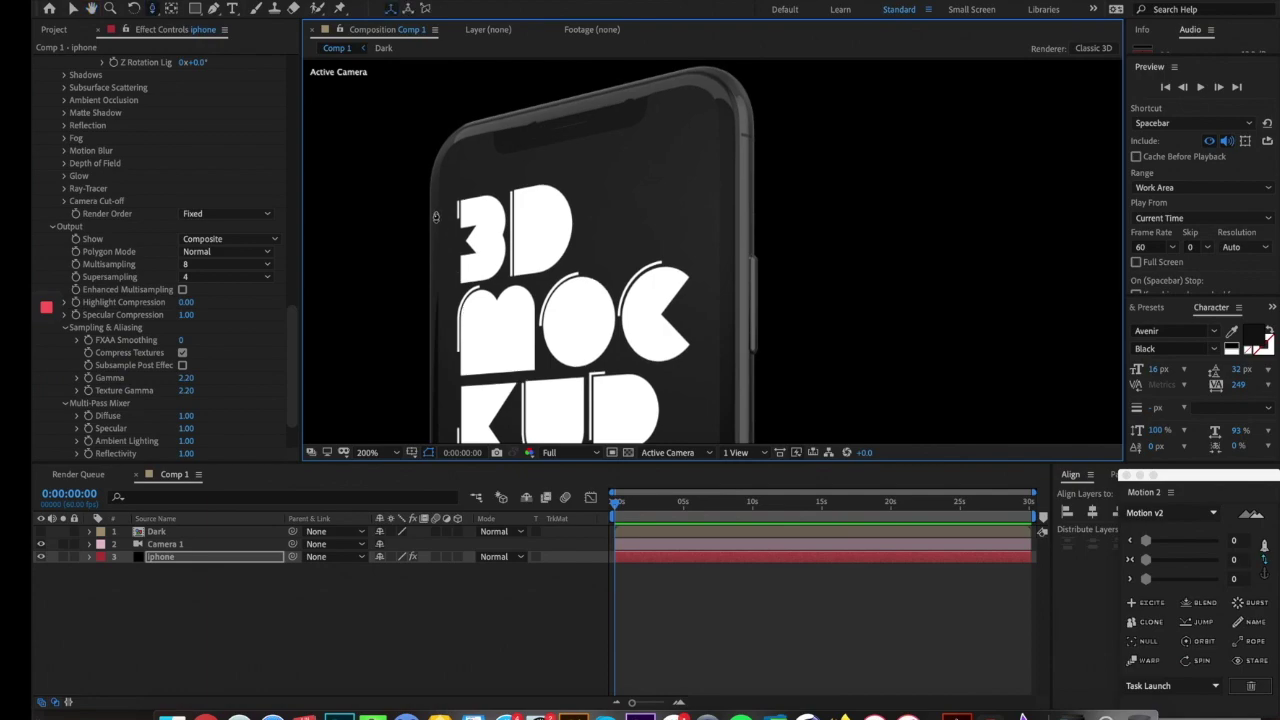
scroll(480, 179, down, 3)
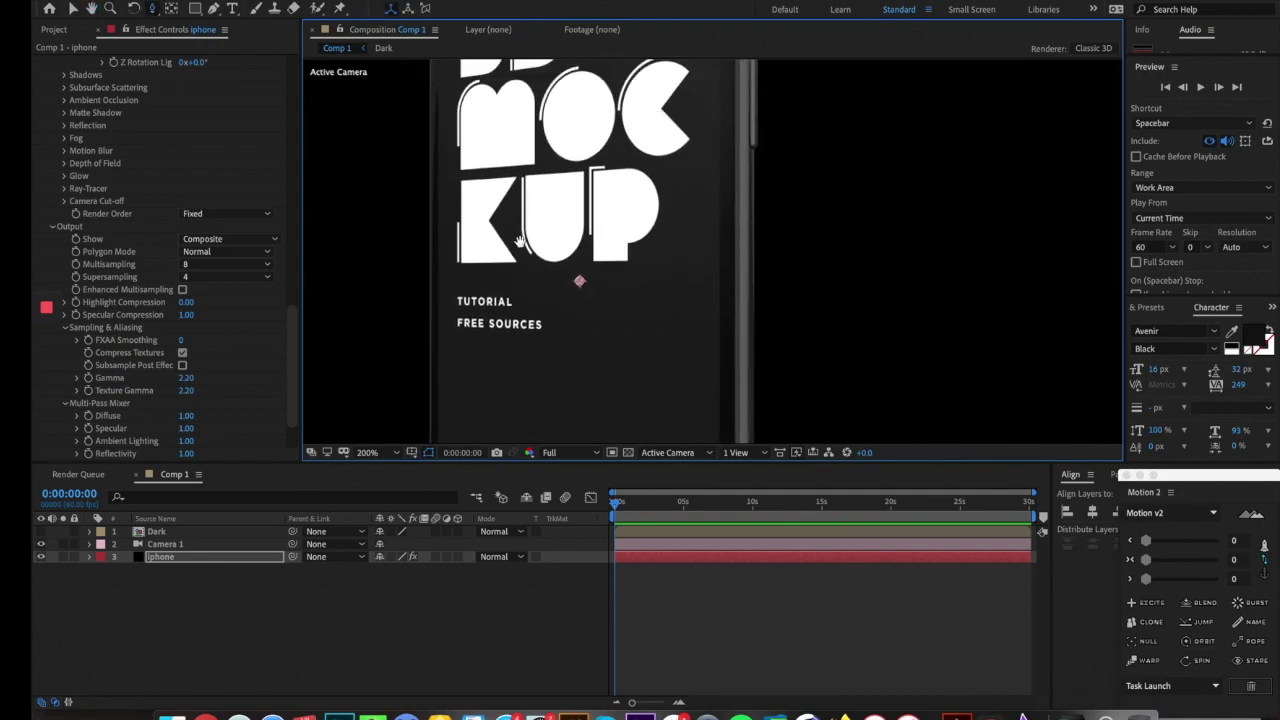
scroll(242, 290, up, 5)
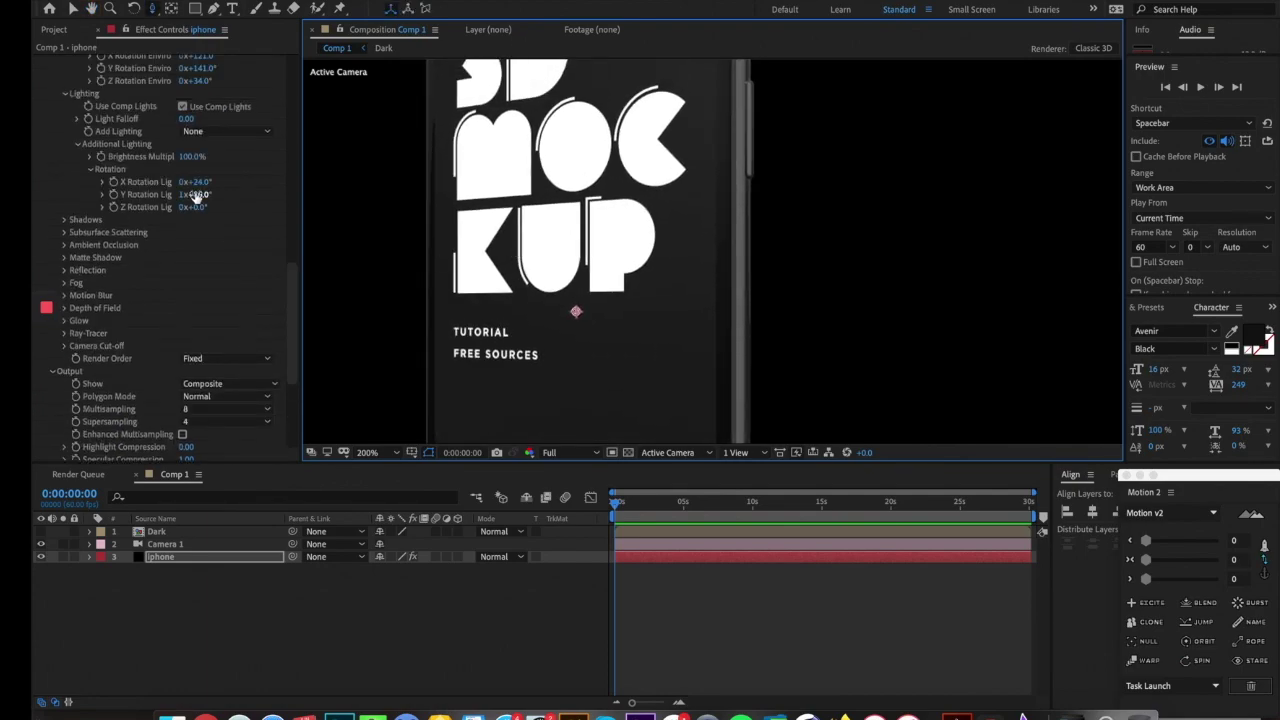
scroll(404, 235, down, 4)
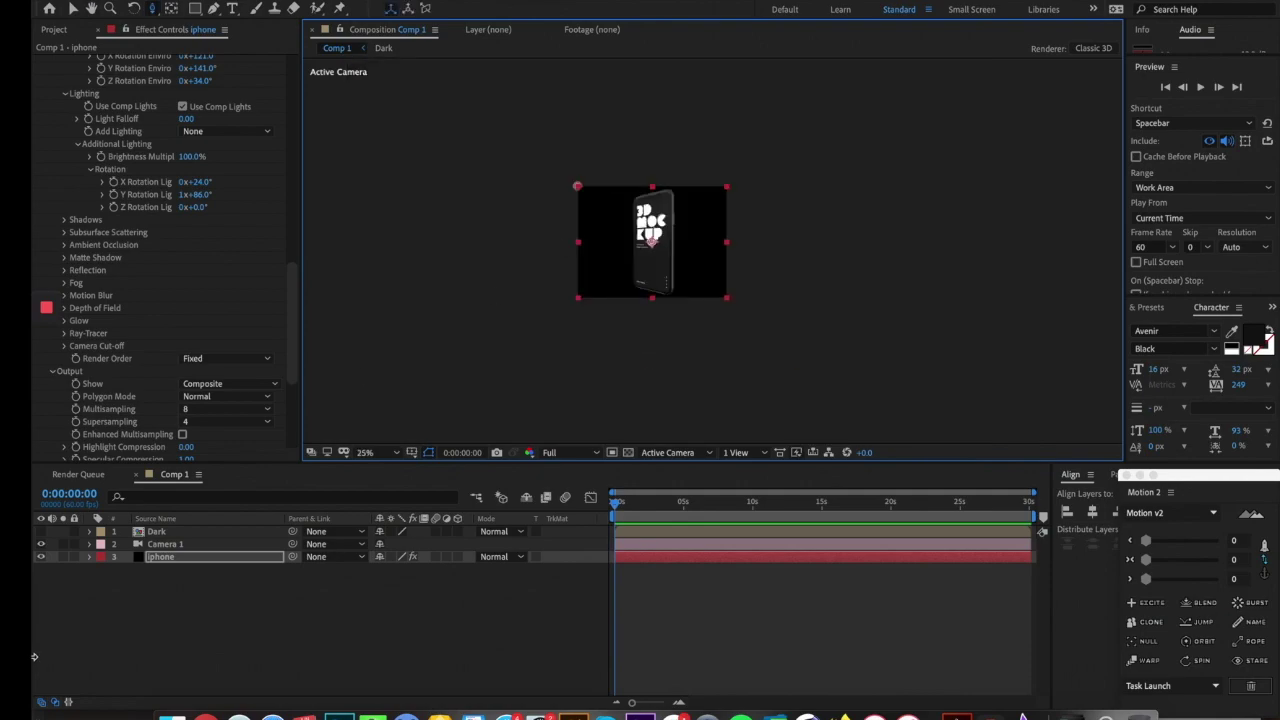
- Start keyframing Group 1's Y Rotation Particle on the iphone layer at 0:00, within its Particle Look rotation properties
scroll(80, 60, up, 1)
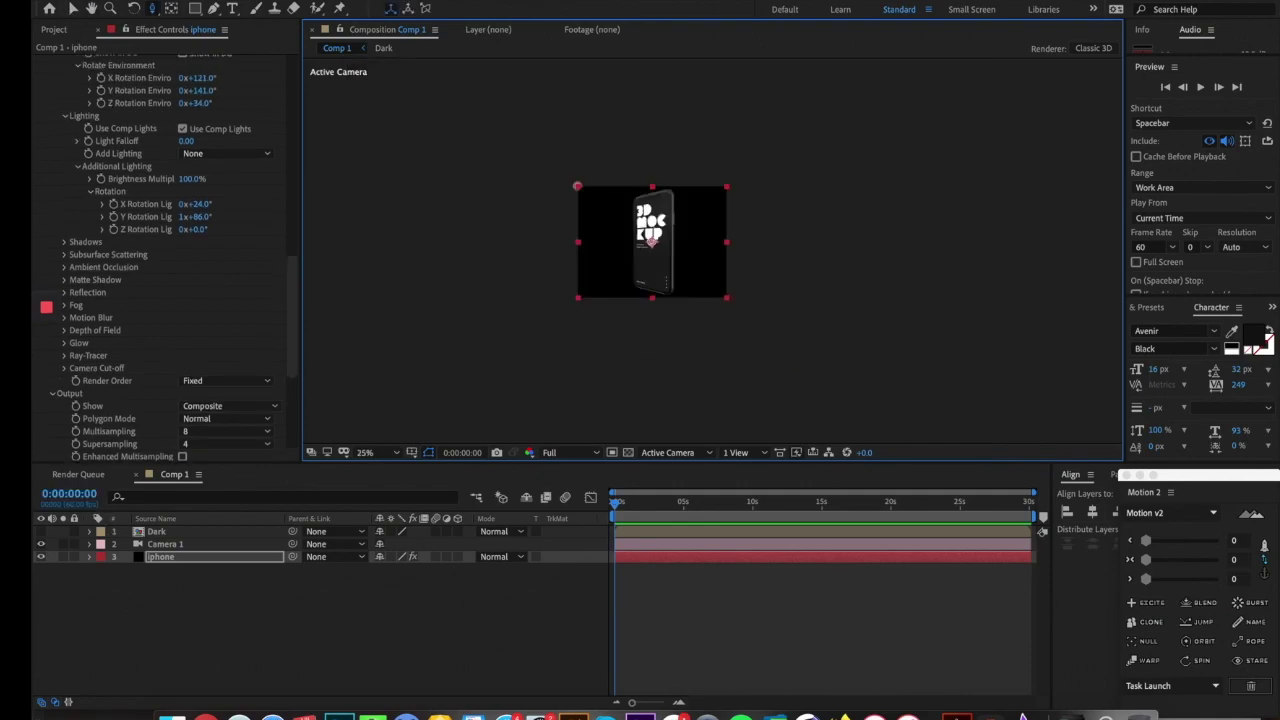
click(90, 556)
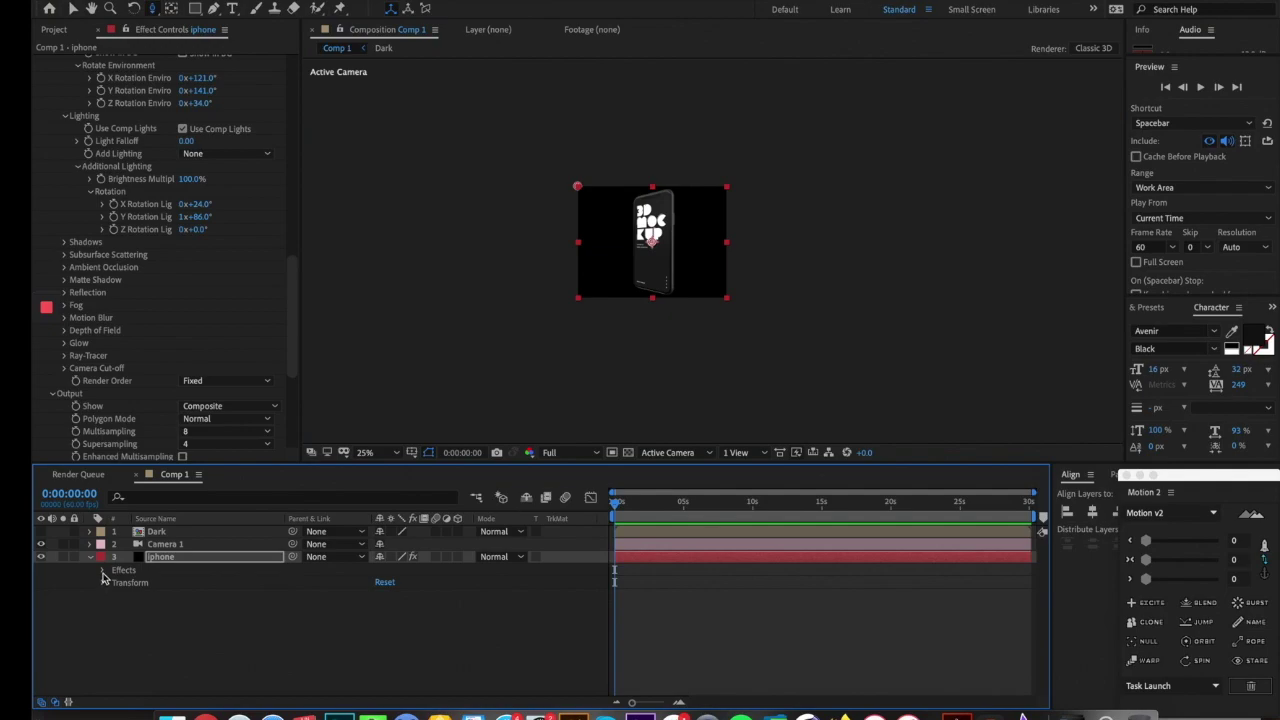
click(102, 570)
click(112, 583)
click(128, 558)
click(140, 597)
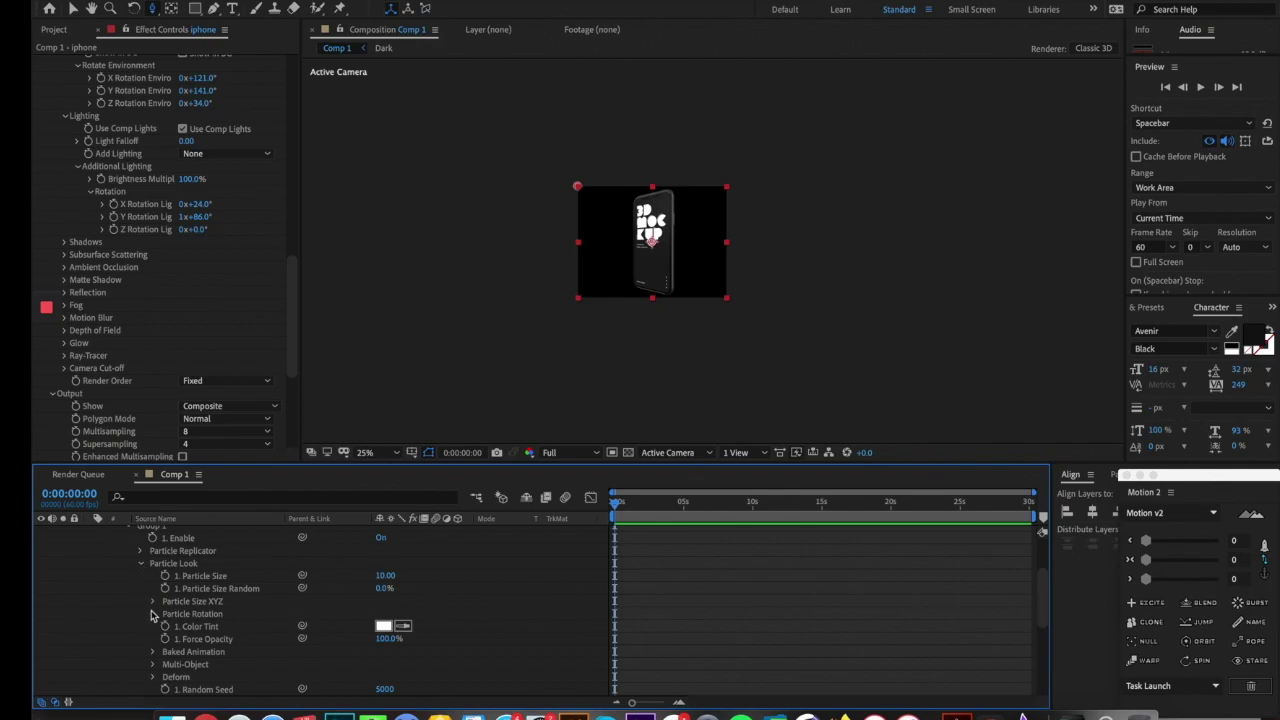
click(152, 614)
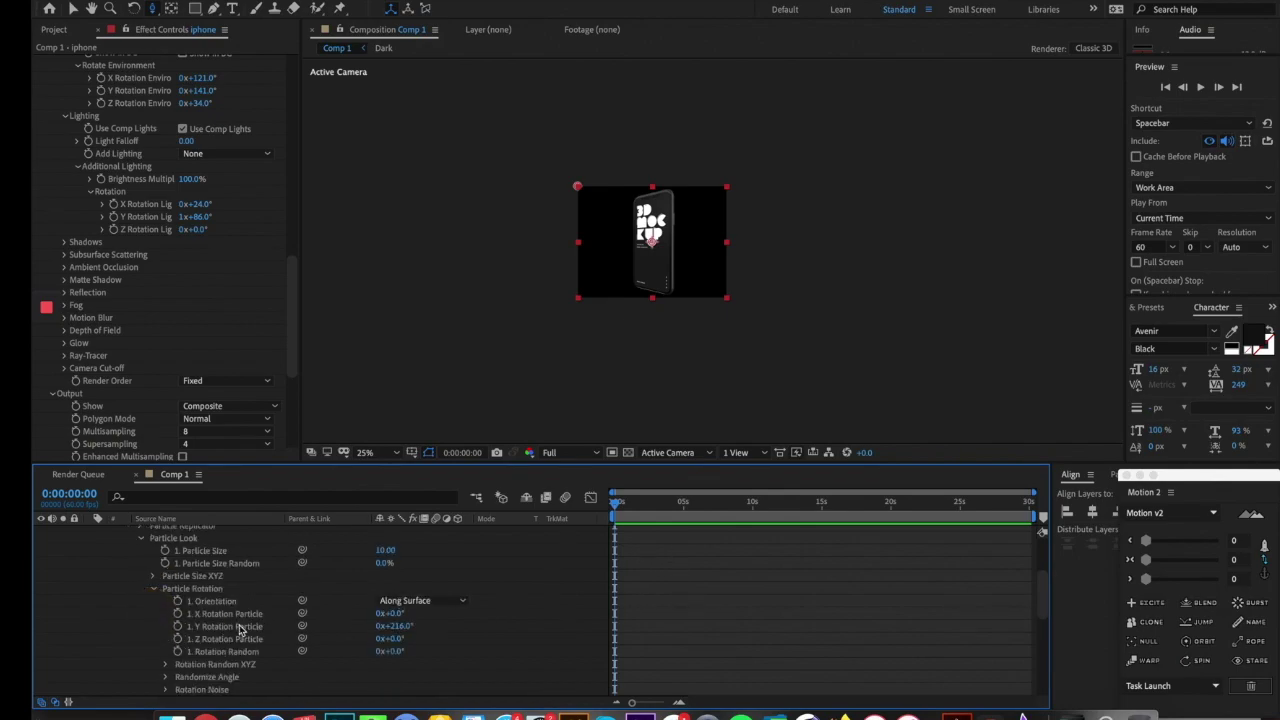
click(177, 625)
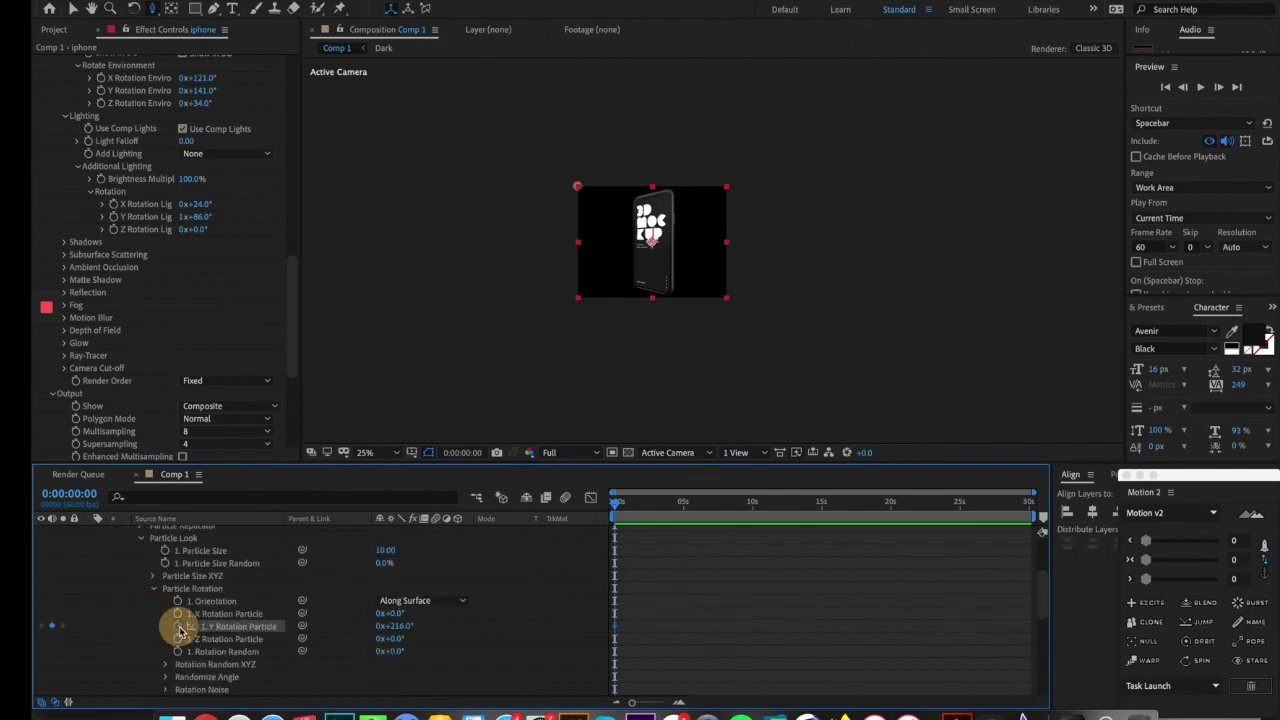
- Add a second Y Rotation Particle keyframe about 3.5 seconds in, and set the keyframe at 0:00 to 243°
click(663, 512)
click(52, 625)
key(Home)
key(period)
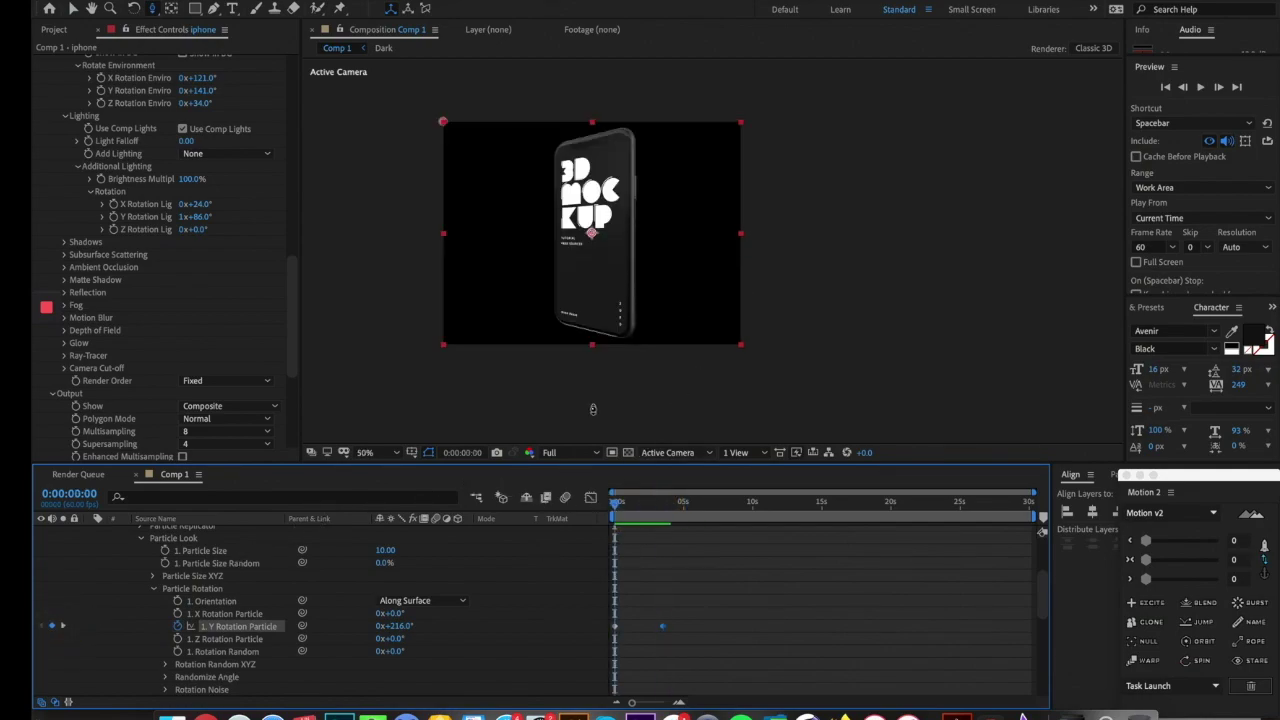
key(period)
drag(392, 625, 365, 626)
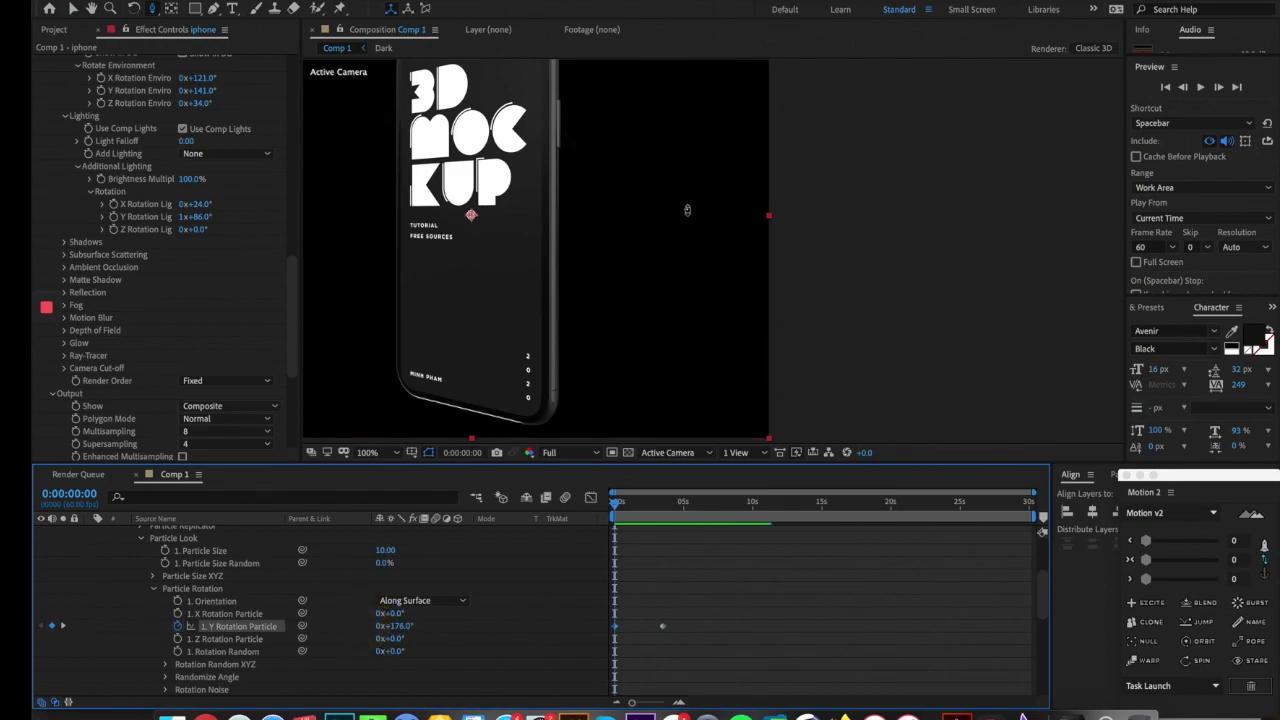
drag(390, 625, 418, 625)
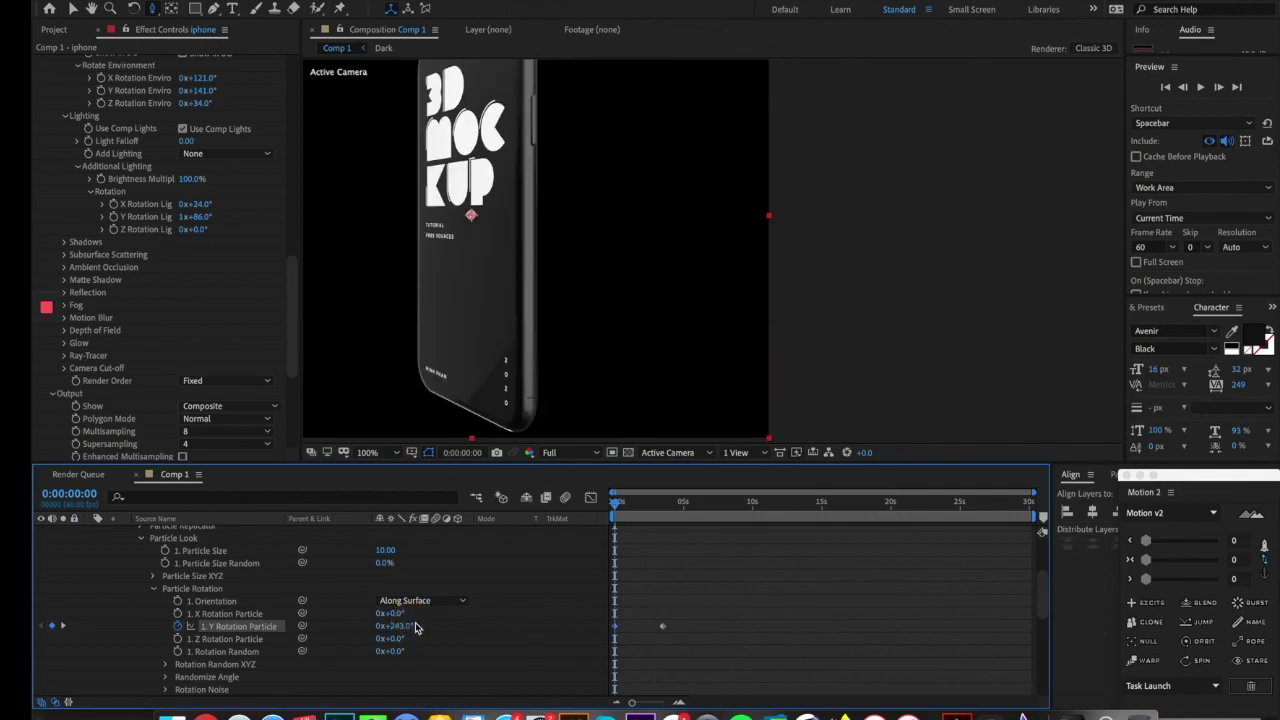
- Lower the composition preview to Quarter resolution and play back the phone's rotation animation
scroll(592, 308, down, 2)
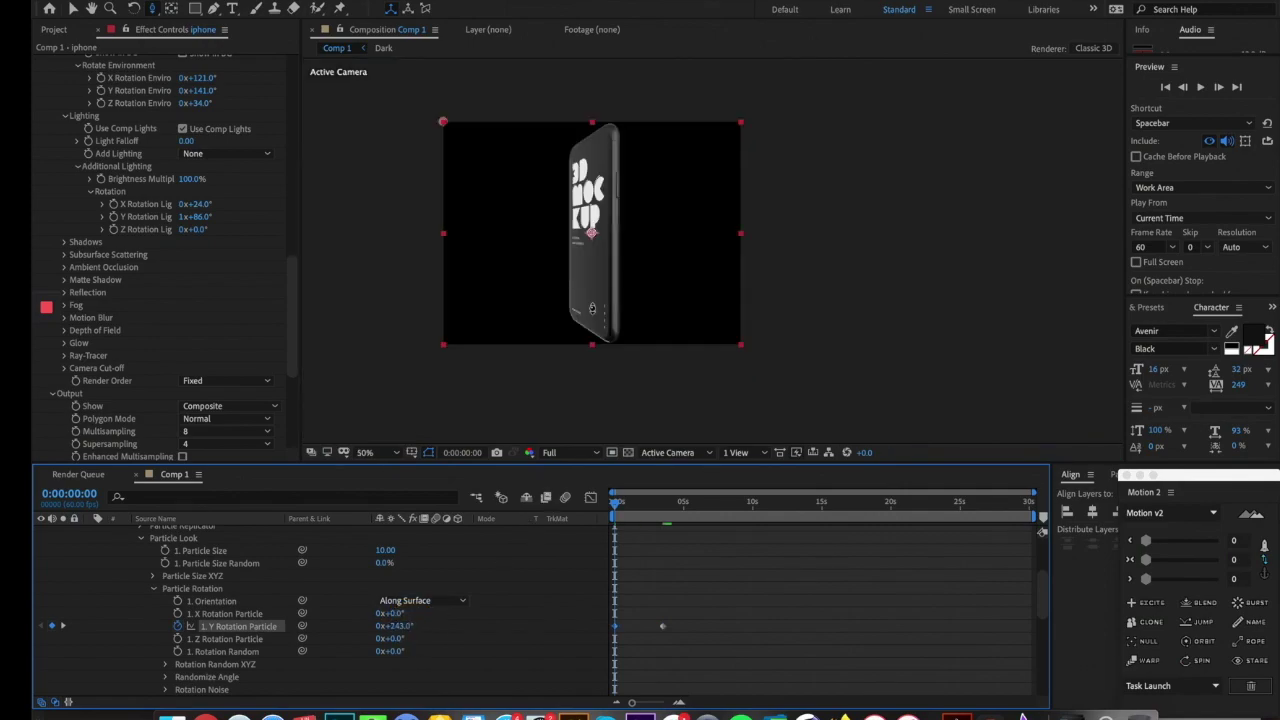
click(553, 456)
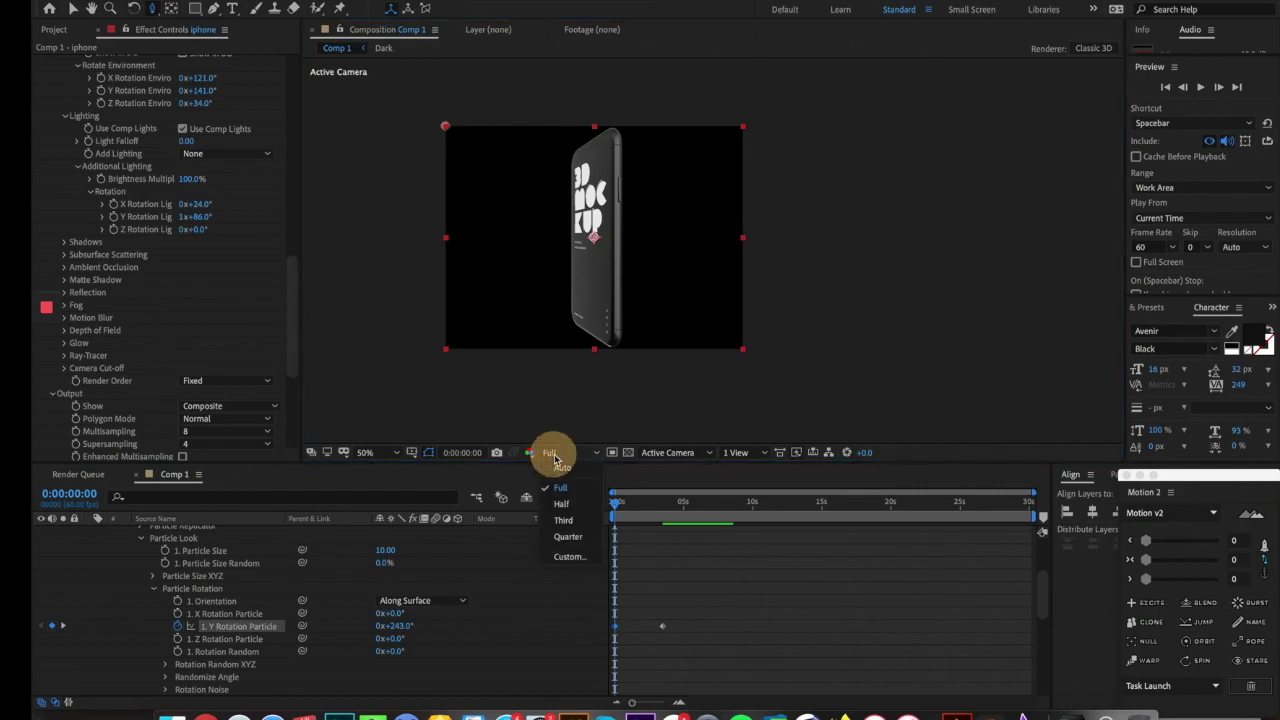
click(566, 536)
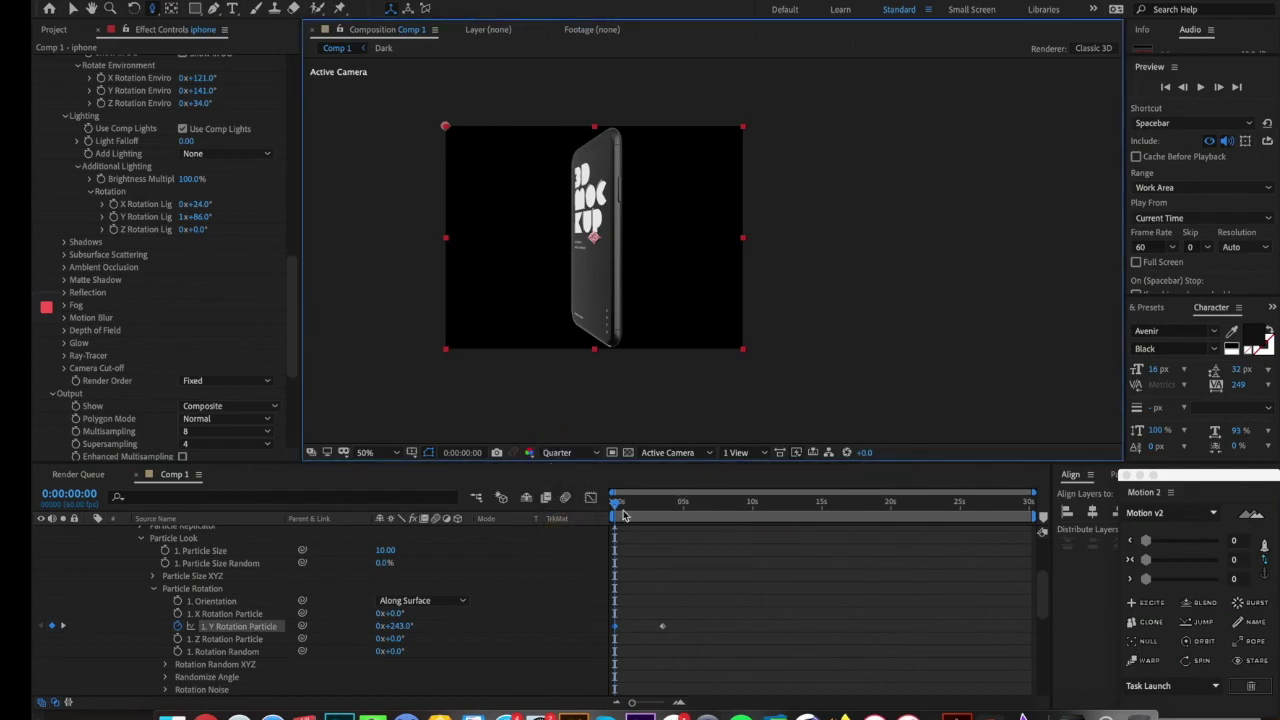
key(space)
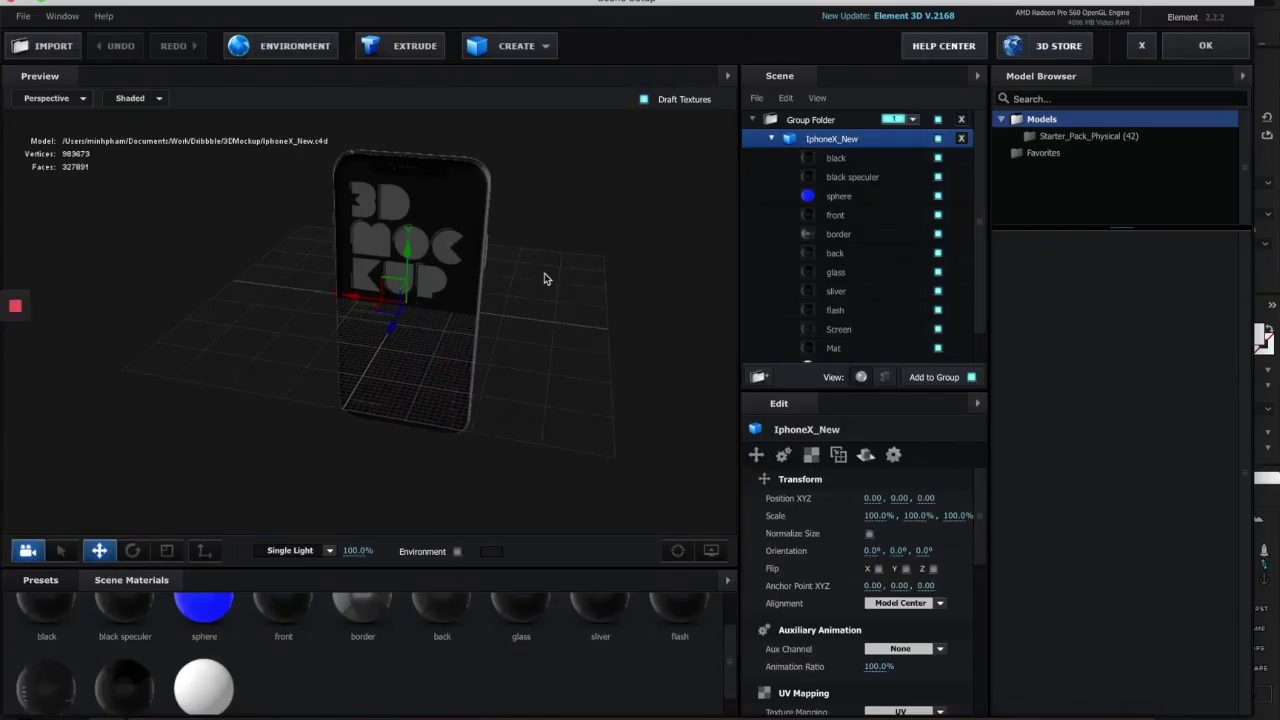
- Create a plane model in the Element scene and lower it to Y -3.14 beneath the phone
drag(505, 303, 530, 222)
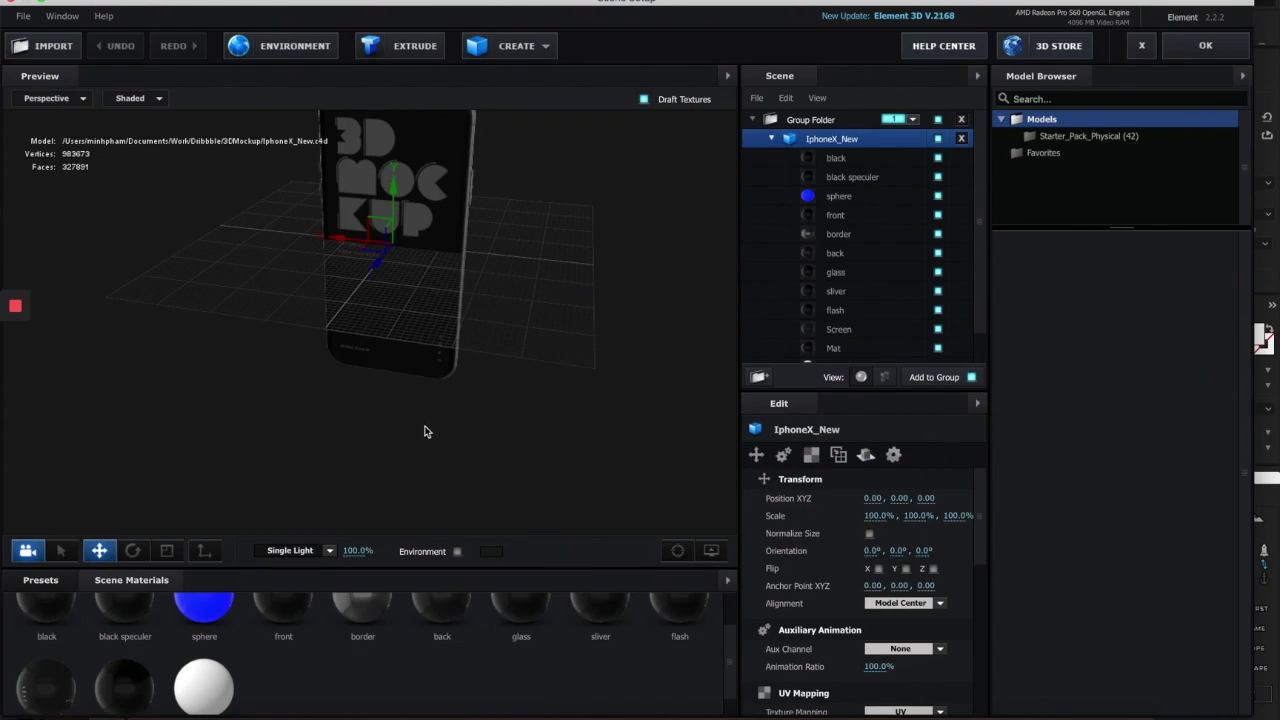
click(543, 45)
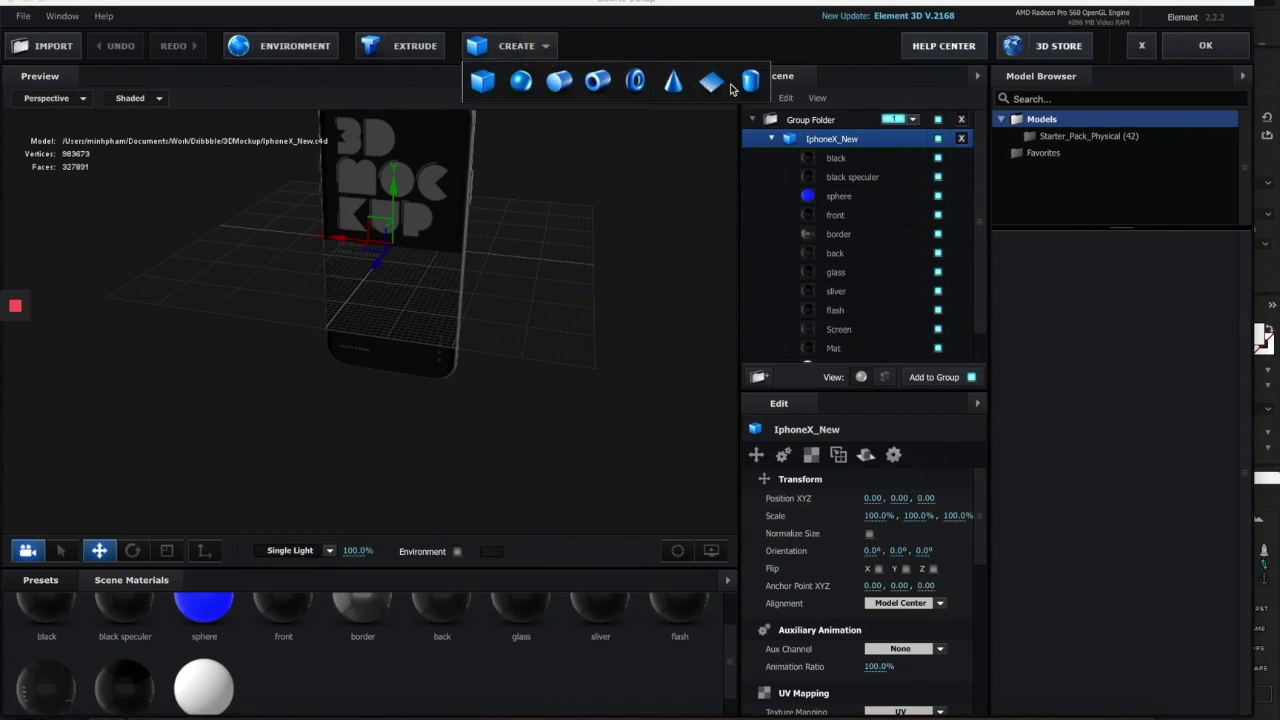
click(713, 88)
drag(393, 215, 394, 345)
drag(491, 366, 517, 403)
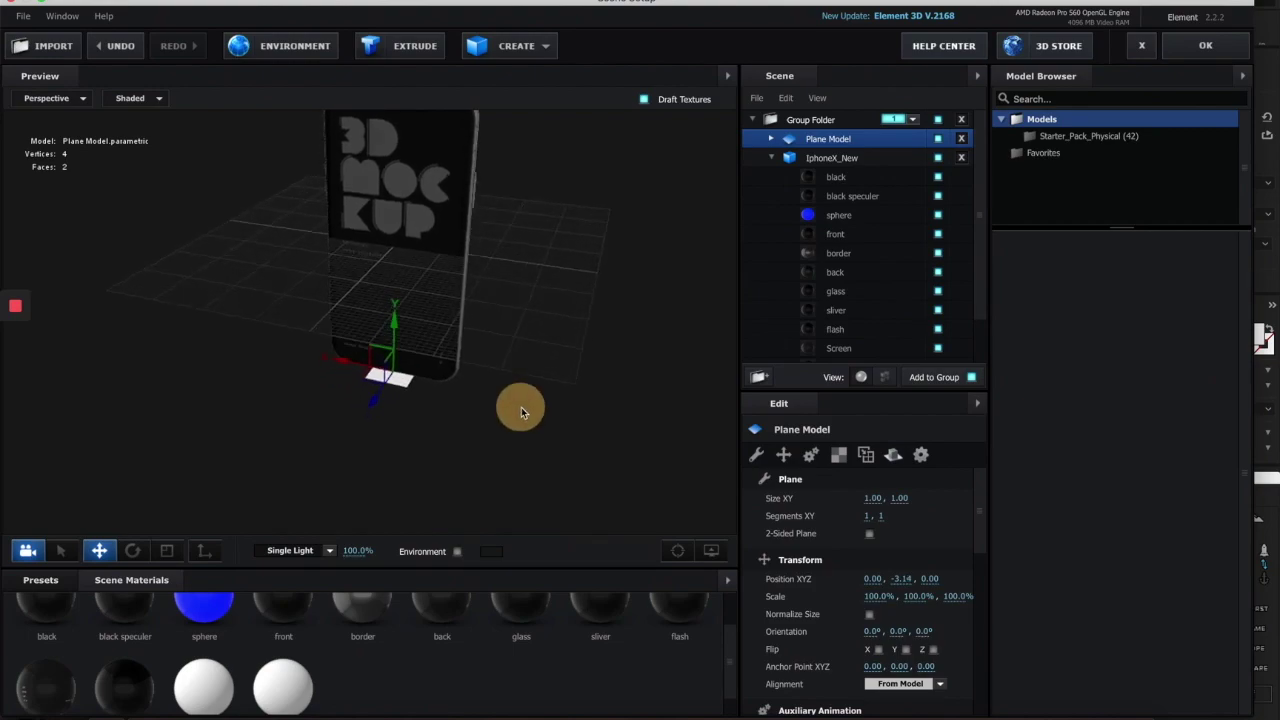
- Scale the plane to 974.4% in X and Z so it forms a wide floor under the phone
click(166, 551)
drag(369, 382, 294, 450)
click(632, 456)
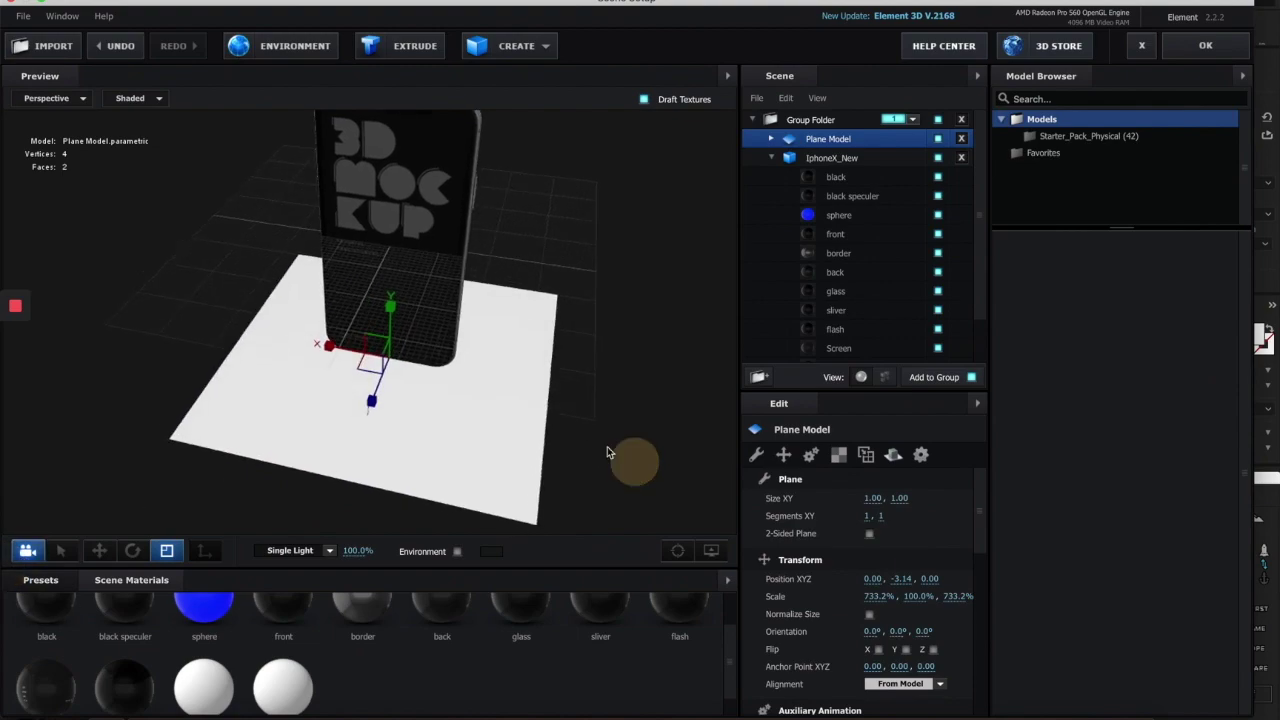
drag(364, 364, 290, 412)
mouse_move(617, 343)
mouse_down()
mouse_move(537, 303)
mouse_move(669, 300)
mouse_move(623, 337)
mouse_move(640, 340)
mouse_up()
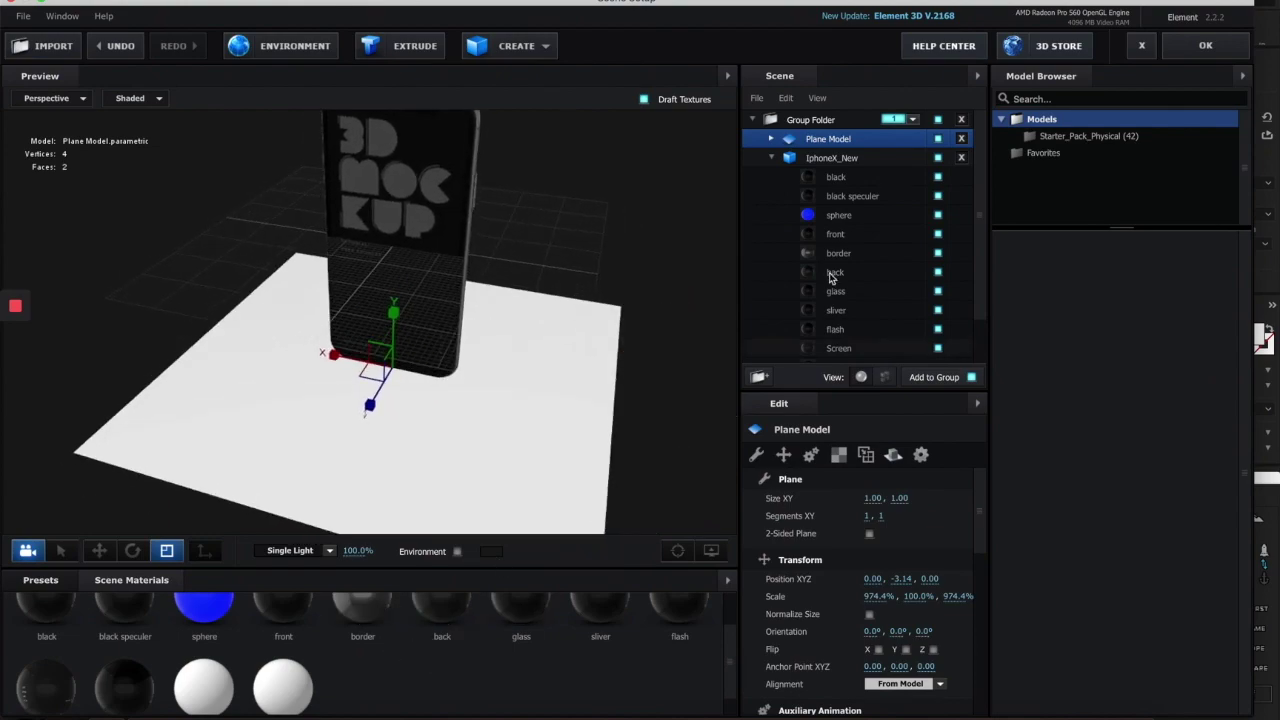
- Set the diffuse color of the plane's Default material to dark grey 5E5757
scroll(394, 652, down, 1)
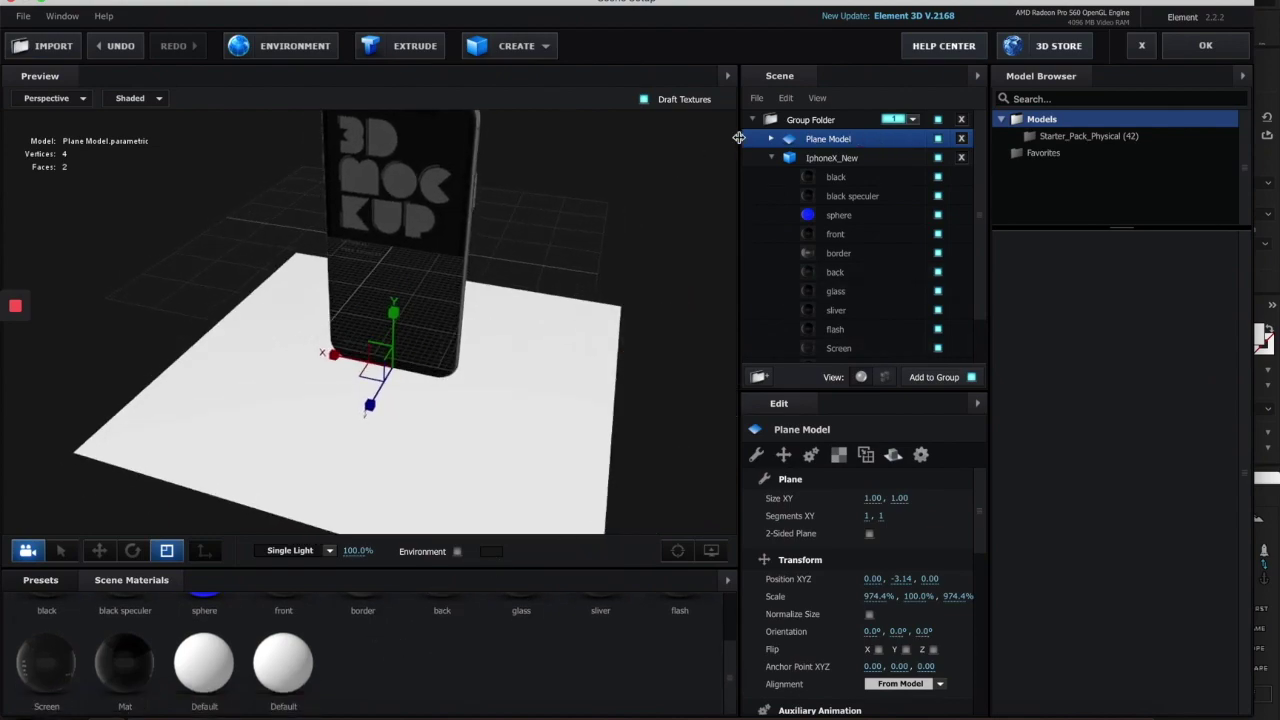
click(770, 140)
click(840, 160)
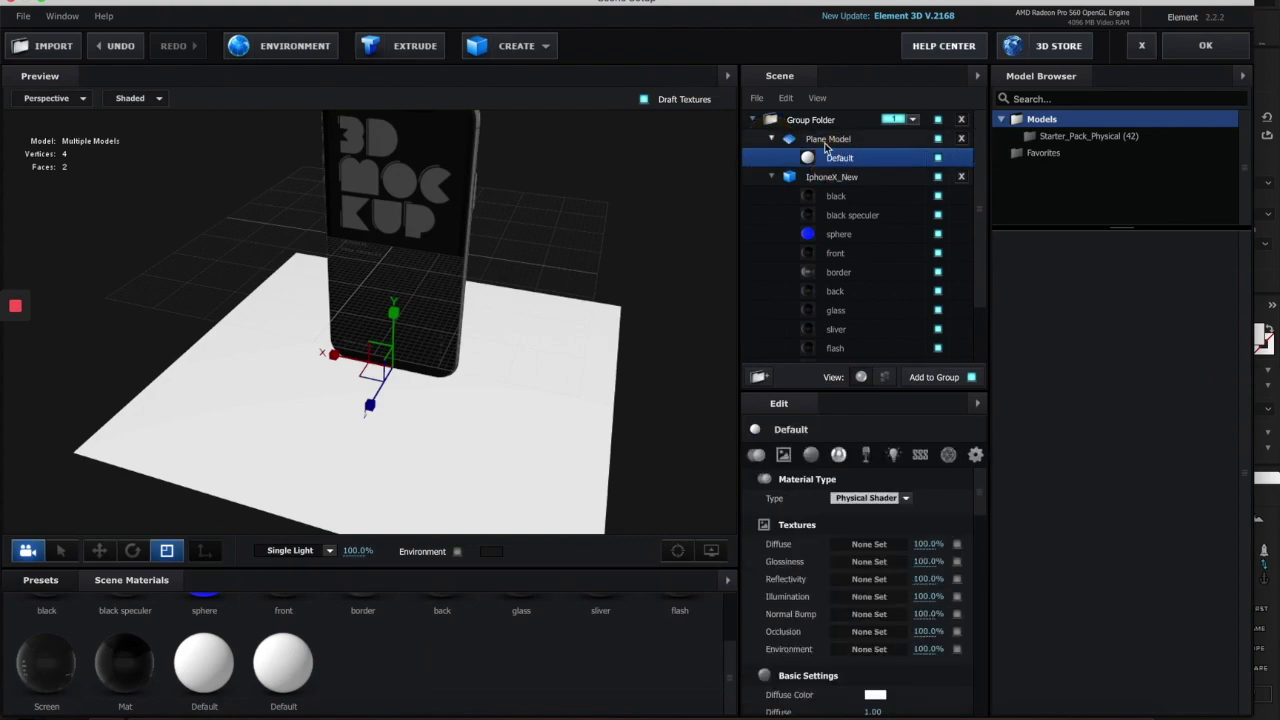
click(288, 683)
click(875, 694)
mouse_move(545, 288)
mouse_down()
mouse_move(477, 297)
mouse_move(514, 252)
mouse_up()
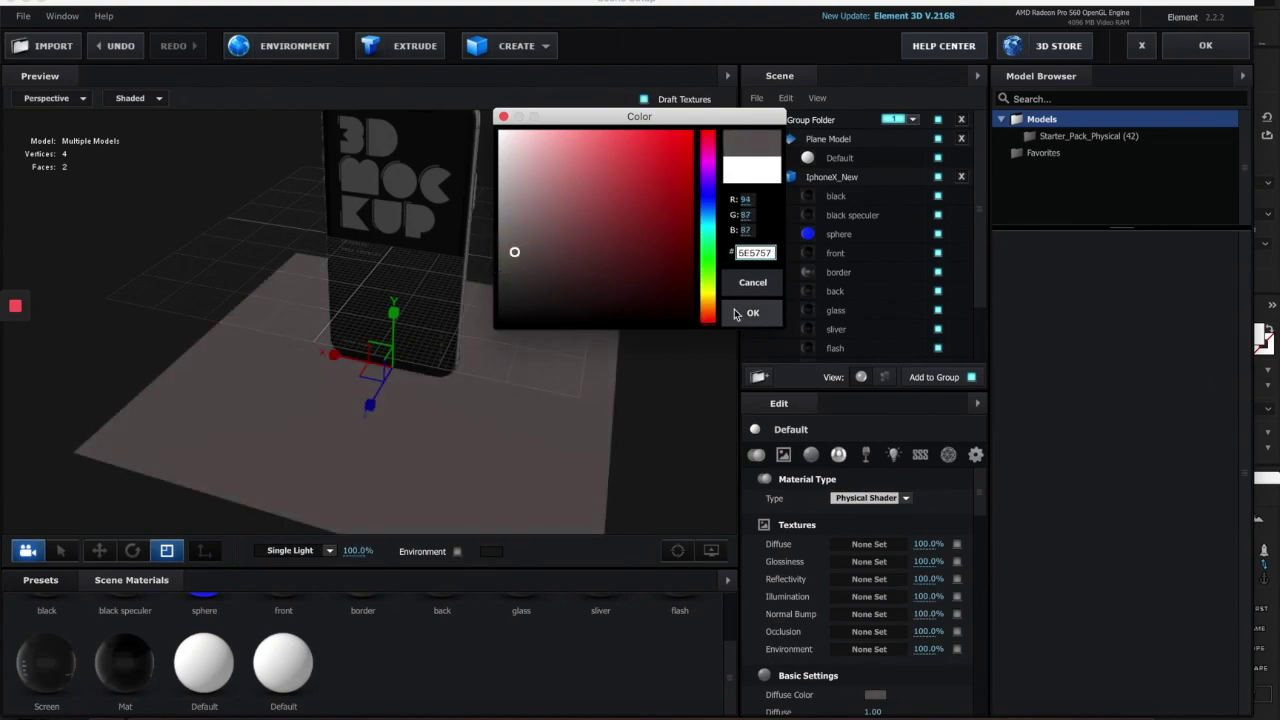
click(738, 314)
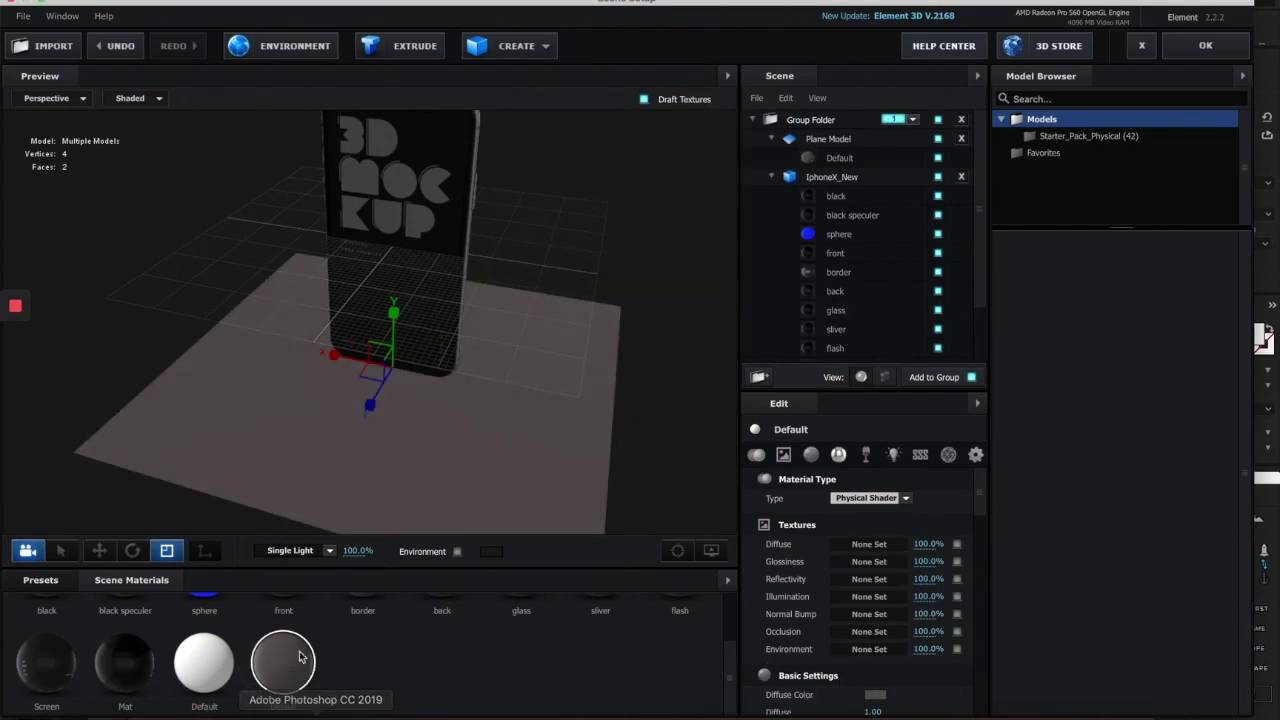
- Return the plane material's diffuse color to white, FFFFFF
click(875, 694)
drag(623, 277, 465, 127)
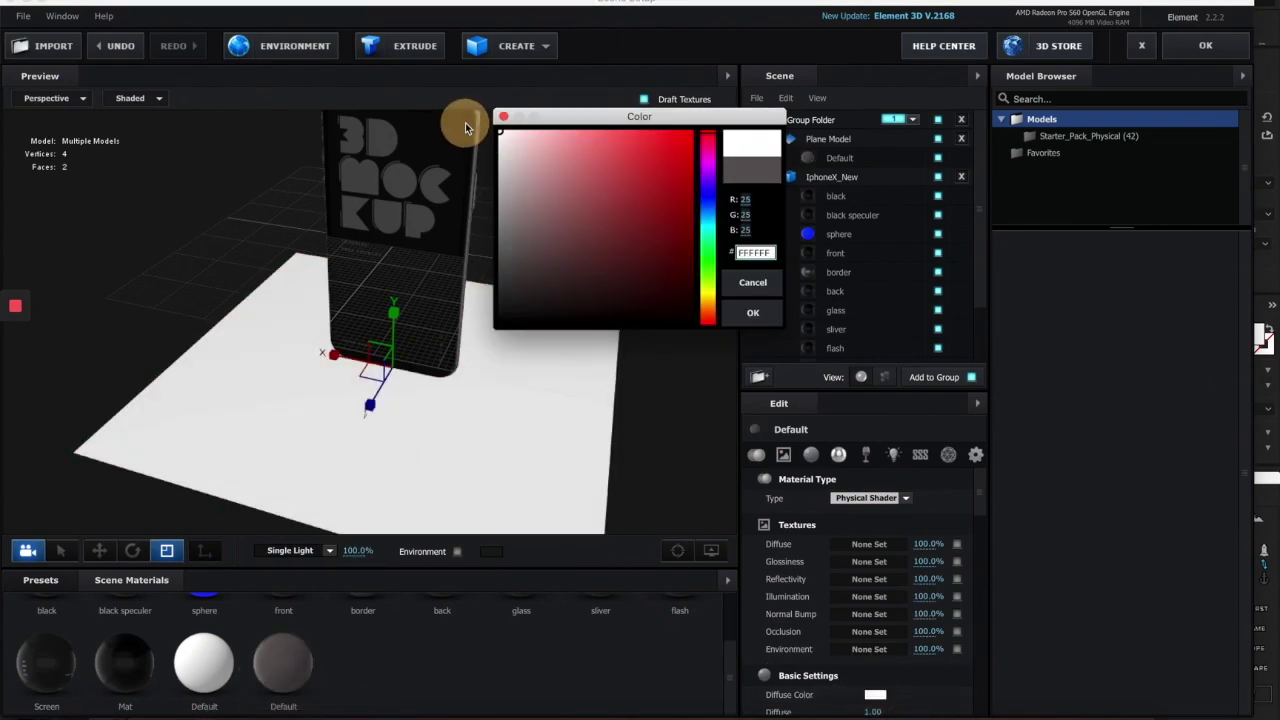
click(753, 312)
- Enable Matte Reflection and Matte Shadow in the advanced settings of the plane's material
click(975, 455)
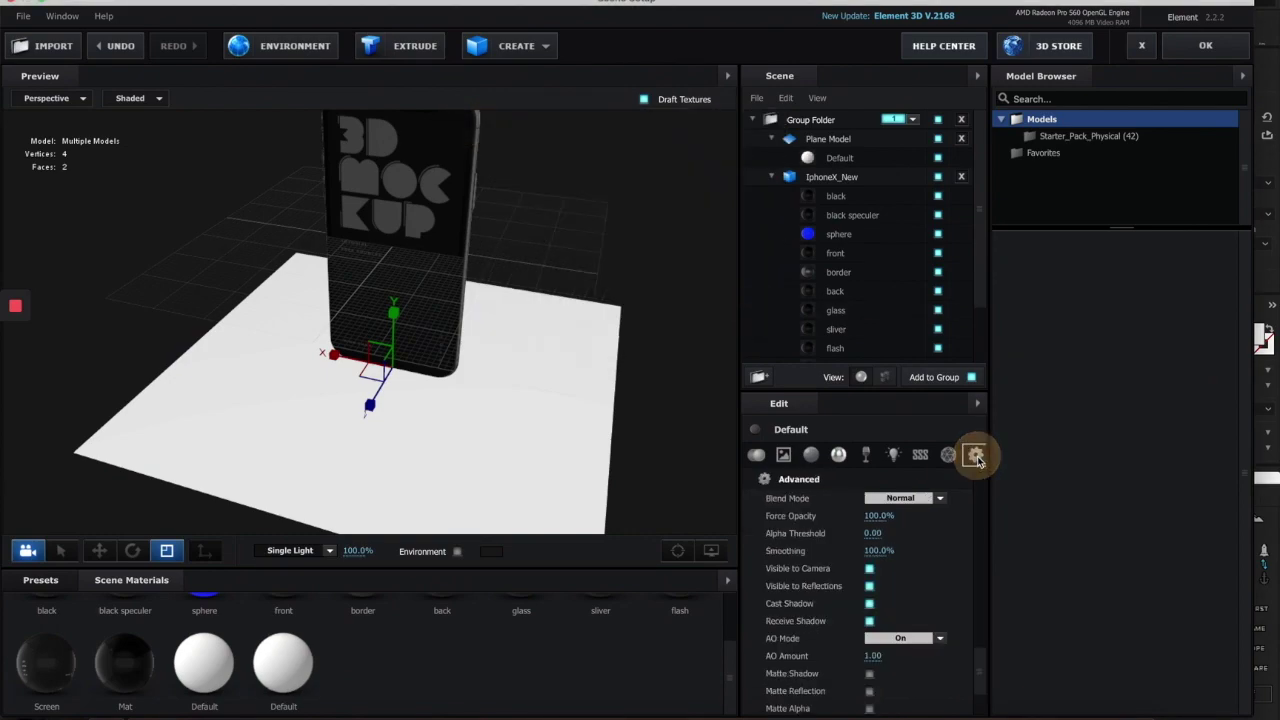
click(870, 692)
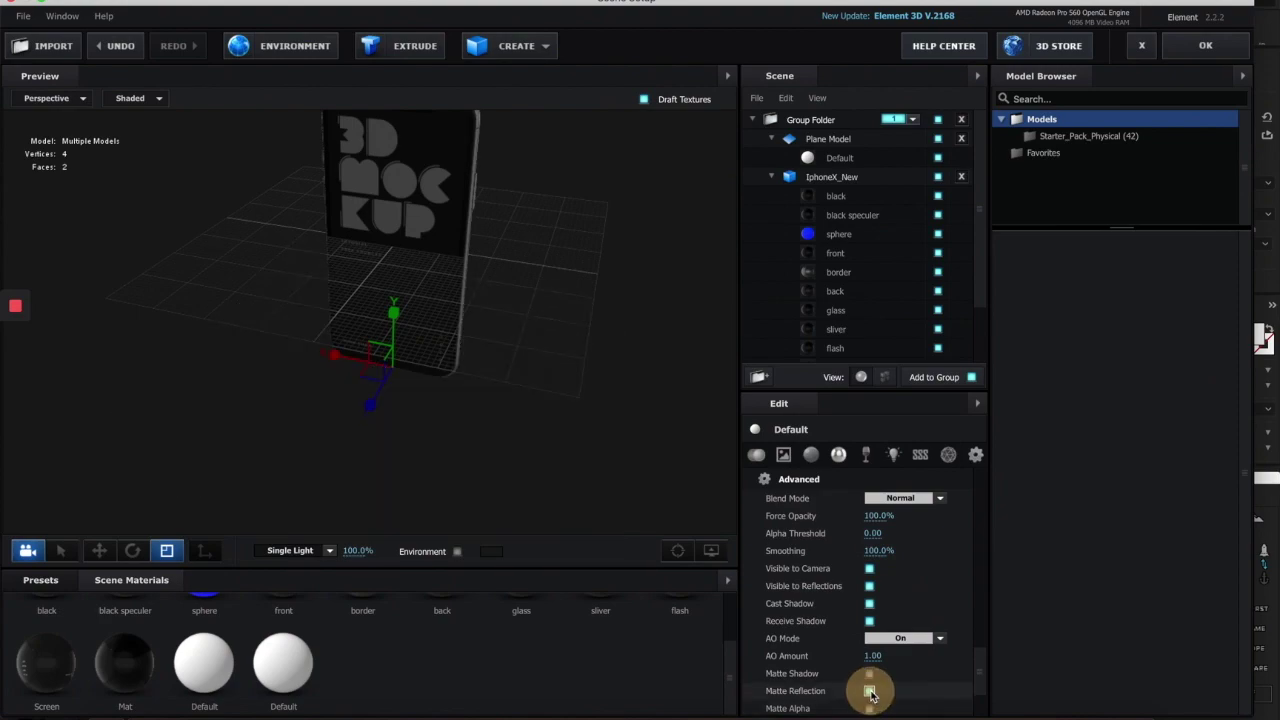
scroll(890, 692, down, 1)
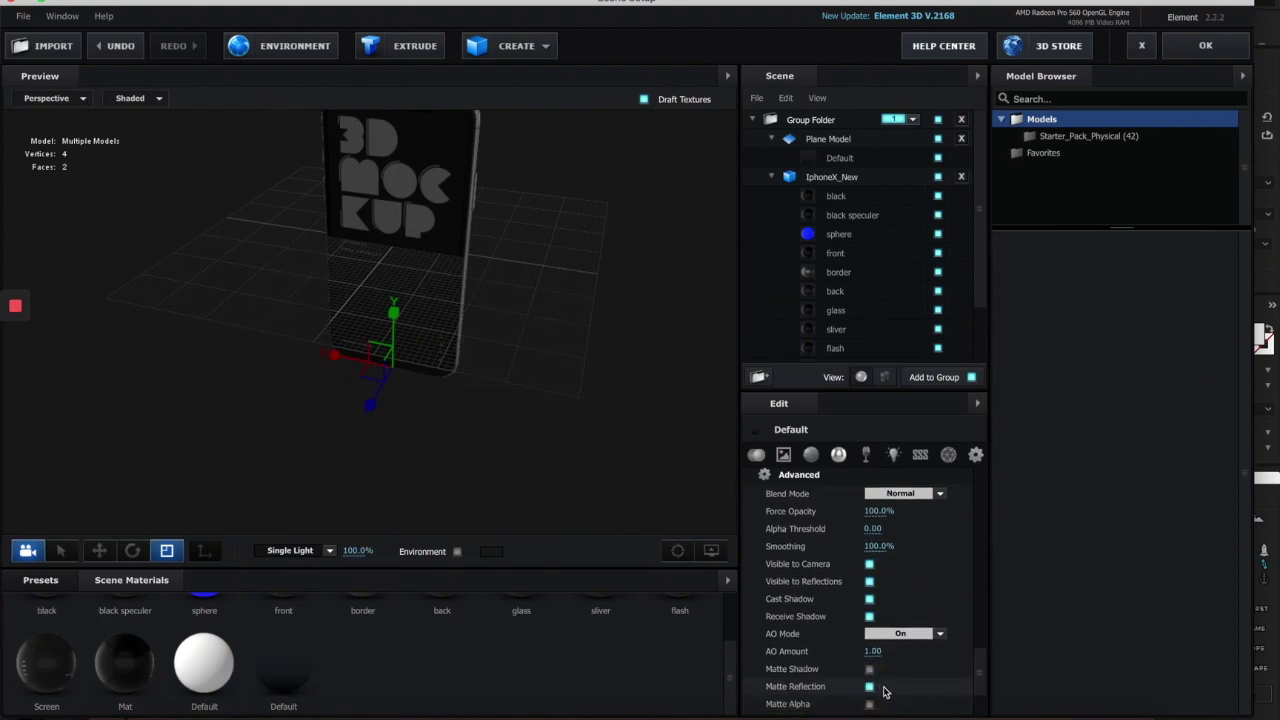
click(869, 669)
drag(497, 403, 545, 414)
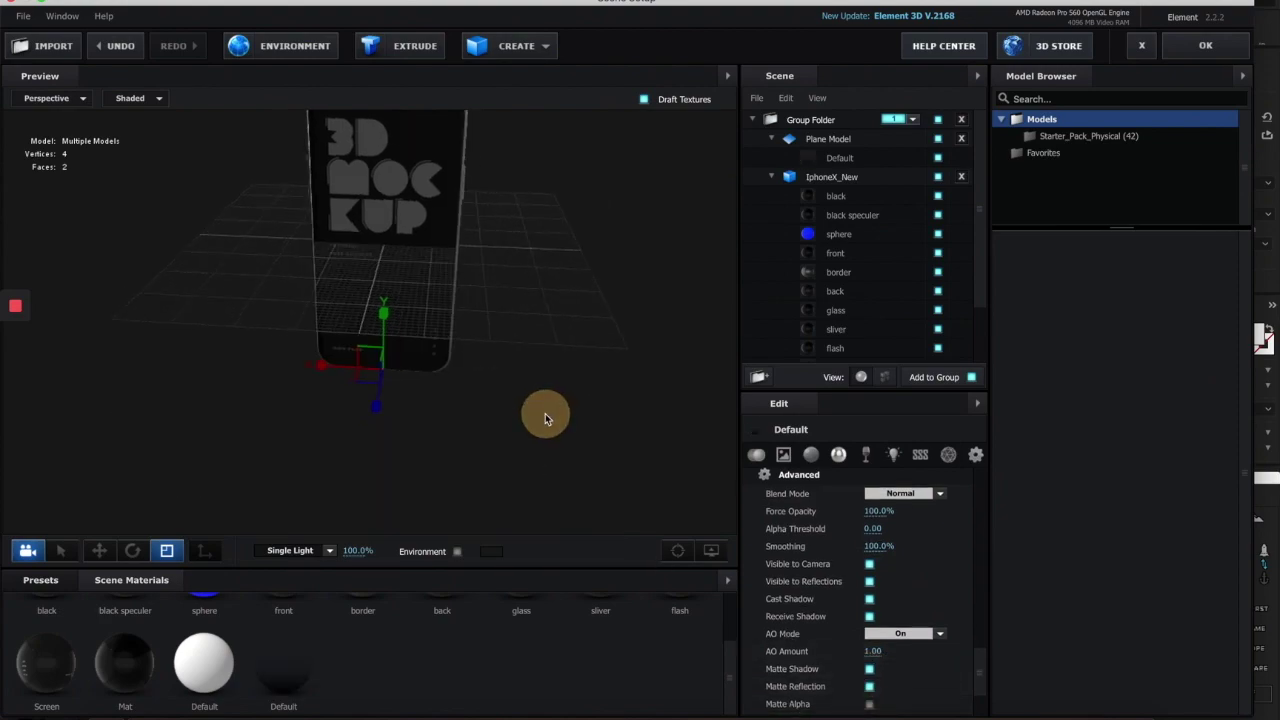
mouse_move(543, 472)
mouse_down()
mouse_move(457, 443)
mouse_move(529, 449)
mouse_move(538, 463)
mouse_up()
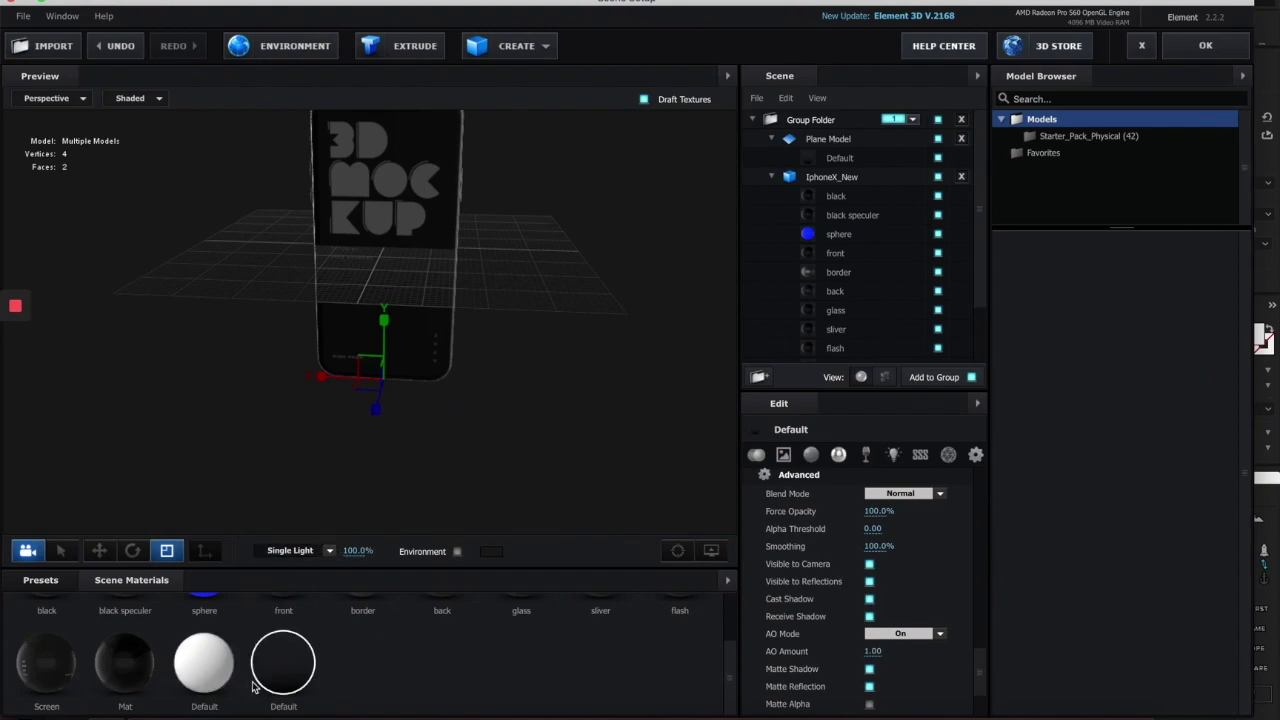
drag(574, 308, 527, 315)
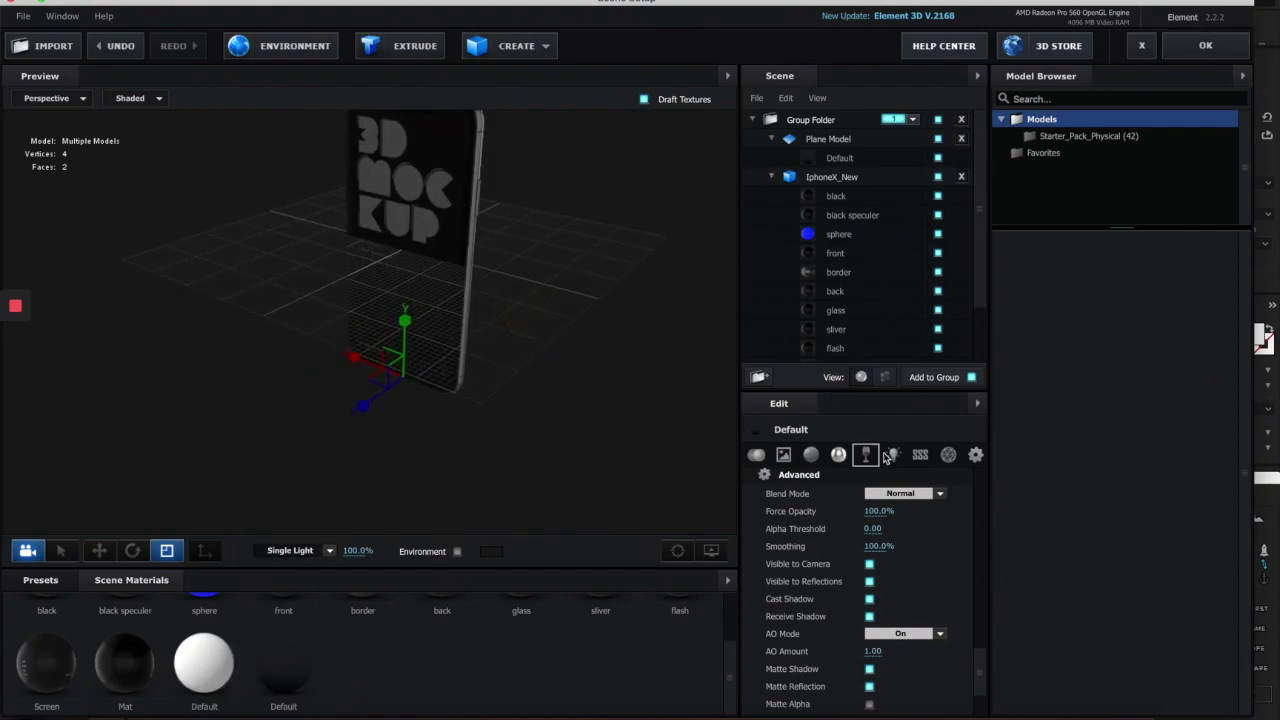
- Set the Plane Model's Reflect Mode to Mirror Surface, and apply the scene to check the floor reflection in the composition
click(847, 140)
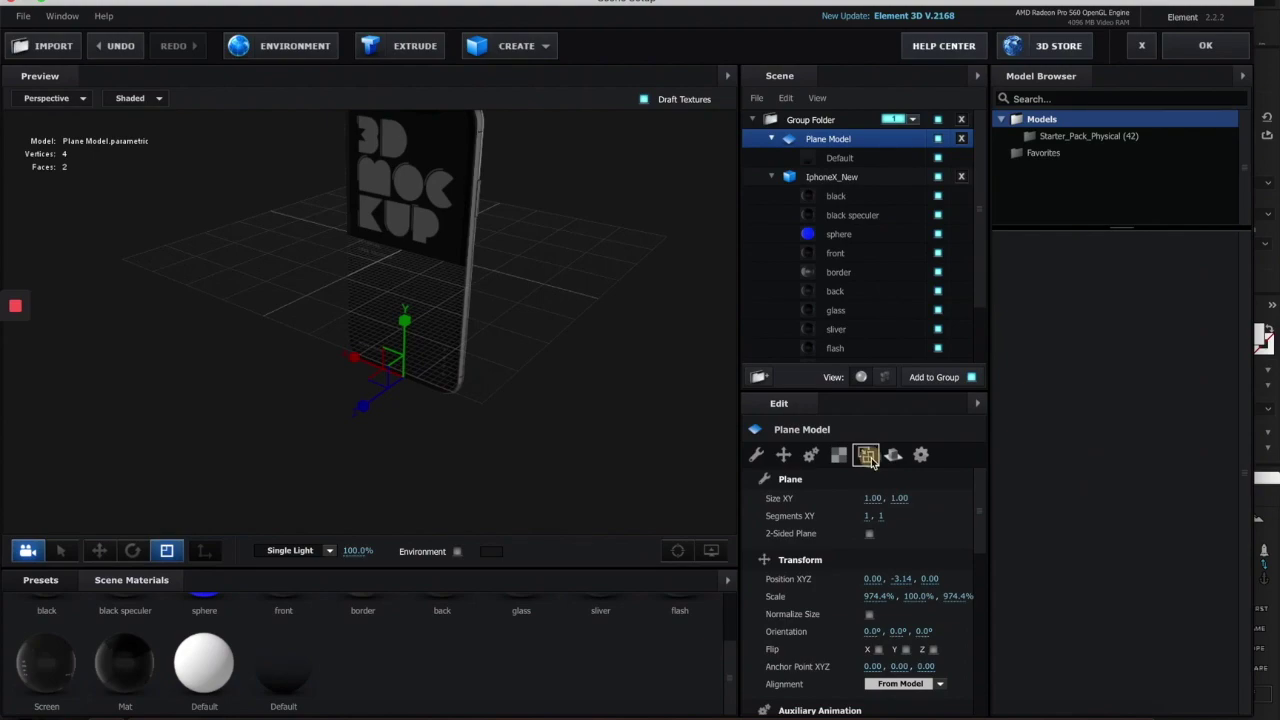
click(866, 456)
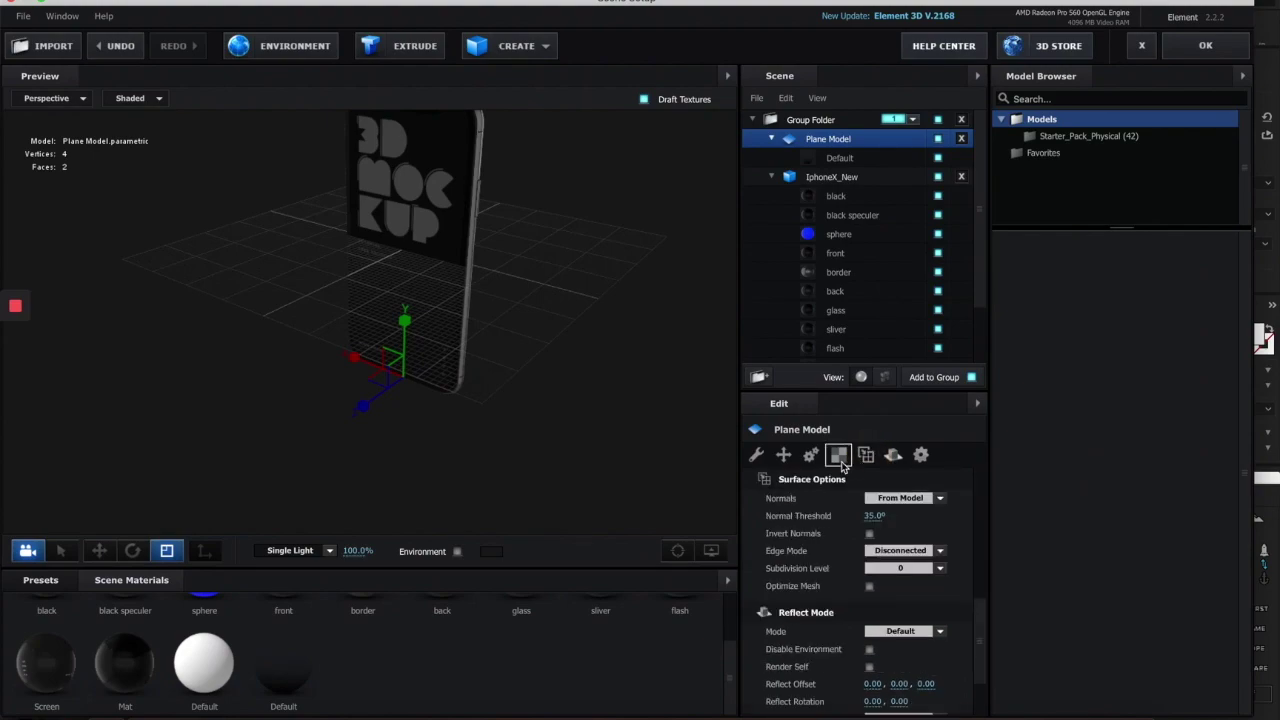
click(839, 456)
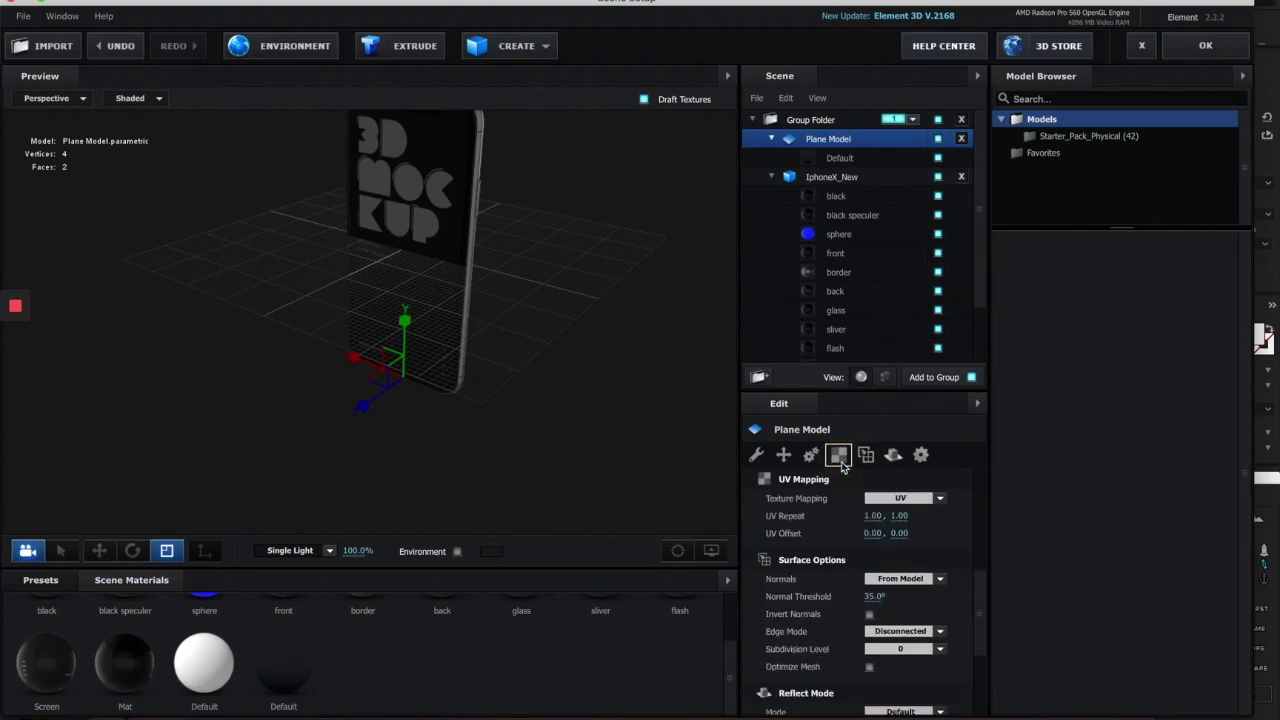
click(841, 463)
click(841, 463)
drag(975, 591, 975, 623)
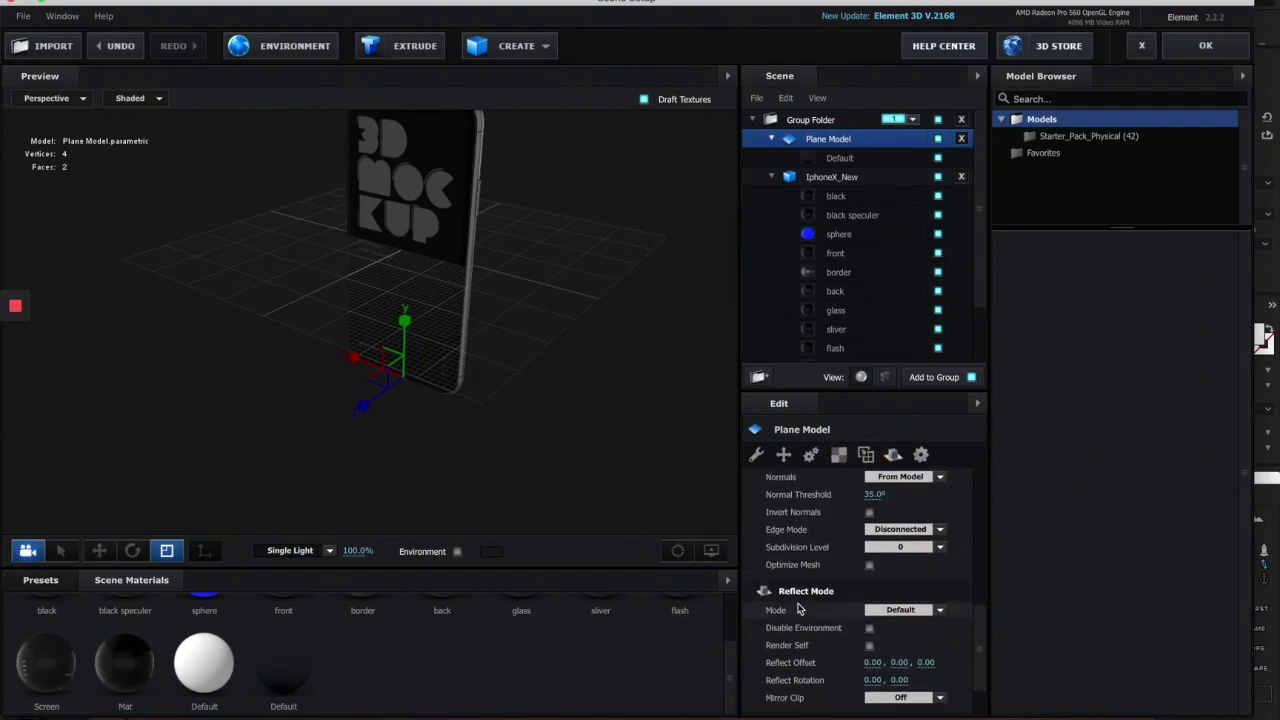
click(980, 646)
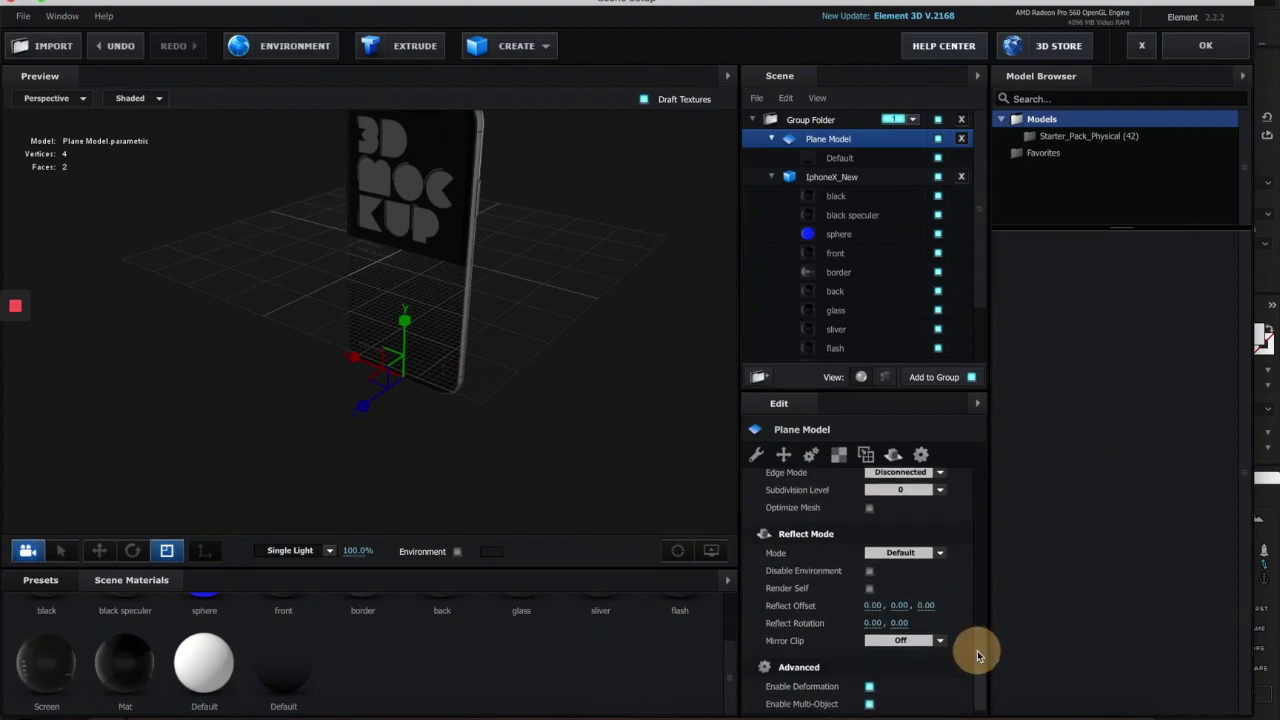
click(944, 555)
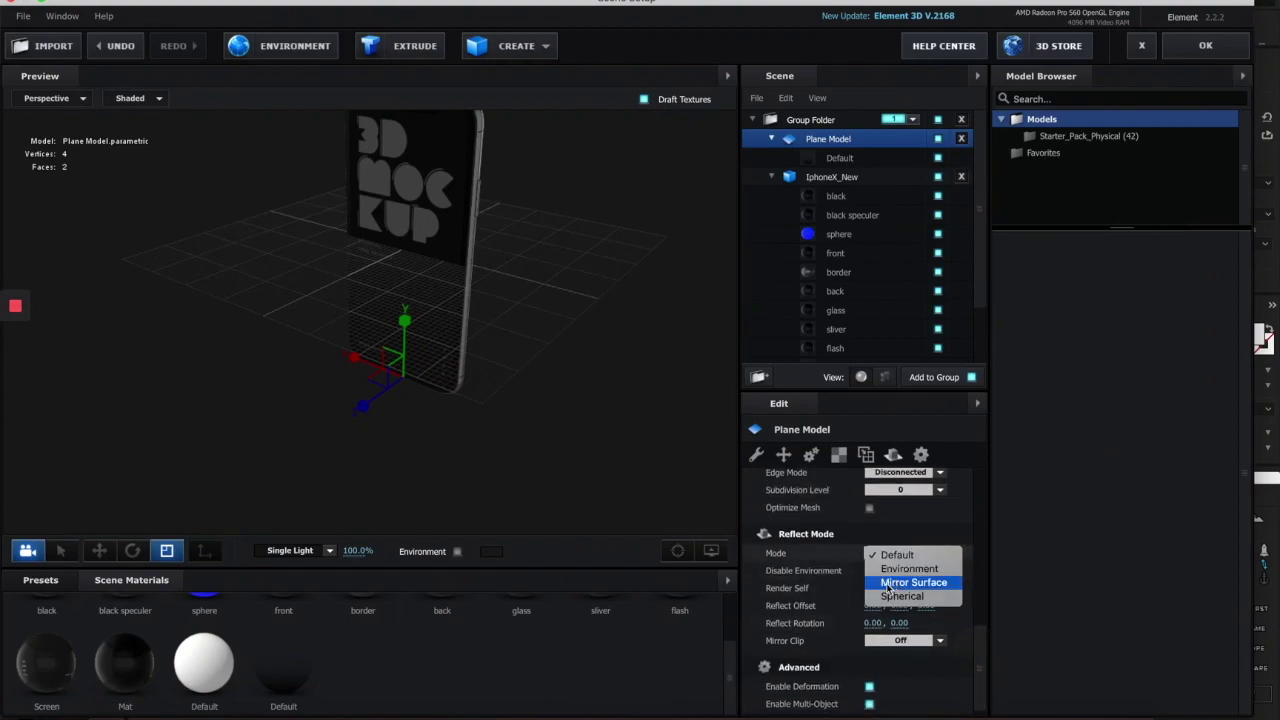
click(790, 541)
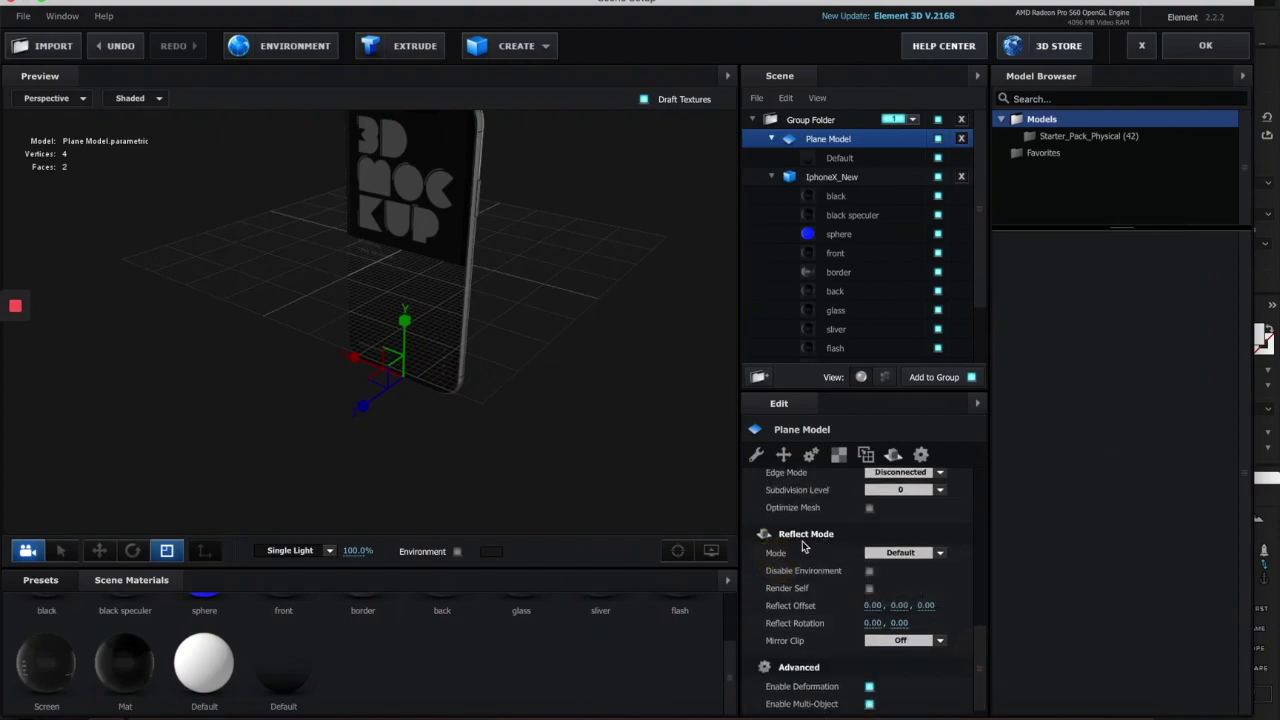
click(925, 553)
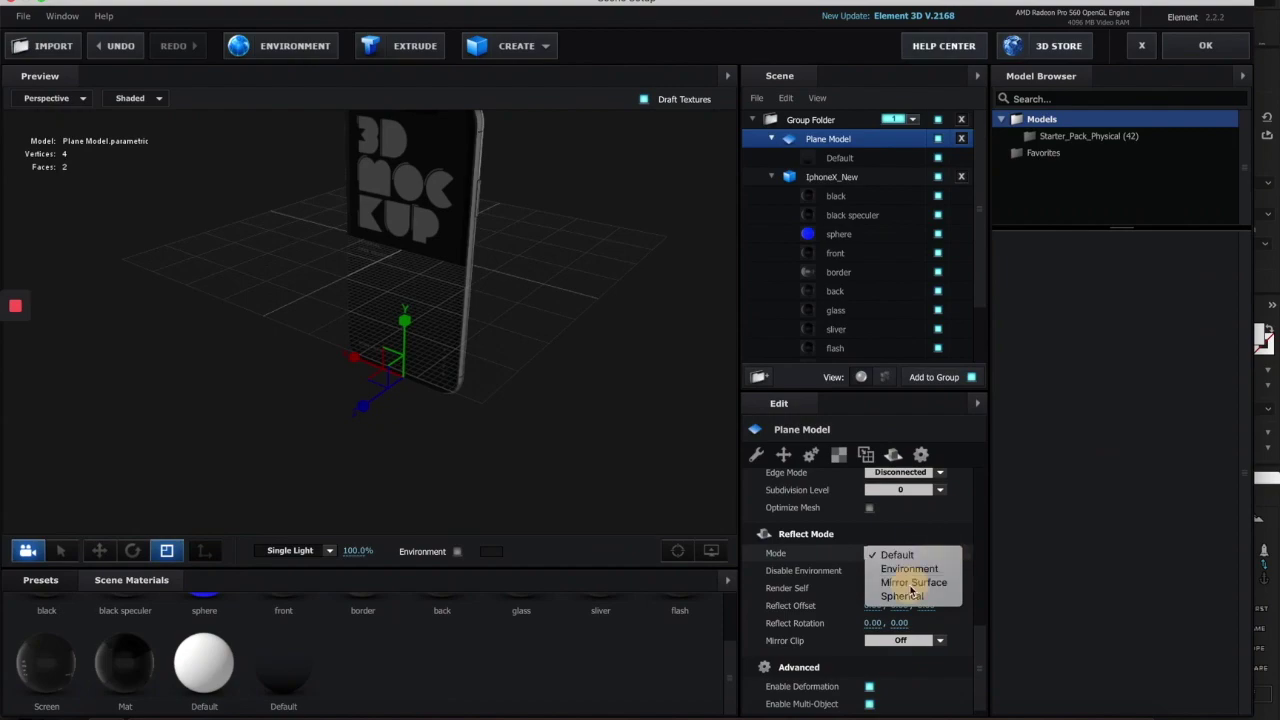
click(911, 584)
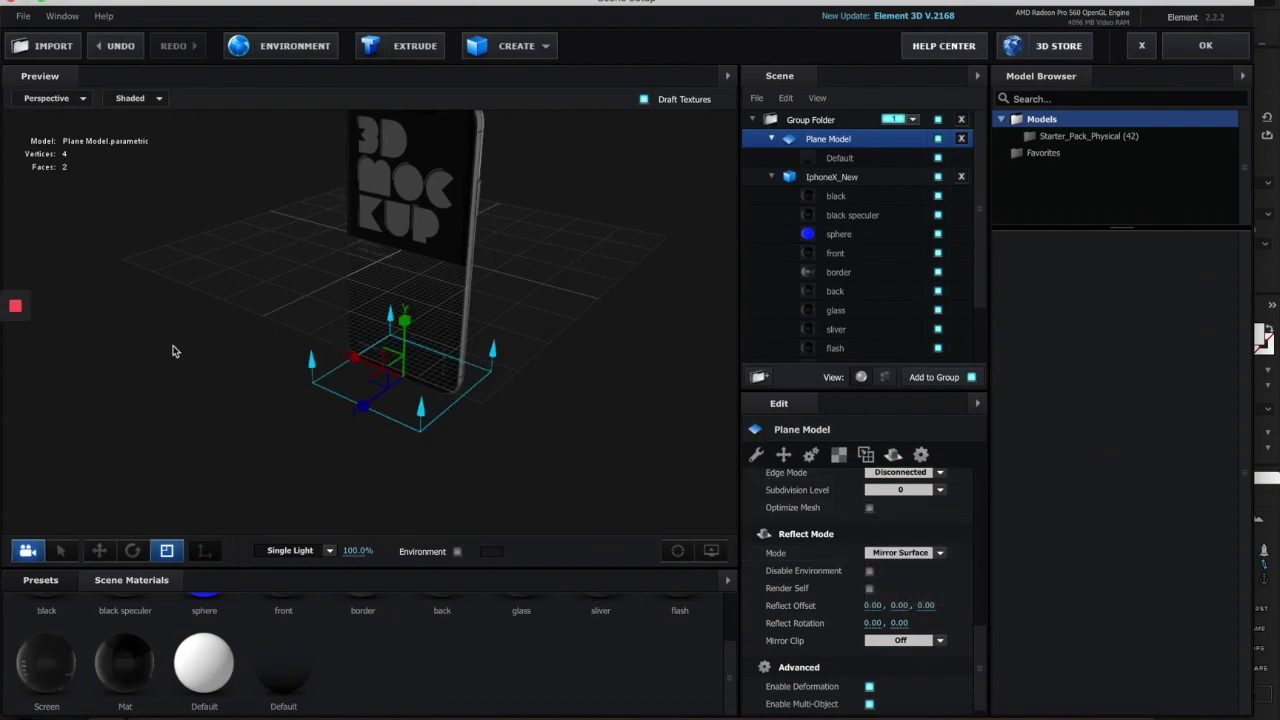
drag(563, 391, 407, 387)
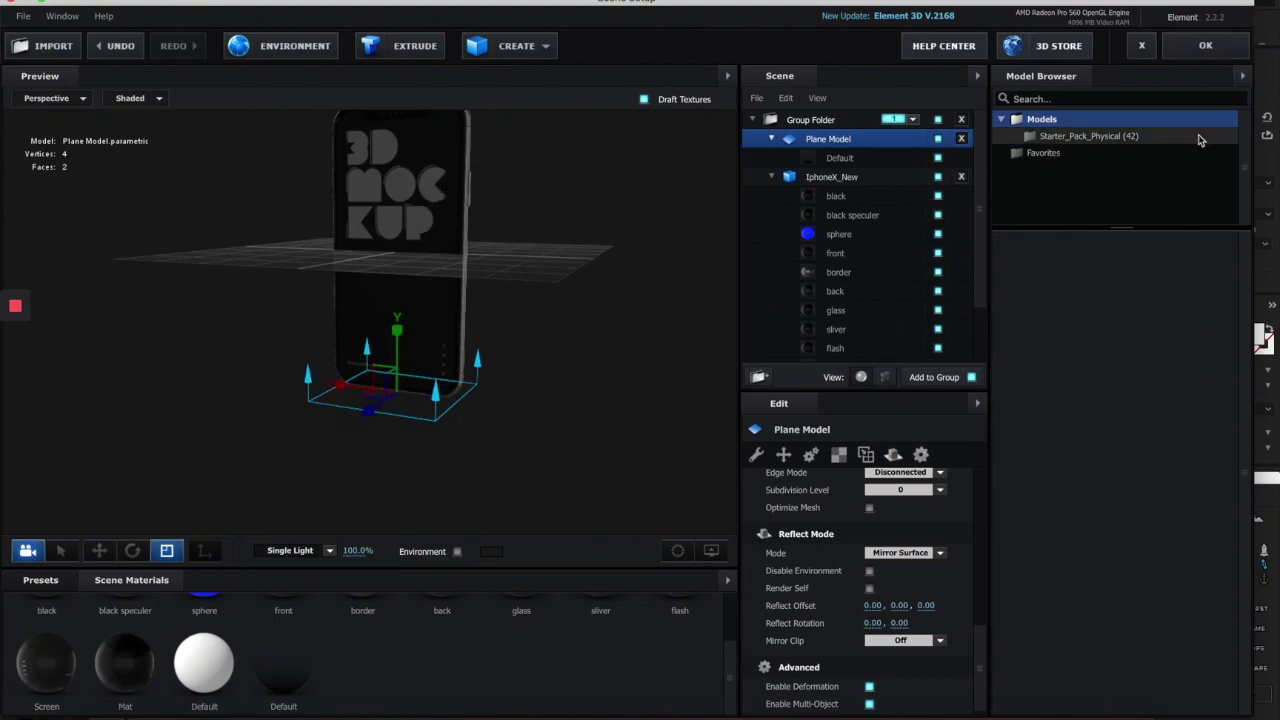
click(1205, 45)
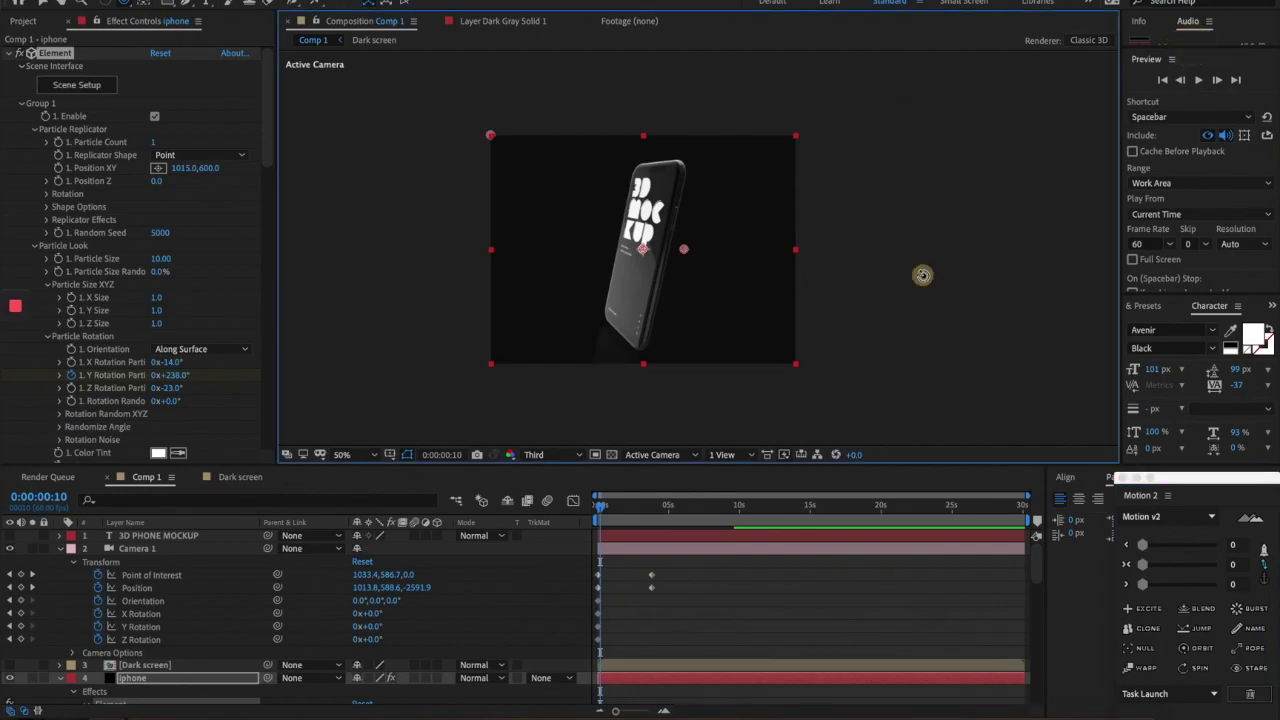
scroll(771, 297, up, 2)
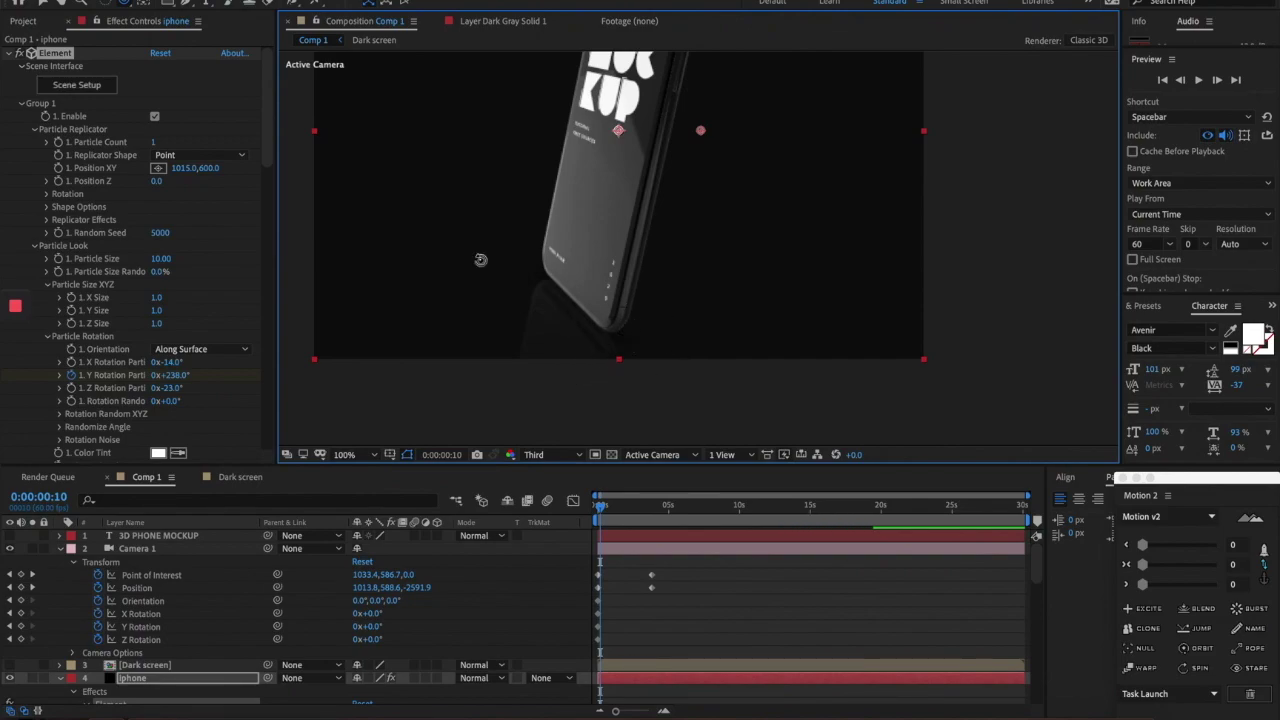
scroll(471, 243, down, 2)
- Raise the plane material's reflectivity intensity to 93% in the Element scene, and check the phone's reflection in the composition
click(54, 87)
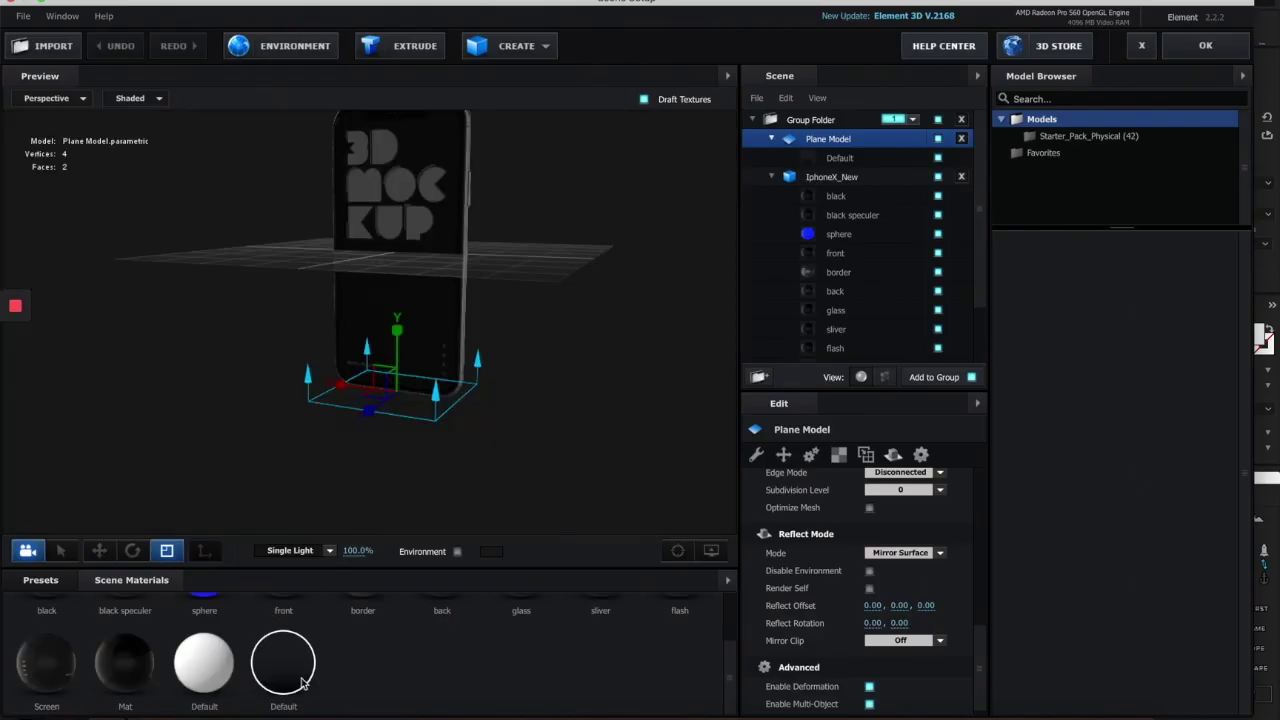
click(298, 672)
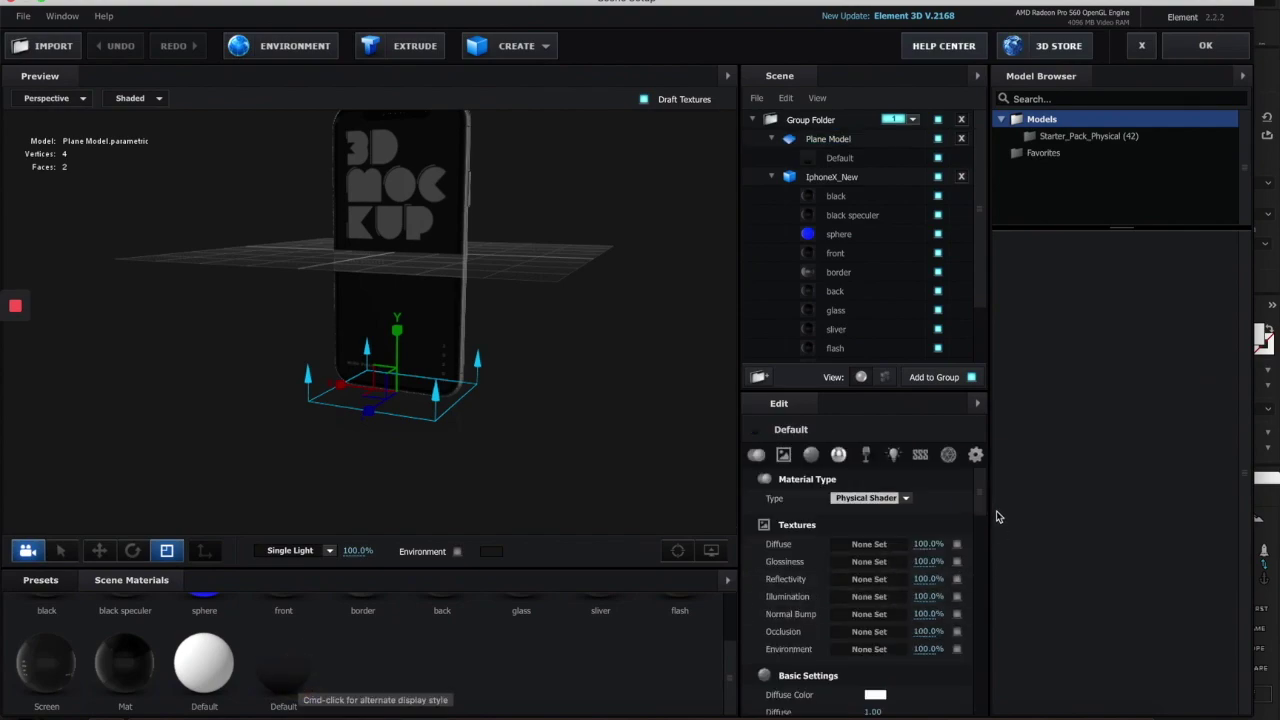
drag(982, 510, 983, 545)
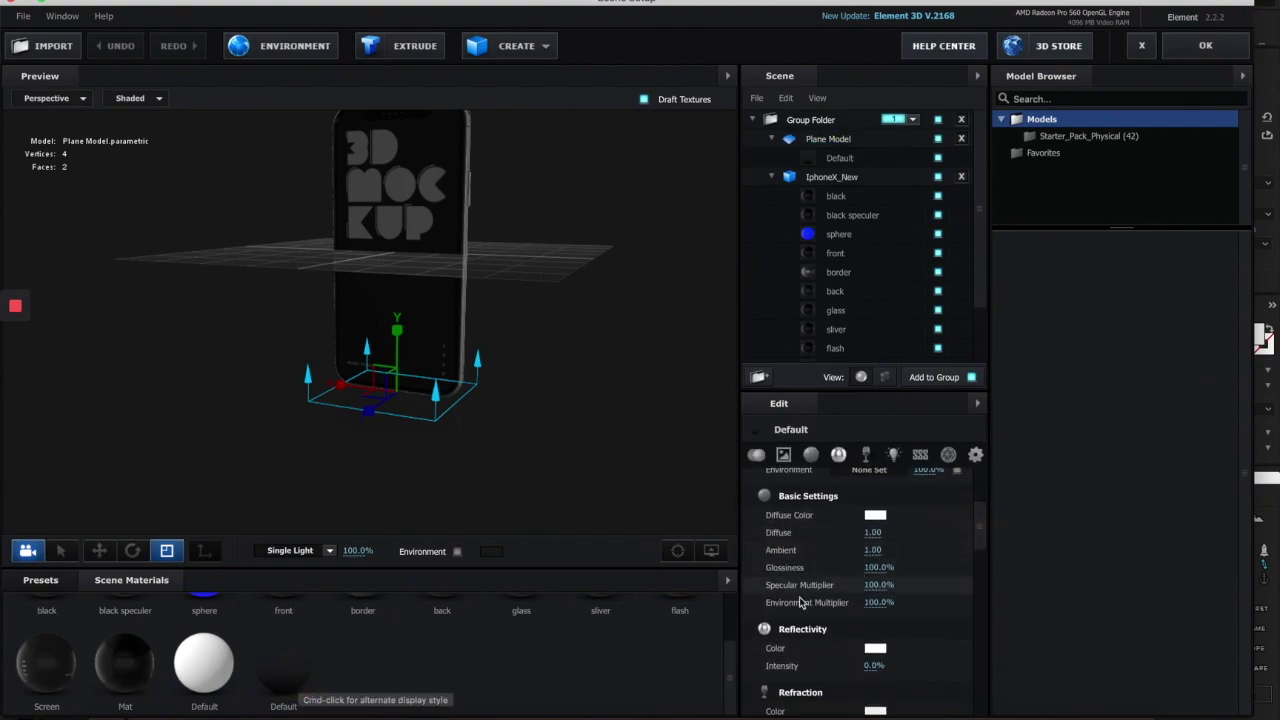
scroll(817, 620, down, 1)
drag(870, 622, 1120, 600)
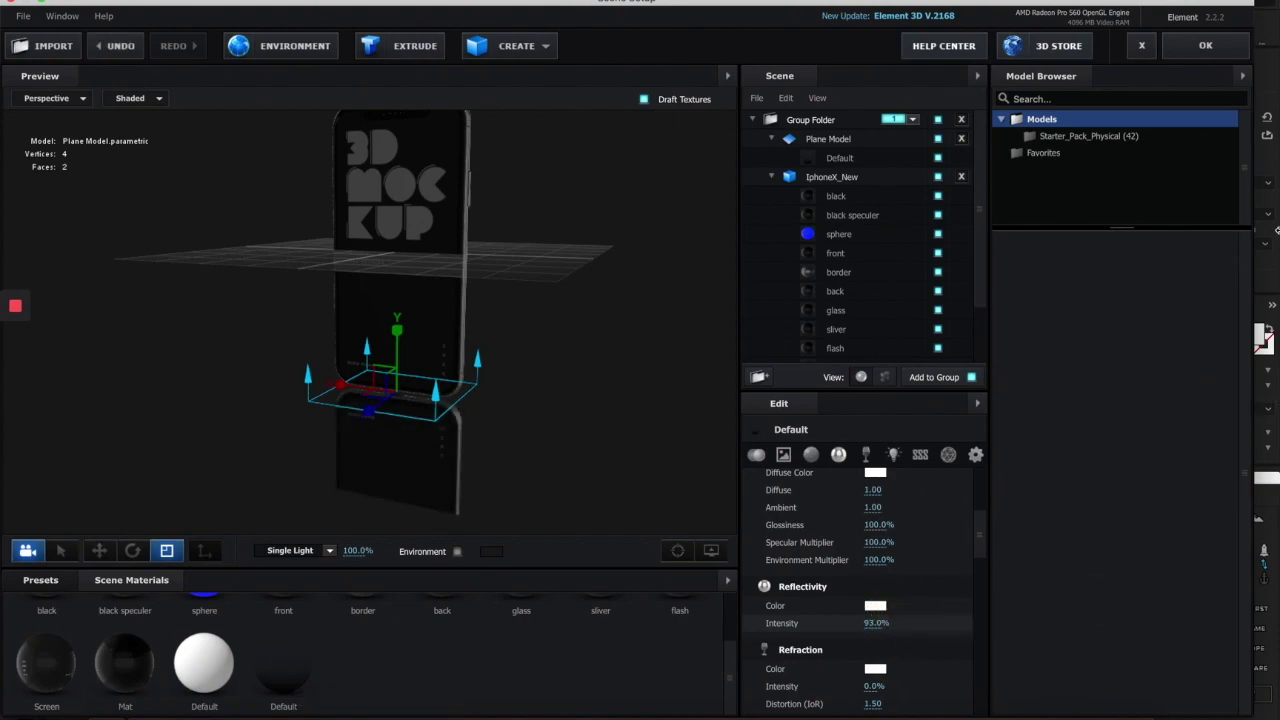
click(1206, 45)
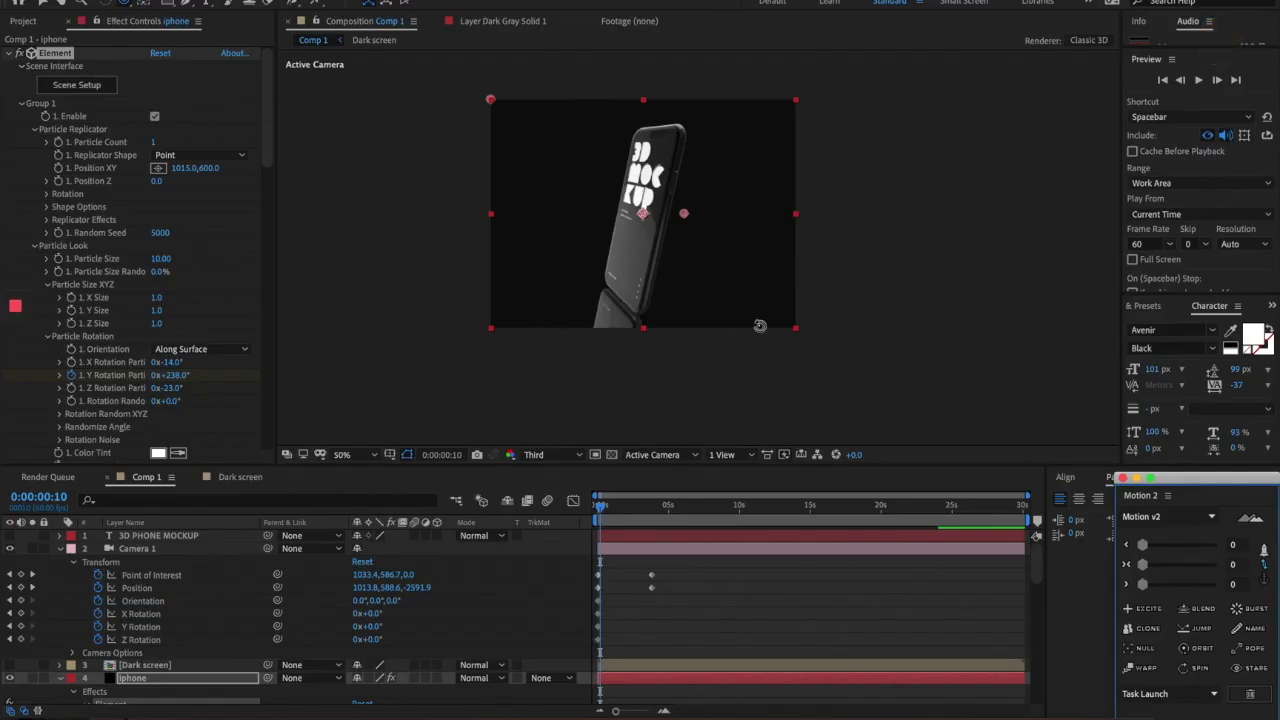
key(period)
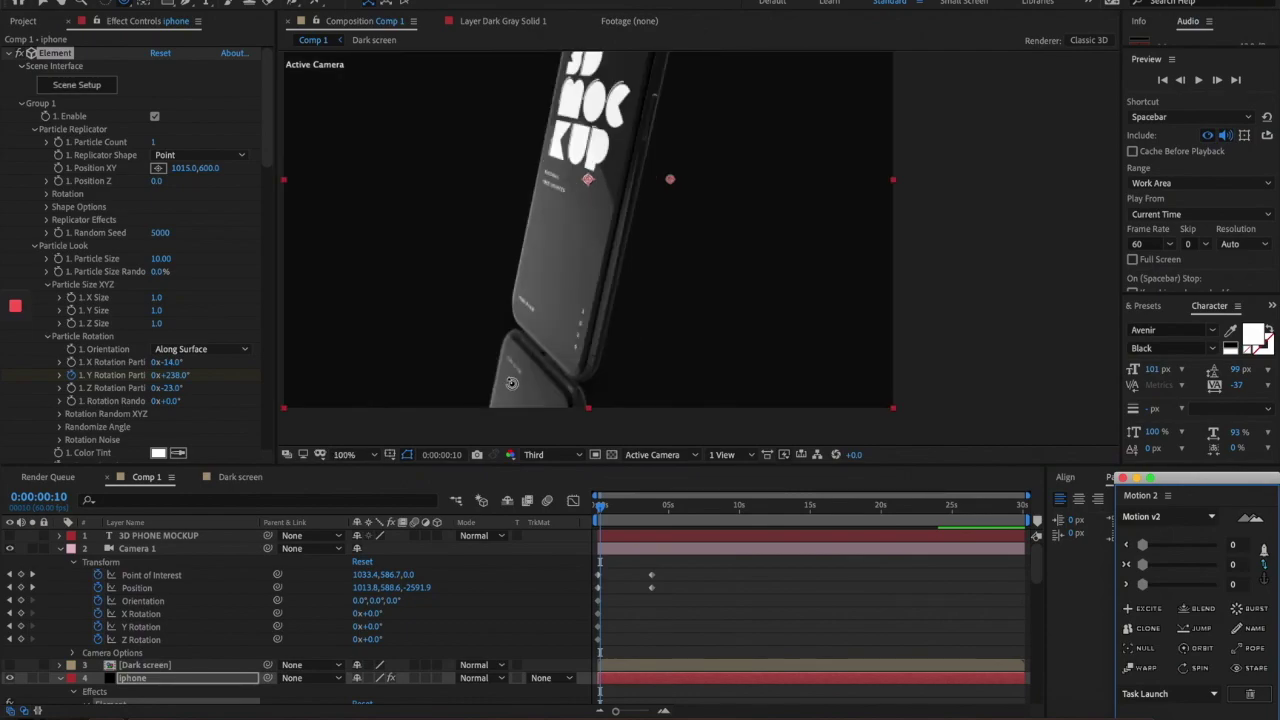
key(comma)
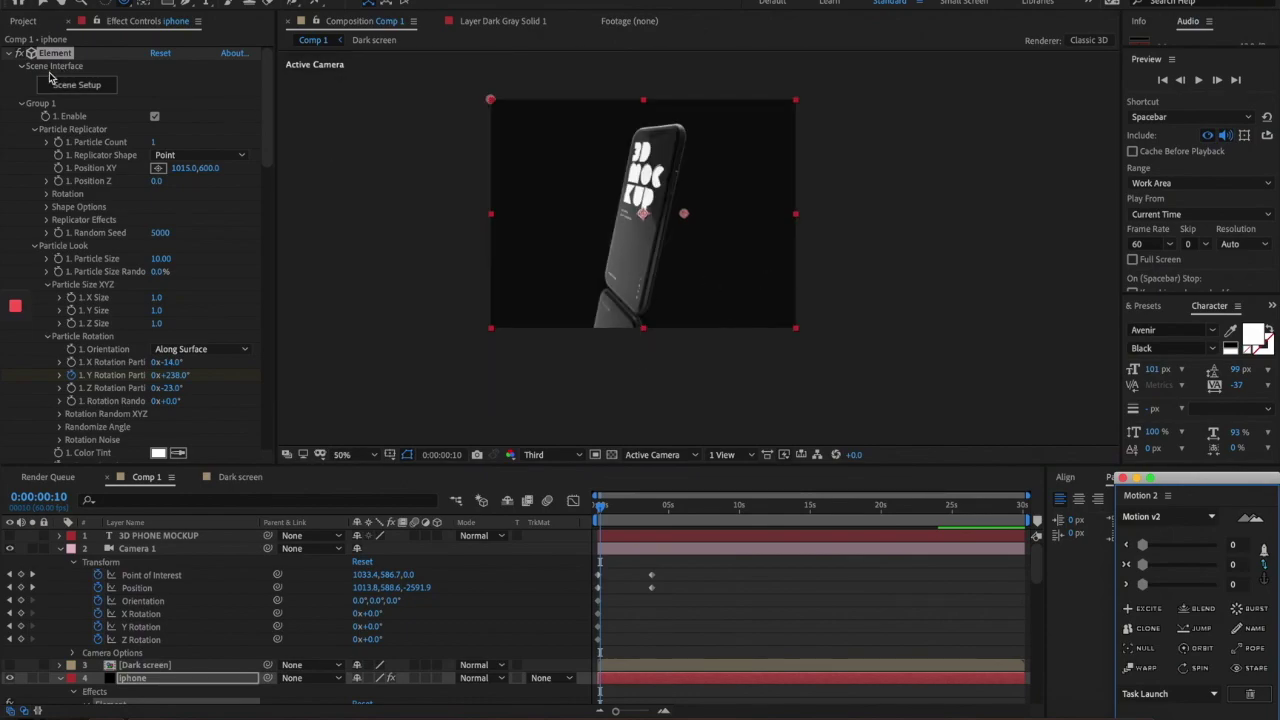
- Reopen the Element scene and set the plane material's reflectivity intensity to 50%
click(88, 86)
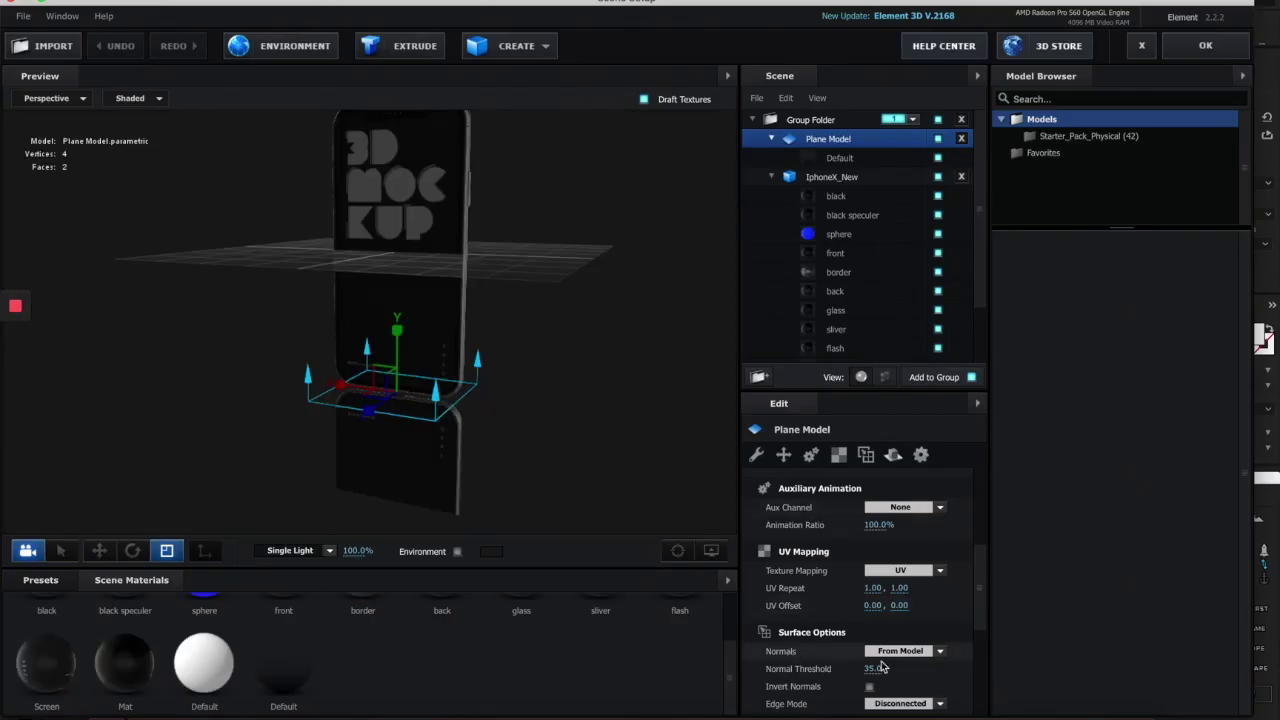
click(283, 668)
drag(986, 508, 985, 548)
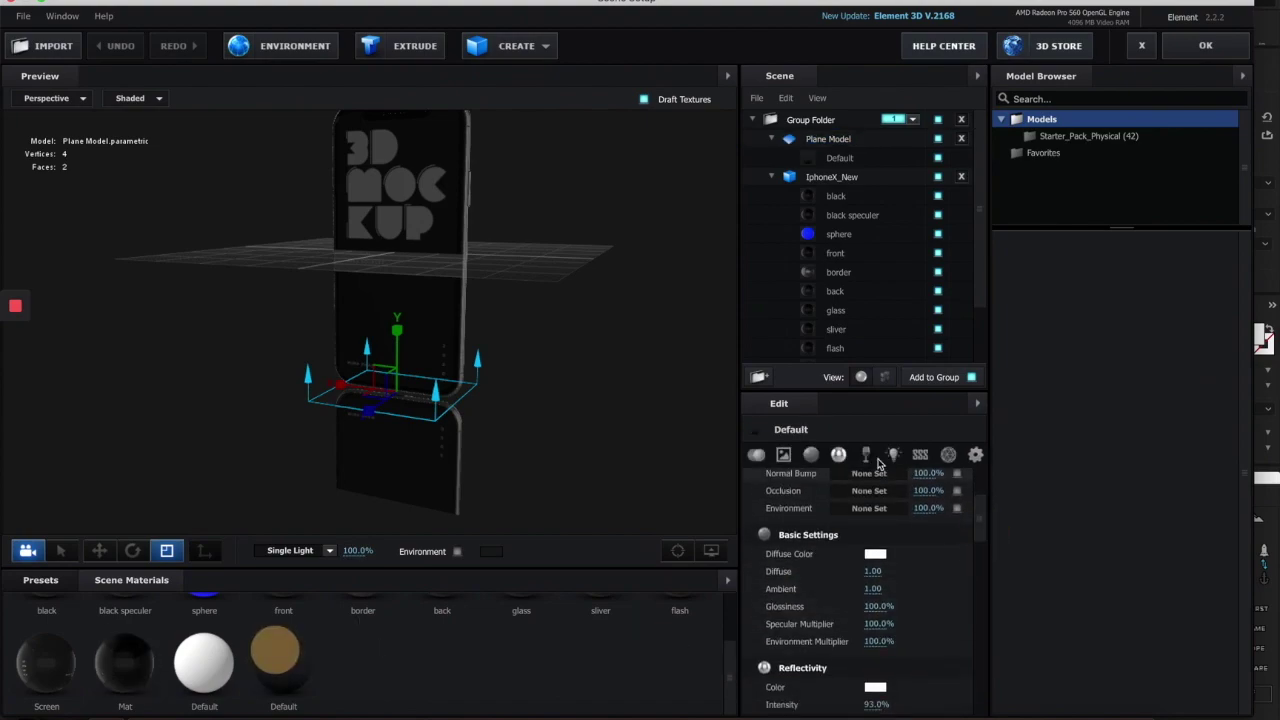
scroll(950, 610, down, 3)
click(877, 609)
text(50)
click(929, 607)
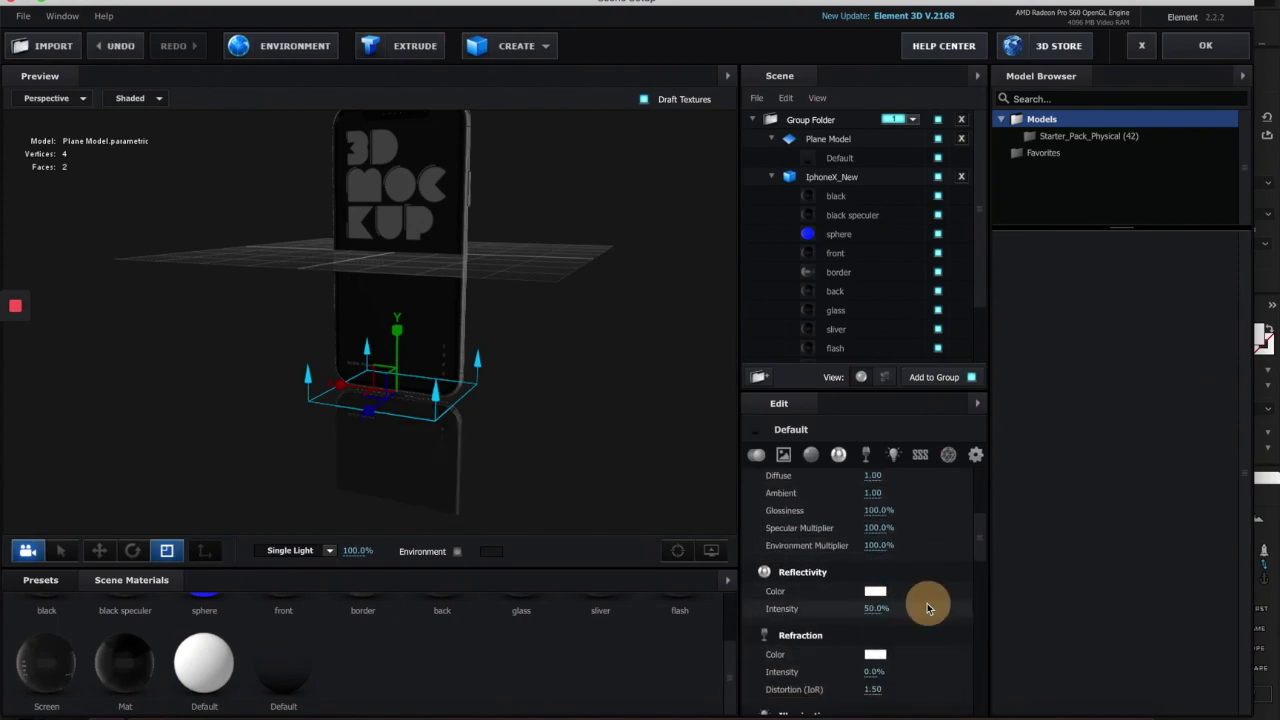
- Change the plane material's reflectivity color to grey 999999 and apply the scene to the composition
click(875, 591)
click(500, 207)
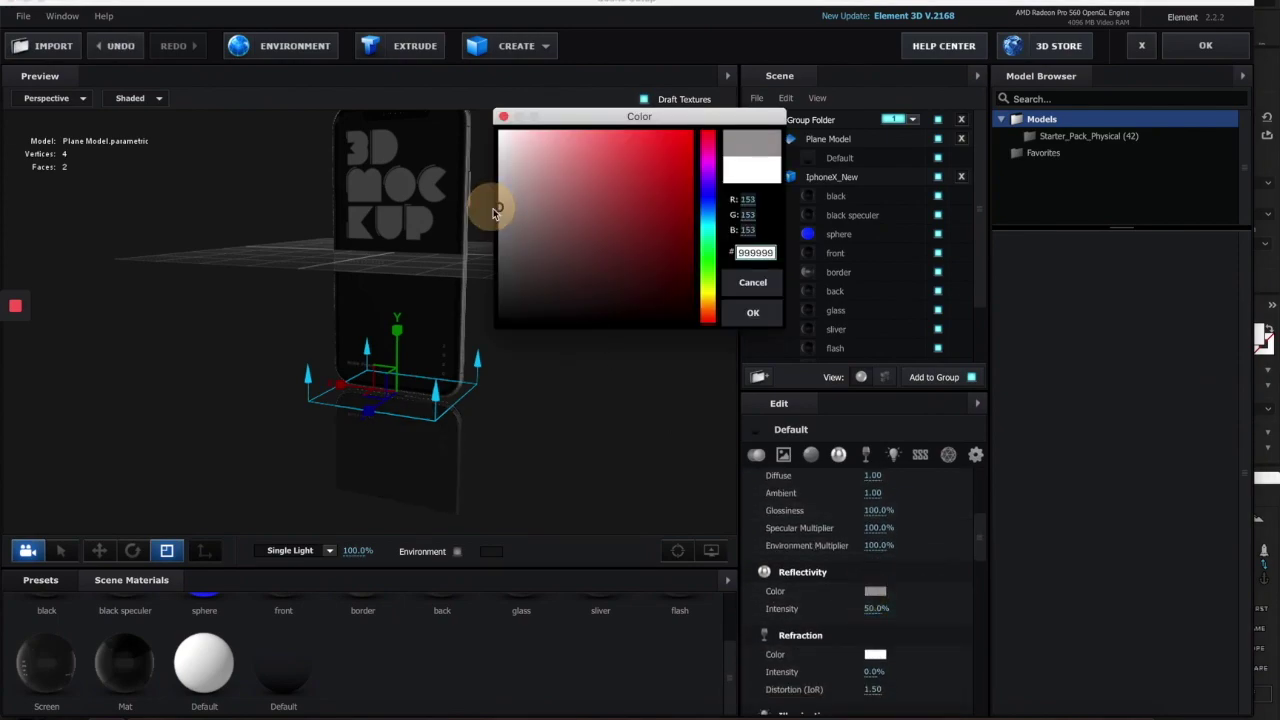
click(754, 313)
click(1205, 45)
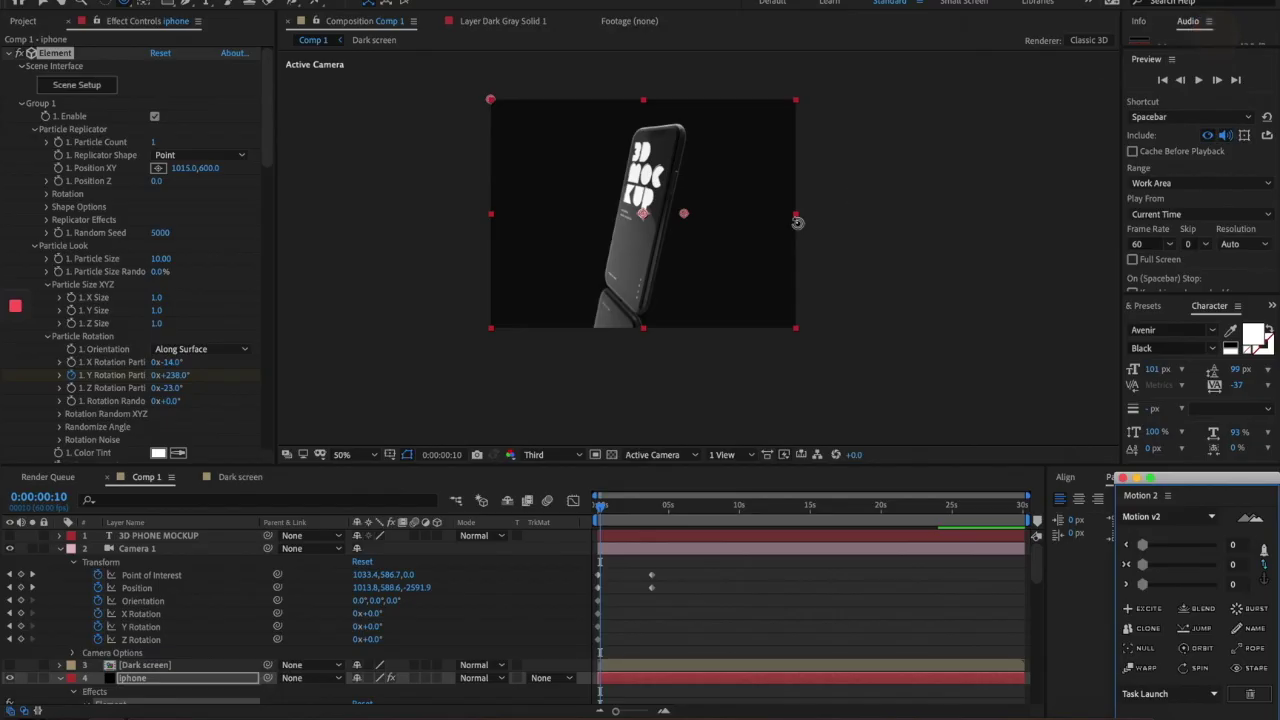
- Reopen the Element scene, examine the phone and floor plane from the side, and return to the composition
click(910, 260)
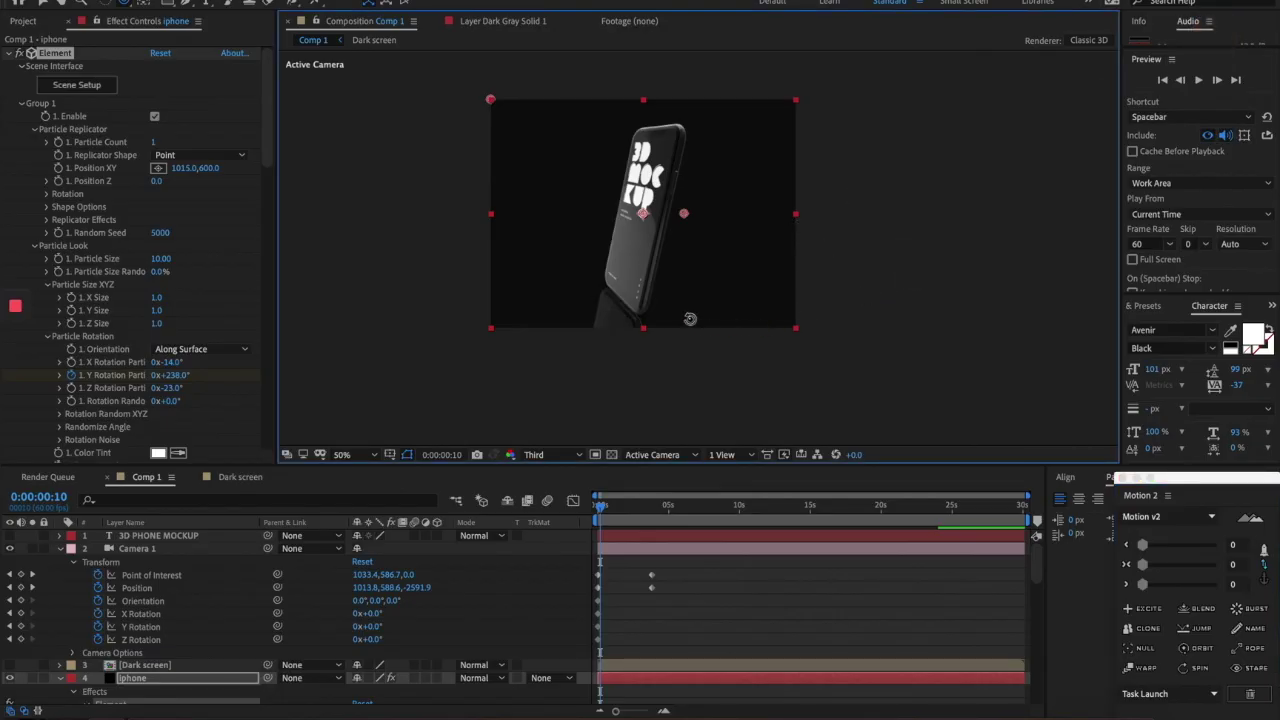
click(82, 88)
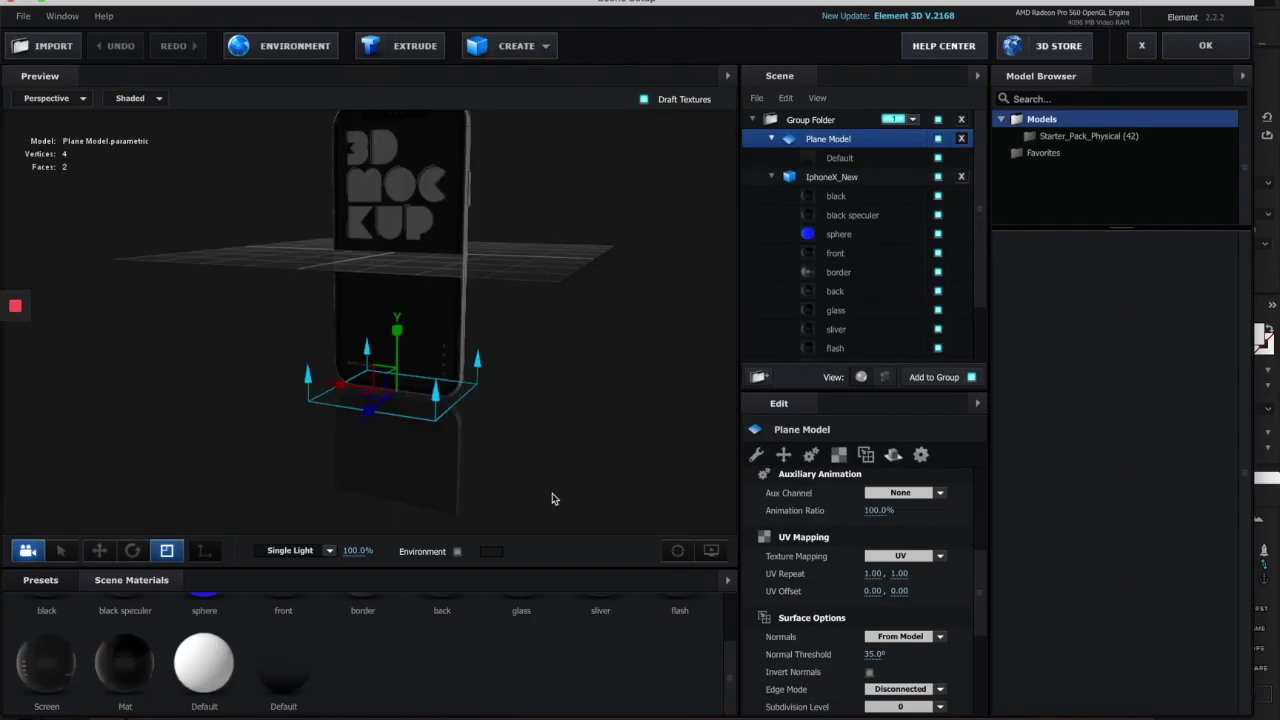
drag(519, 498, 451, 483)
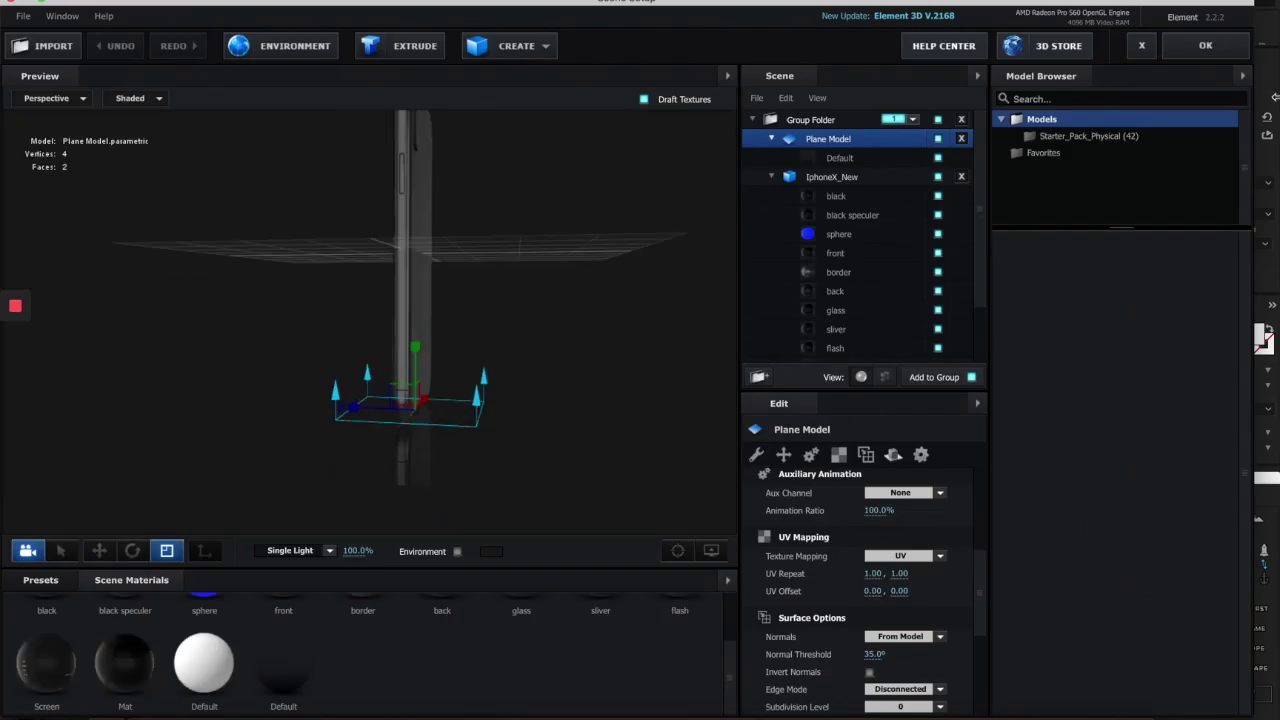
click(1208, 46)
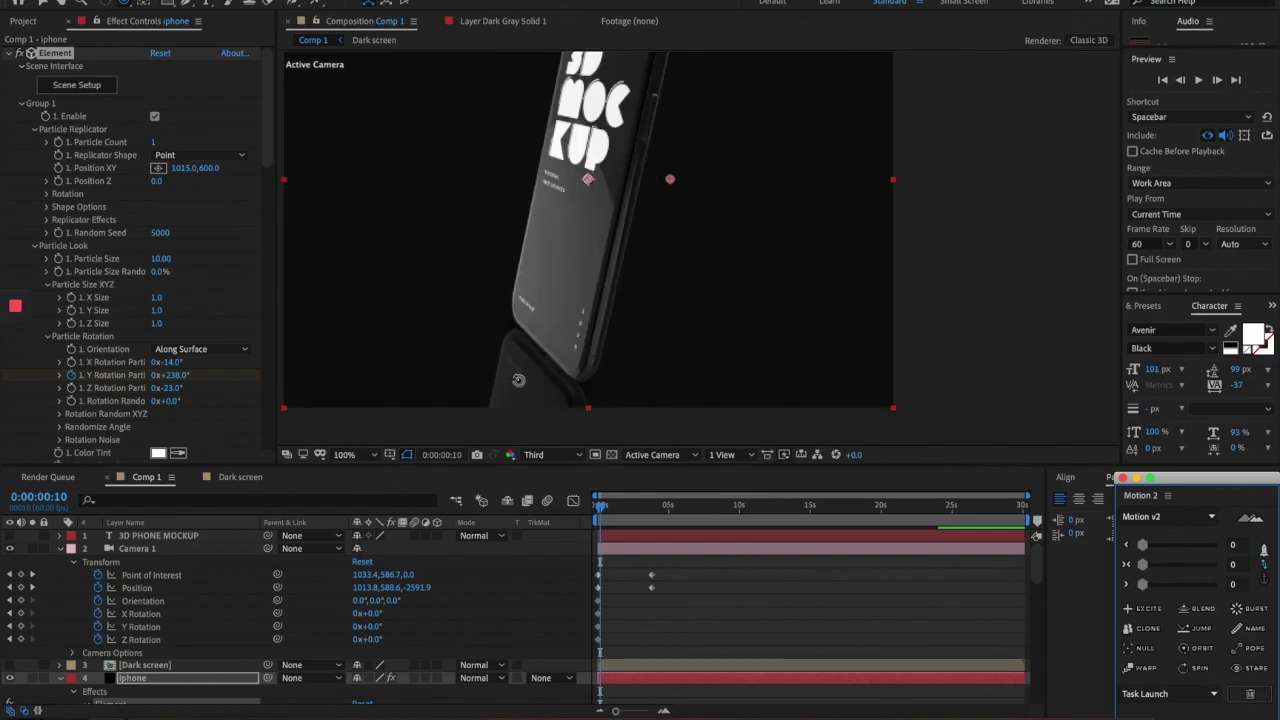
- Add a white 1600 x 1200 px solid directly above the Dark Gray Solid 1 background layer
scroll(105, 628, down, 2)
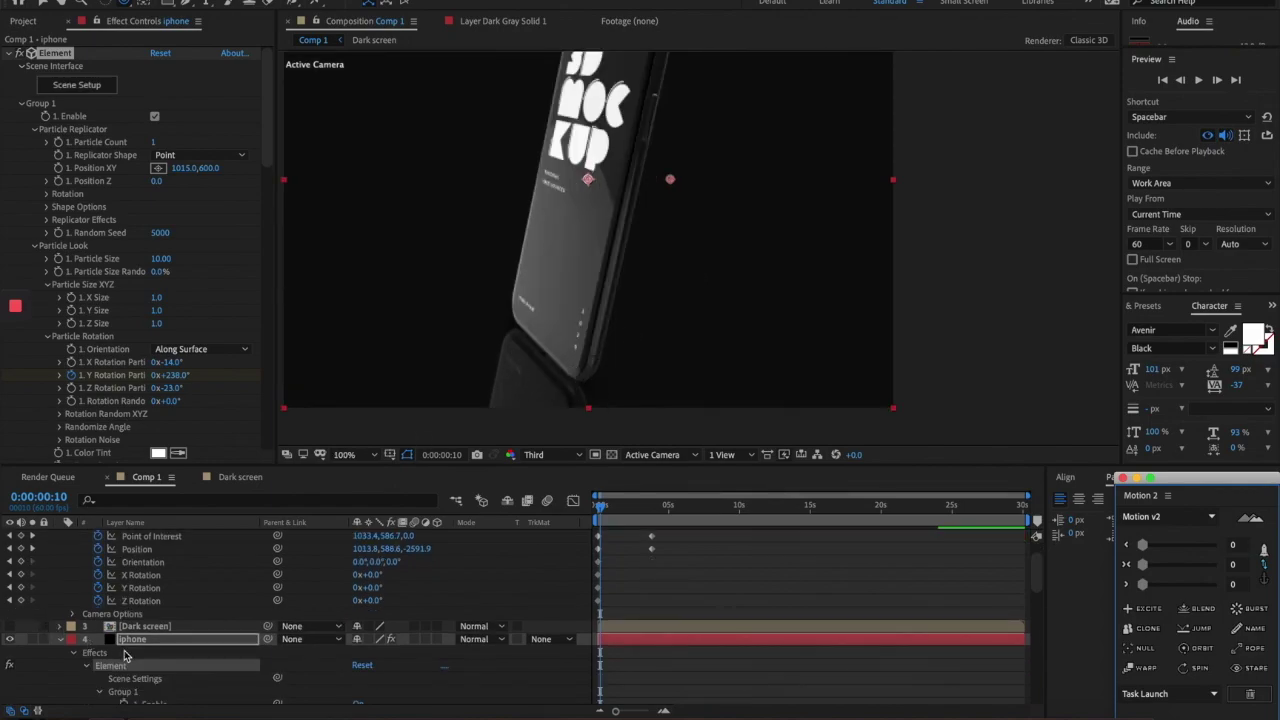
scroll(130, 665, down, 10)
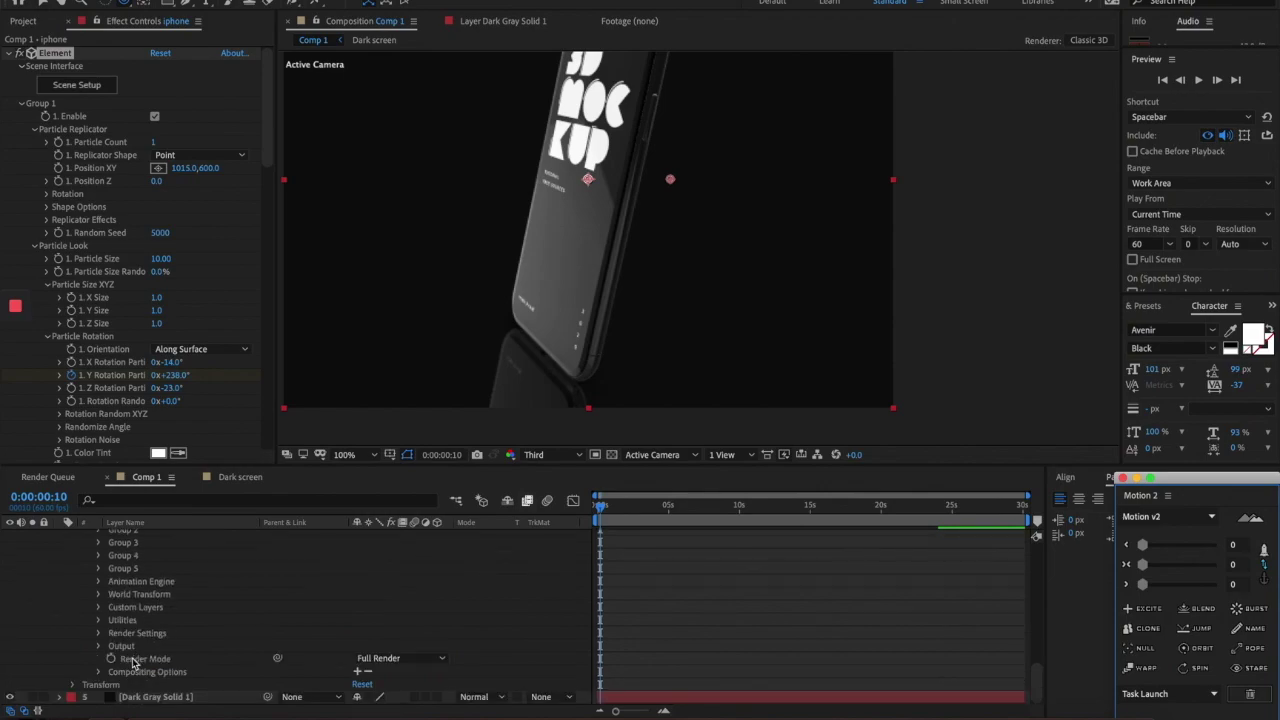
click(142, 697)
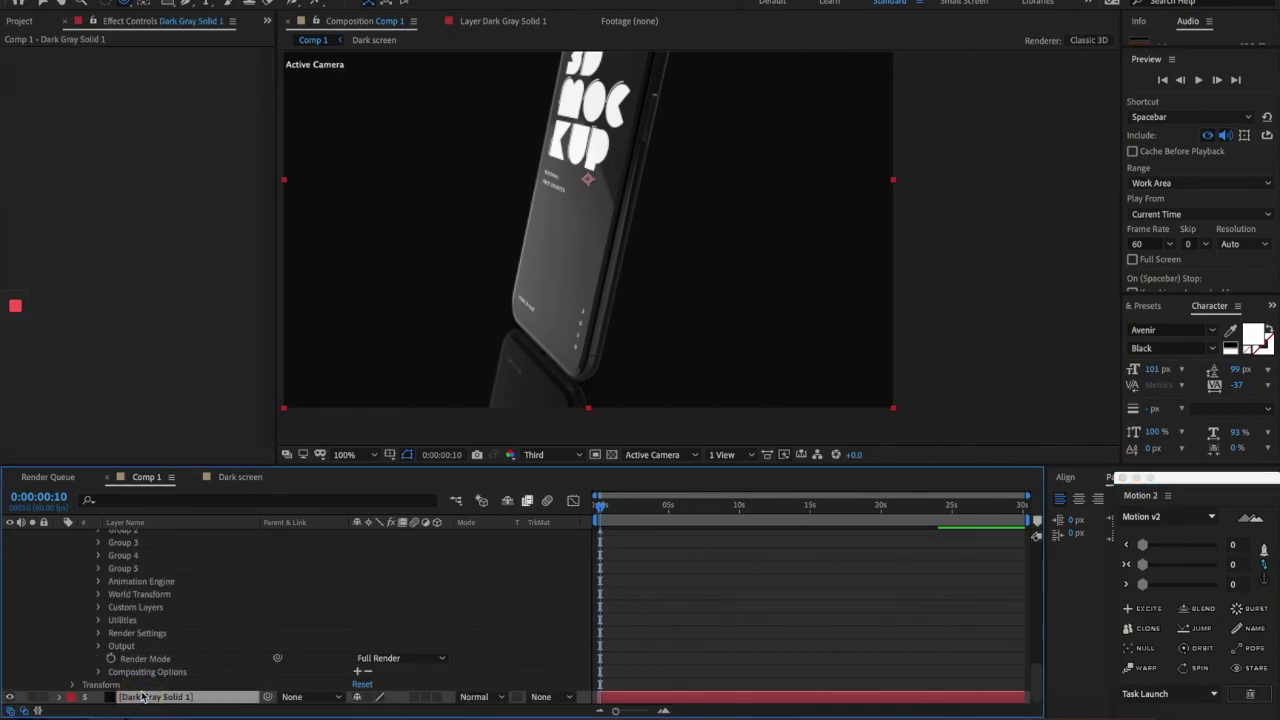
key(ctrl+y)
click(380, 480)
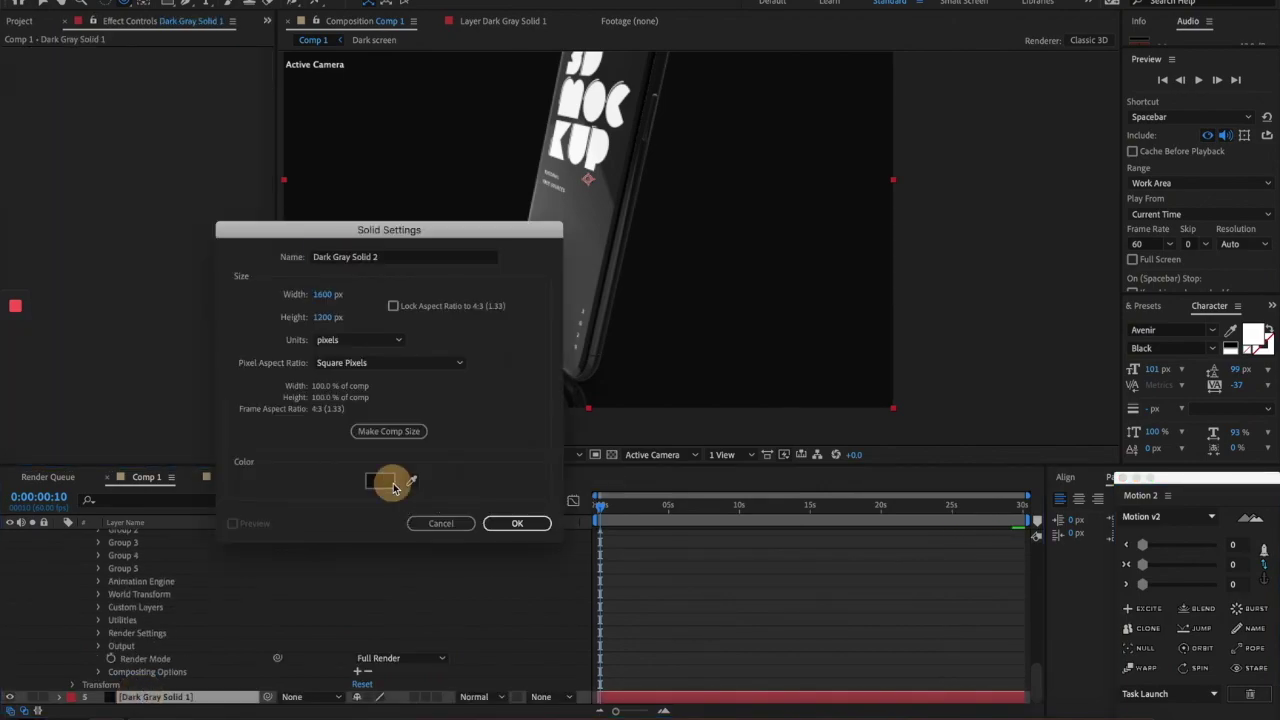
drag(757, 450, 677, 363)
key(Return)
key(Return)
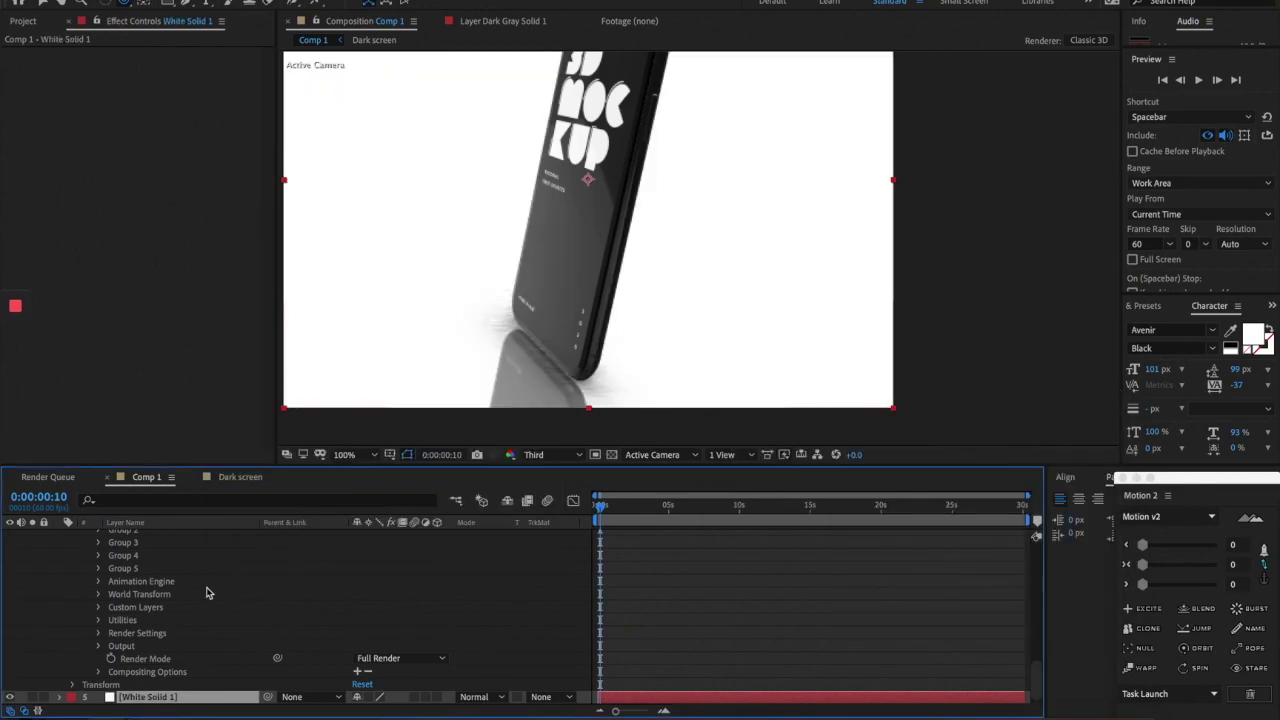
- Set the composition's preview resolution to Full
click(540, 455)
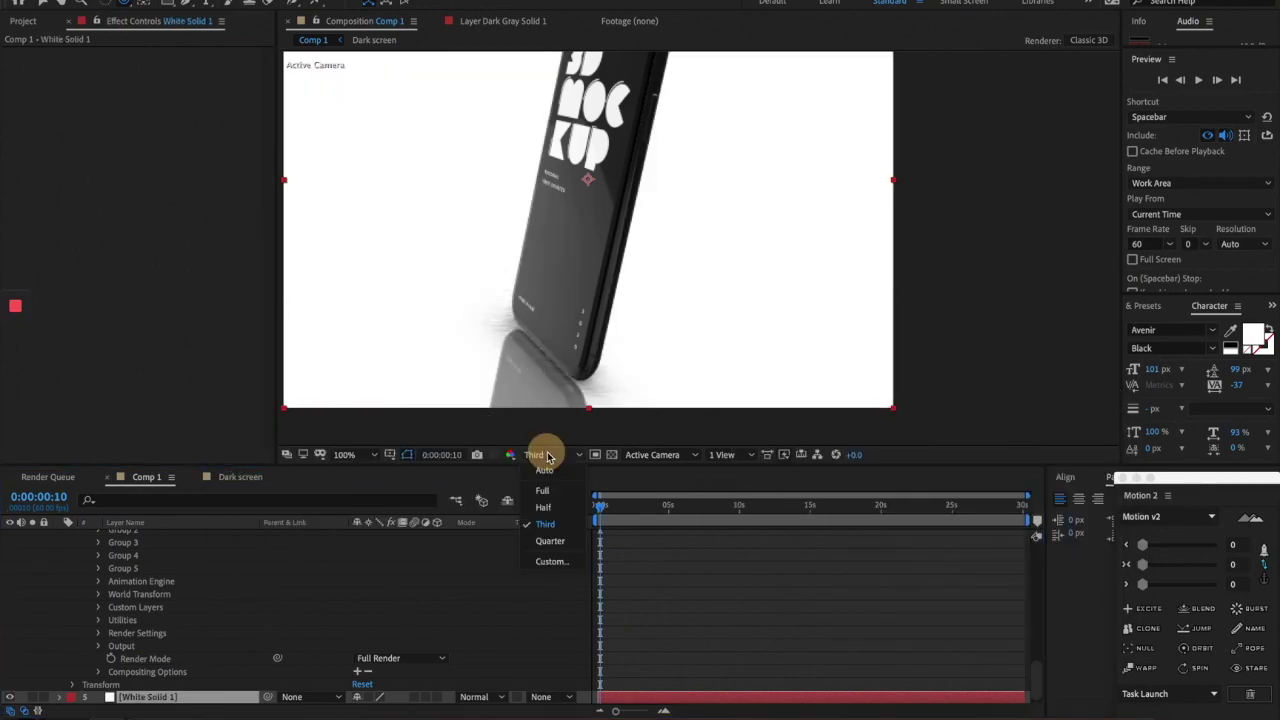
click(537, 491)
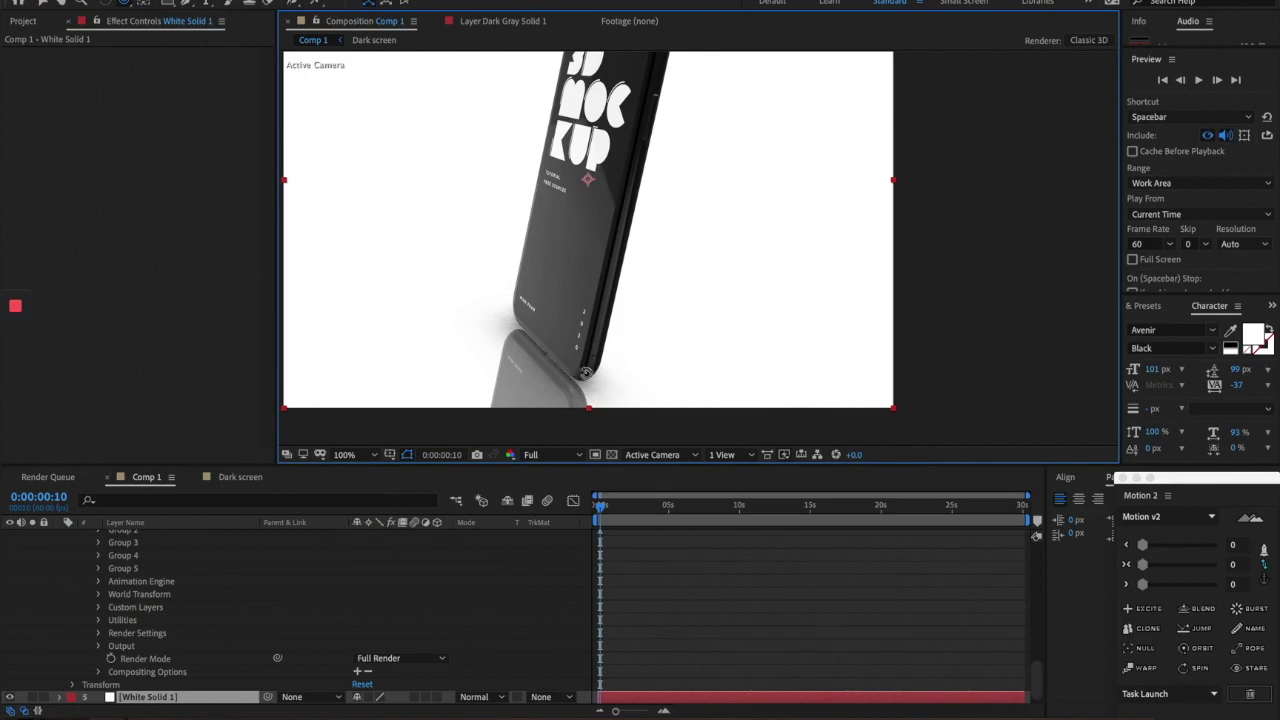
scroll(115, 678, down, 1)
click(124, 697)
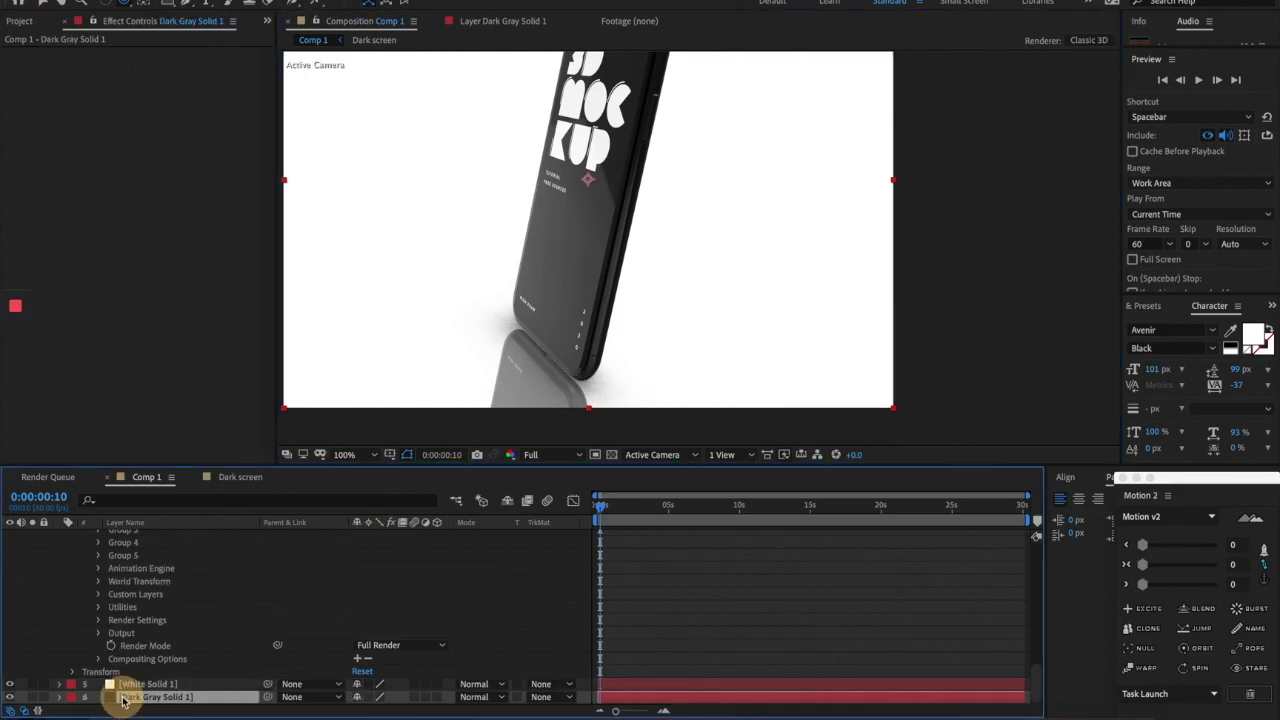
- Toggle ambient occlusion off and back on in the iphone layer's Element render settings to compare the contact shadow
scroll(237, 663, up, 10)
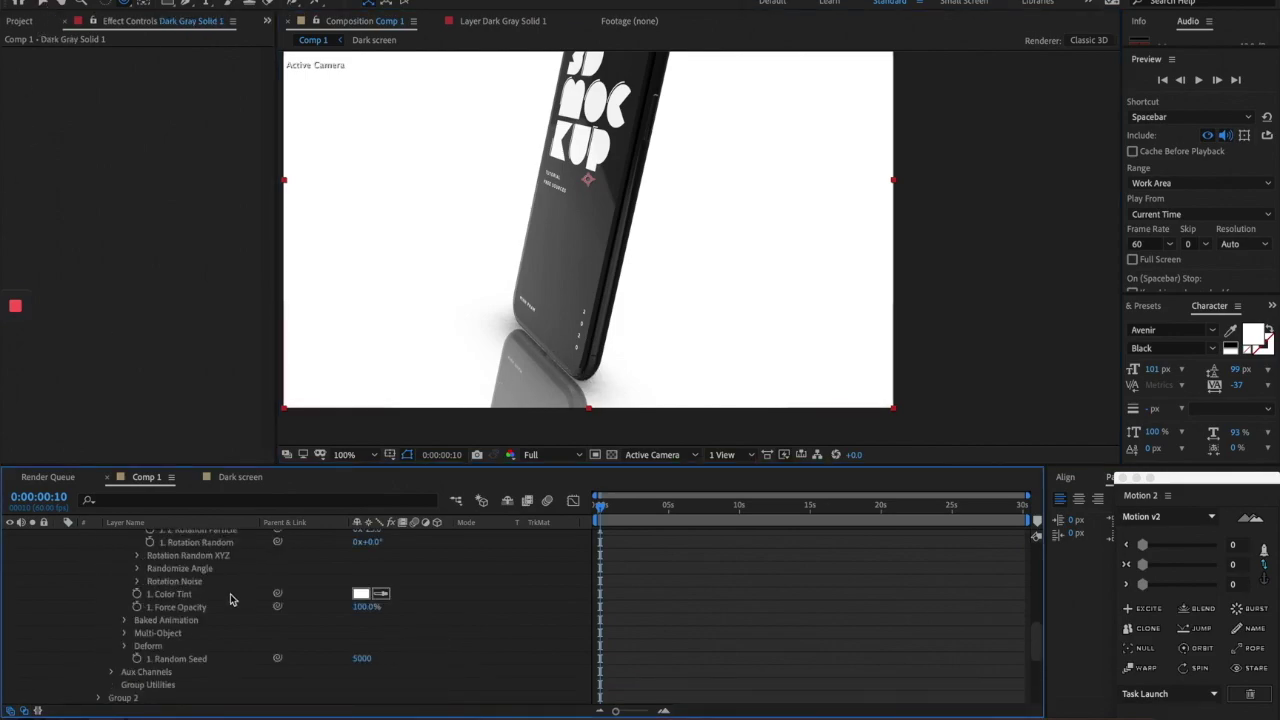
click(158, 593)
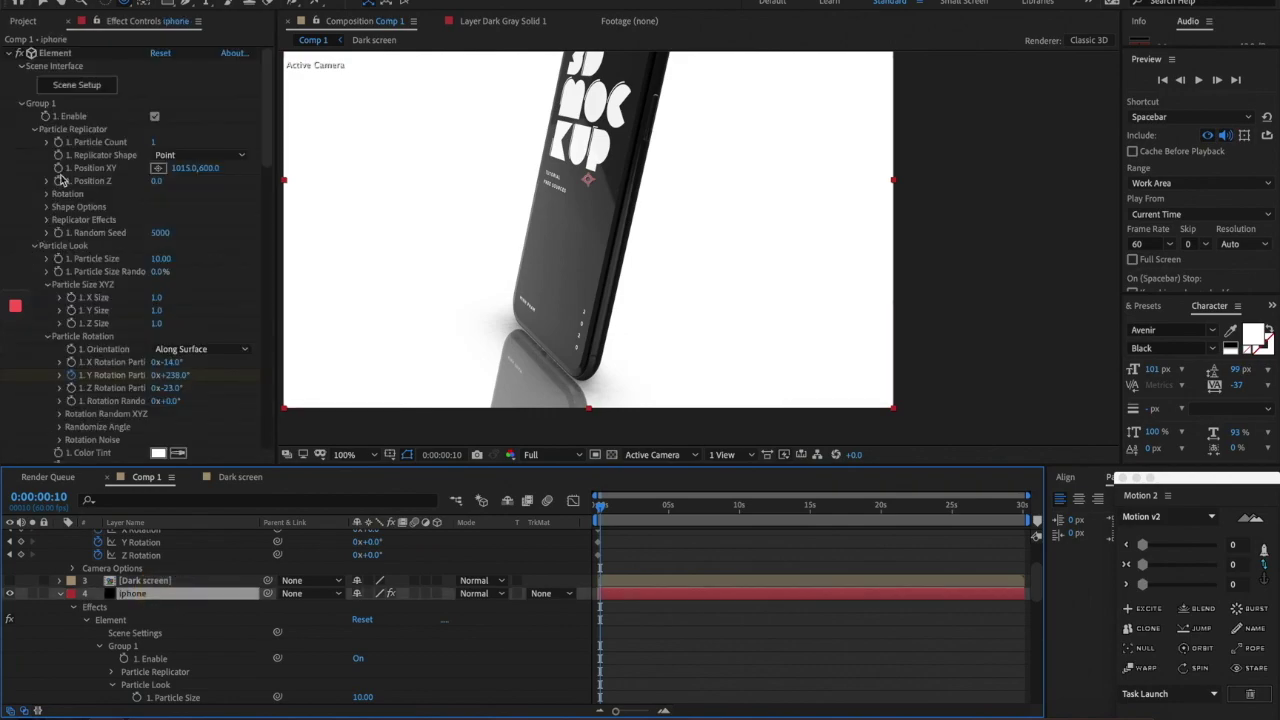
click(21, 104)
scroll(53, 261, down, 5)
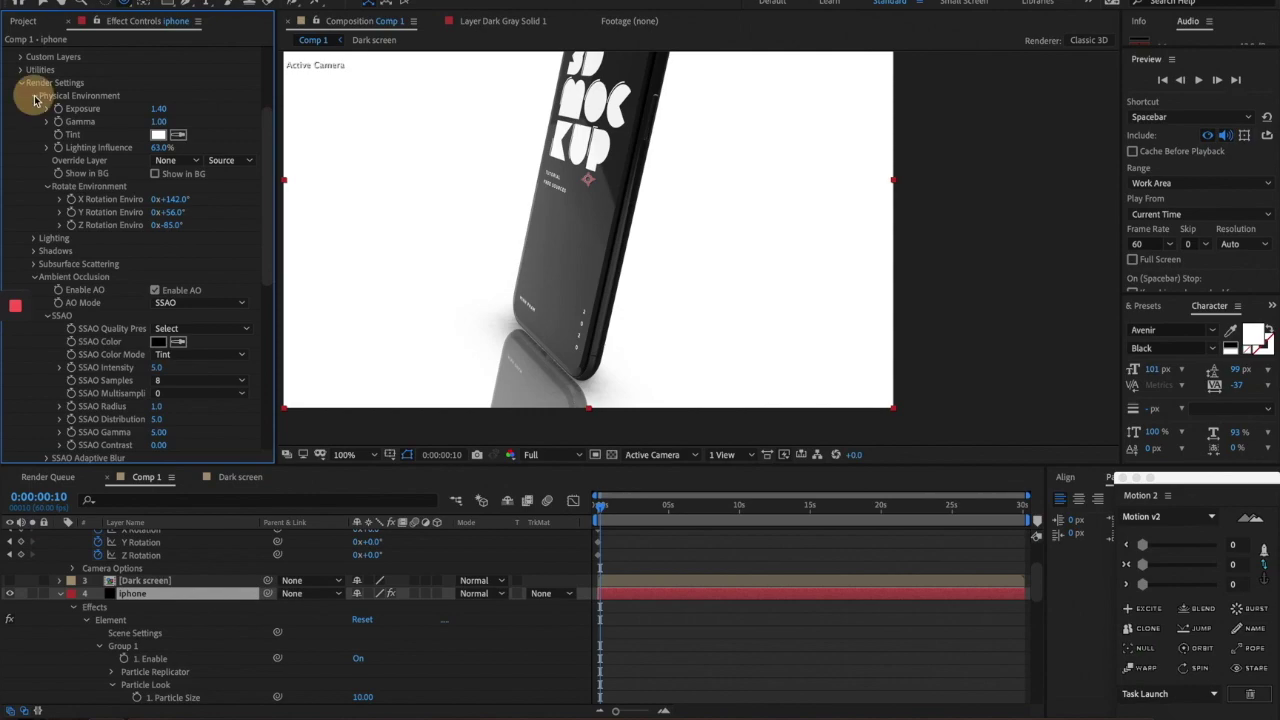
click(33, 95)
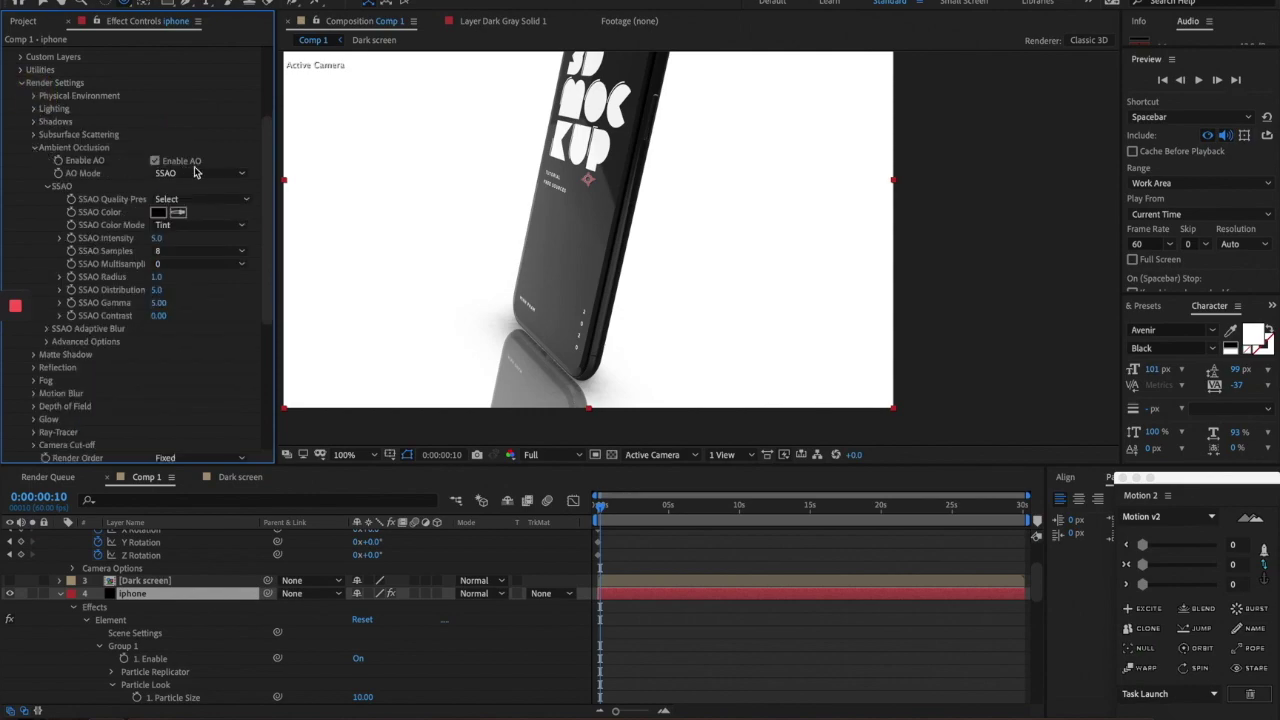
click(155, 163)
click(155, 163)
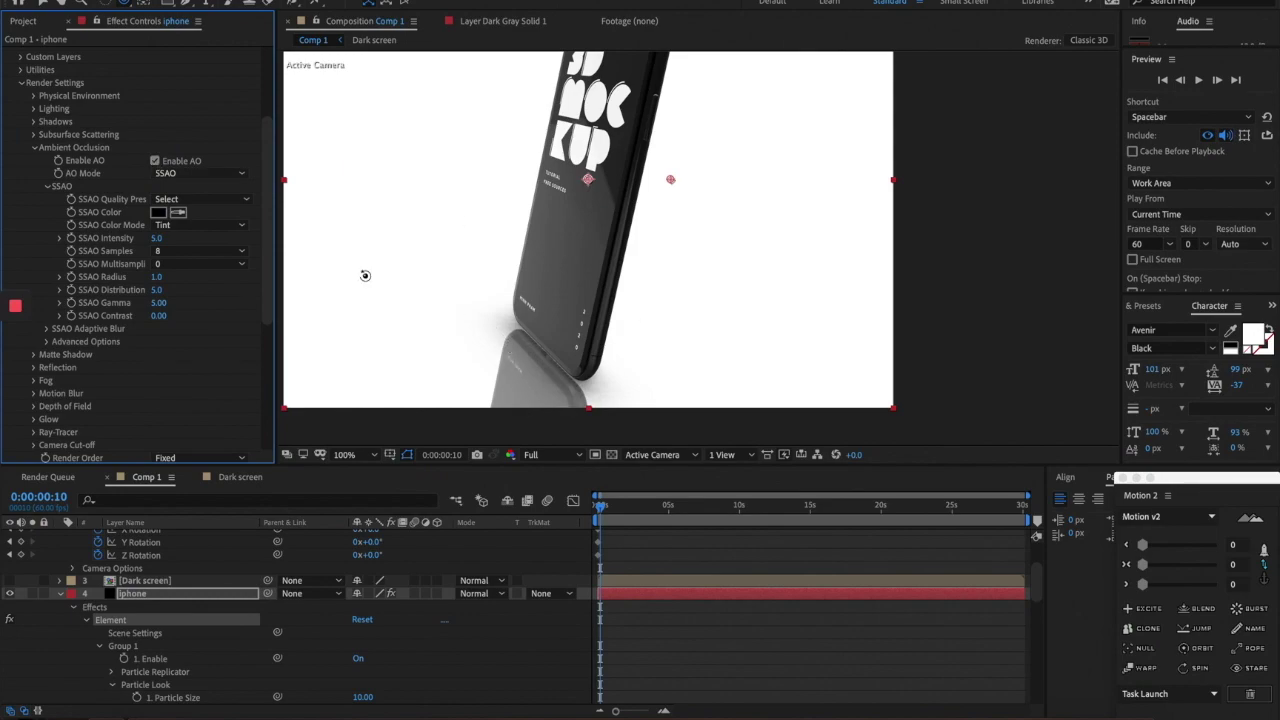
- Set the iphone layer's SSAO Intensity to 8 and its SSAO multisampling to 2
click(158, 239)
text(8)
click(198, 327)
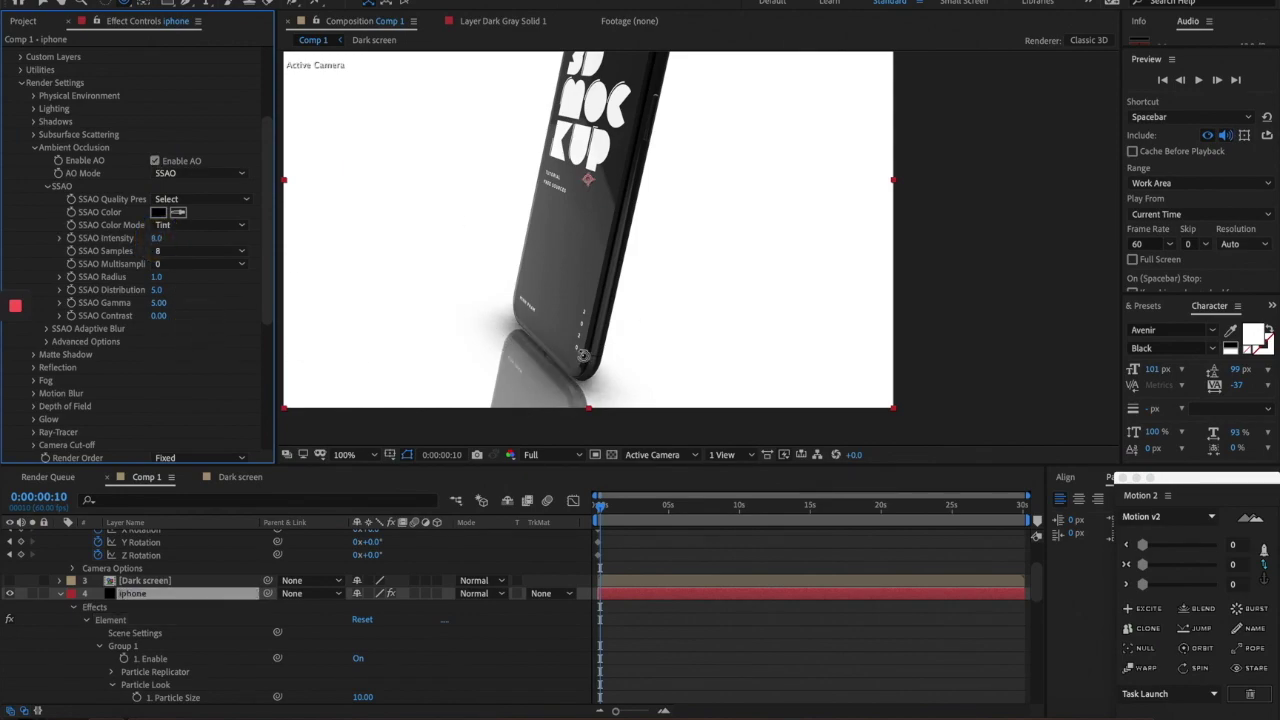
scroll(608, 320, down, 2)
scroll(608, 320, up, 2)
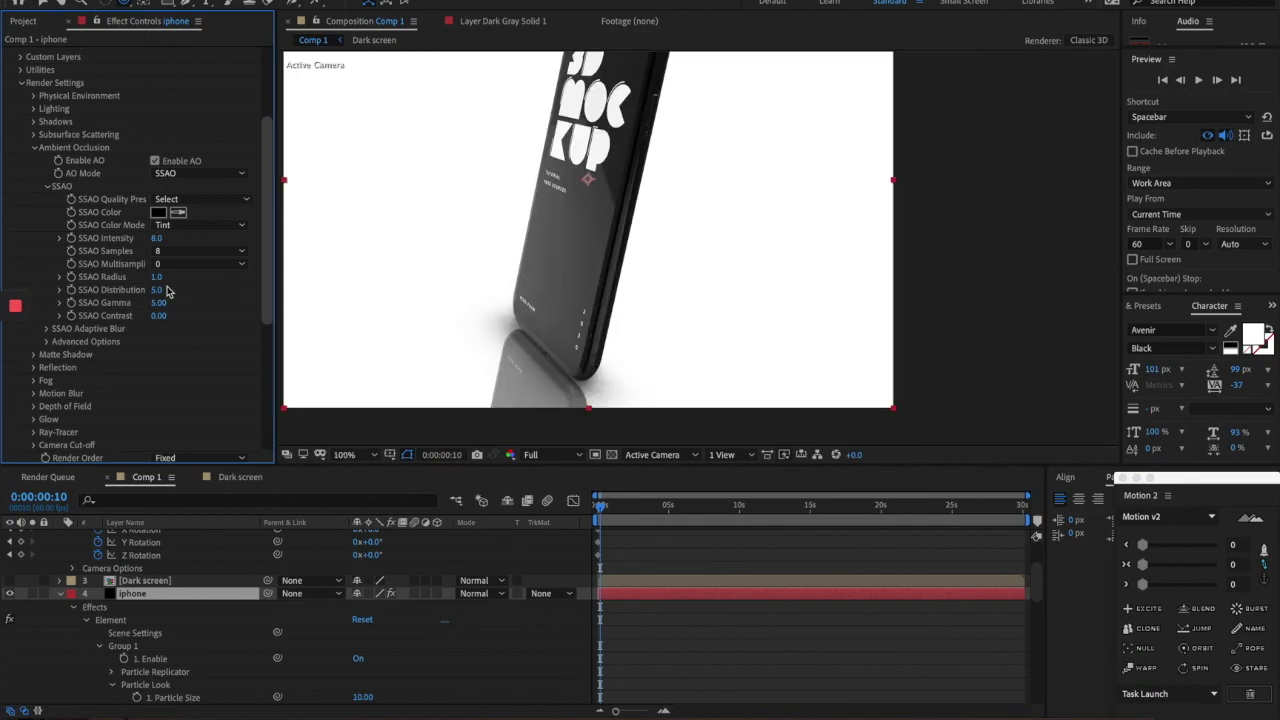
click(213, 251)
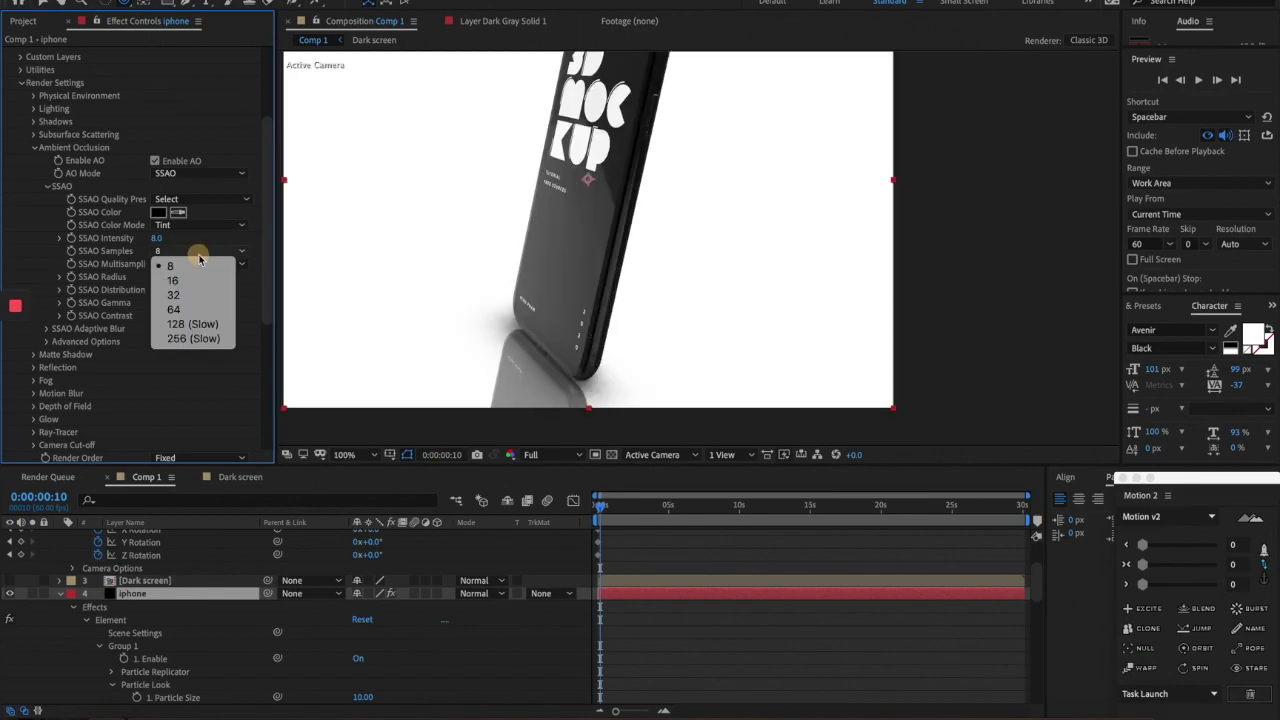
click(213, 264)
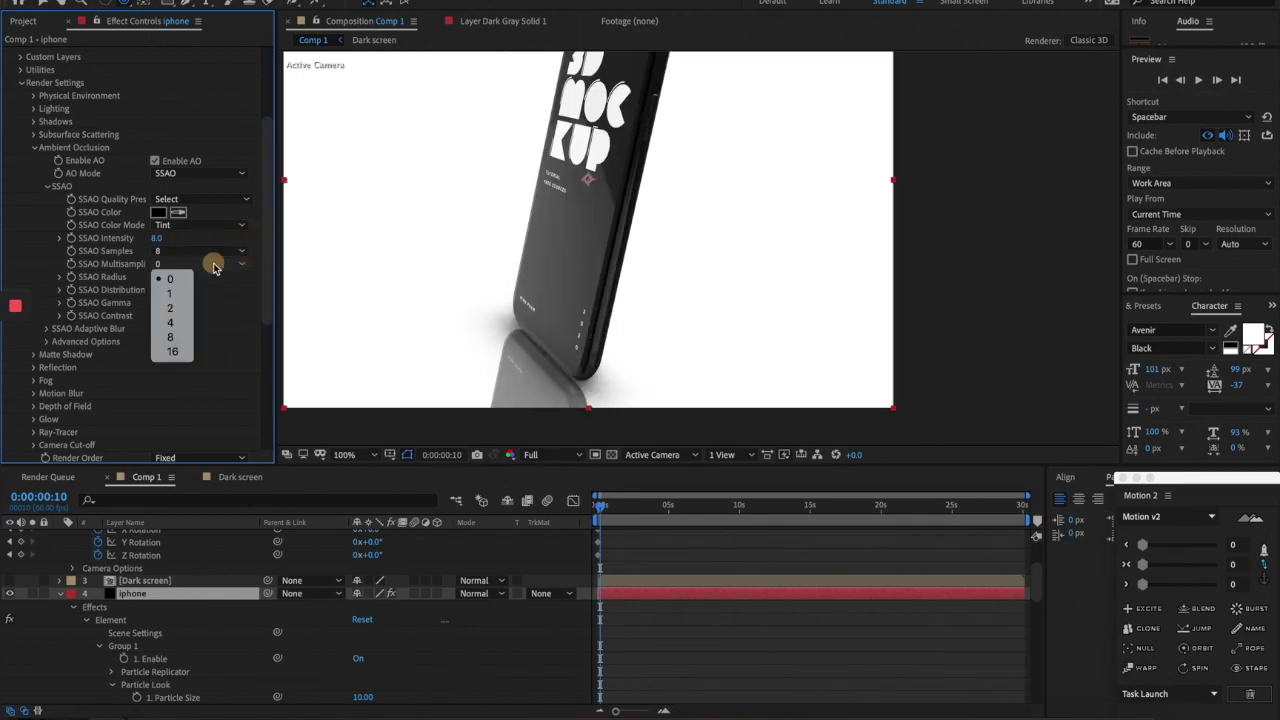
click(170, 307)
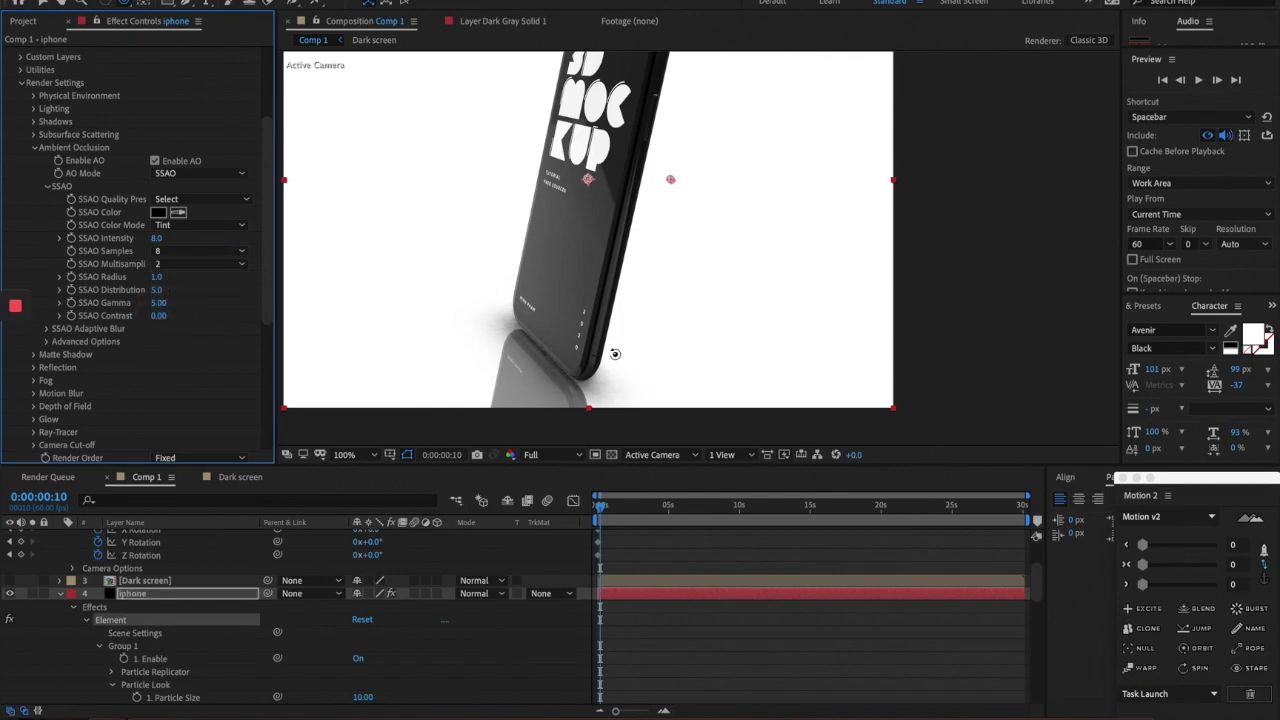
- Hide the White Solid 1 layer and check the phone and its reflection against the dark background
scroll(125, 591, down, 10)
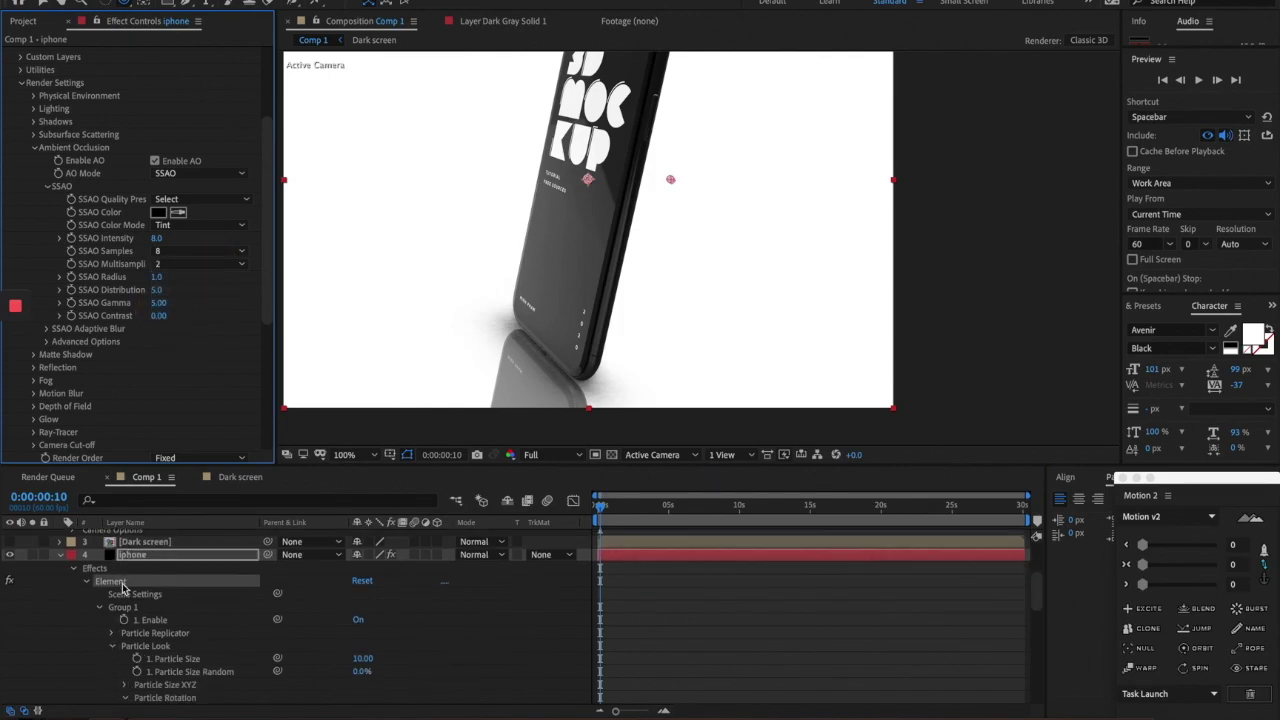
click(11, 685)
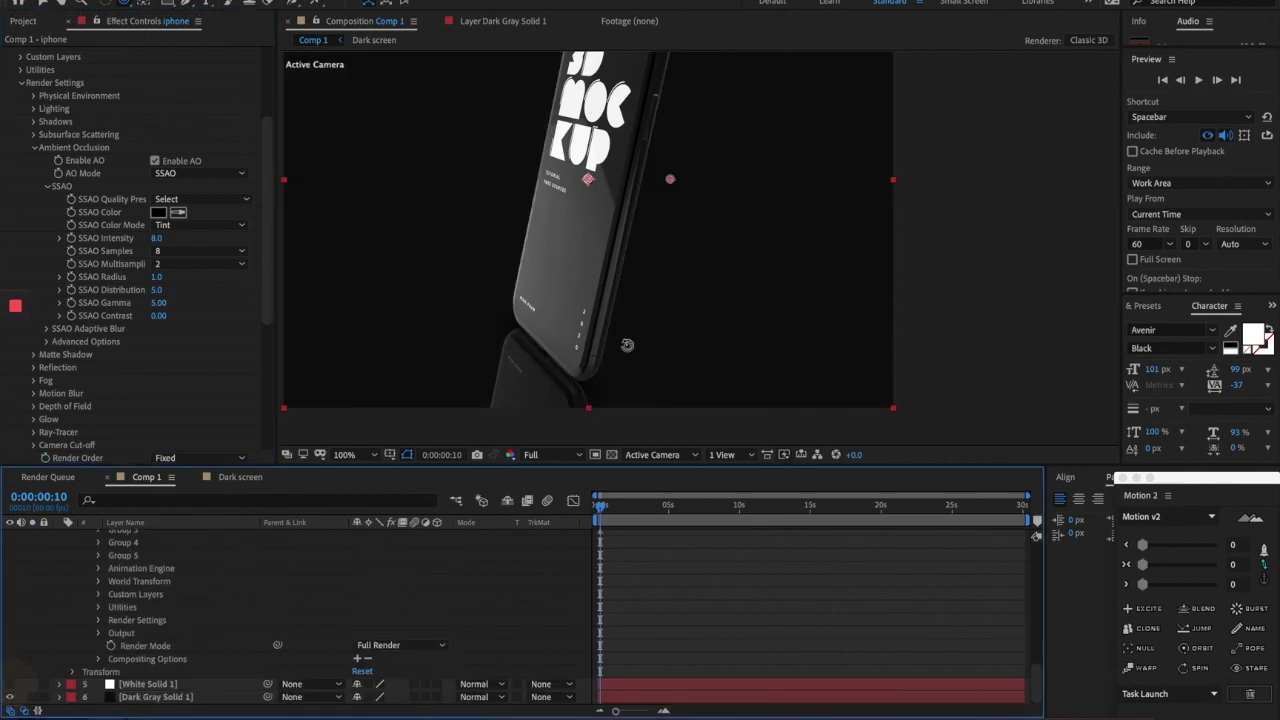
scroll(698, 196, down, 2)
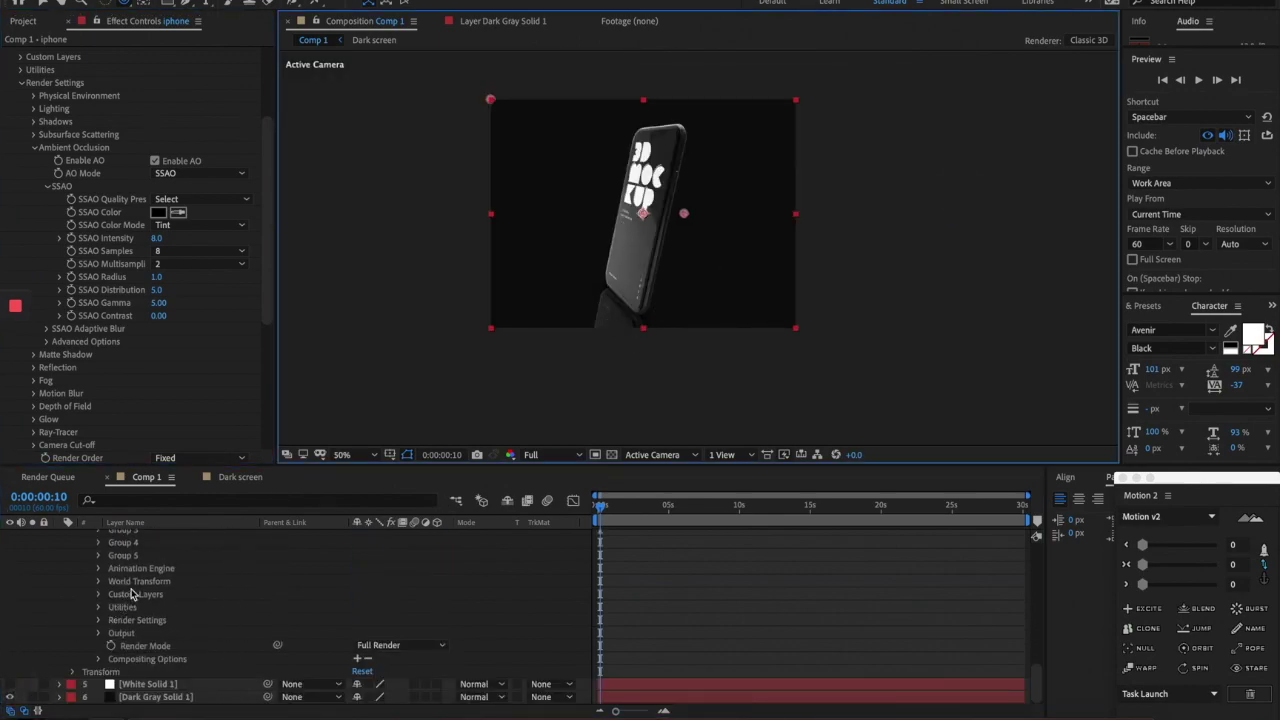
scroll(130, 592, up, 10)
scroll(765, 308, up, 3)
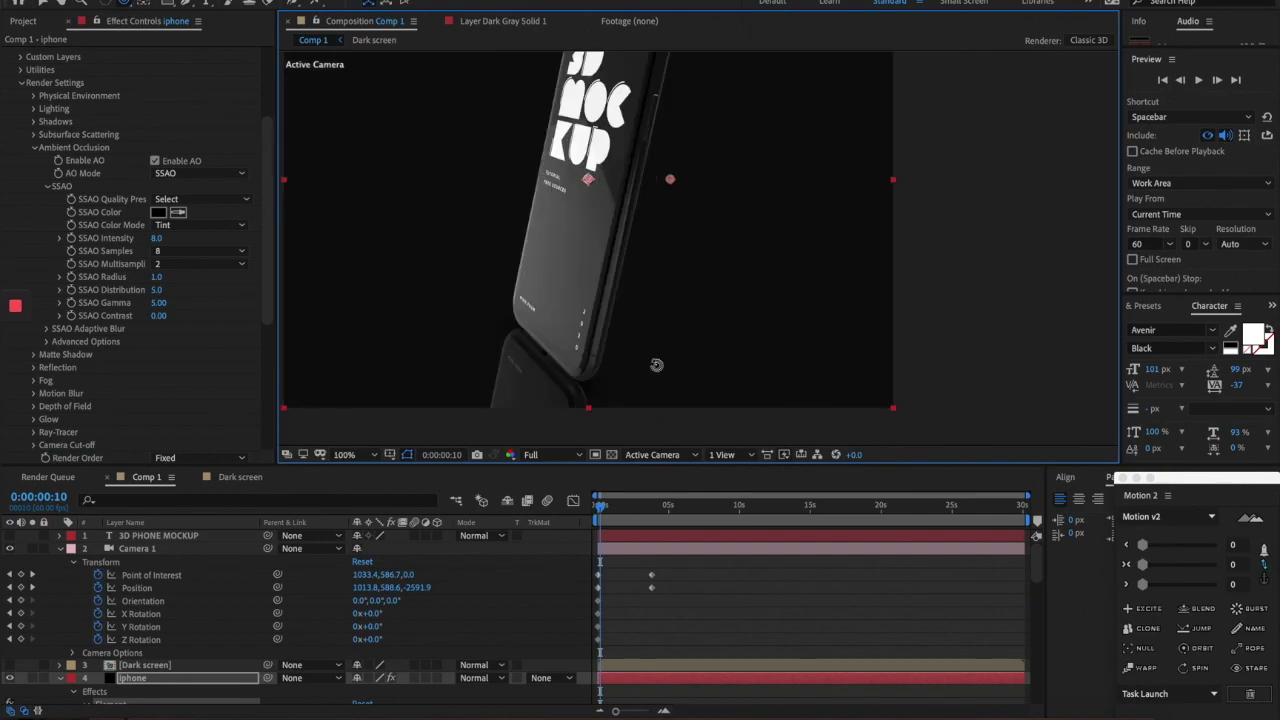
key(ctrl+z)
- Try setting the phone's X particle rotation to 0° in Element's Group 1
scroll(140, 590, down, 2)
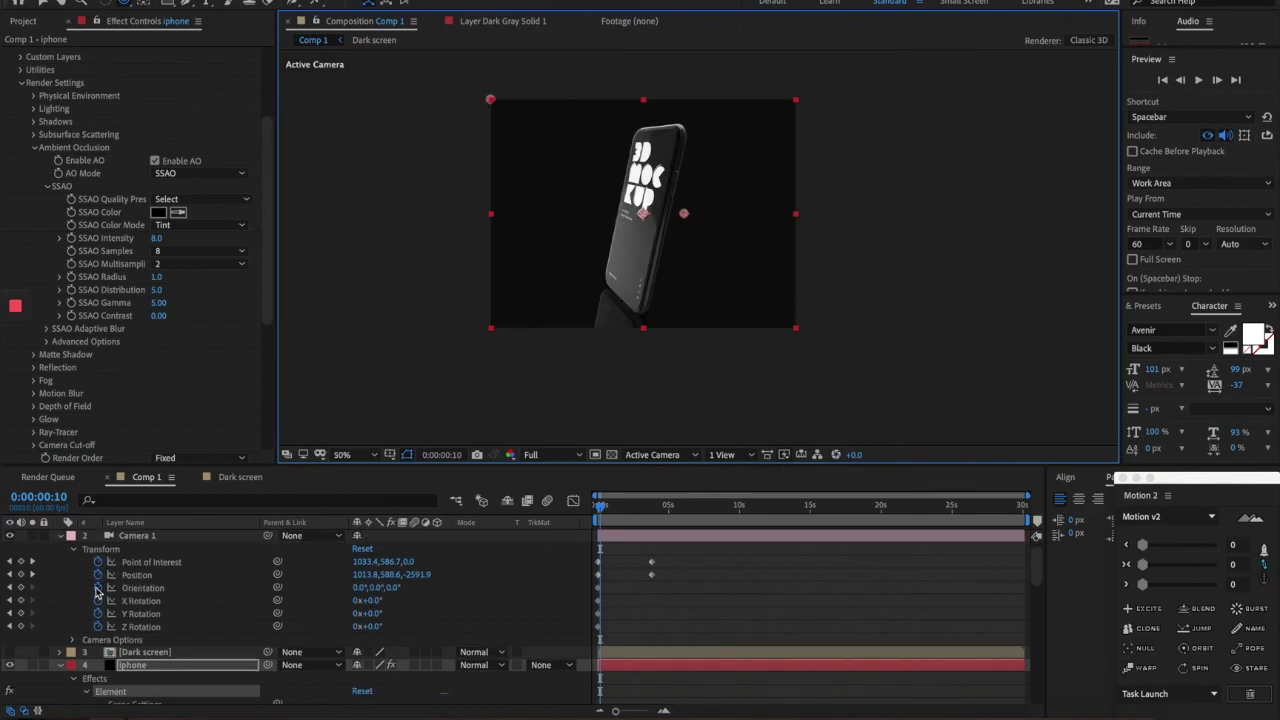
scroll(118, 121, up, 3)
click(19, 70)
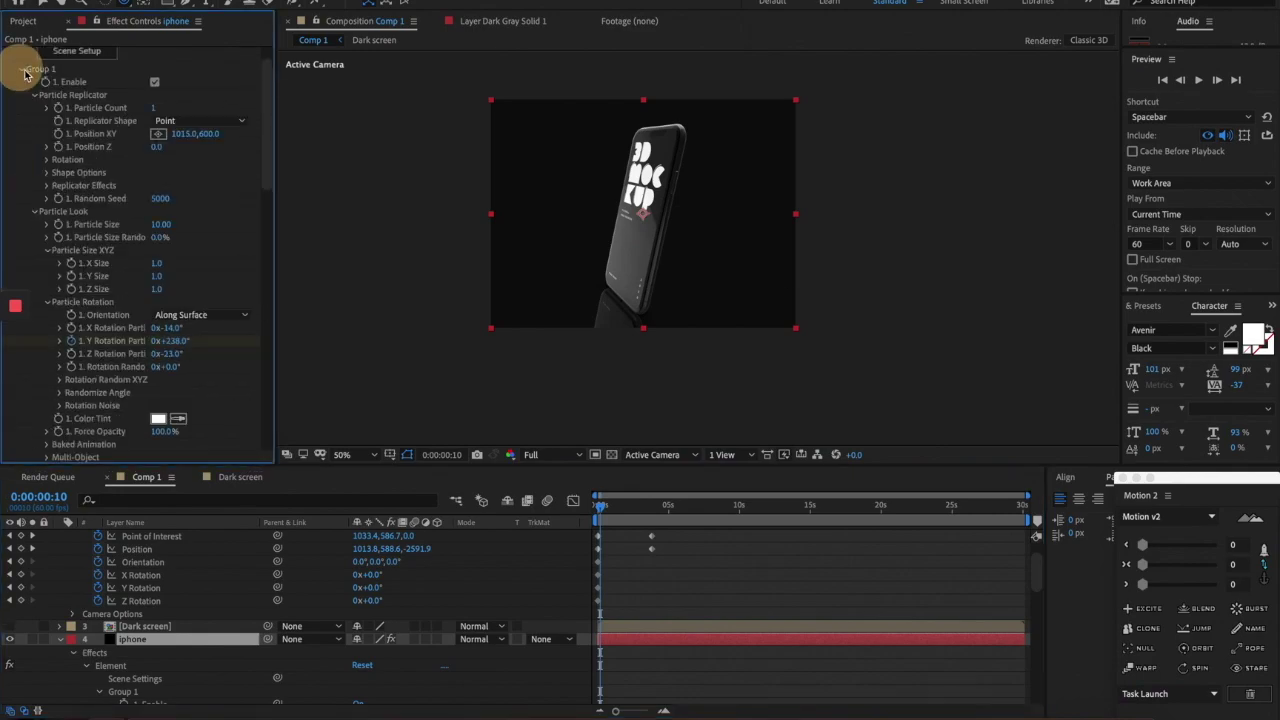
scroll(130, 150, down, 1)
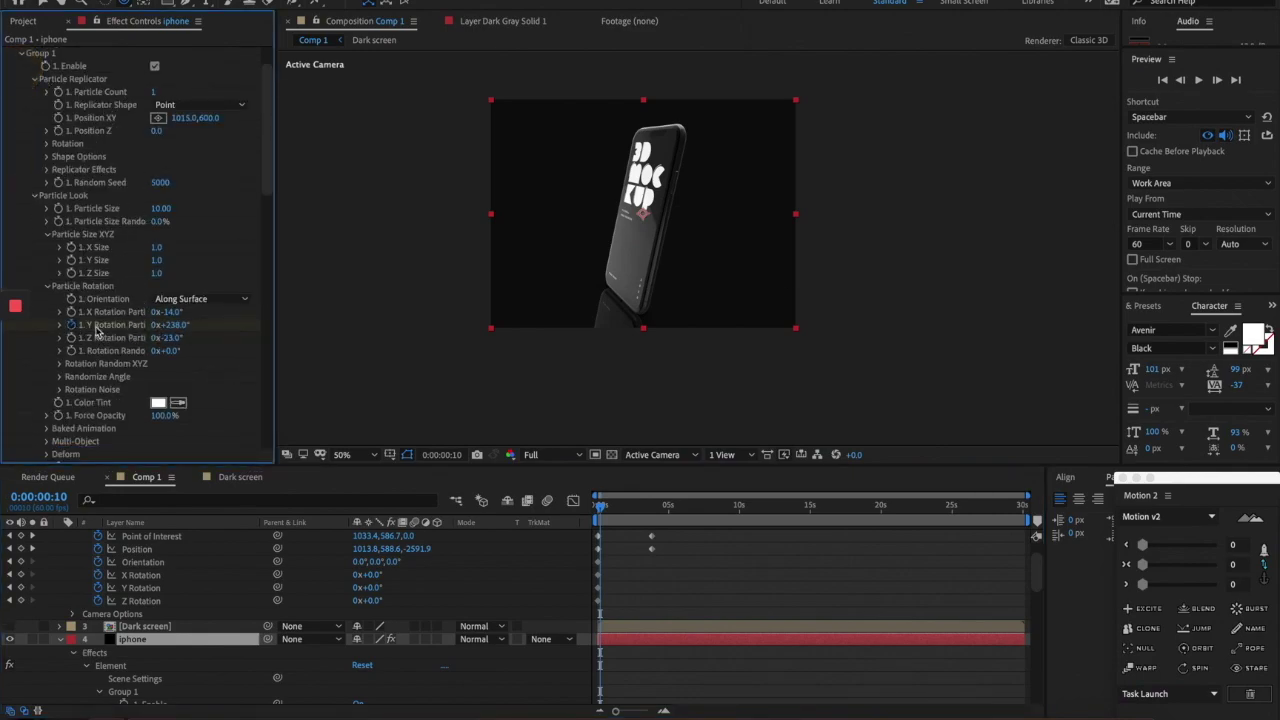
click(250, 375)
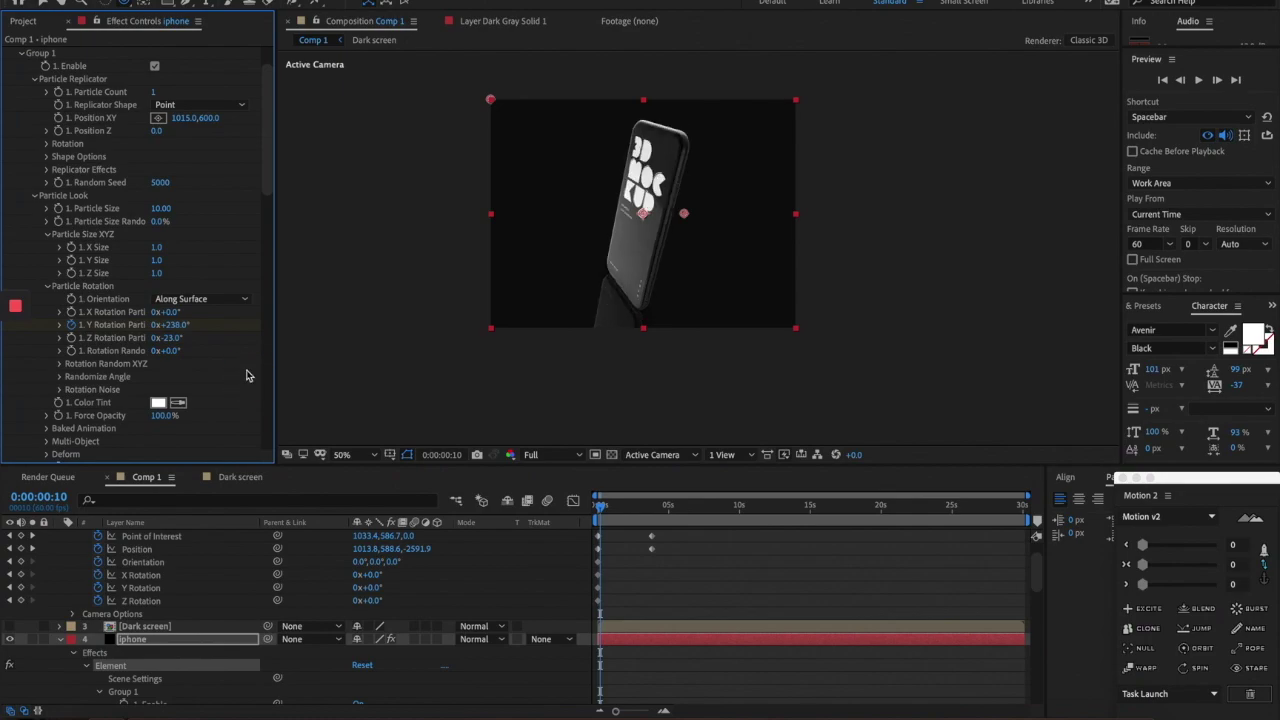
- Delete the Camera 1 layer with its keyframes from the composition
scroll(114, 582, up, 2)
click(130, 548)
drag(660, 570, 551, 651)
click(145, 548)
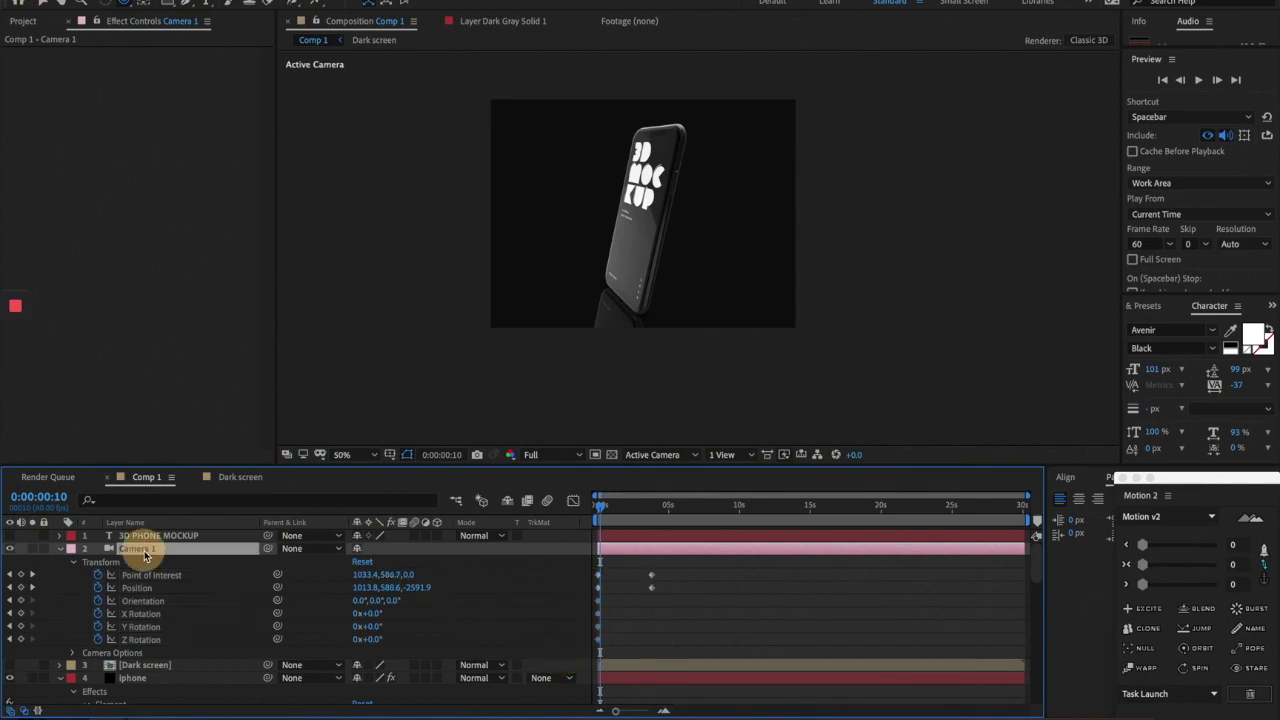
key(Delete)
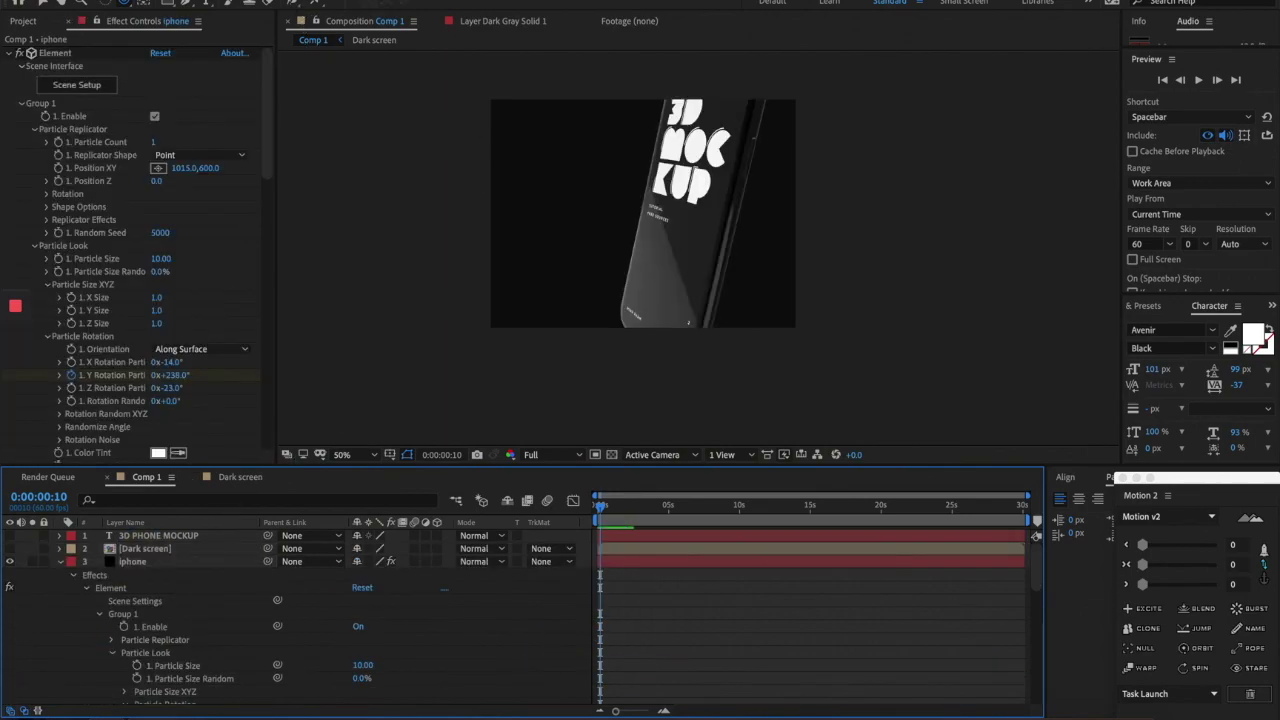
- Create a new camera layer and try orbiting it around the phone
click(262, 1)
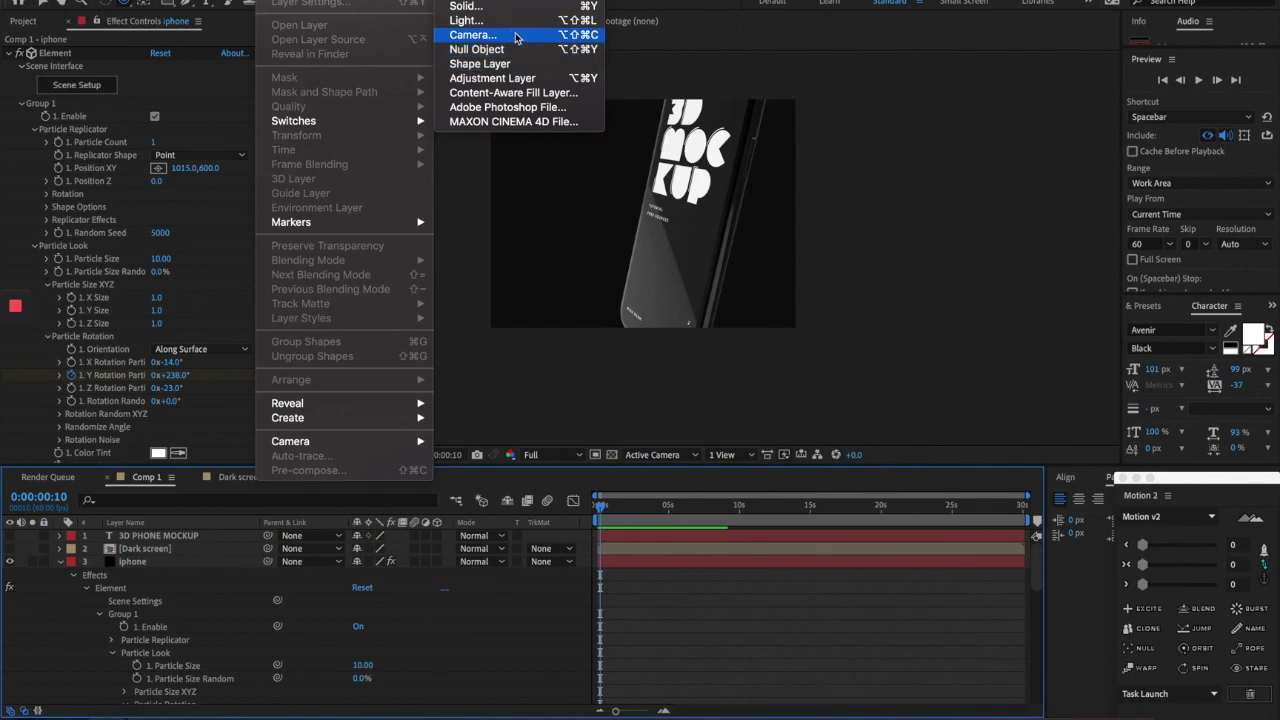
click(475, 75)
click(514, 570)
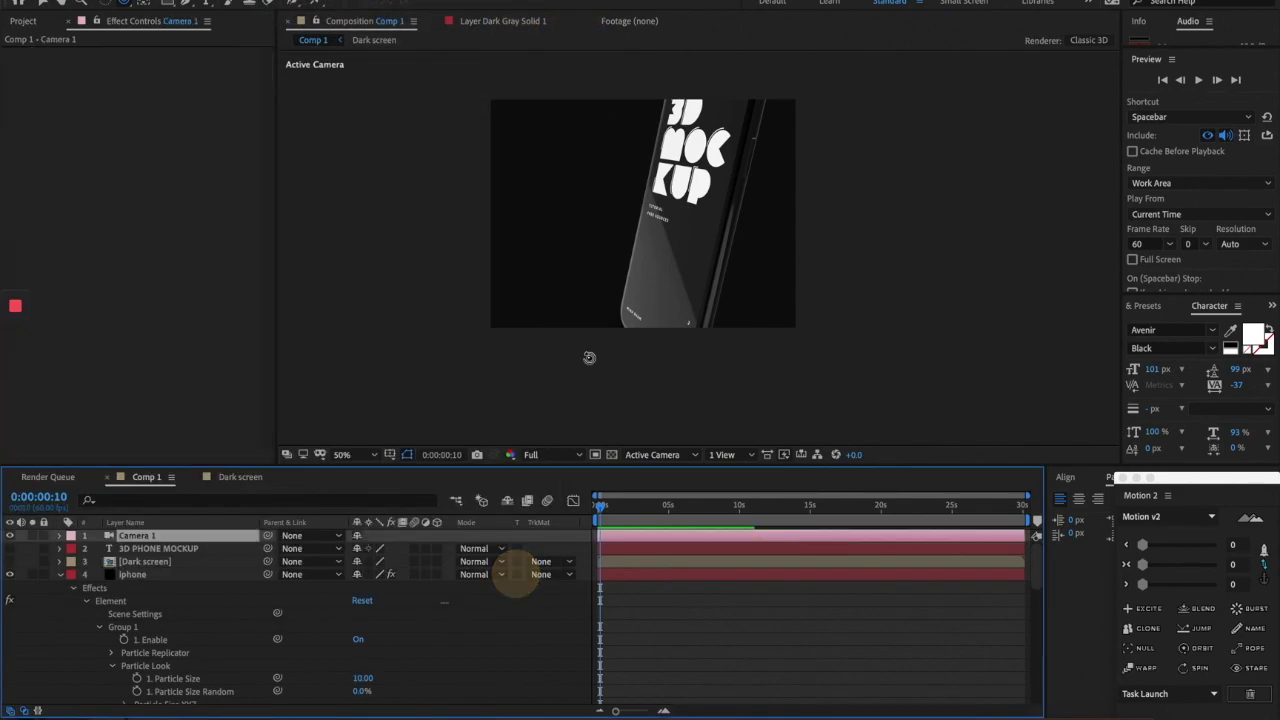
drag(606, 204, 587, 404)
- Undo the camera orbit and the creation of the new camera layer
key(ctrl+z)
key(ctrl+z)
key(ctrl+z)
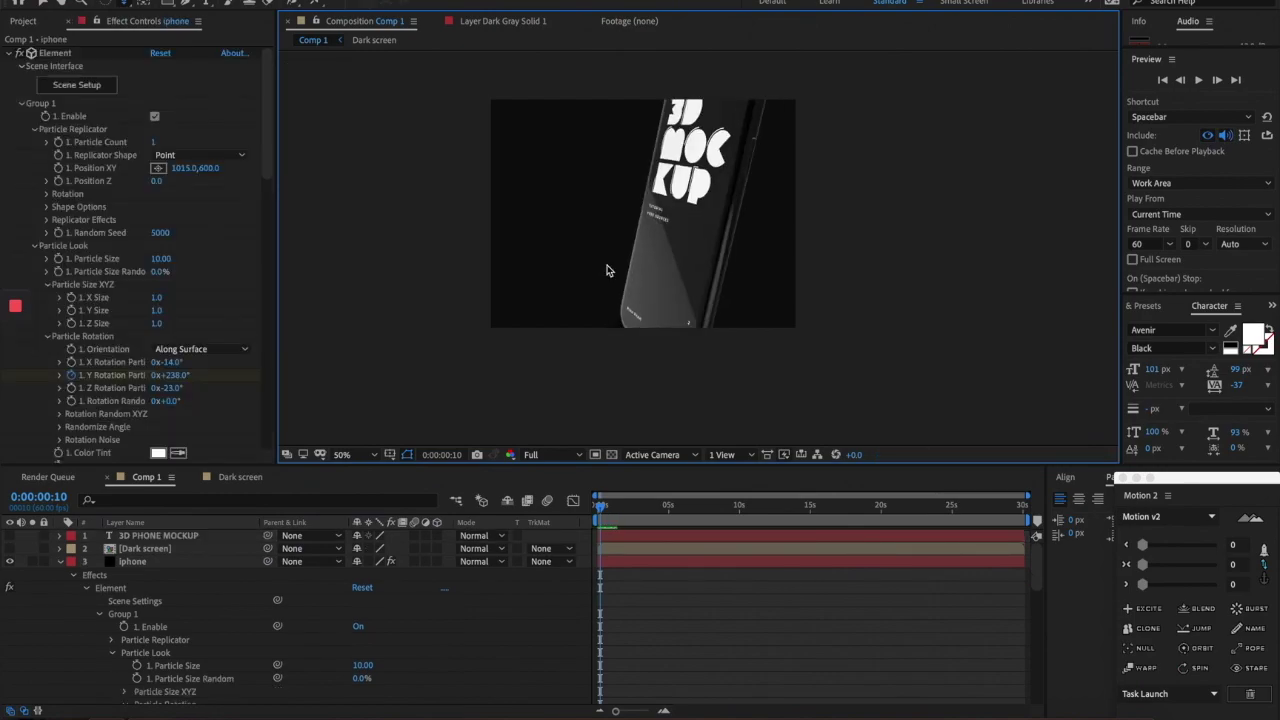
- Redo the creation of the new camera layer and its orbit around the phone, and select the iphone layer
key(ctrl+shift+z)
key(ctrl+shift+z)
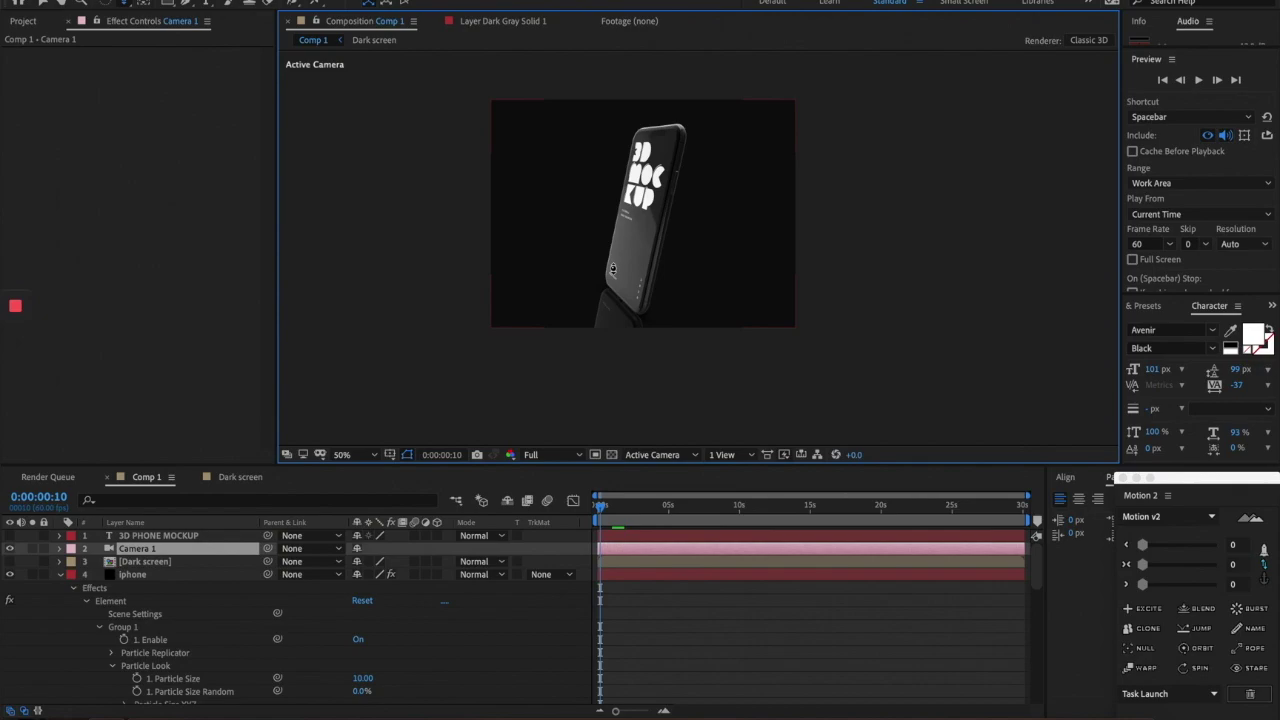
click(132, 575)
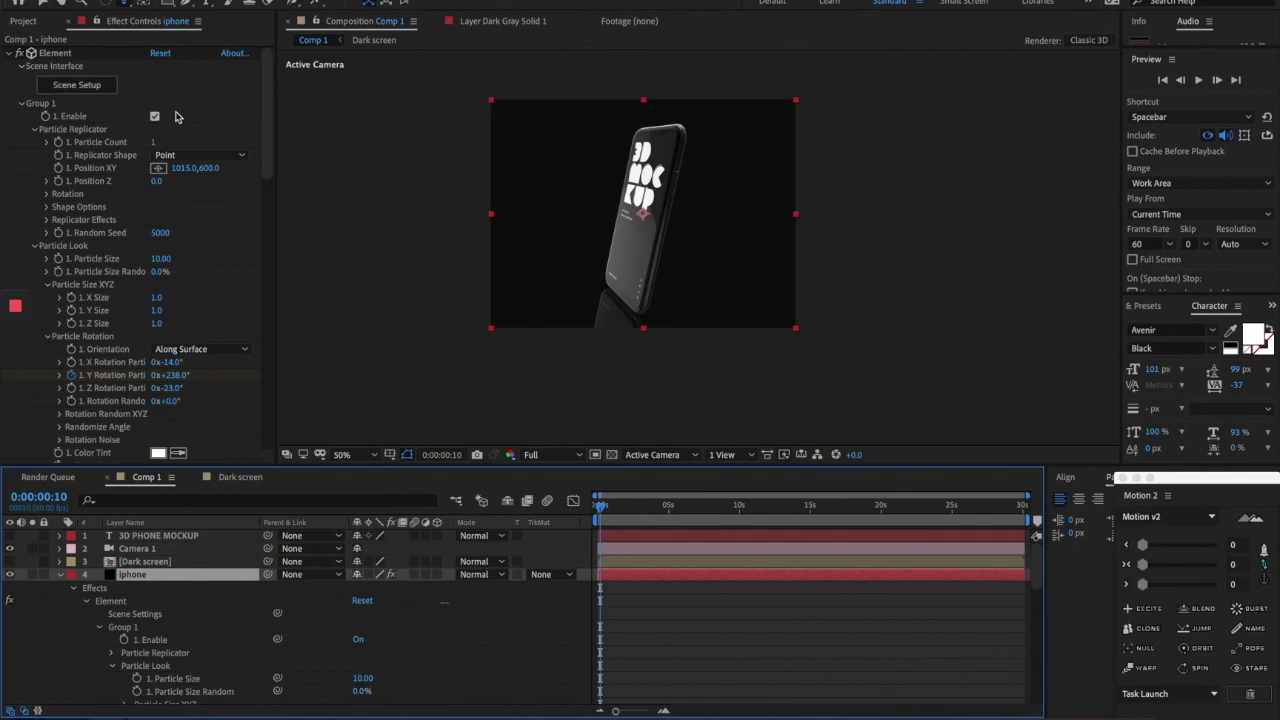
scroll(747, 313, up, 2)
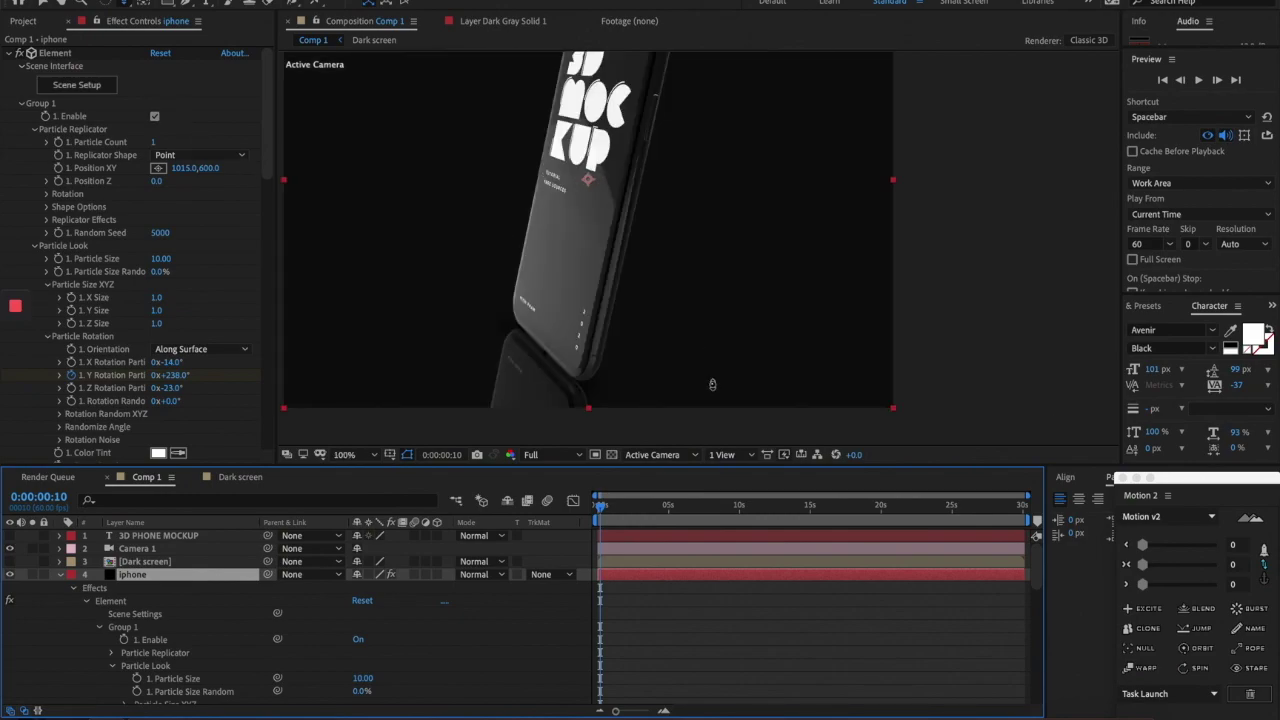
scroll(697, 333, down, 2)
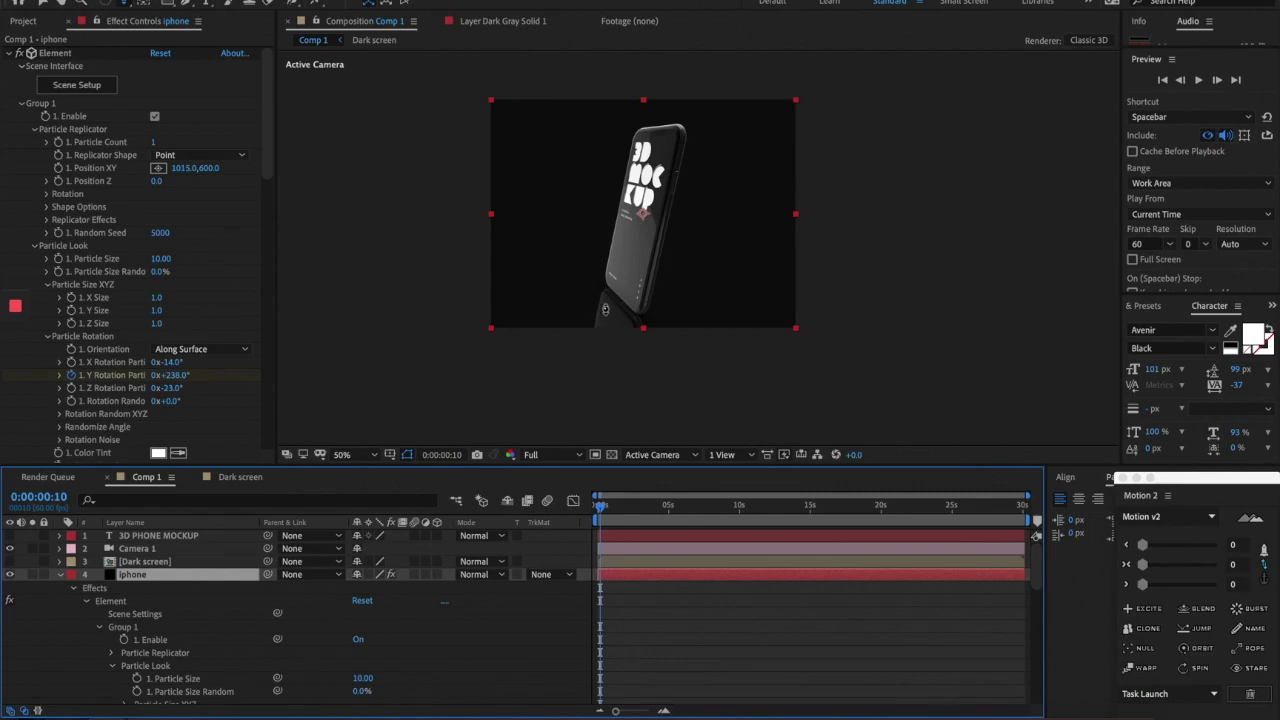
- In Element's Scene Setup, move the Plane Model out of the Group Folder, assign it to group 2 and apply the scene
click(86, 90)
drag(545, 390, 480, 385)
click(771, 177)
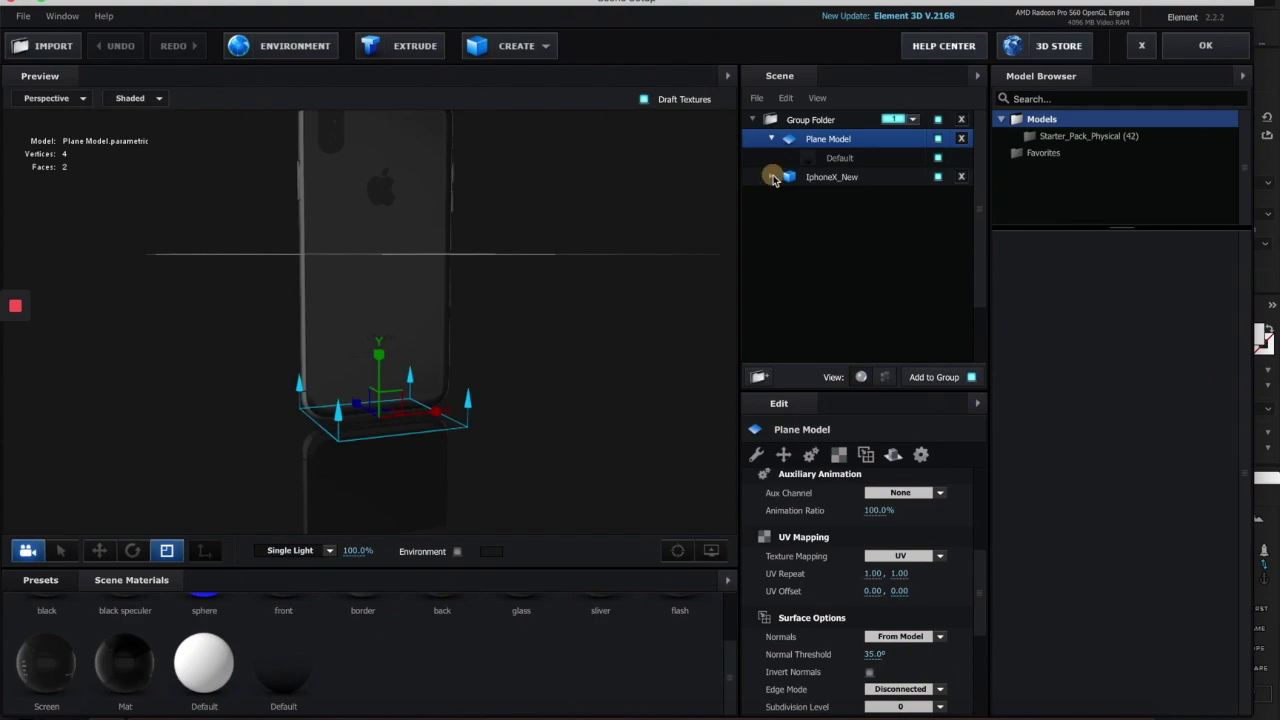
click(825, 177)
click(843, 142)
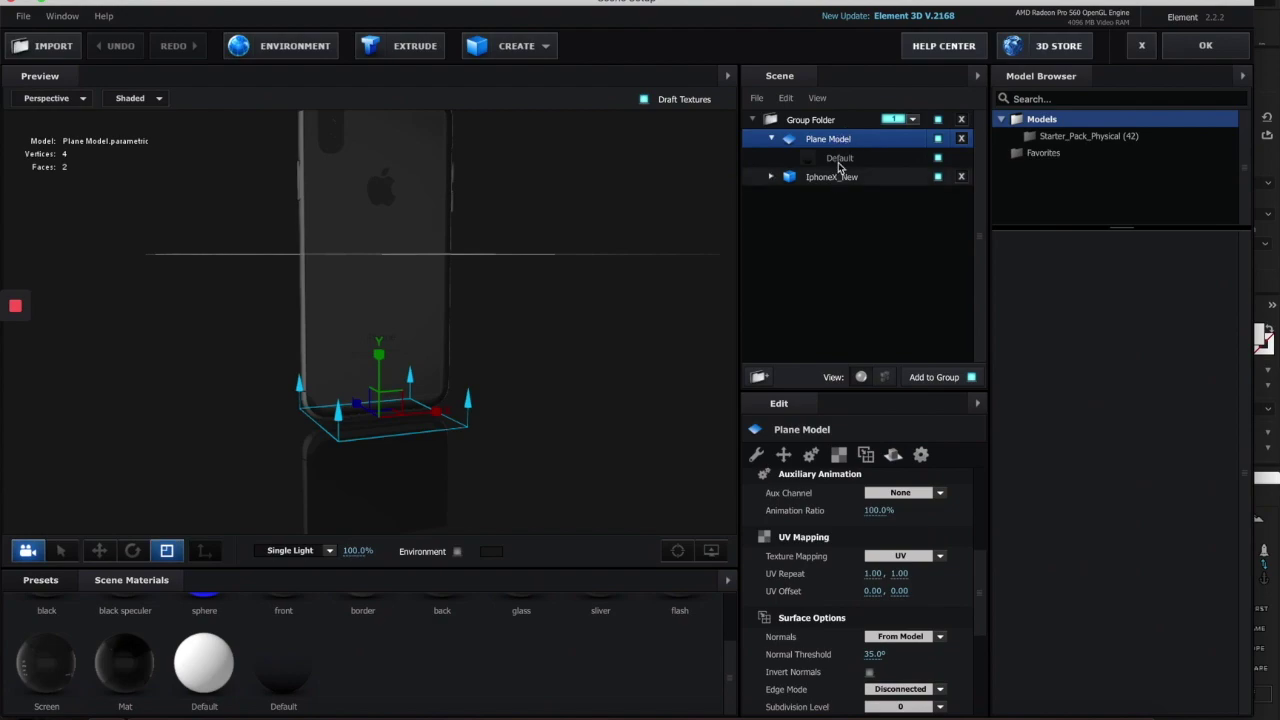
mouse_move(515, 394)
mouse_down()
mouse_move(432, 390)
mouse_move(524, 374)
mouse_up()
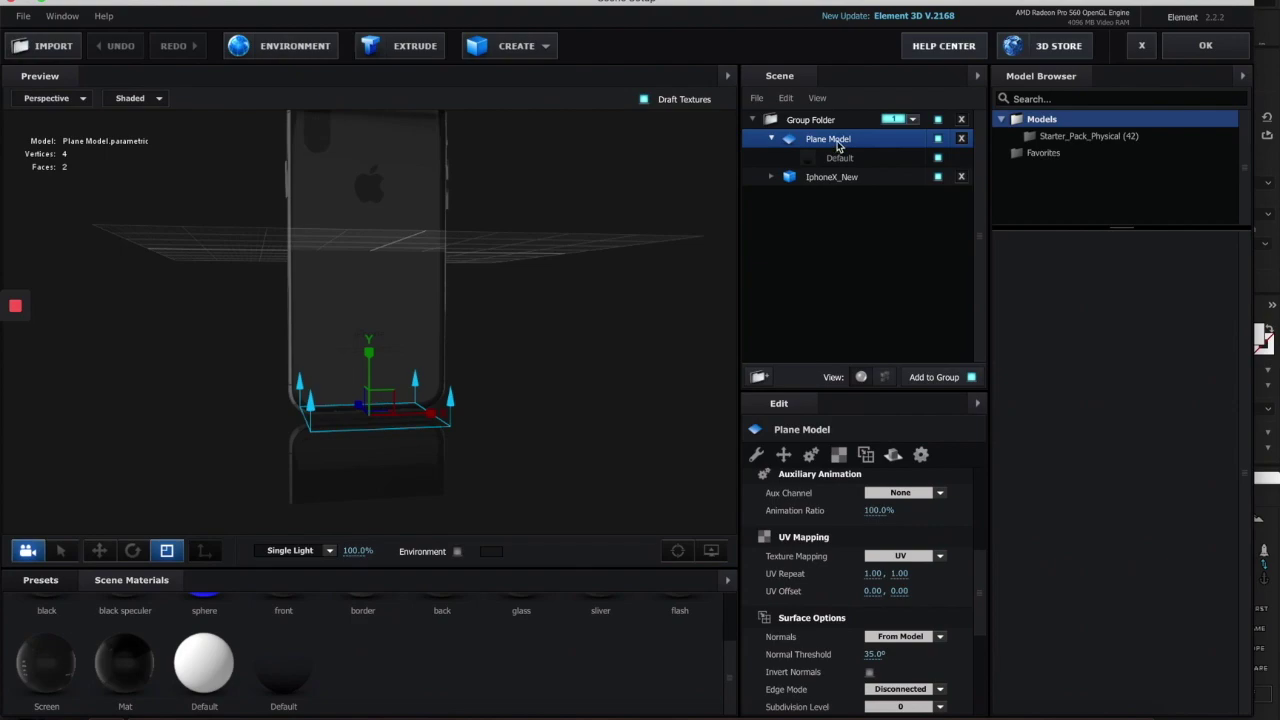
drag(845, 135, 831, 231)
click(917, 158)
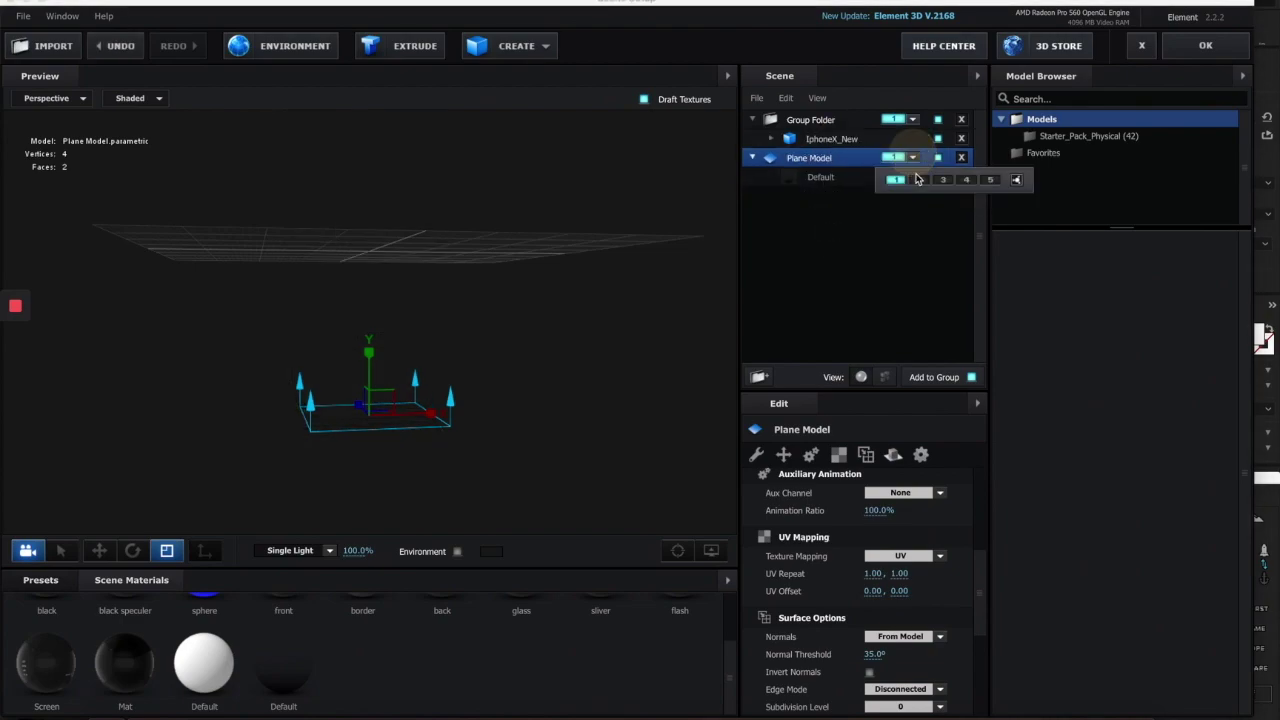
click(919, 179)
click(1205, 45)
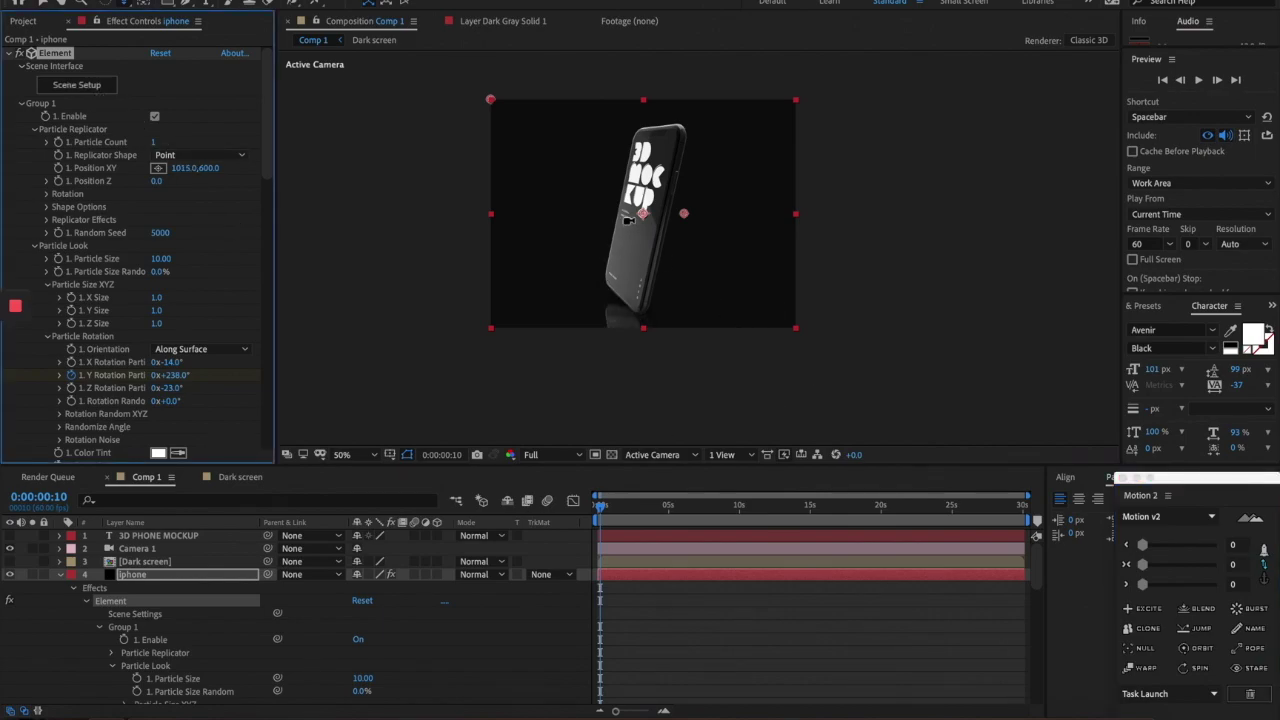
- Move the camera so the phone sits slightly higher in the frame with more of its floor reflection showing
click(626, 216)
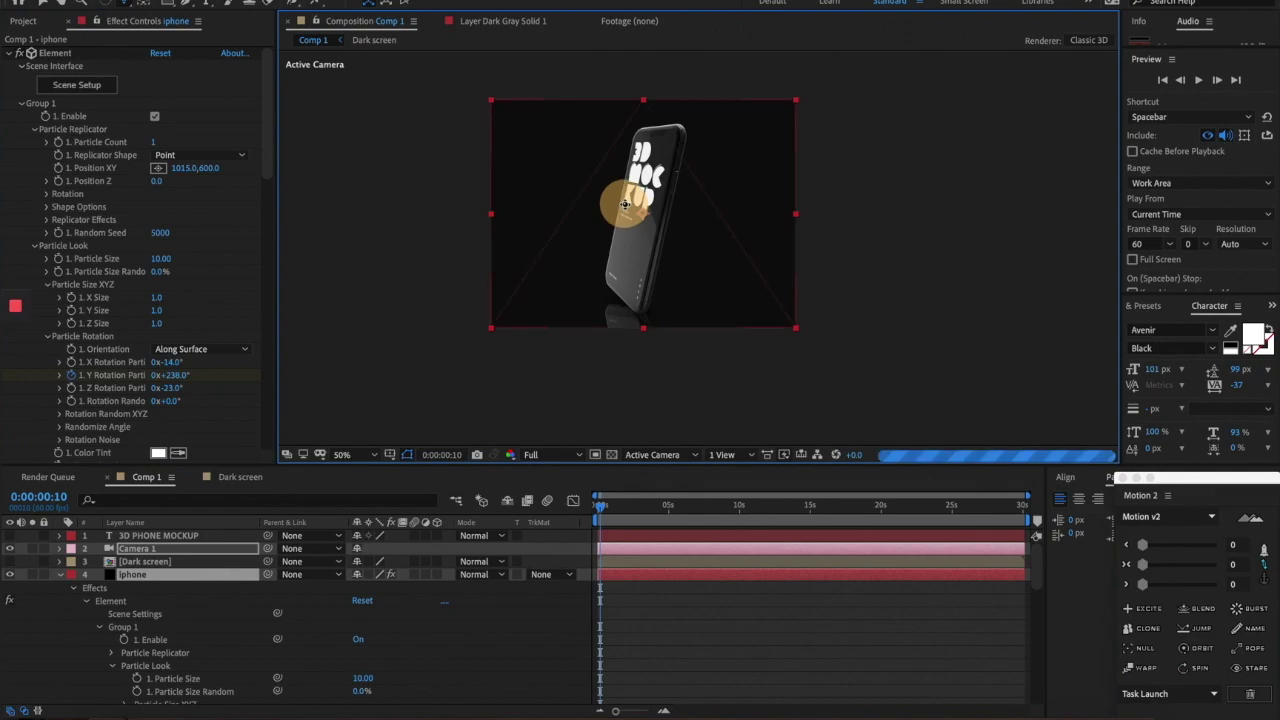
key(slash)
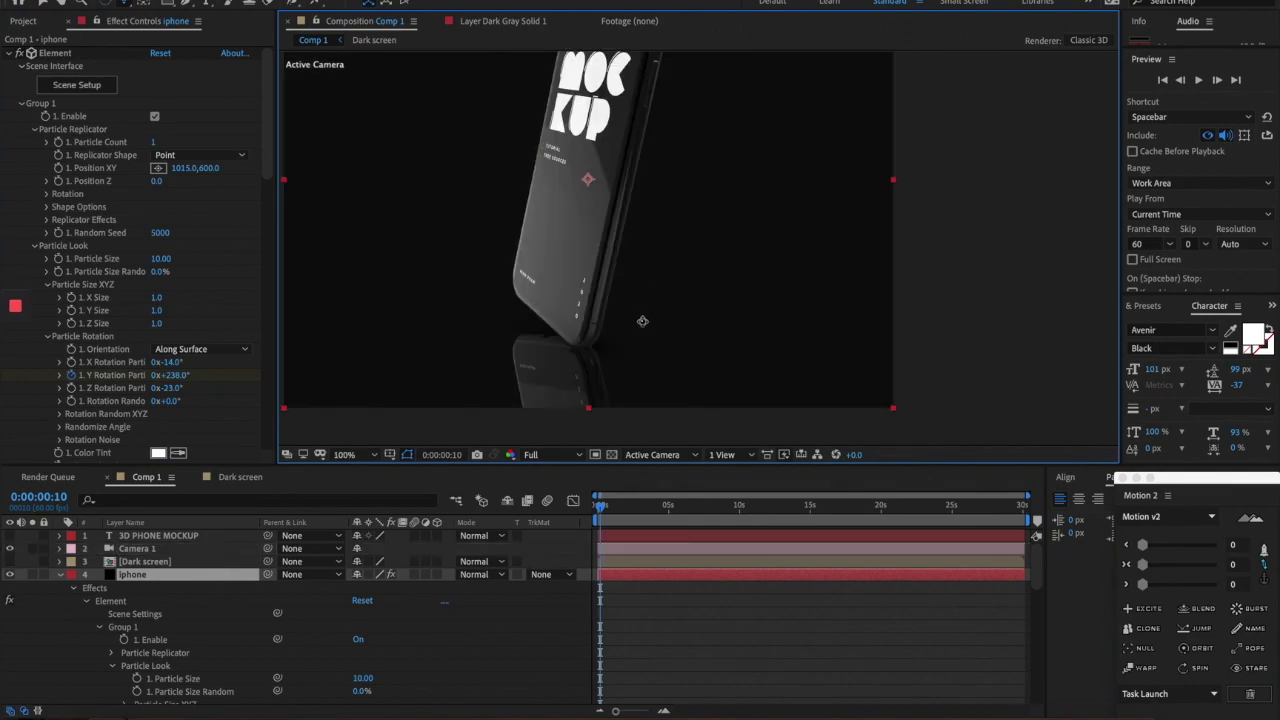
key(comma)
key(comma)
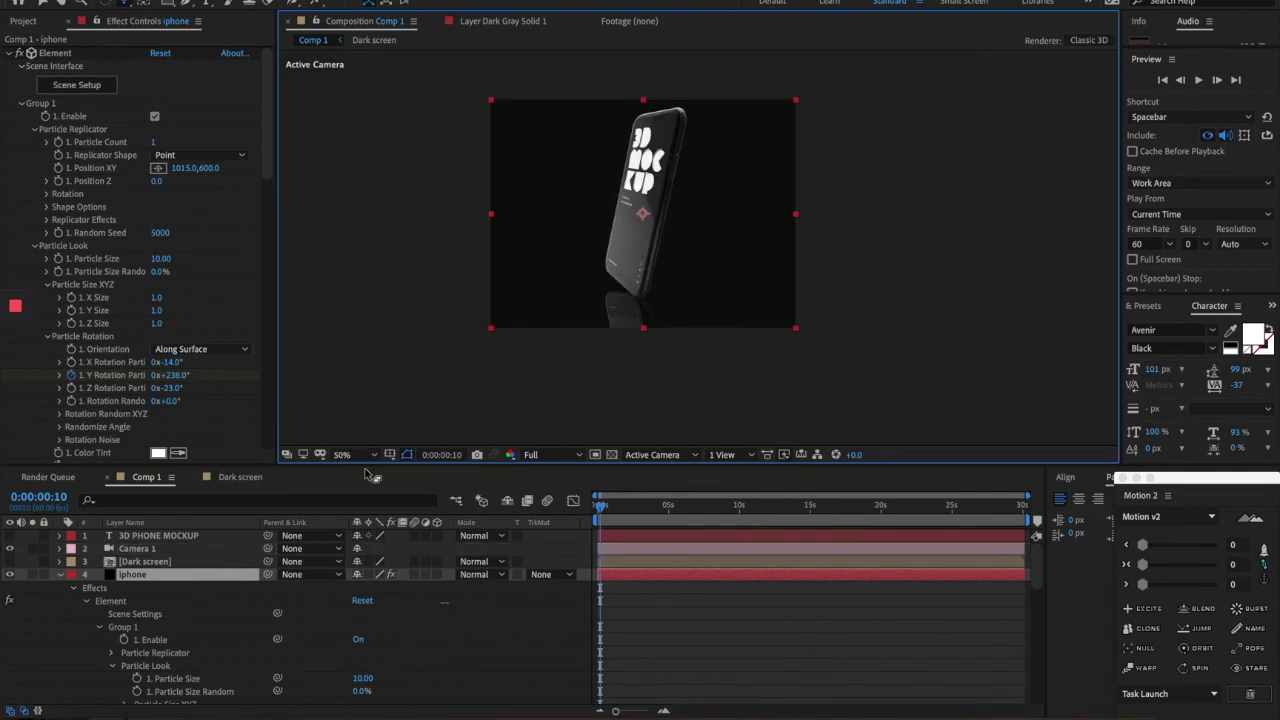
- Try setting the phone's X particle rotation to 0° in Element's Group 1, then undo the change
click(125, 577)
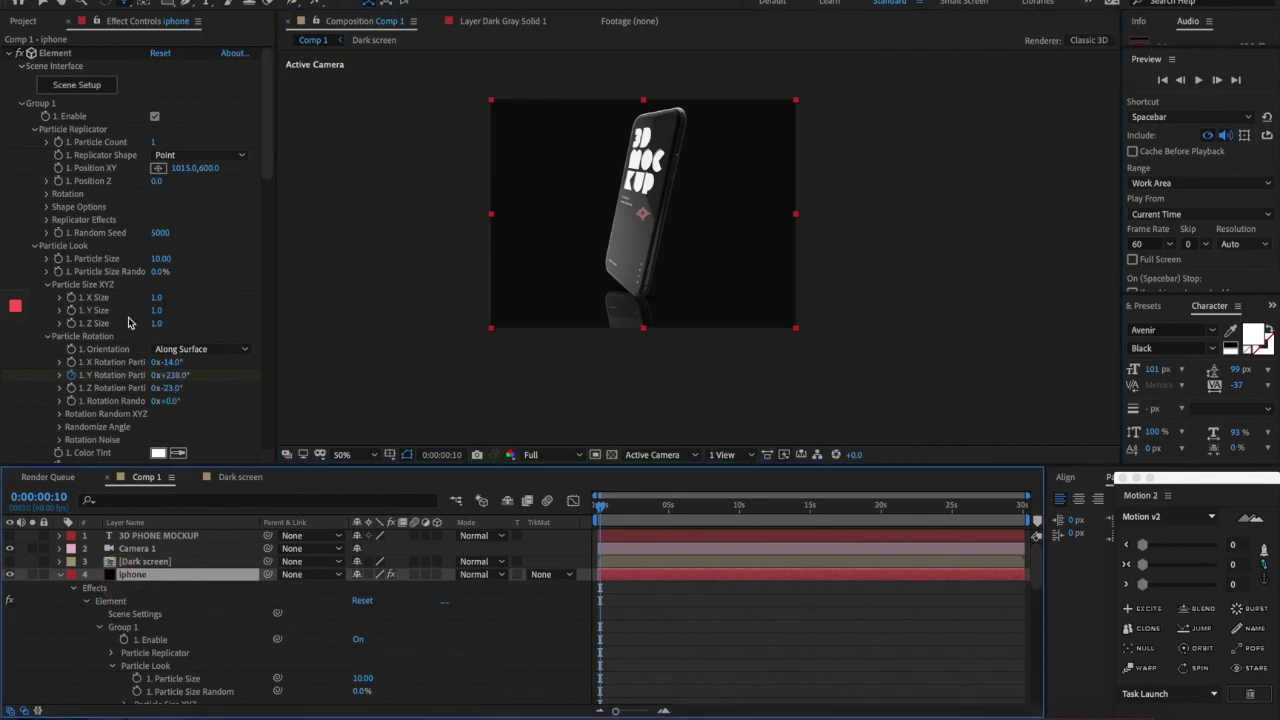
click(166, 362)
text(0)
click(205, 393)
key(ctrl+z)
key(ctrl+z)
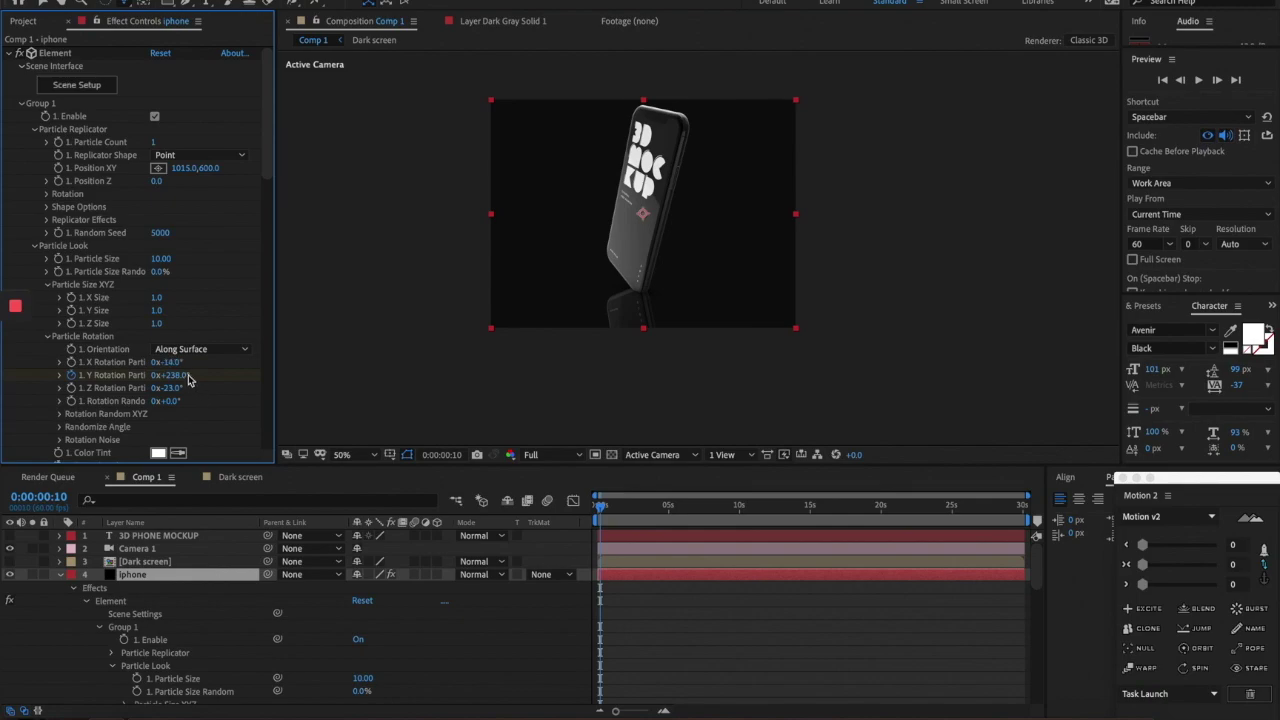
- Remove the Y rotation animation from Element's Group 1 and set the X, Y and Z particle rotations to 0°
click(155, 378)
drag(155, 378, 151, 378)
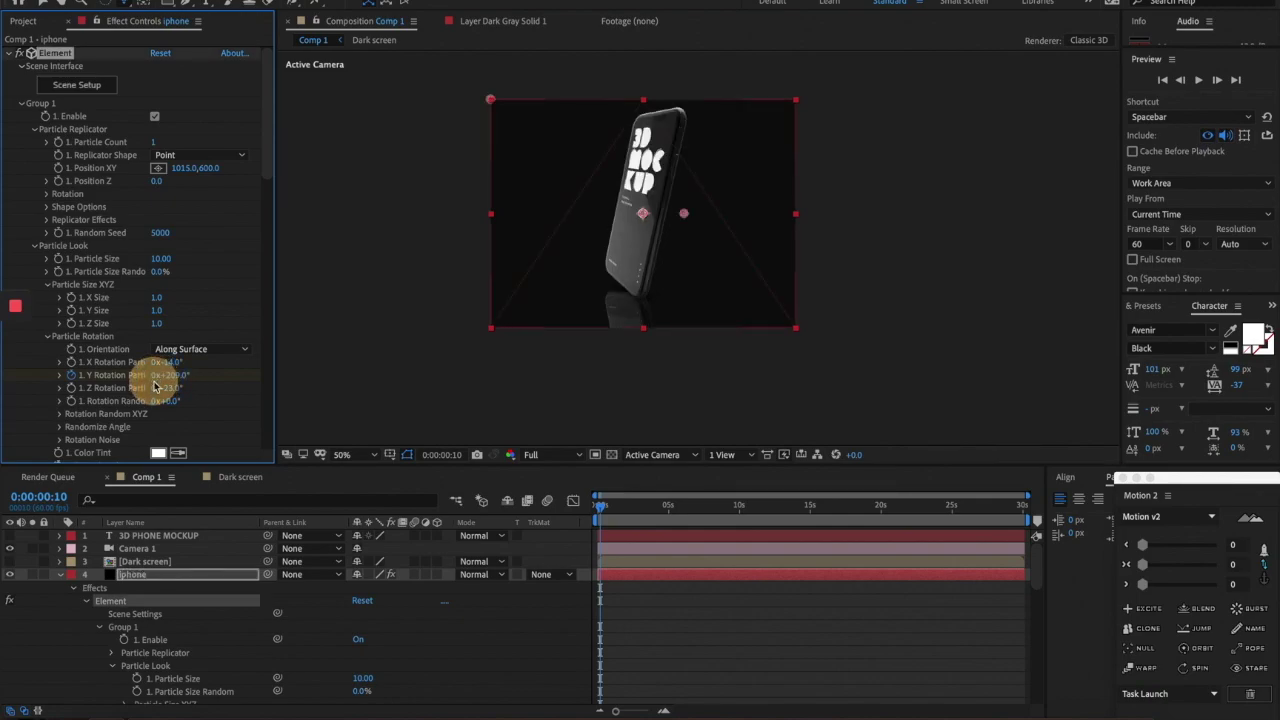
click(70, 375)
click(165, 375)
text(6)
key(Return)
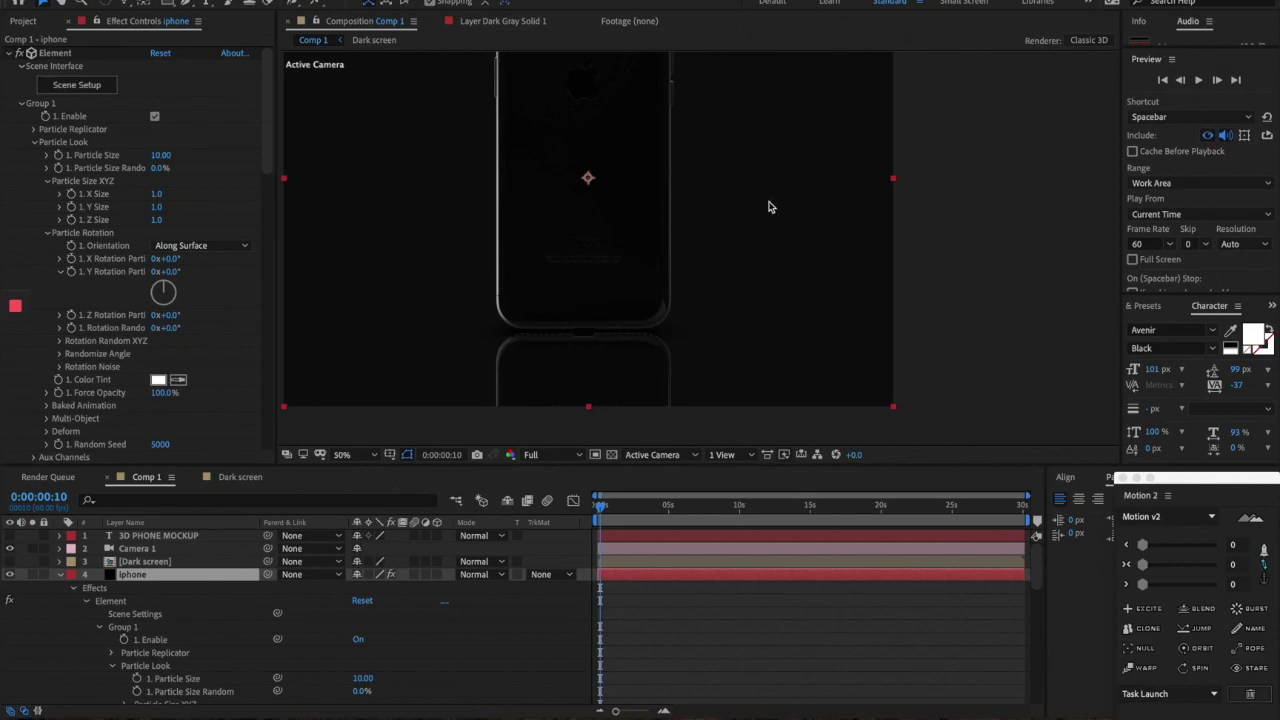
- Scrub through the Comp 1 timeline and leave the playhead at 0:00:01:14
click(749, 229)
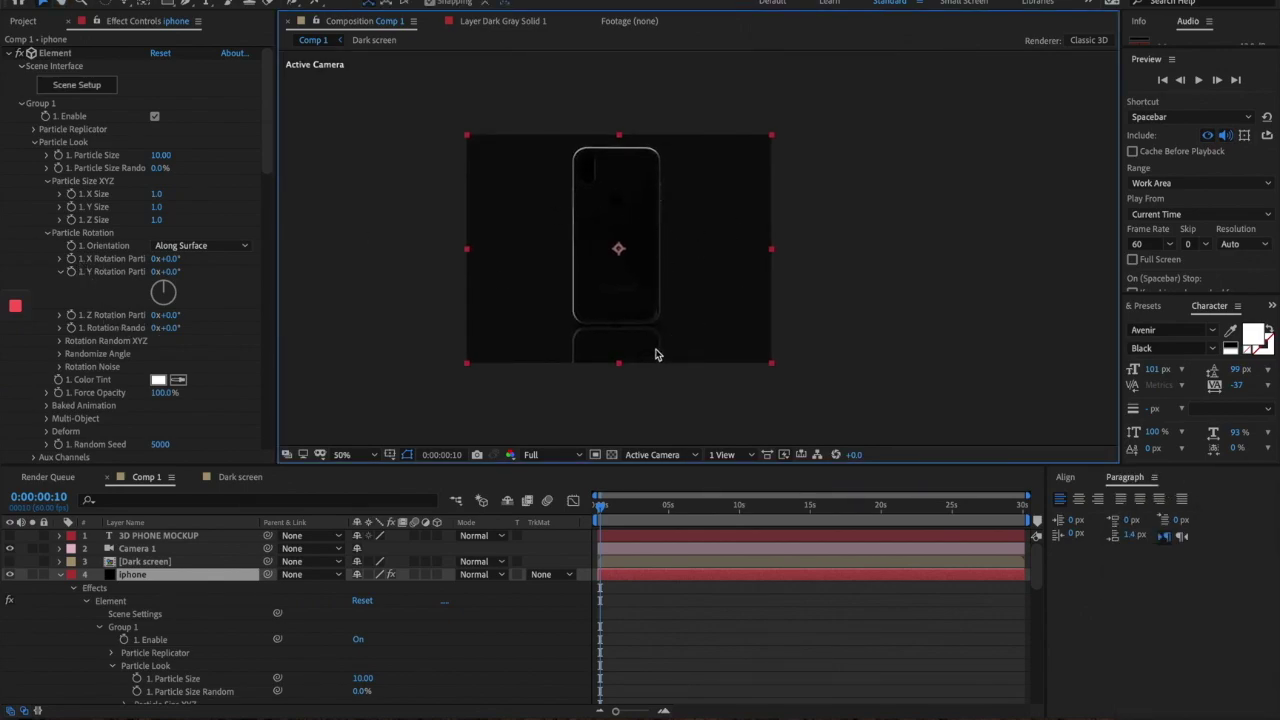
scroll(660, 355, up, 2)
scroll(550, 345, down, 2)
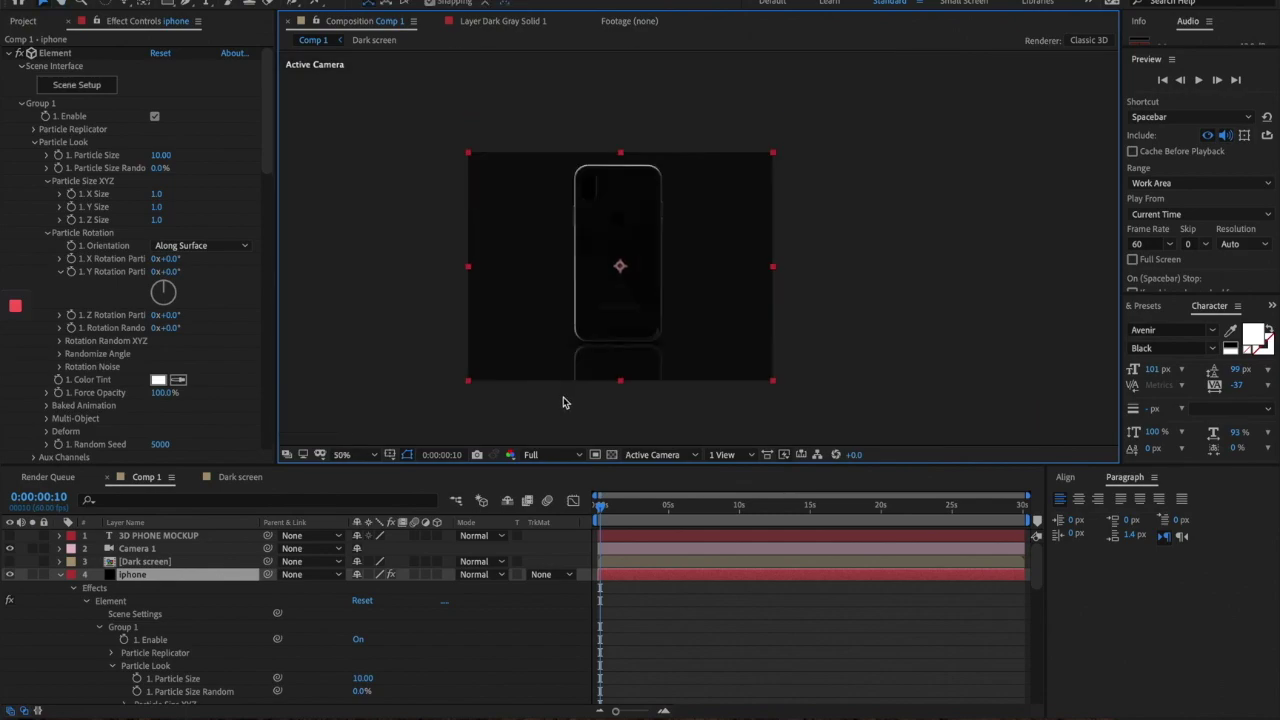
click(640, 507)
click(664, 506)
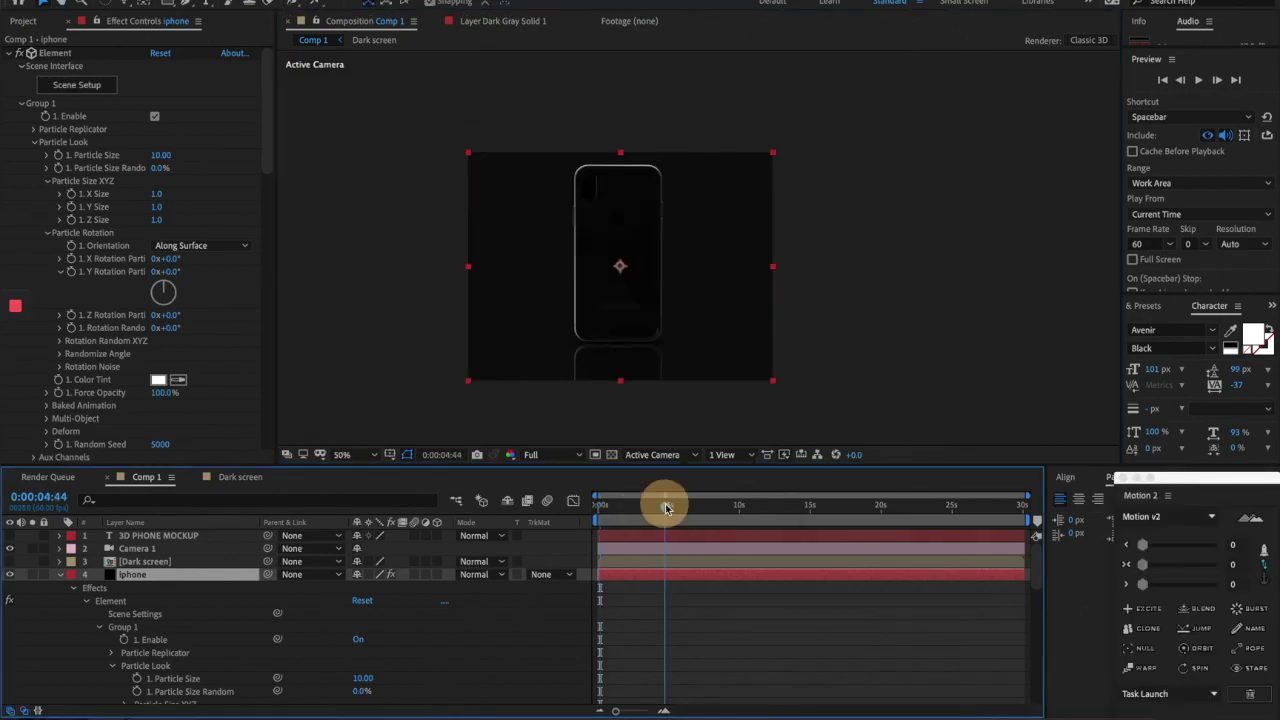
drag(665, 507, 615, 507)
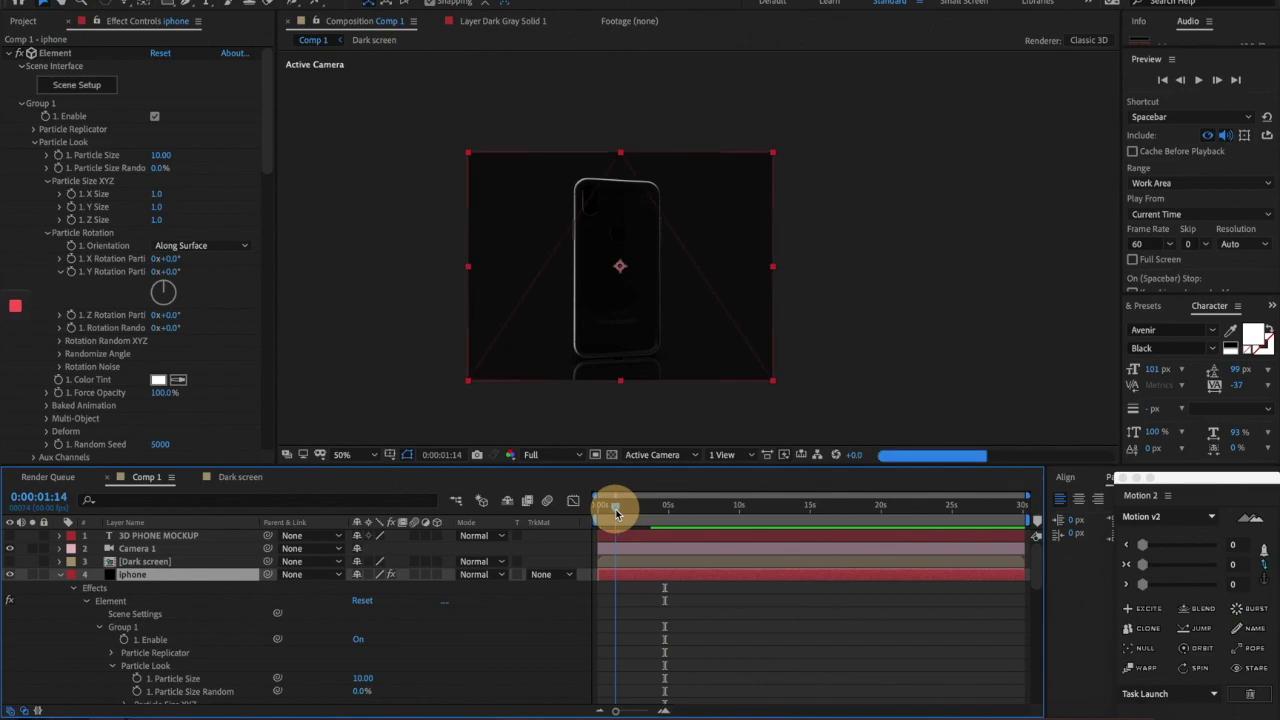
- Turn the phone's screen towards the camera by setting its Y particle rotation in Group 1 to 185°
drag(176, 272, 233, 276)
drag(233, 277, 314, 277)
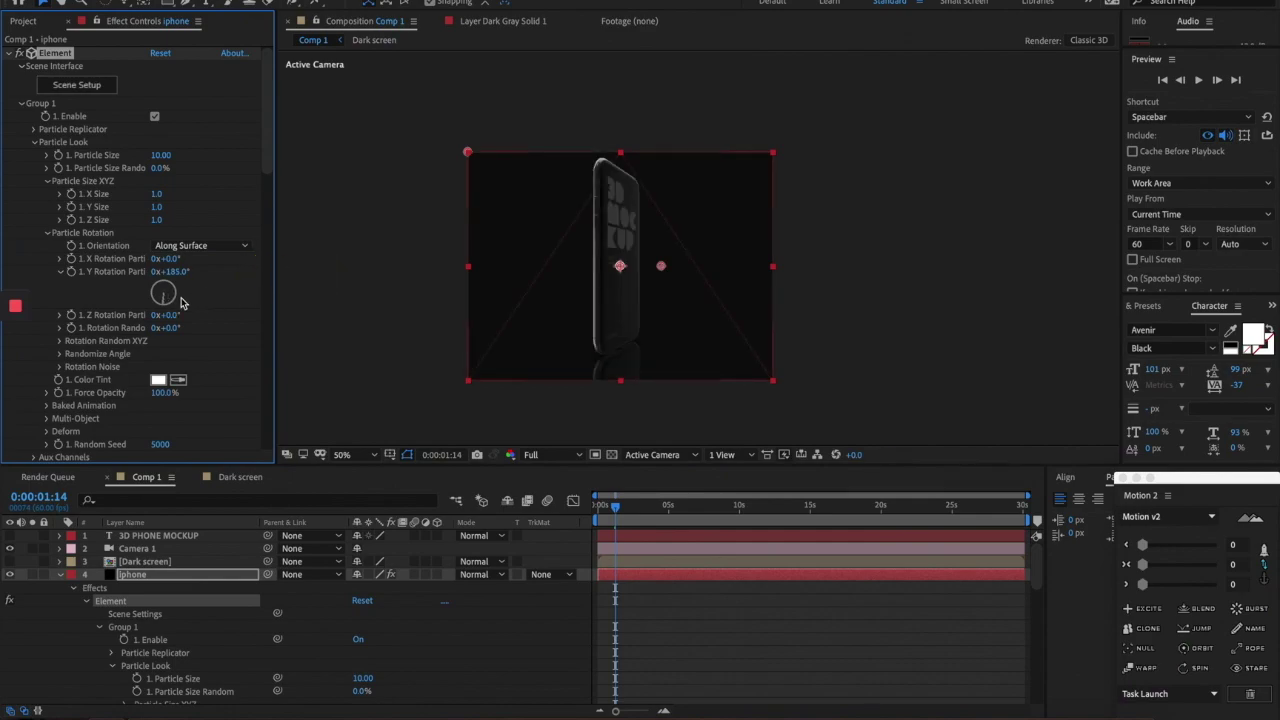
scroll(800, 272, up, 2)
scroll(800, 272, down, 2)
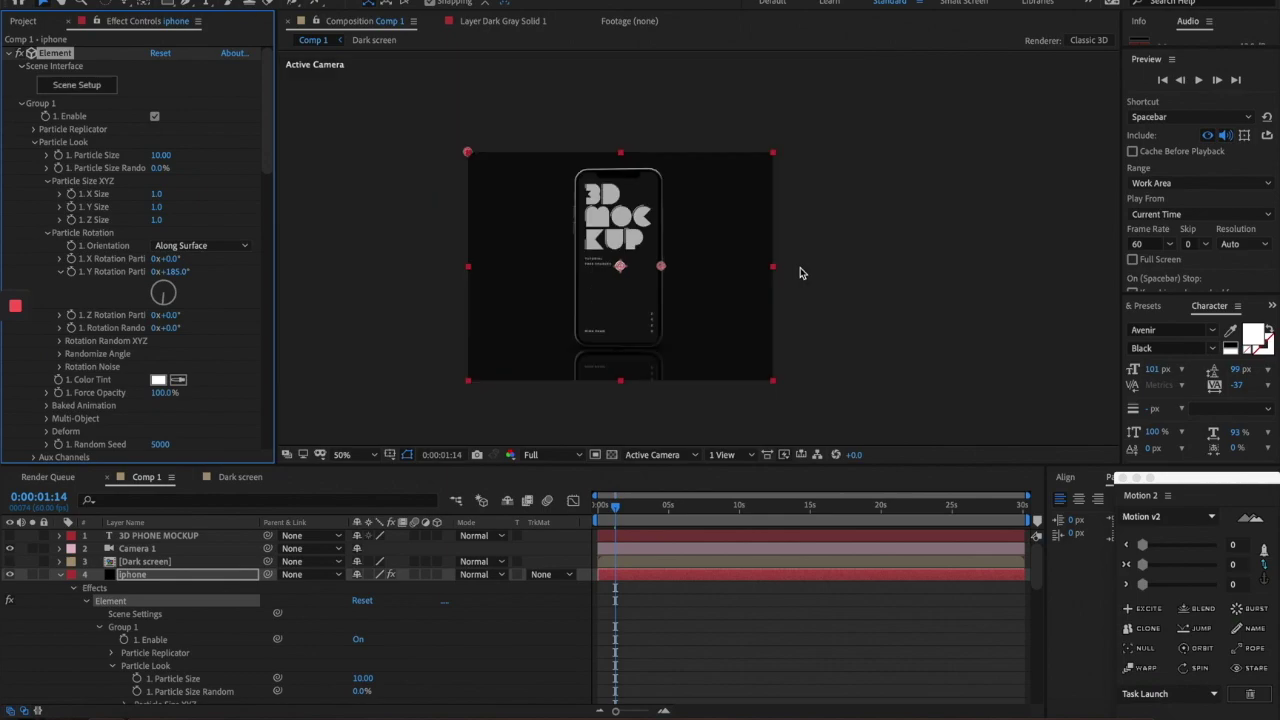
click(928, 249)
scroll(852, 258, up, 2)
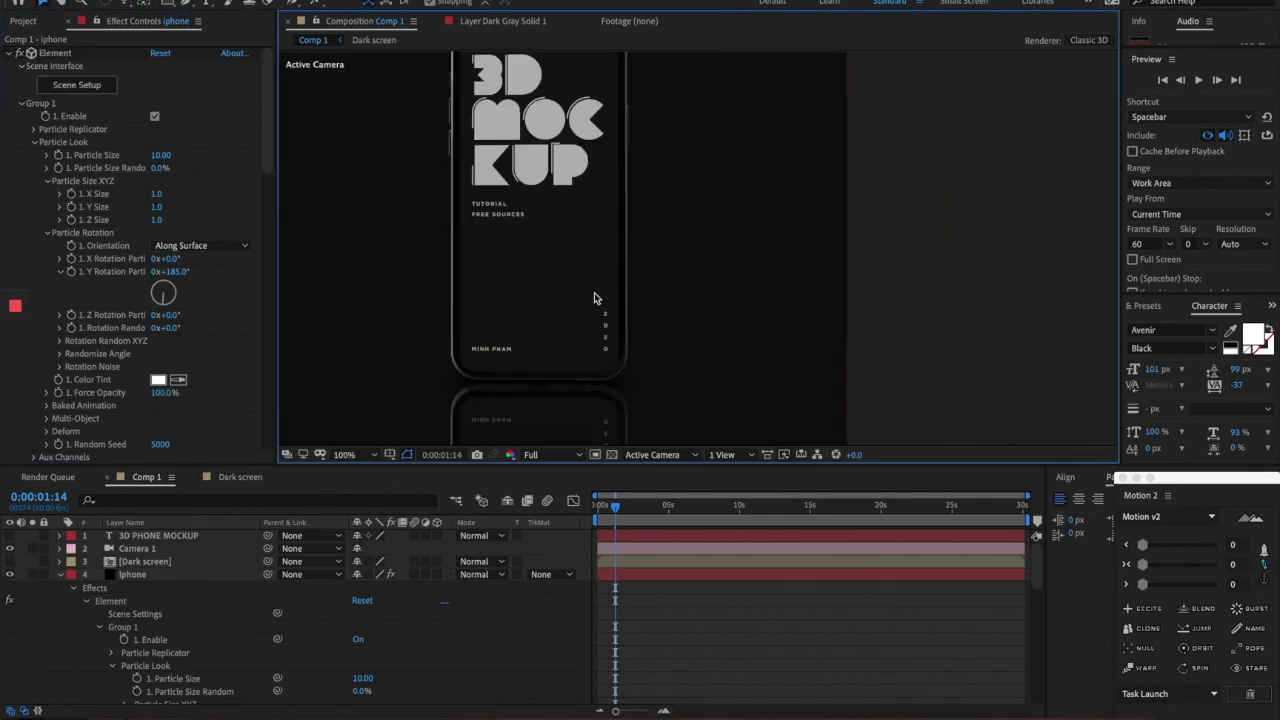
scroll(627, 290, down, 2)
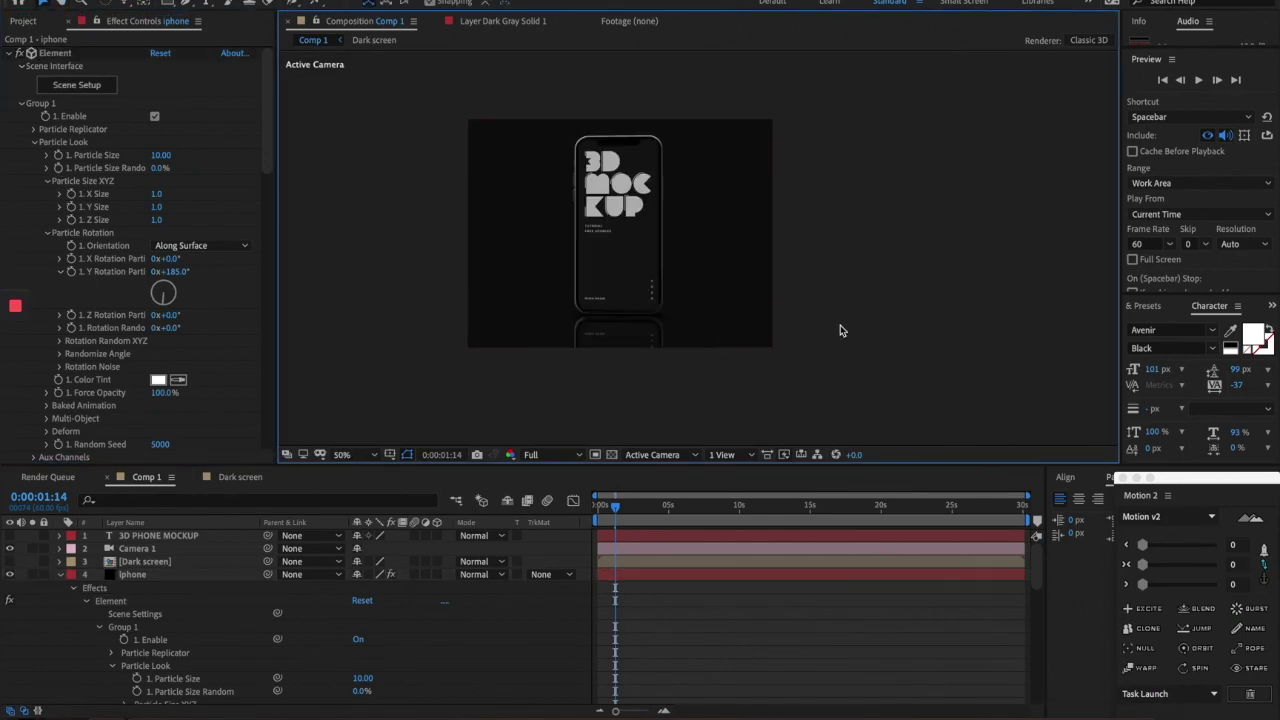